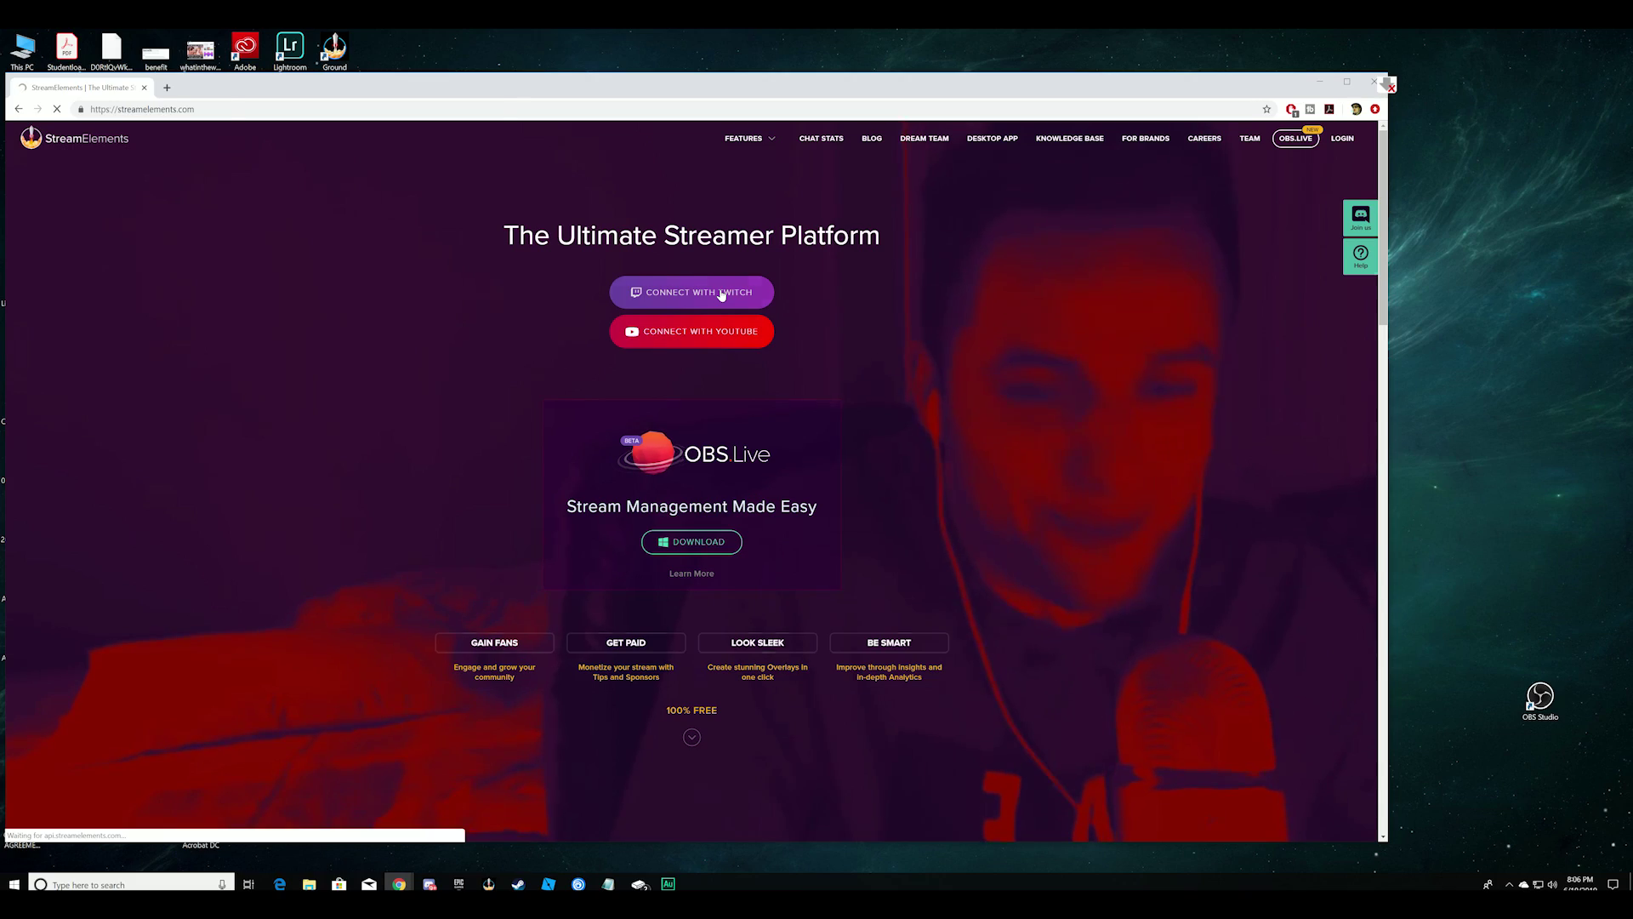
- Connect to StreamElements with Twitch and try the dashboard's light mode before returning to dark mode
left_click(614, 106)
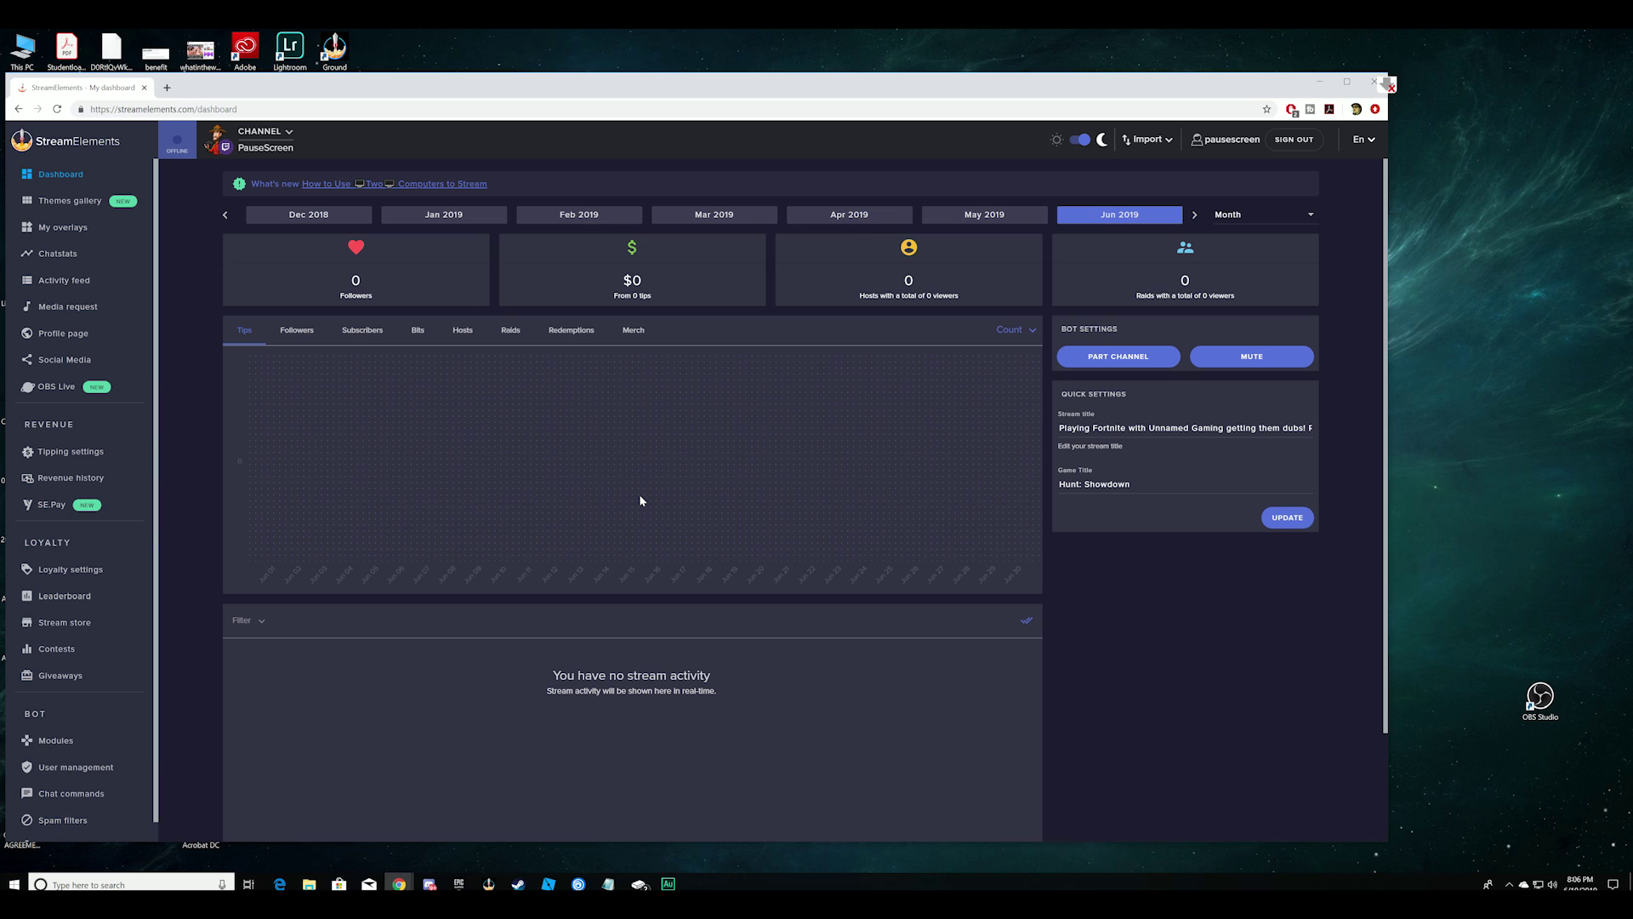
left_click(1079, 138)
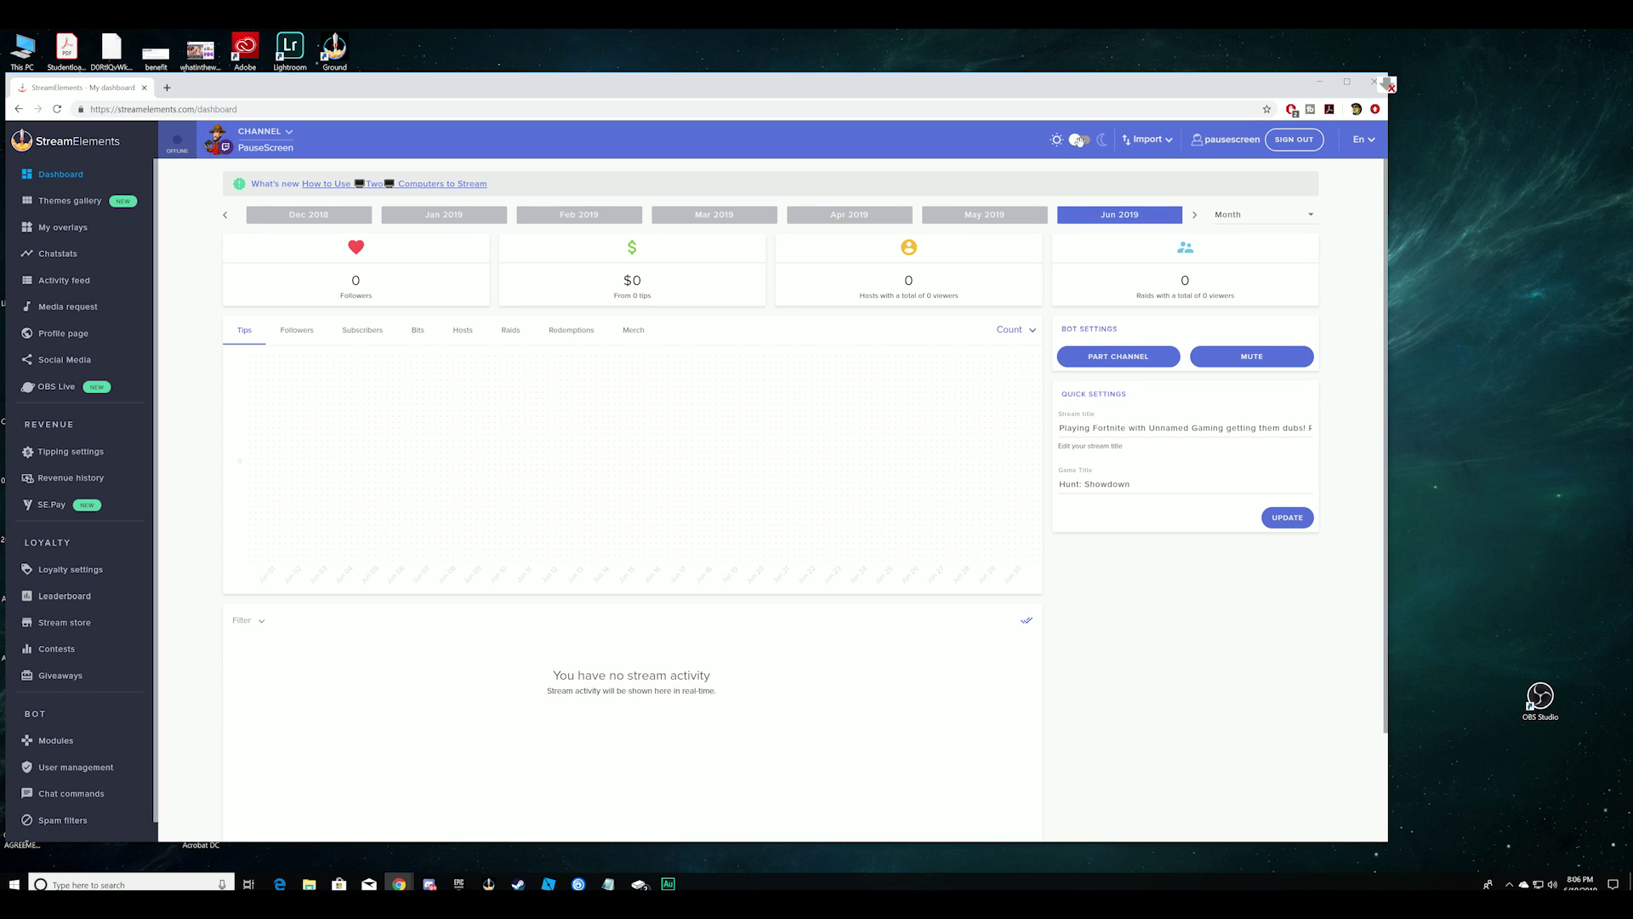
left_click(1078, 139)
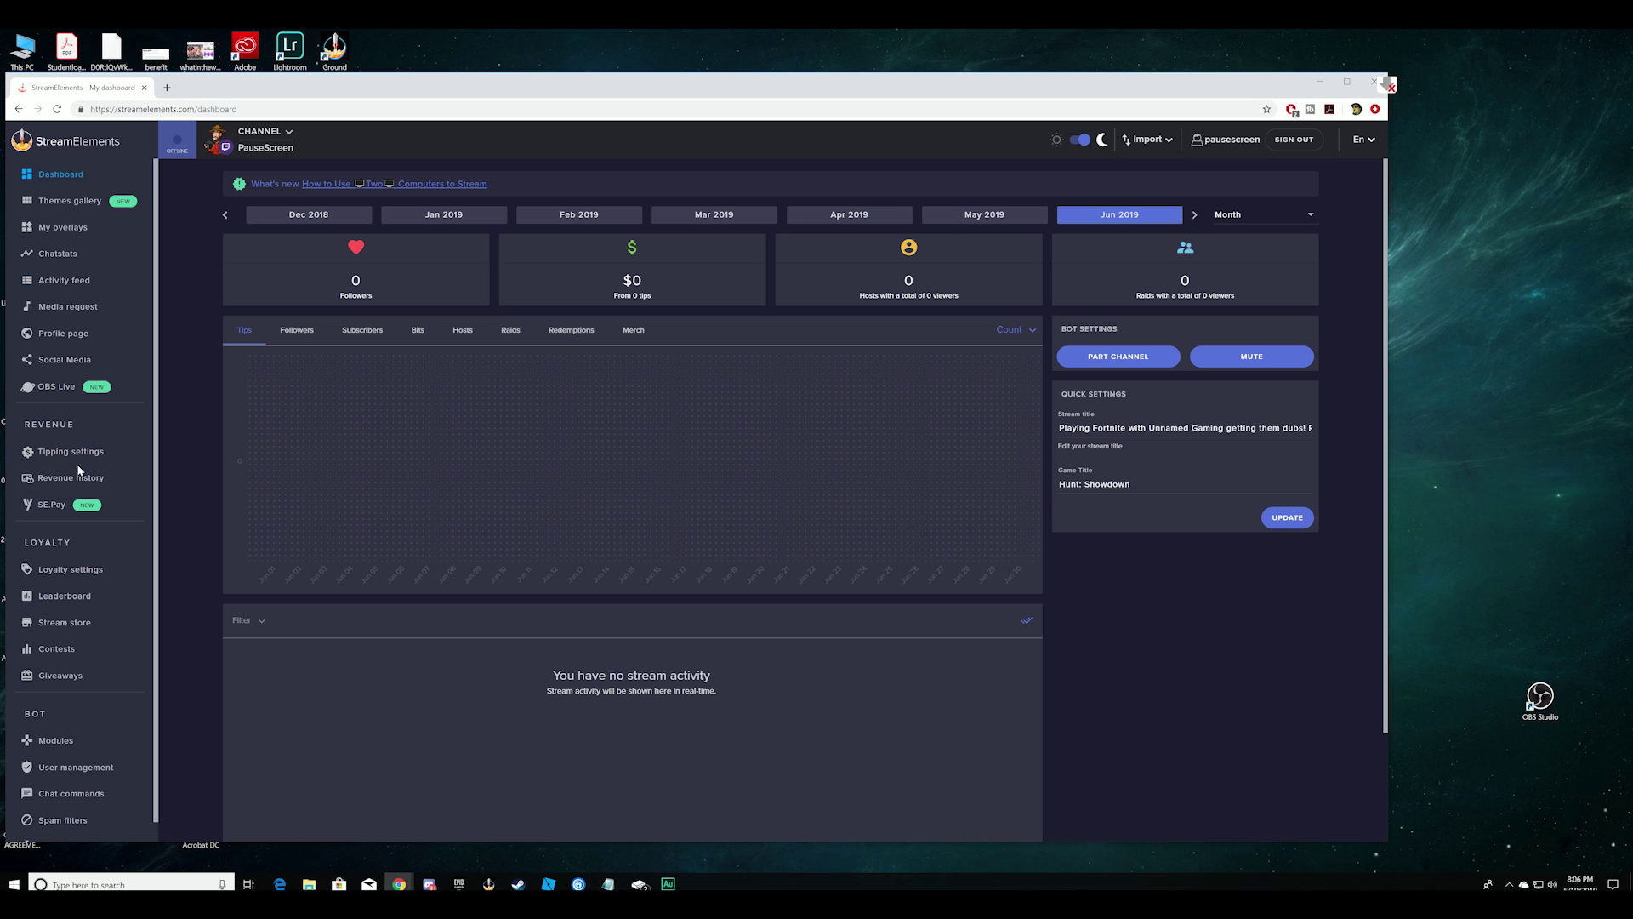
- Open the themes gallery and preview the Danger Zone Animated Super Theme, closing the preview when done
left_click(70, 203)
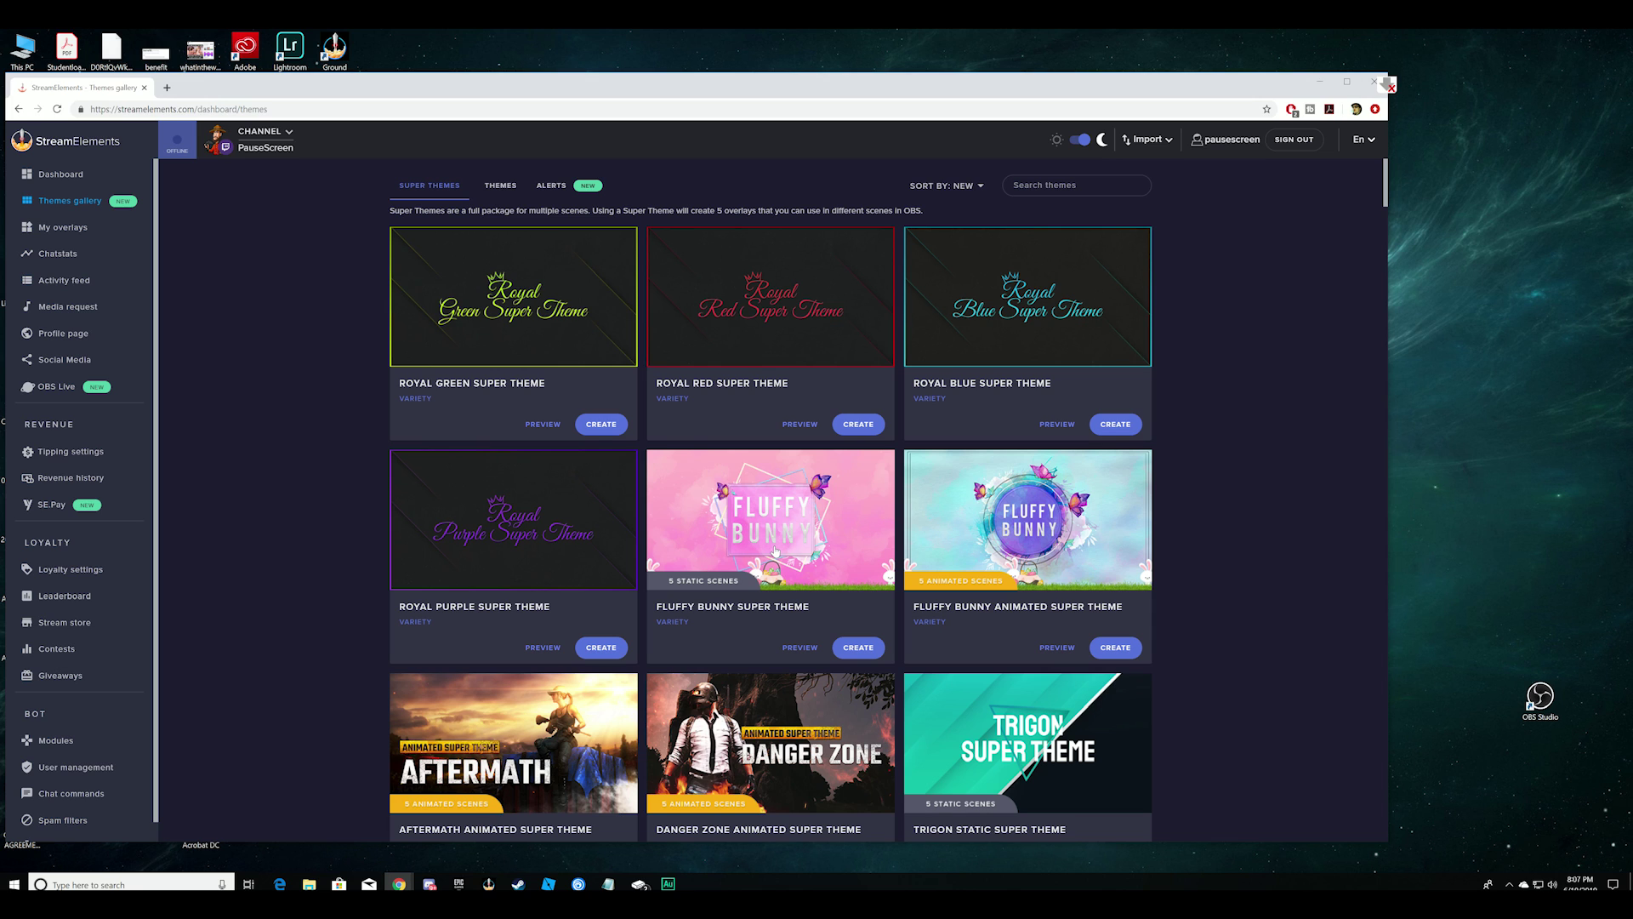
scroll(775, 552, "down", 2)
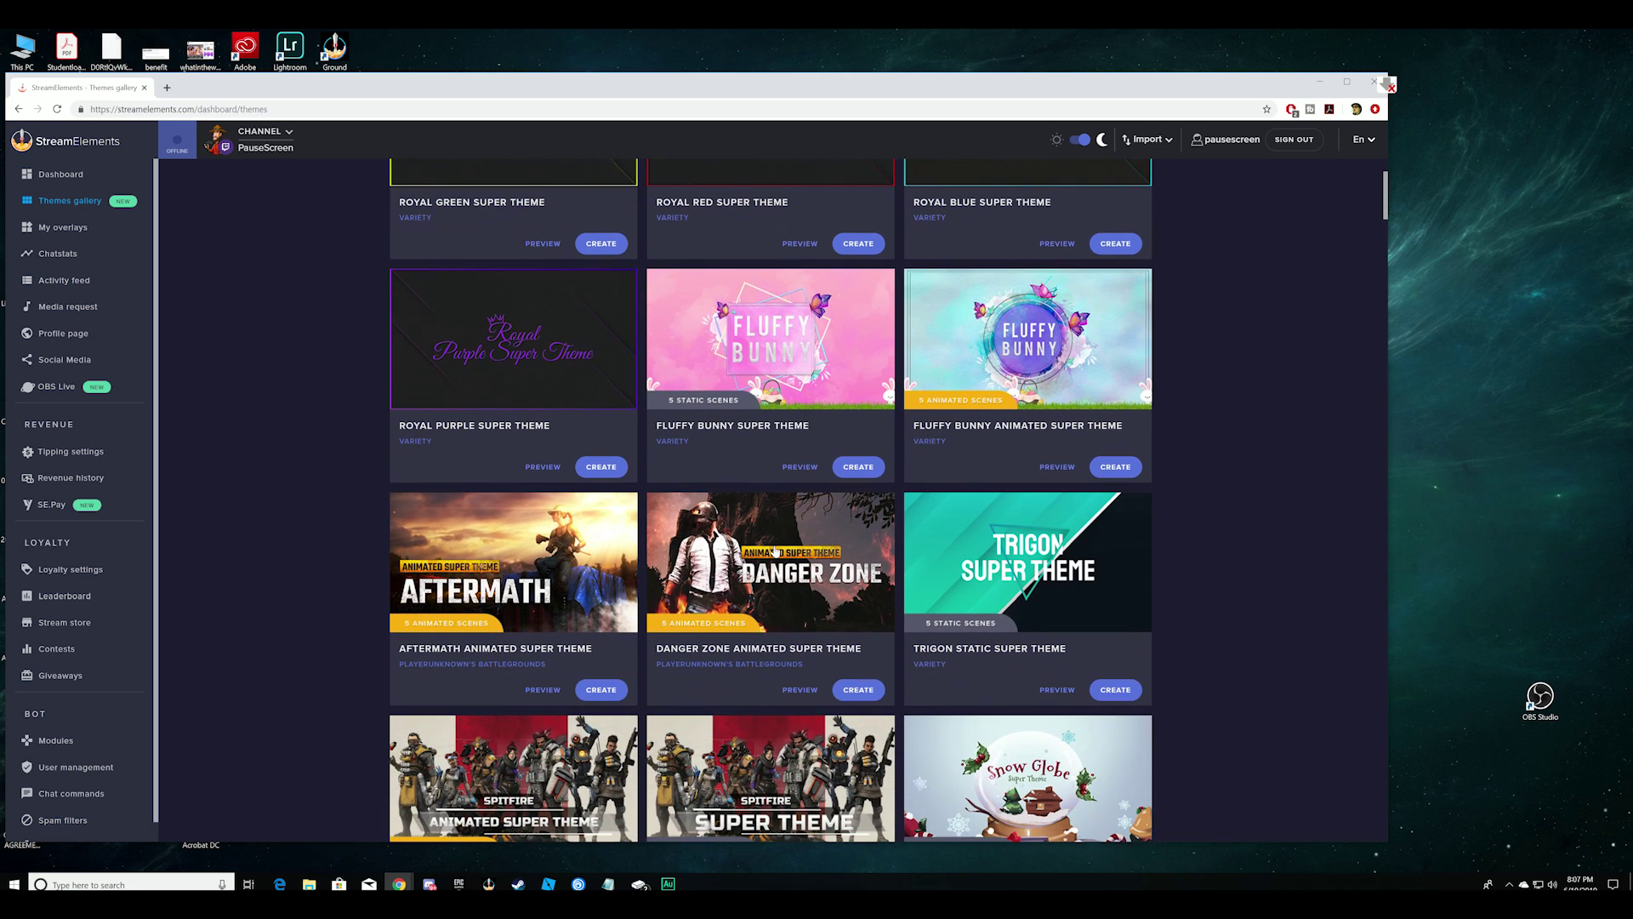
scroll(798, 593, "down", 2)
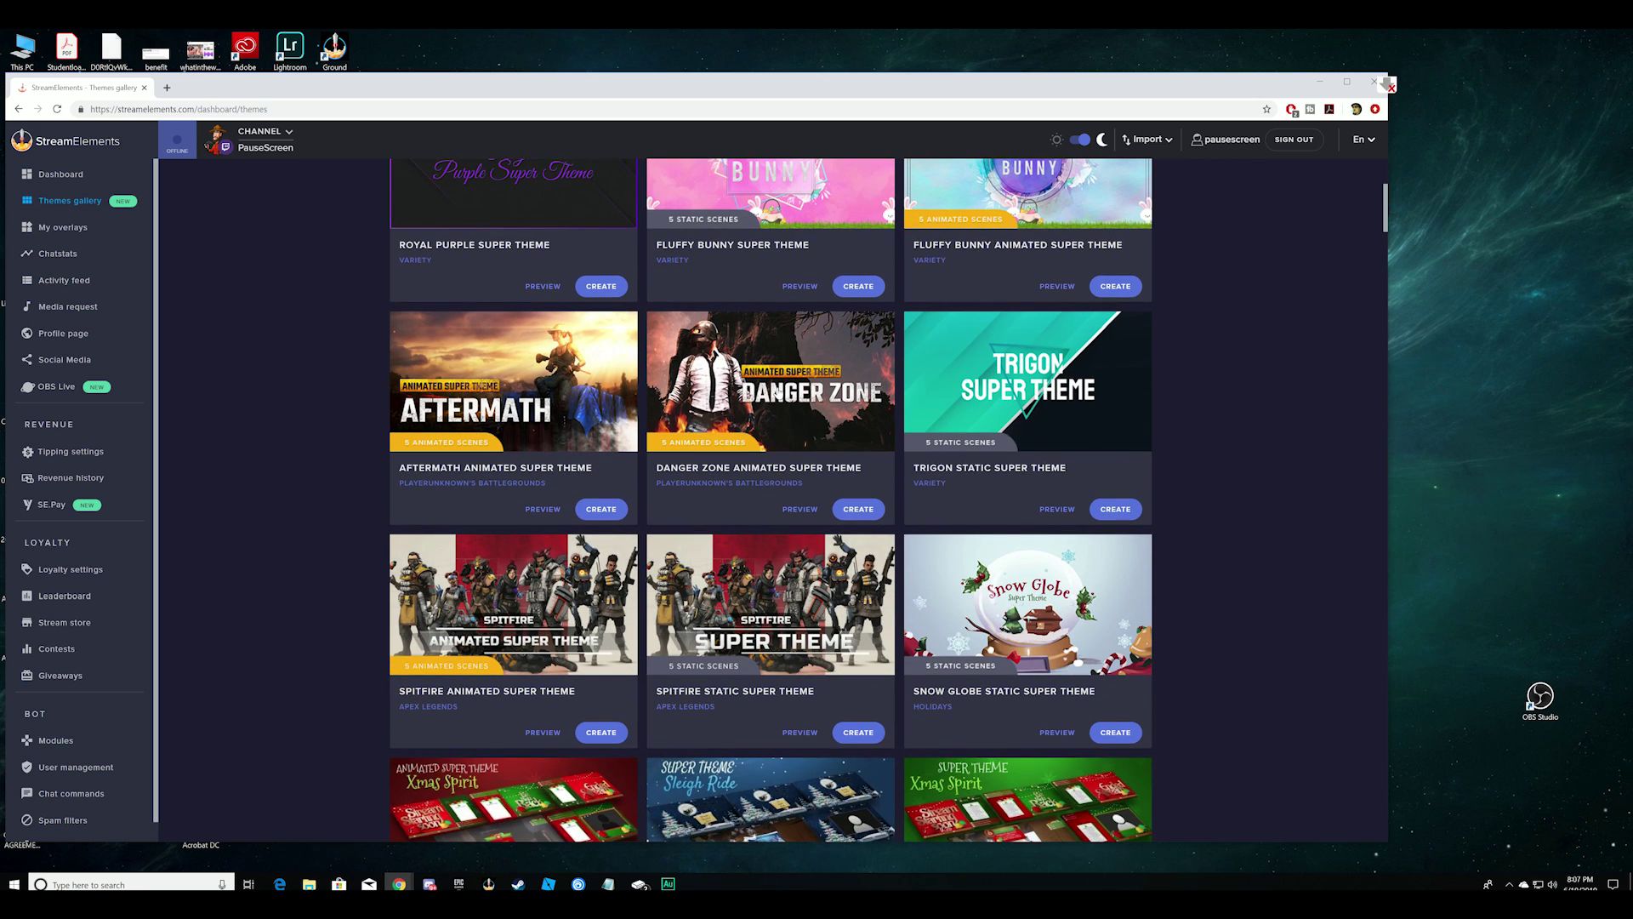
left_click(777, 387)
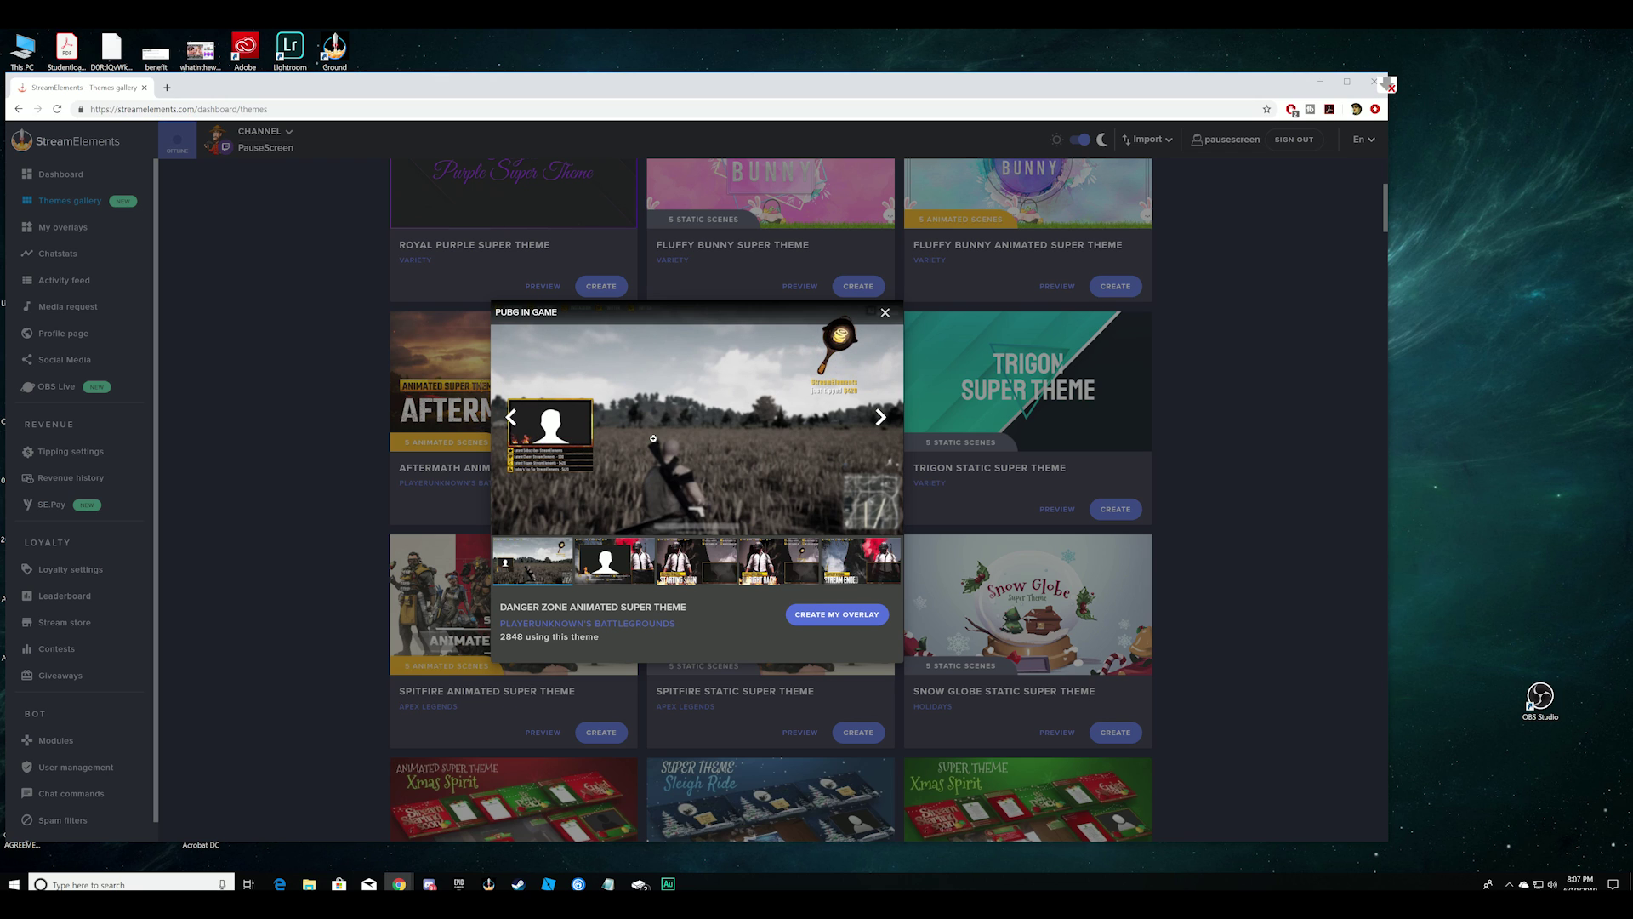
left_click(1196, 466)
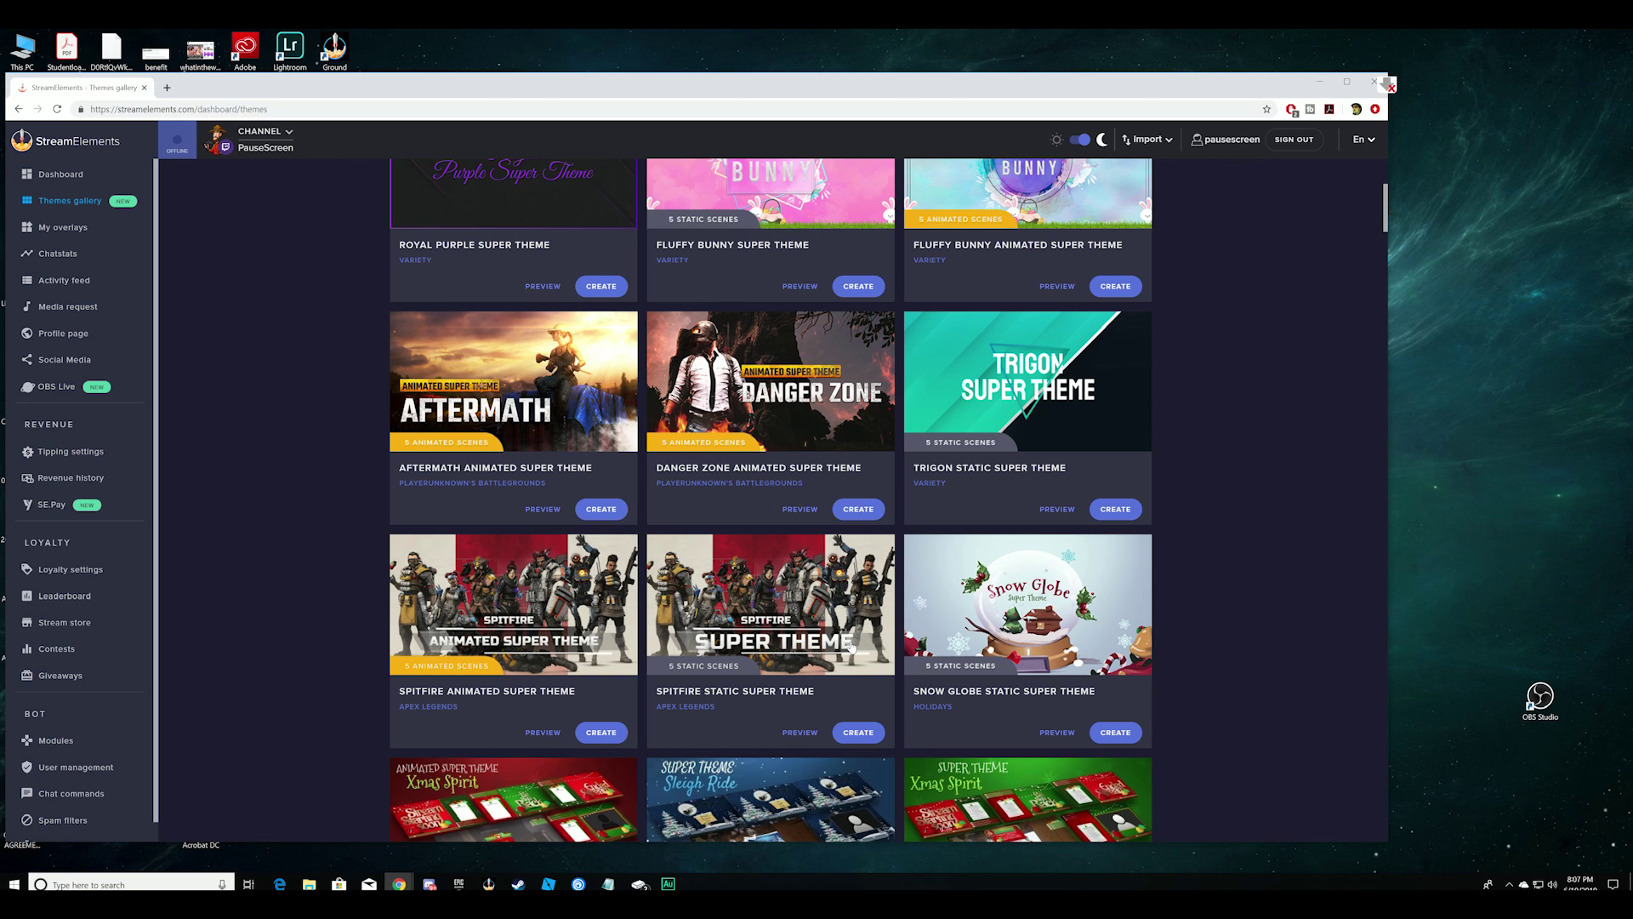
- Preview the Aftermath Animated and Spitfire Static super themes one after the other, closing each preview
left_click(546, 389)
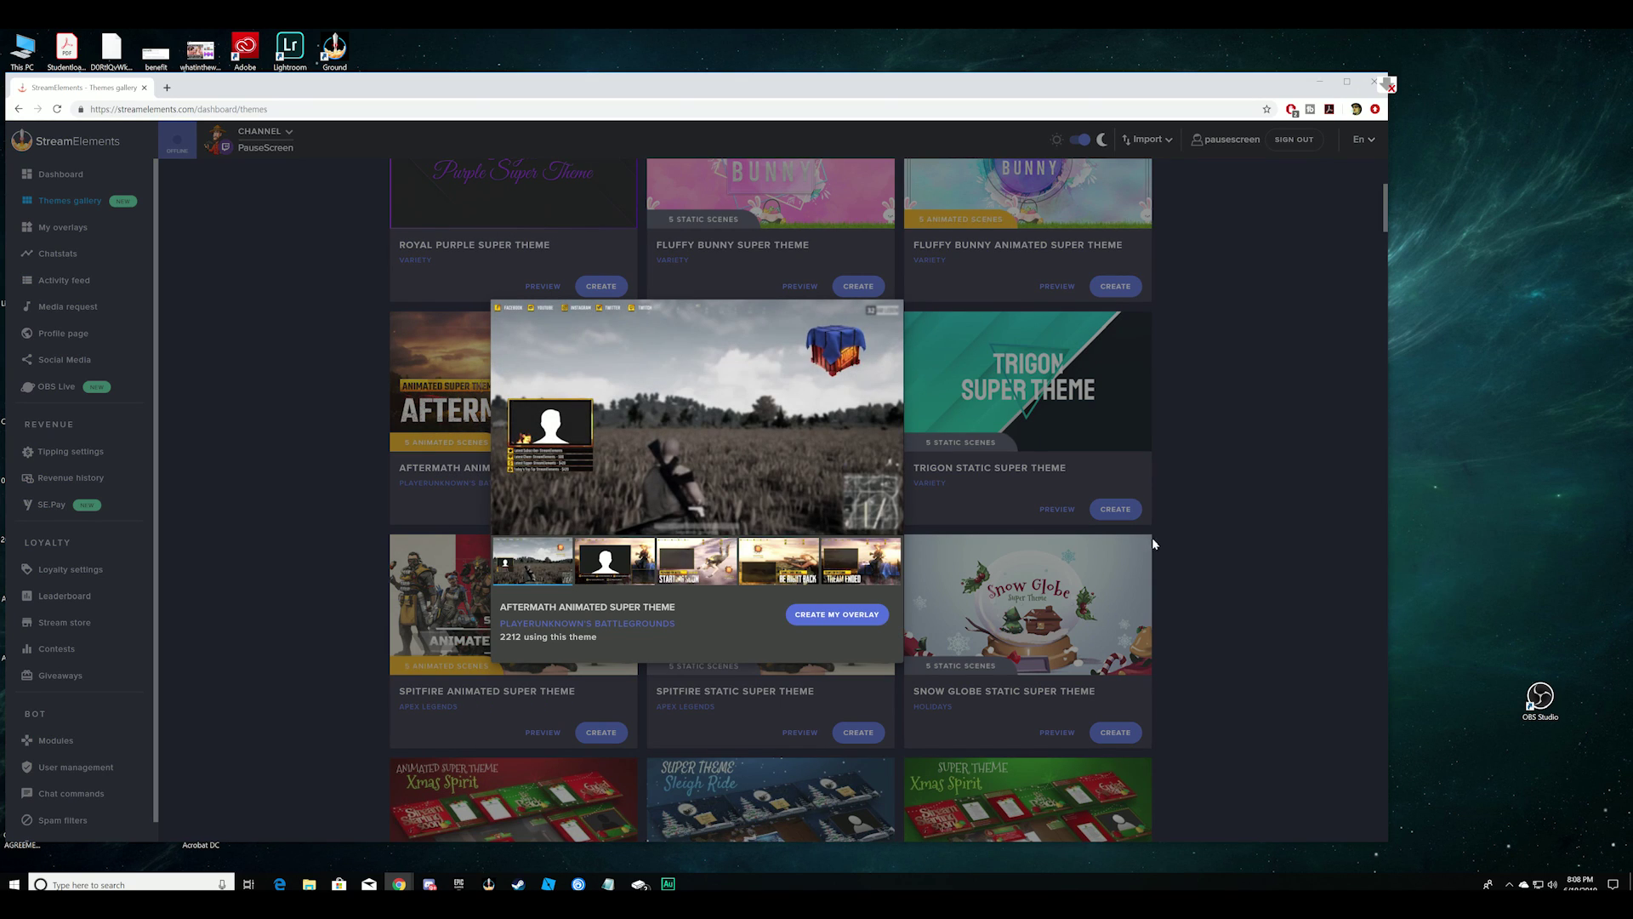
left_click(1193, 540)
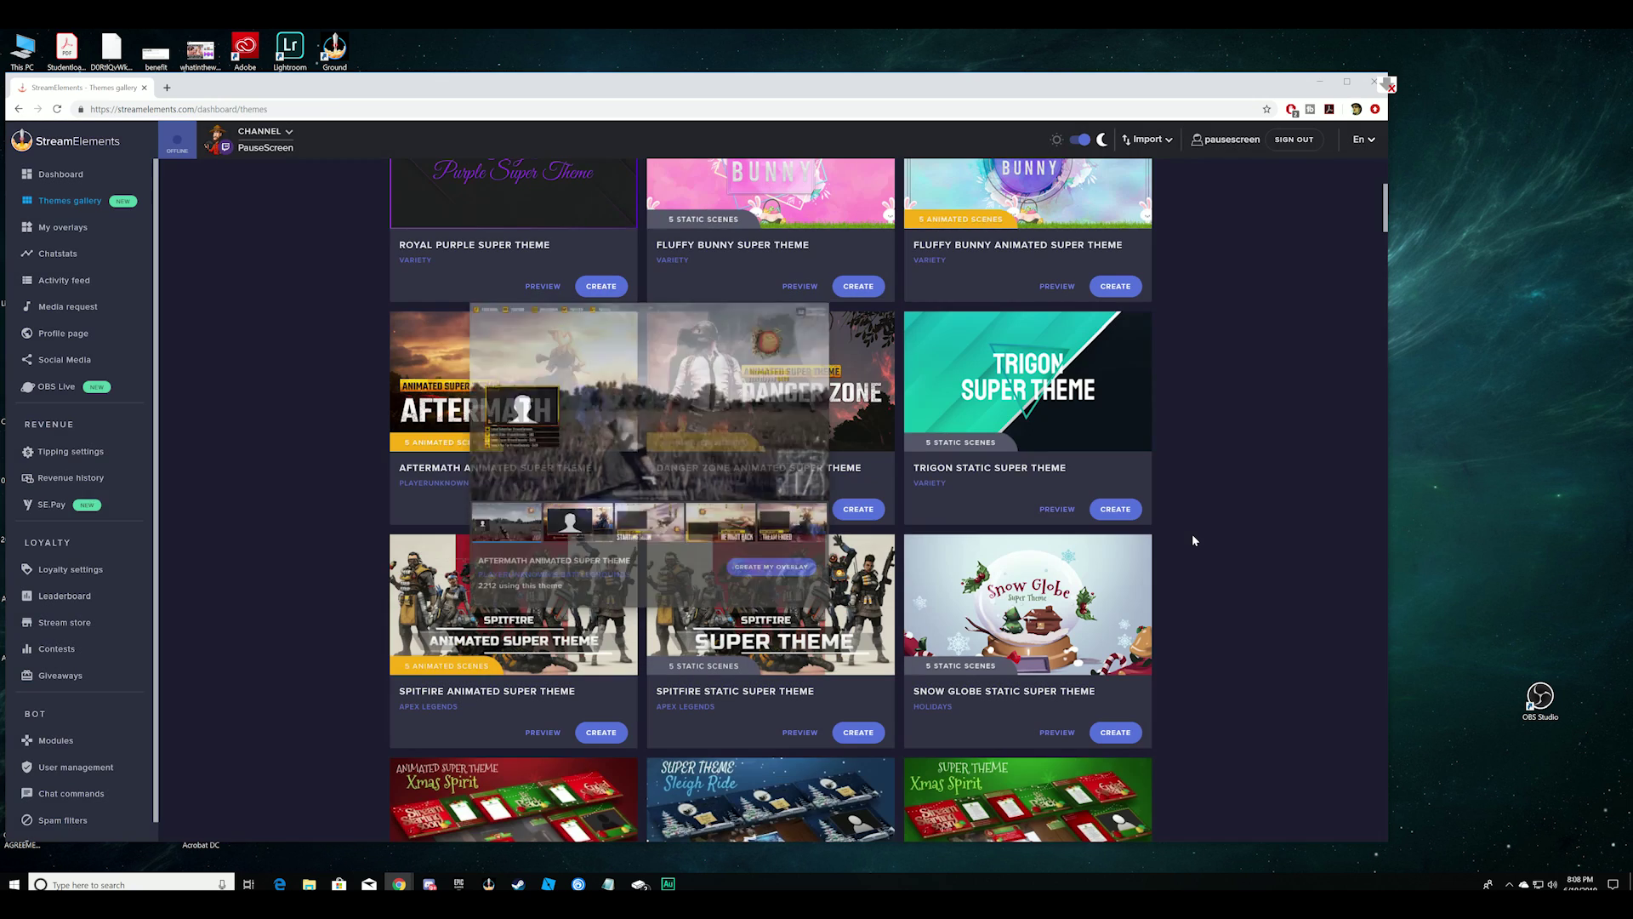
left_click(739, 608)
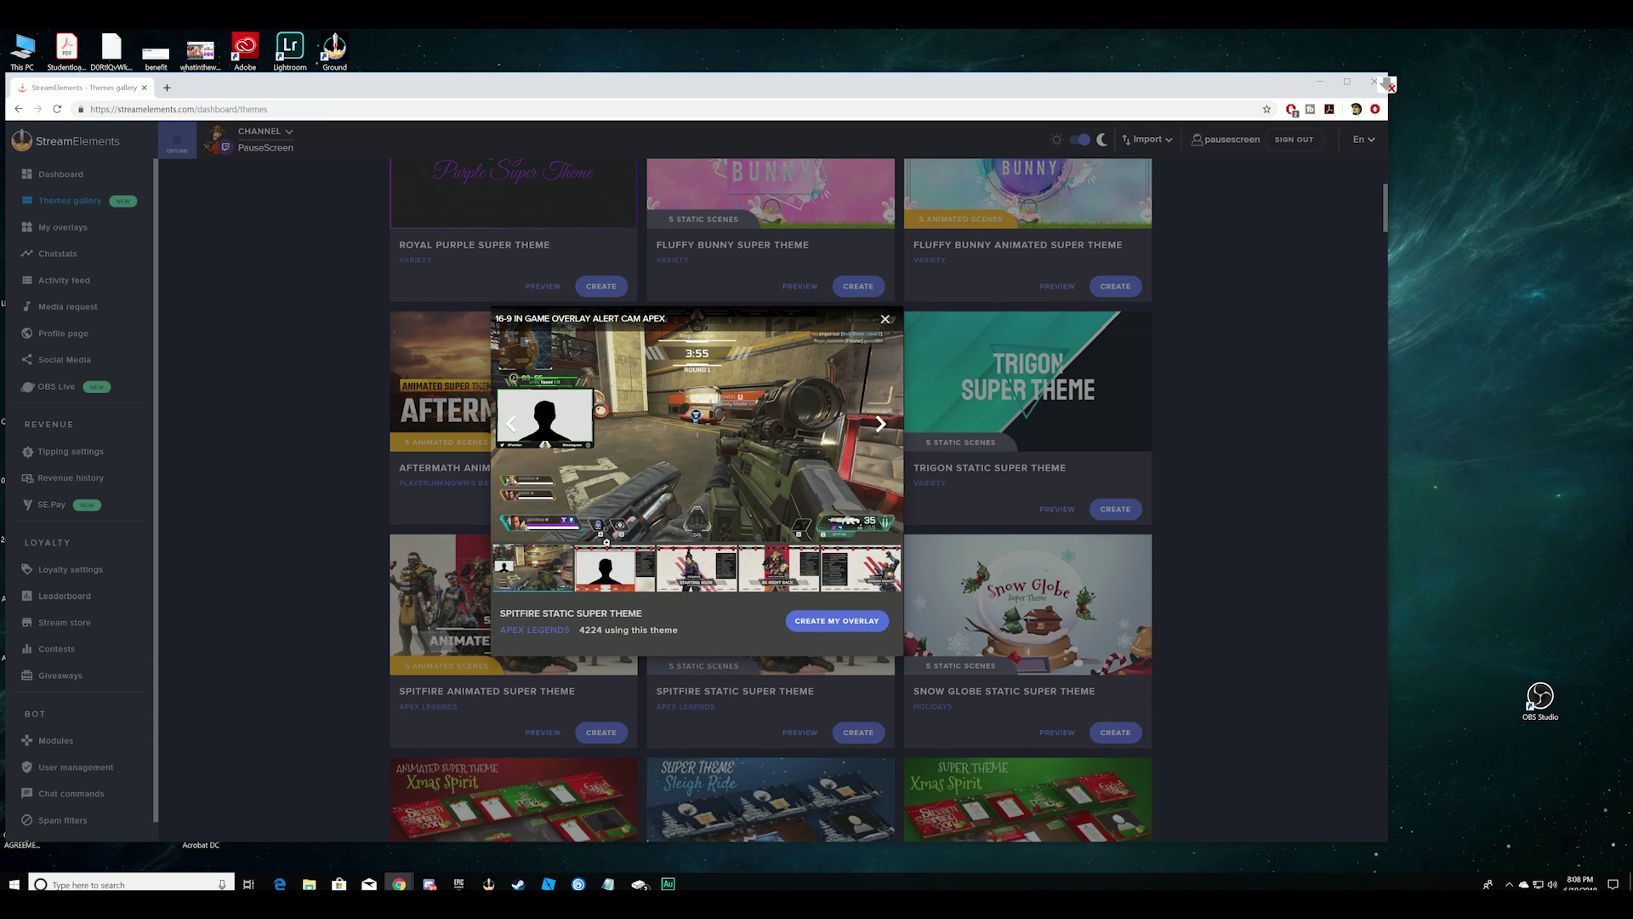
left_click(1267, 459)
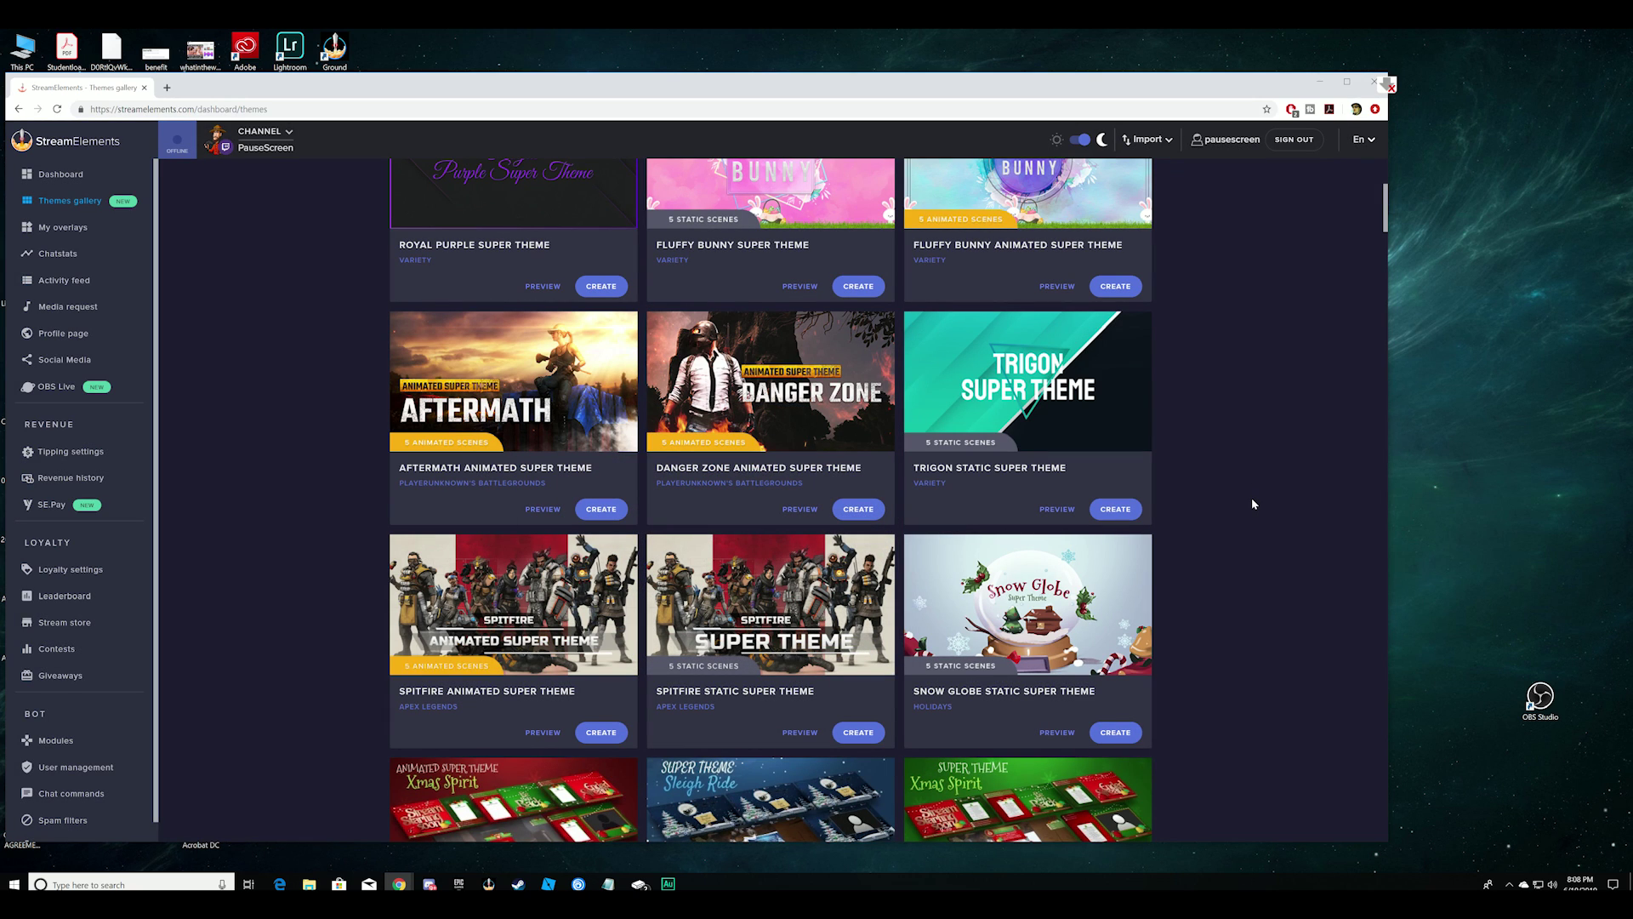
- Look at the Fortnite super themes Llama and Llama French Animated without creating an overlay from either
scroll(1252, 504, "down", 8)
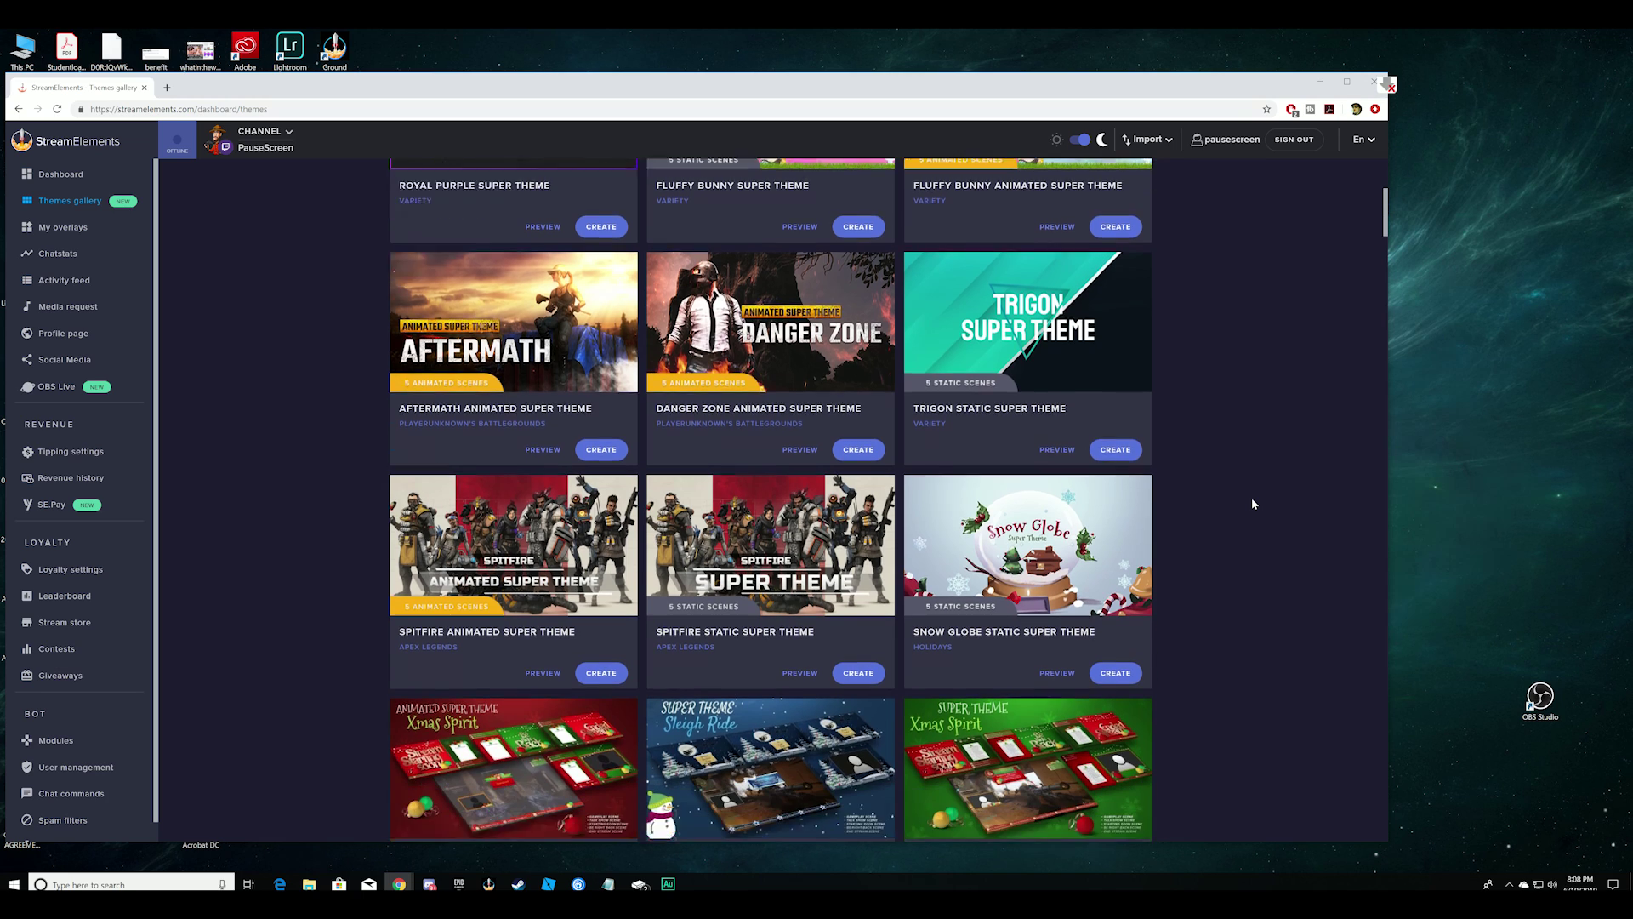
scroll(1252, 504, "down", 18)
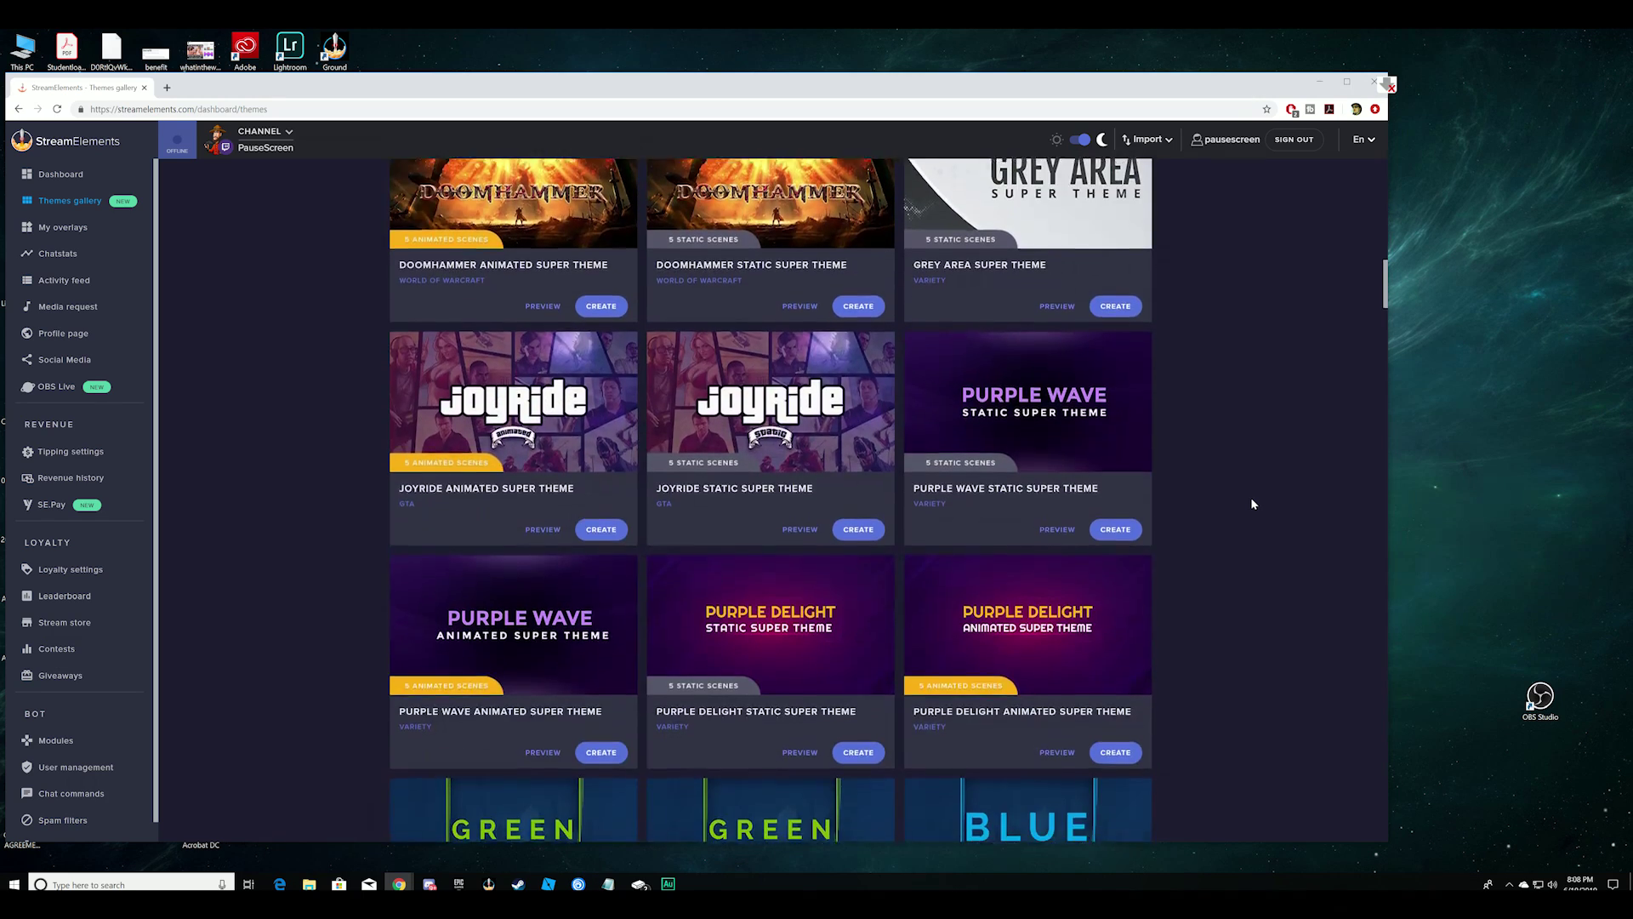
scroll(1252, 503, "down", 18)
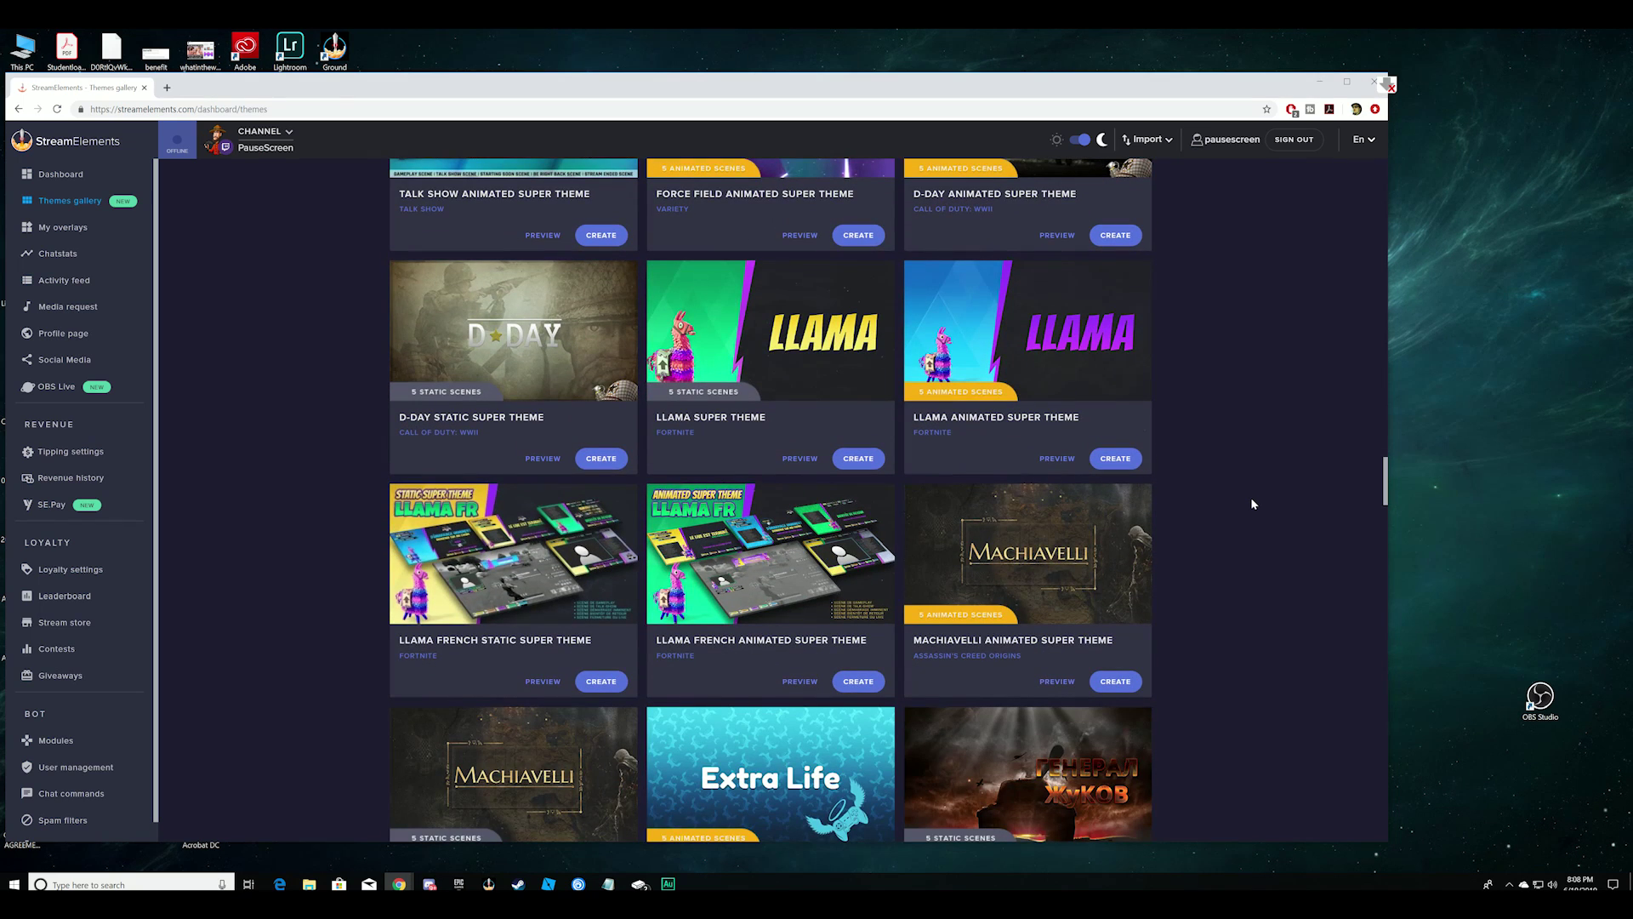
left_click(858, 459)
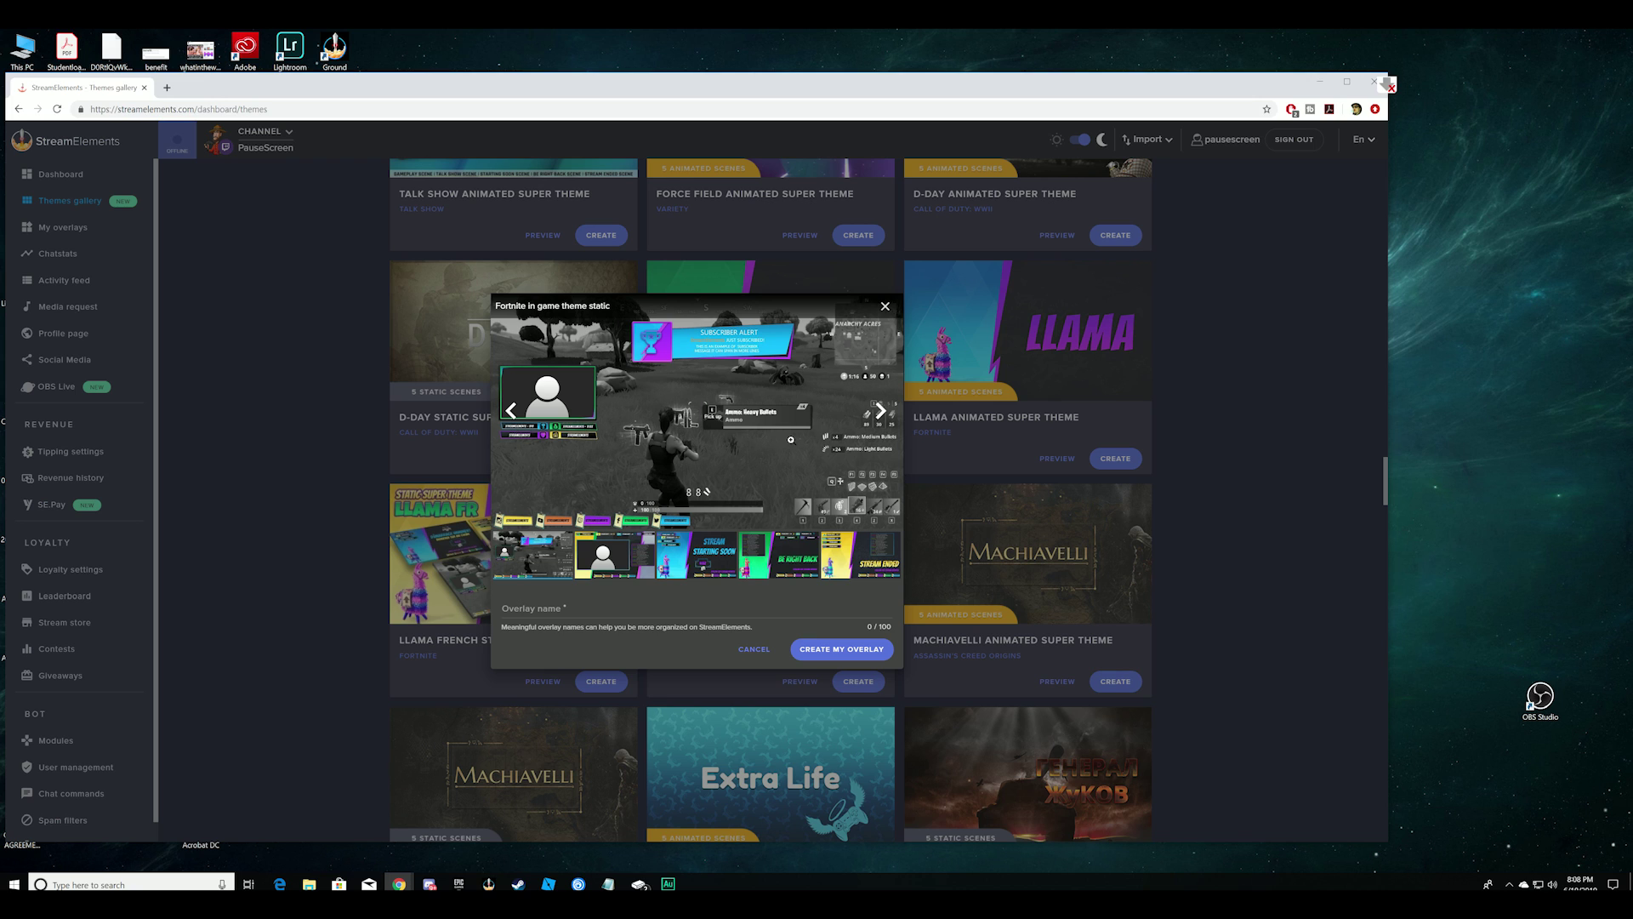
left_click(961, 474)
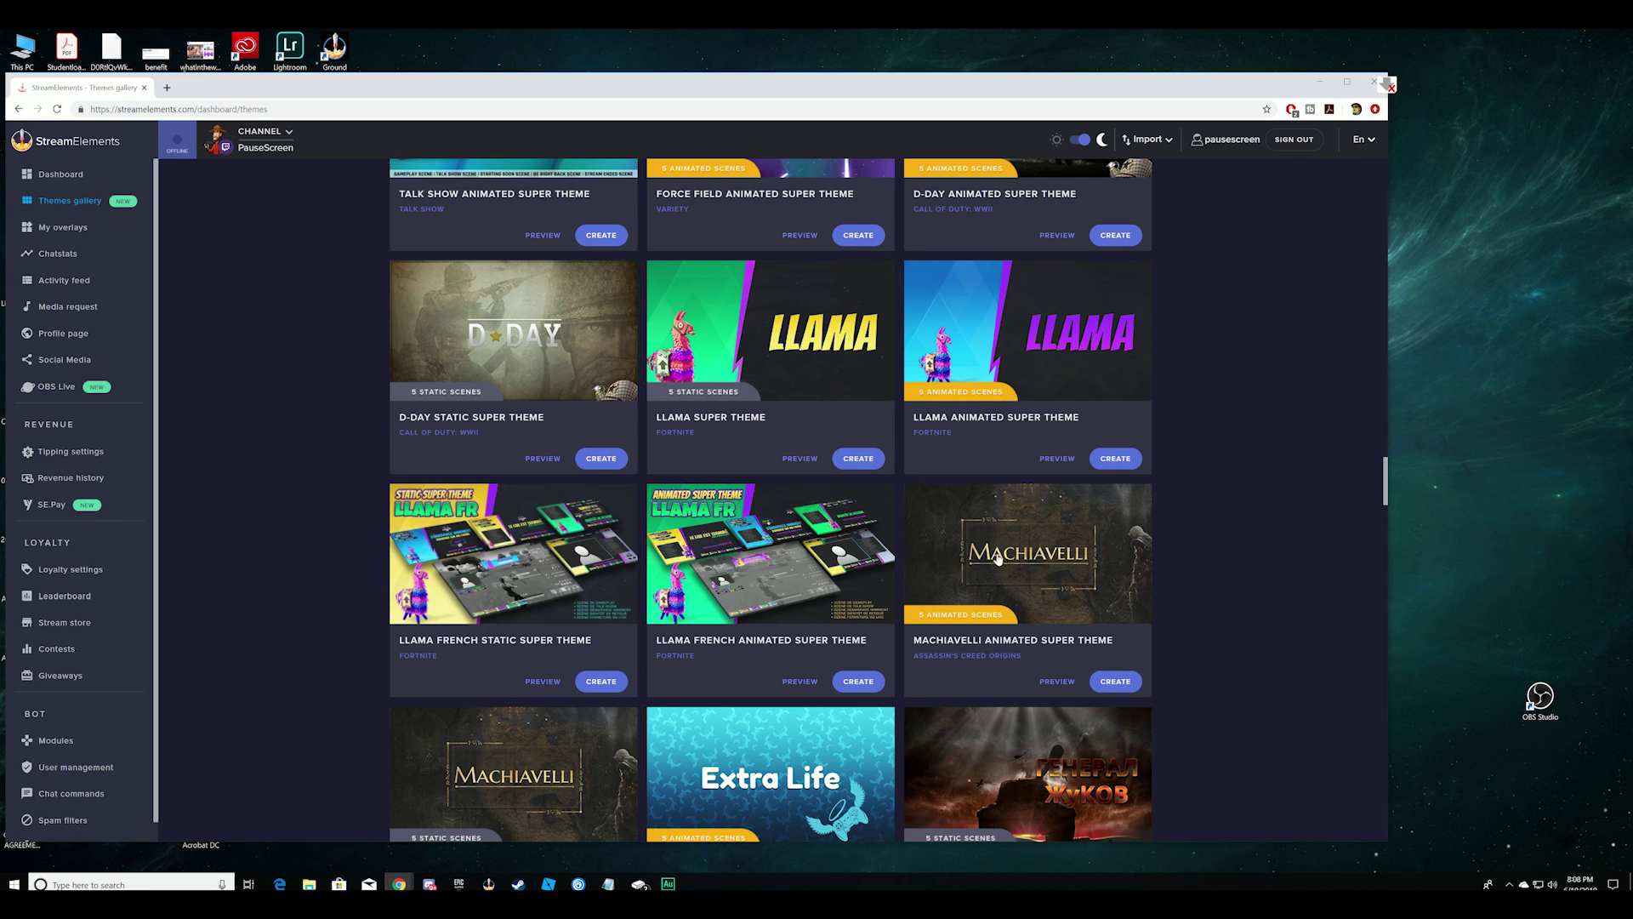
left_click(766, 558)
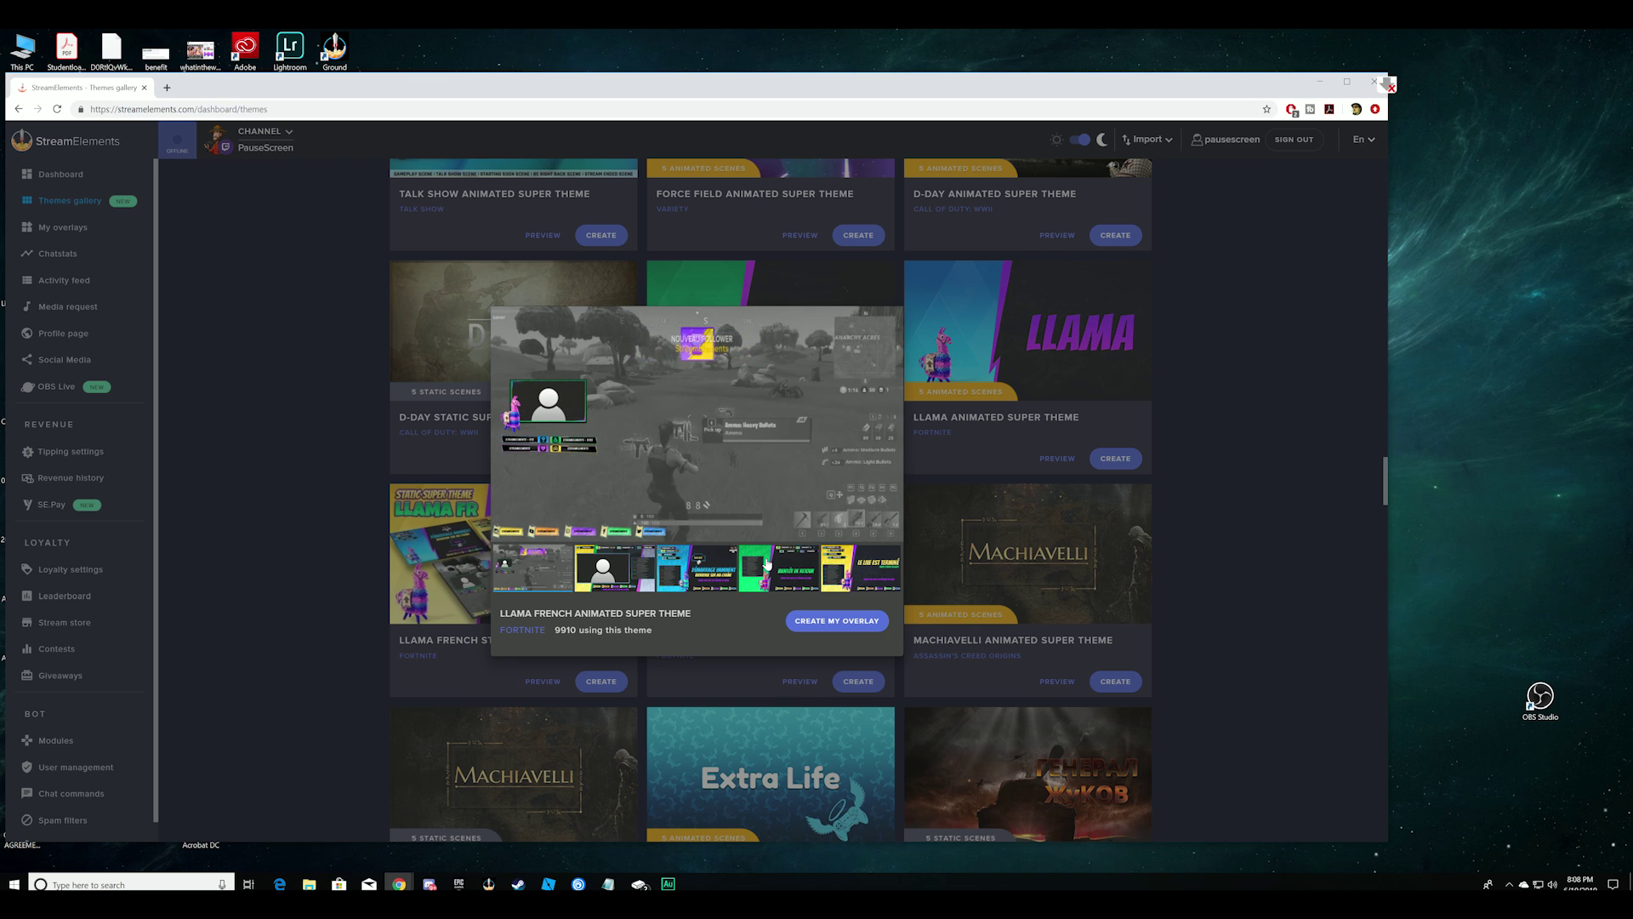
mouse_move(574, 441)
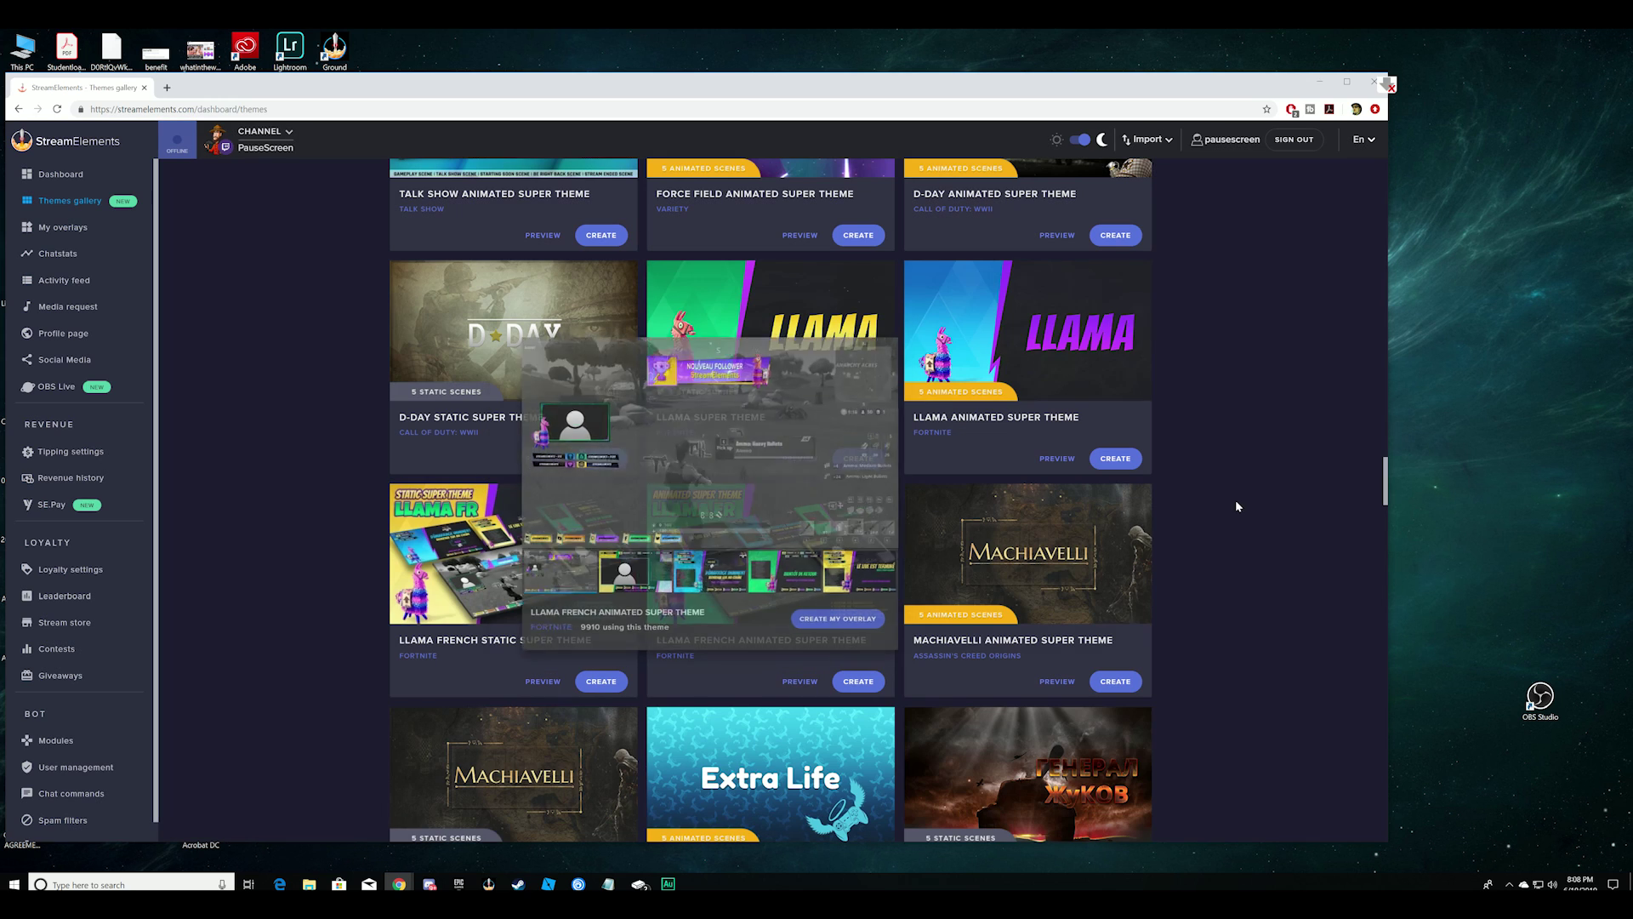
- Look through more of the super themes and preview the static Spark Super Theme for Overwatch
scroll(857, 592, "down", 3)
scroll(849, 585, "down", 2)
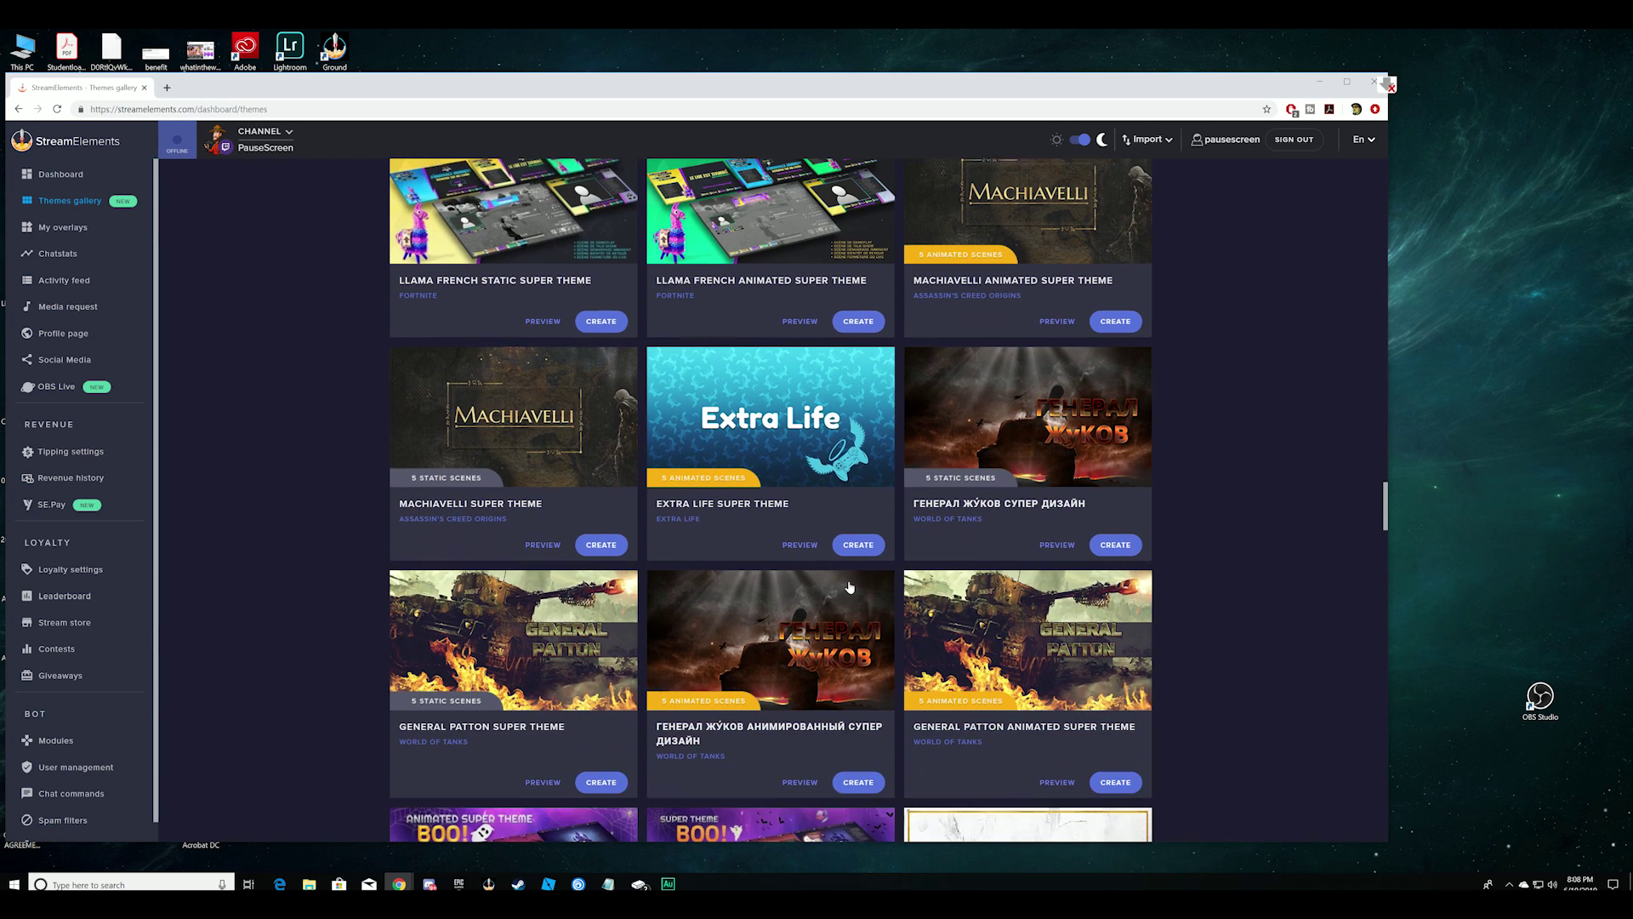
scroll(849, 585, "down", 15)
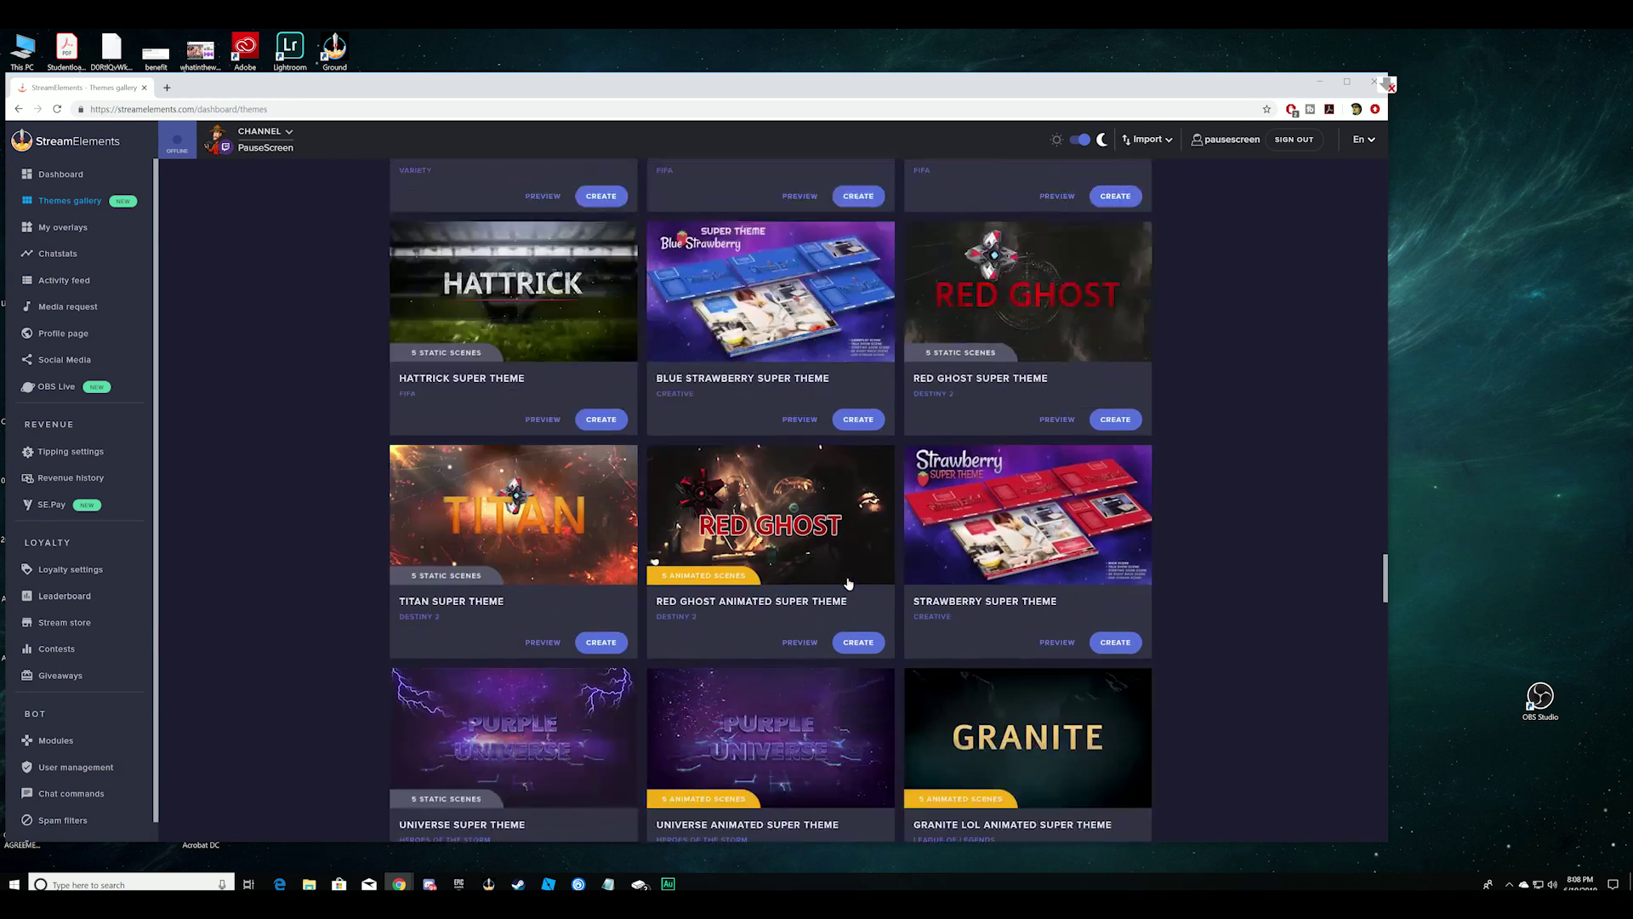
scroll(848, 582, "down", 4)
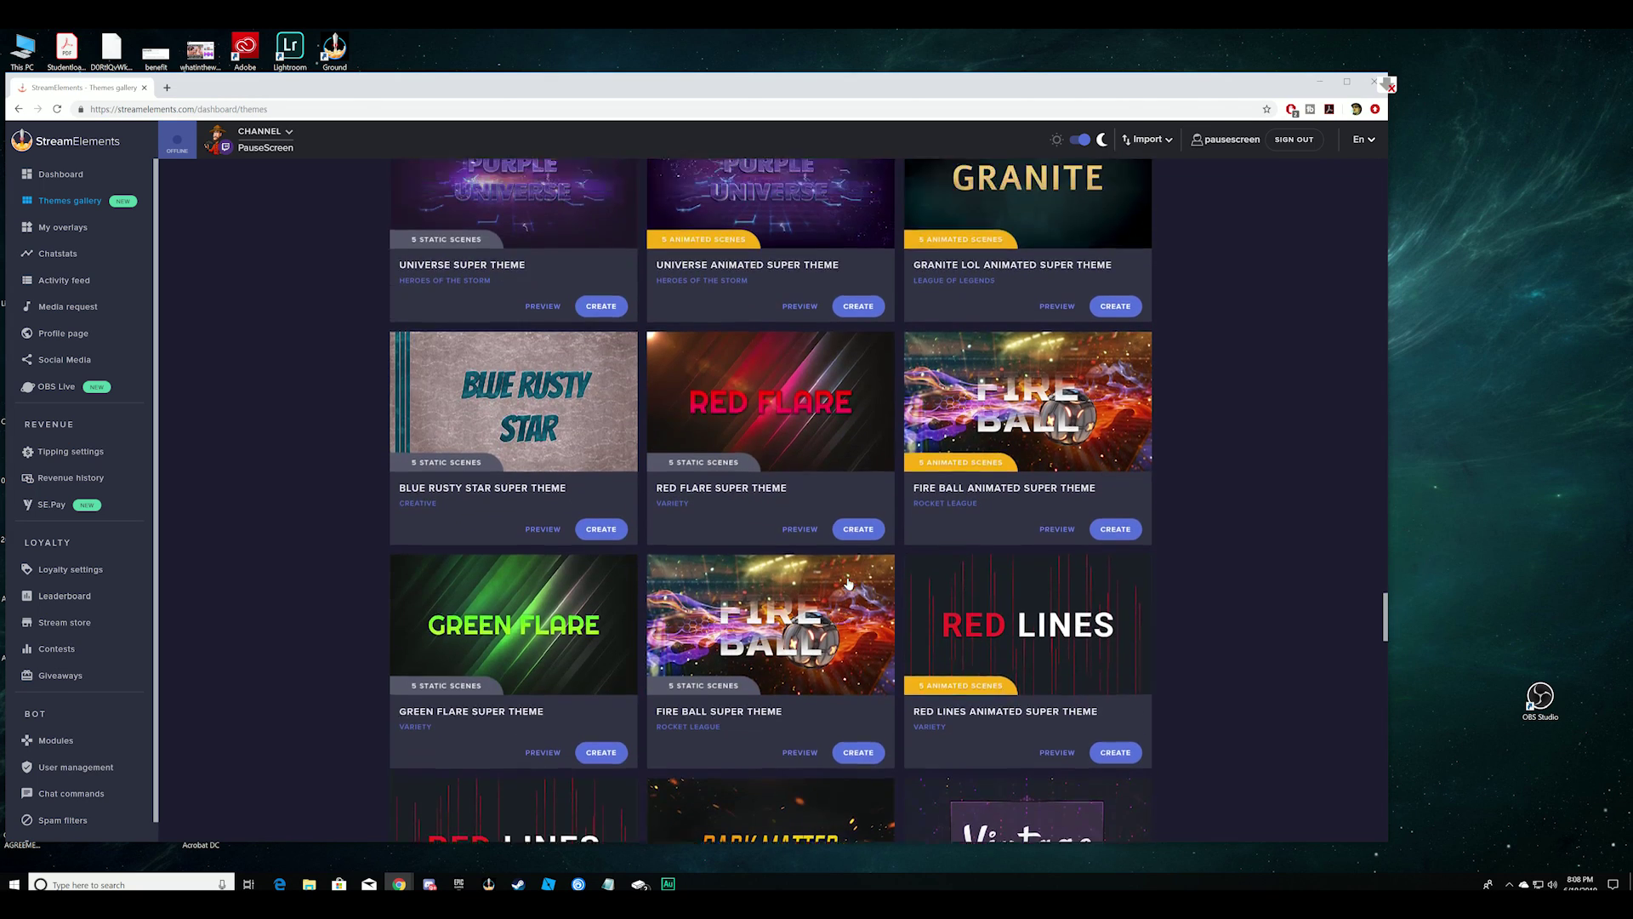
scroll(848, 582, "up", 5)
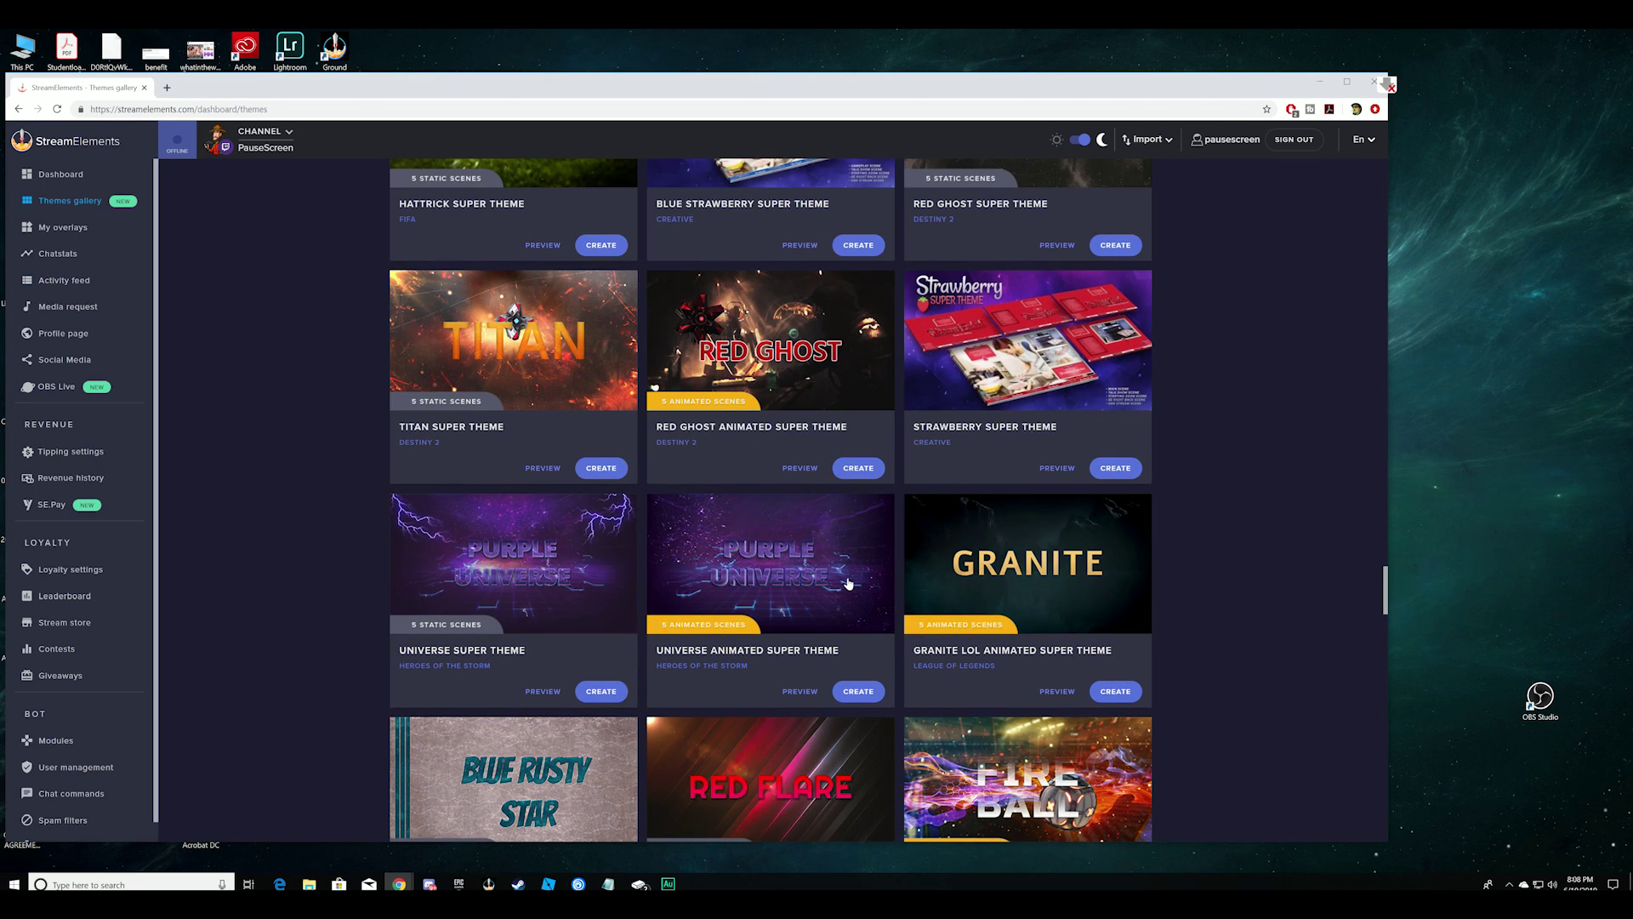
scroll(848, 583, "down", 5)
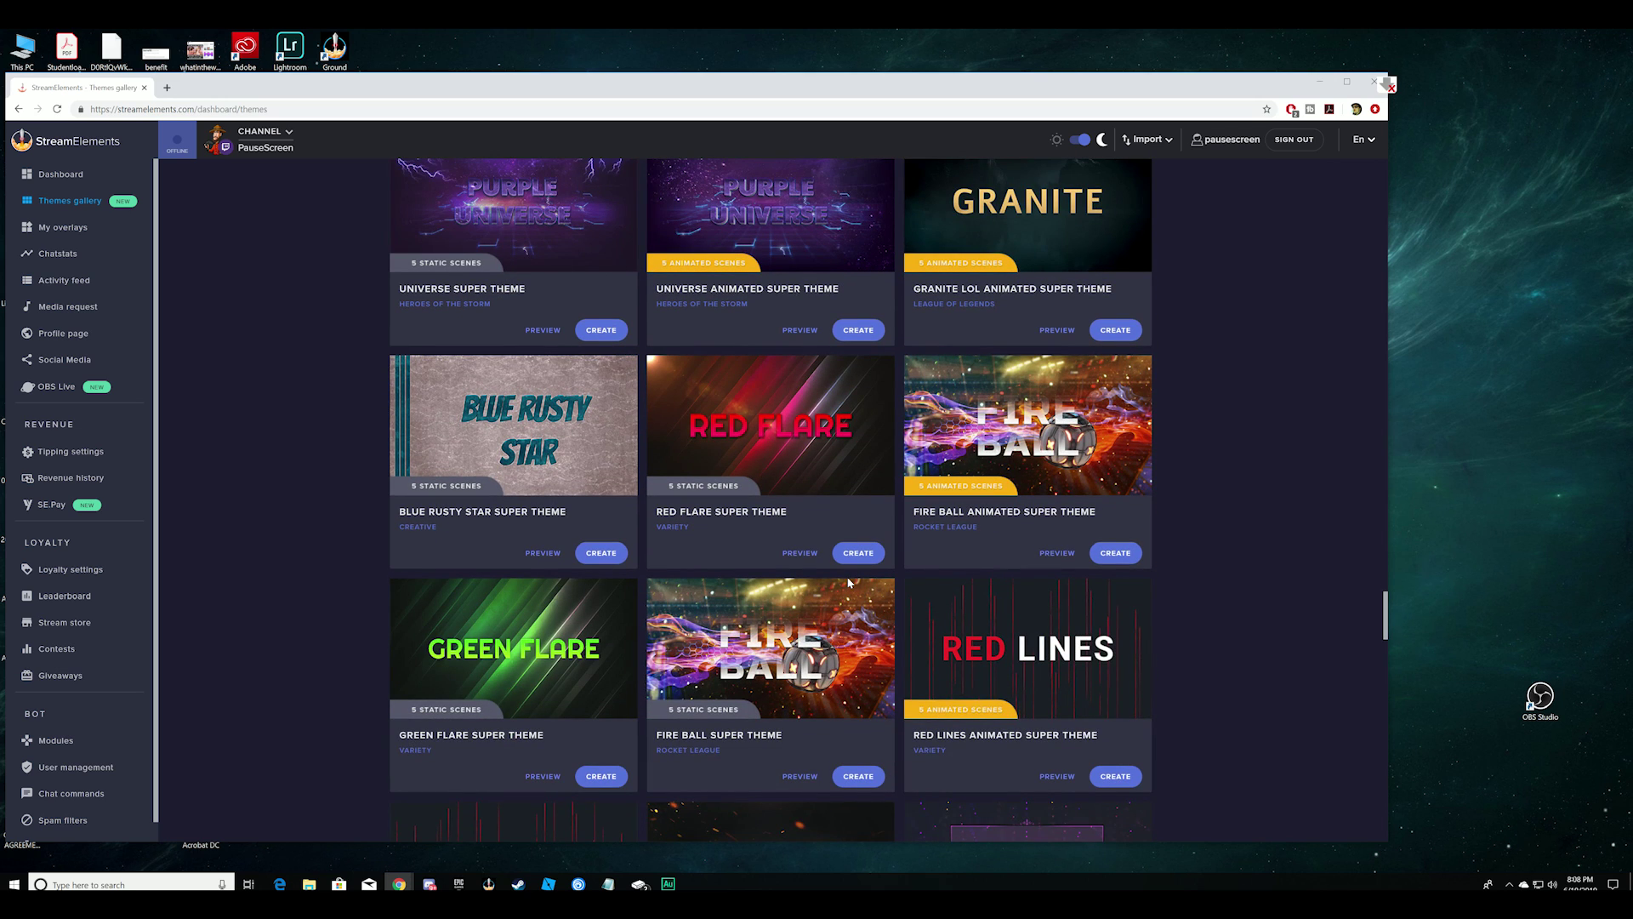
scroll(849, 582, "down", 9)
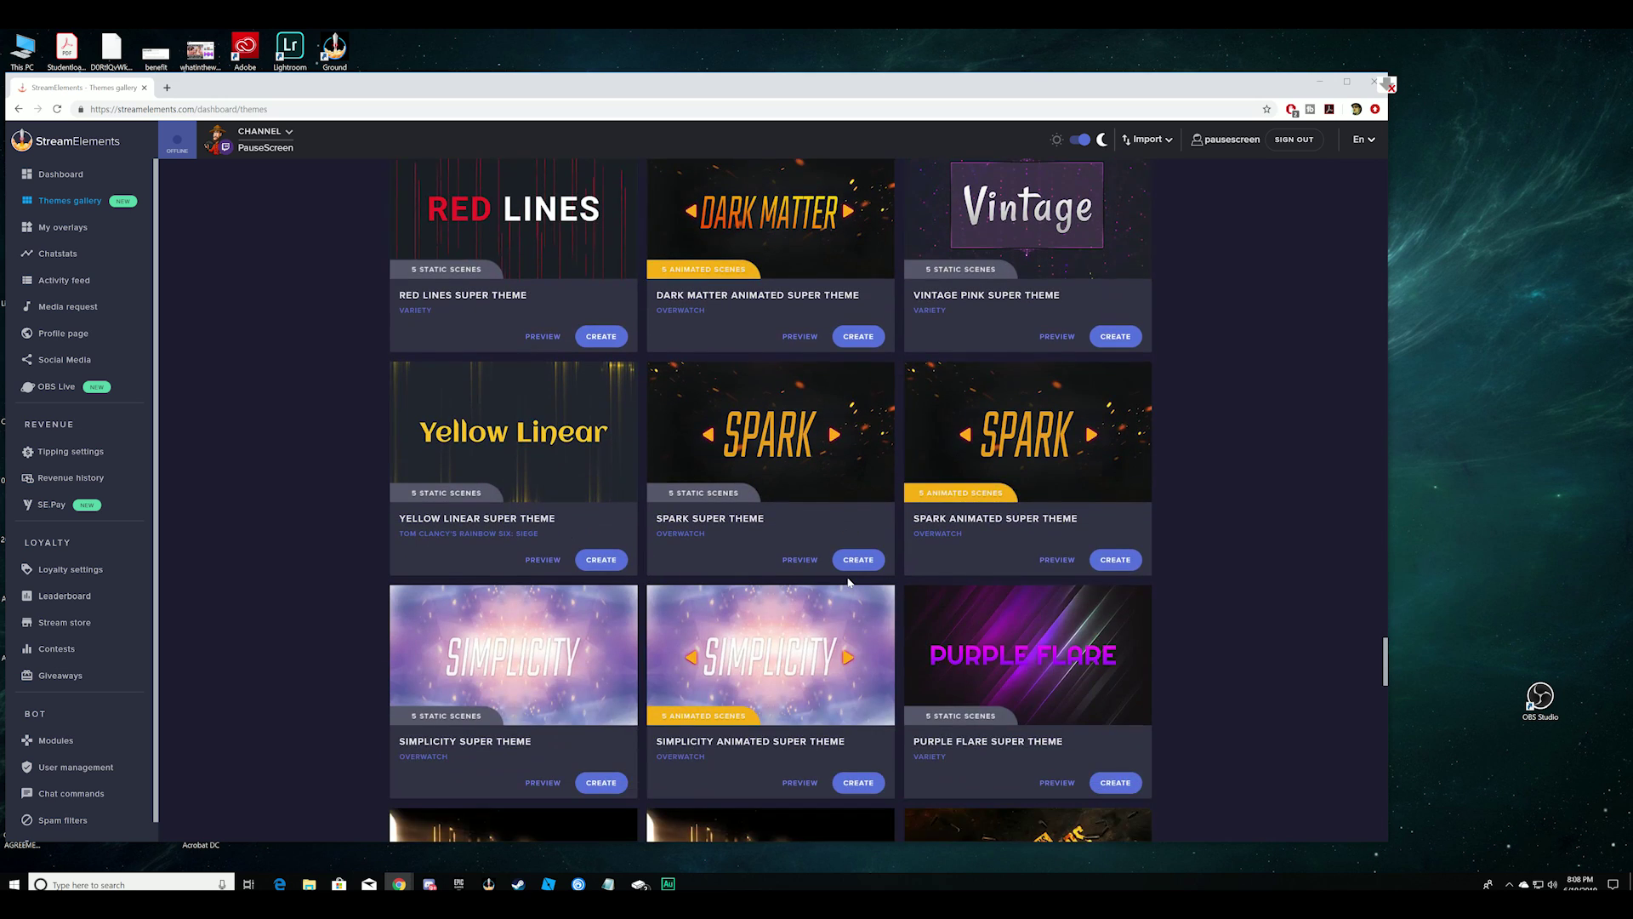
scroll(849, 582, "up", 1)
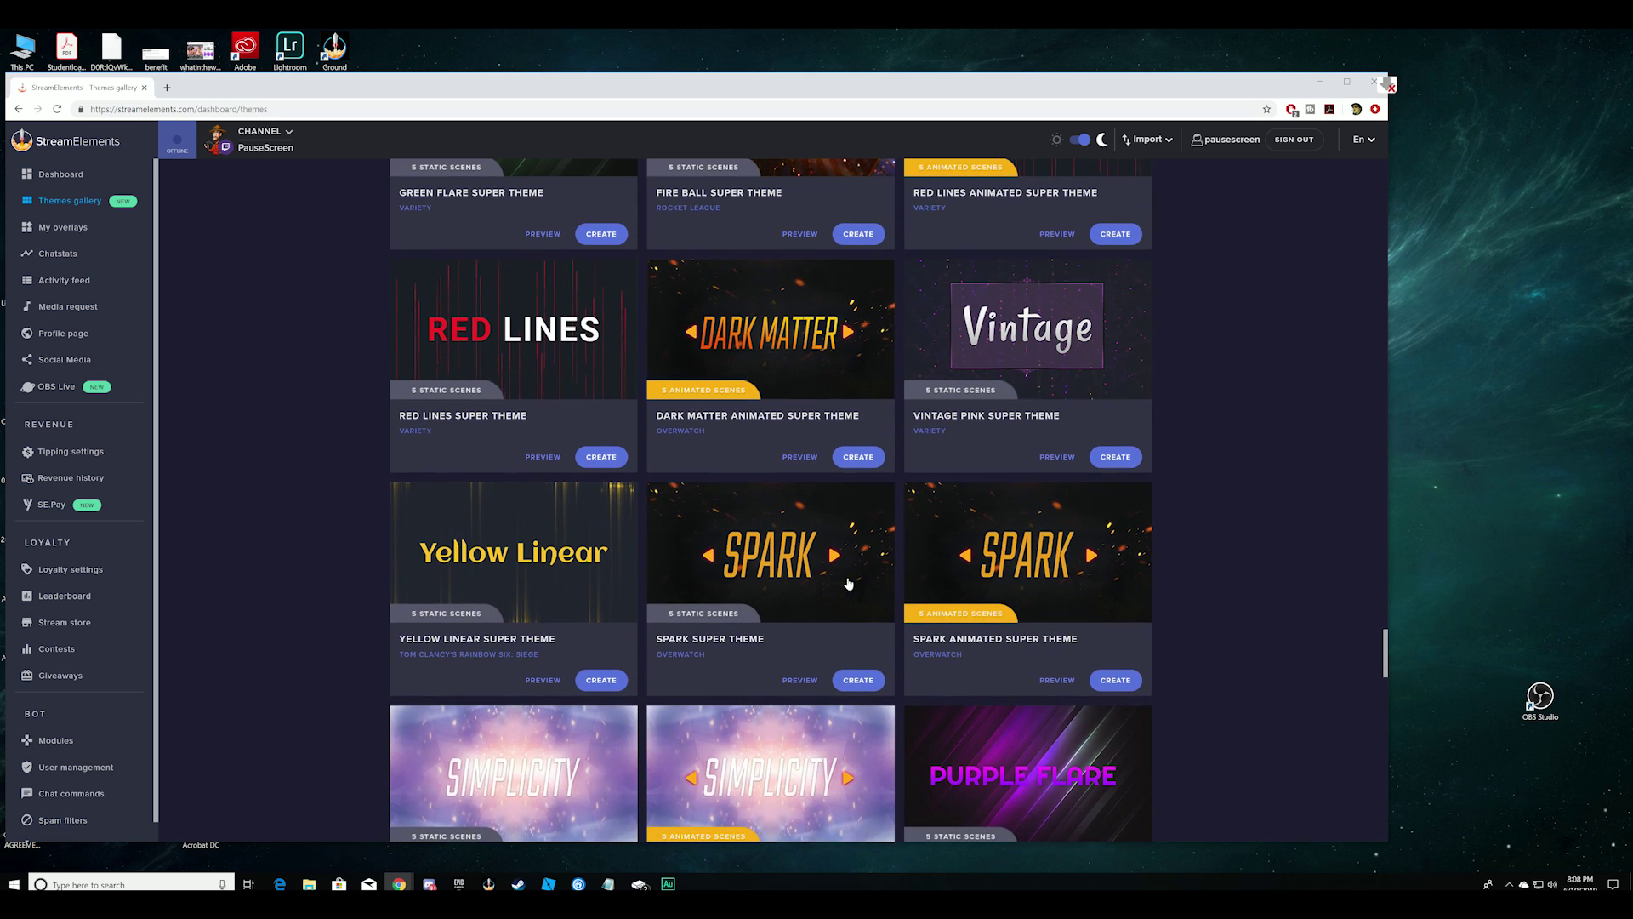
left_click(787, 558)
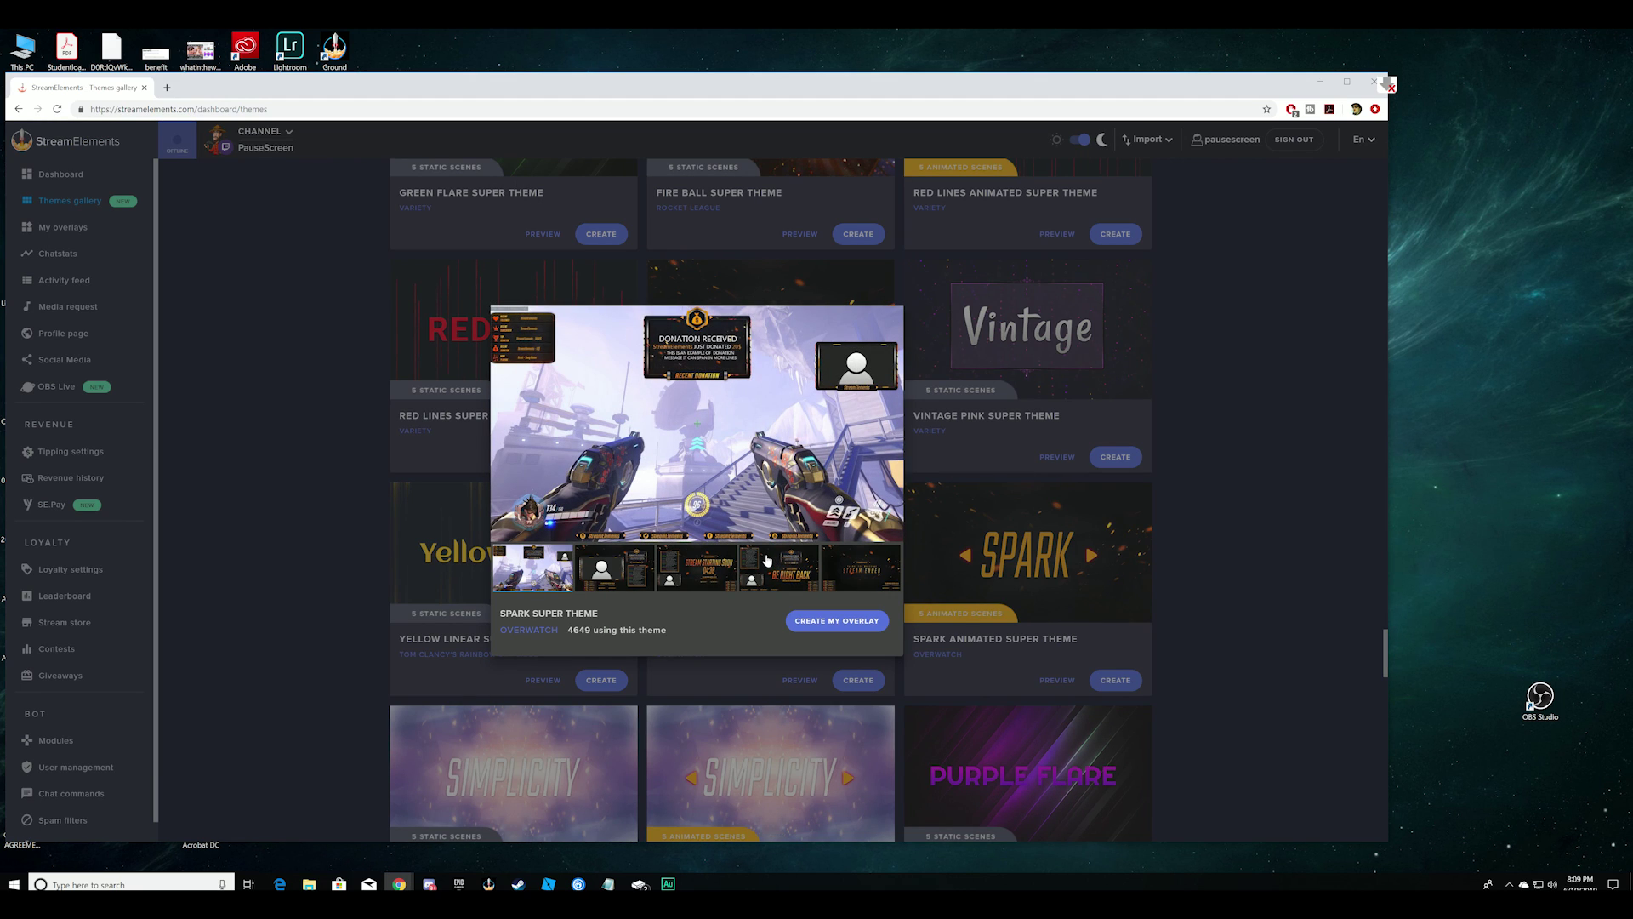
left_click(1075, 586)
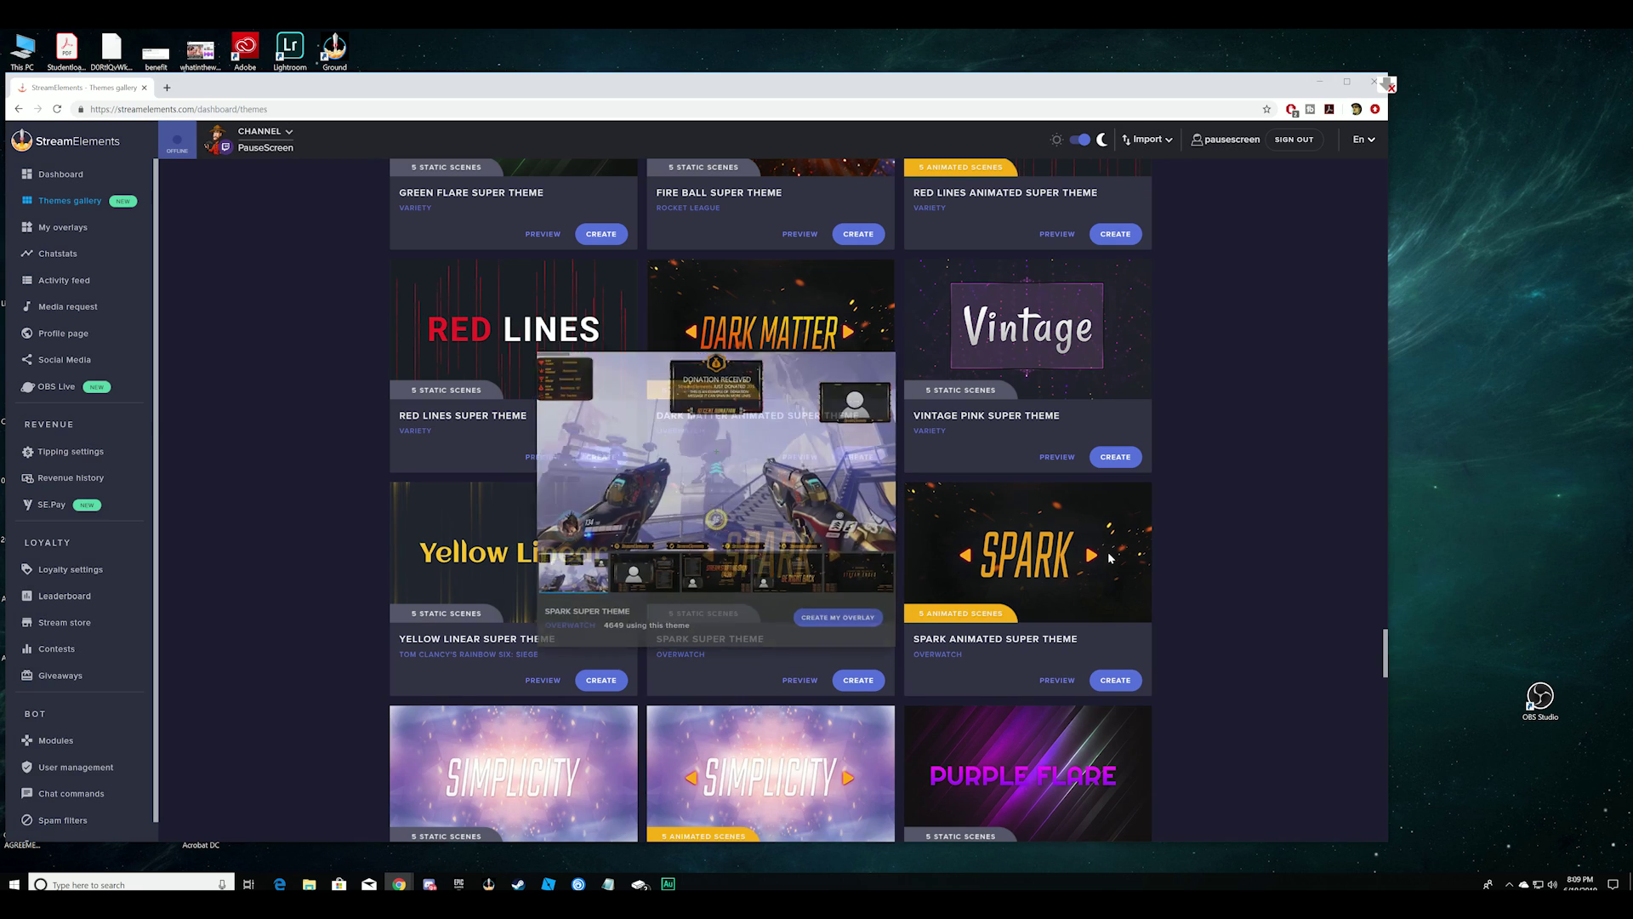
- Preview the Spark Animated Super Theme and view its in-game scene enlarged
left_click(1035, 560)
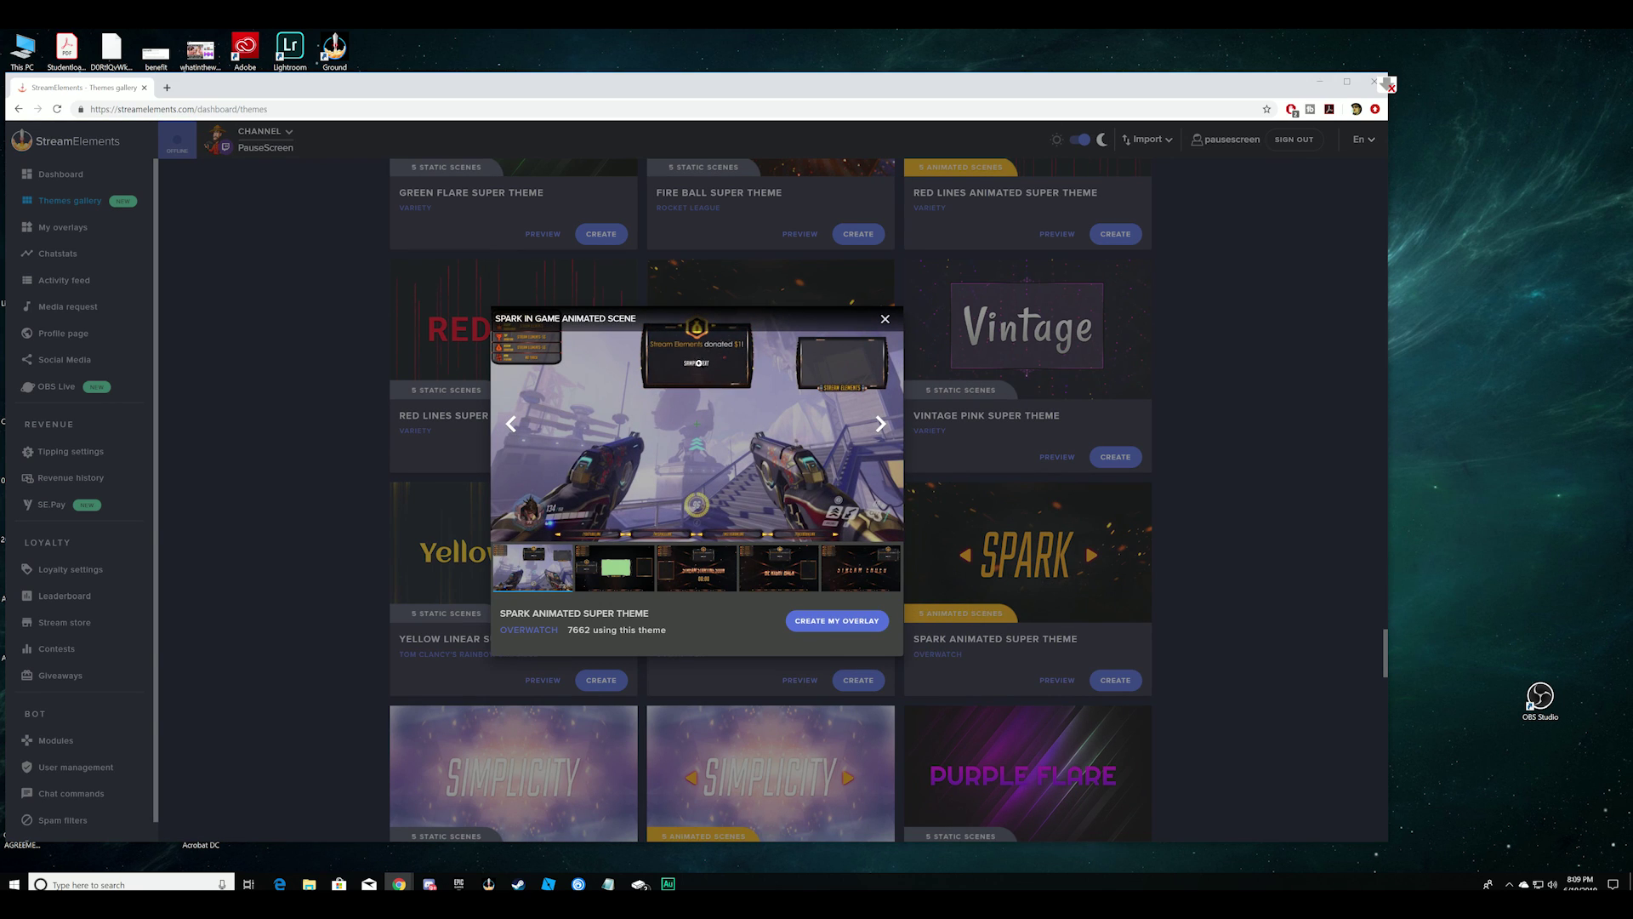
left_click(682, 406)
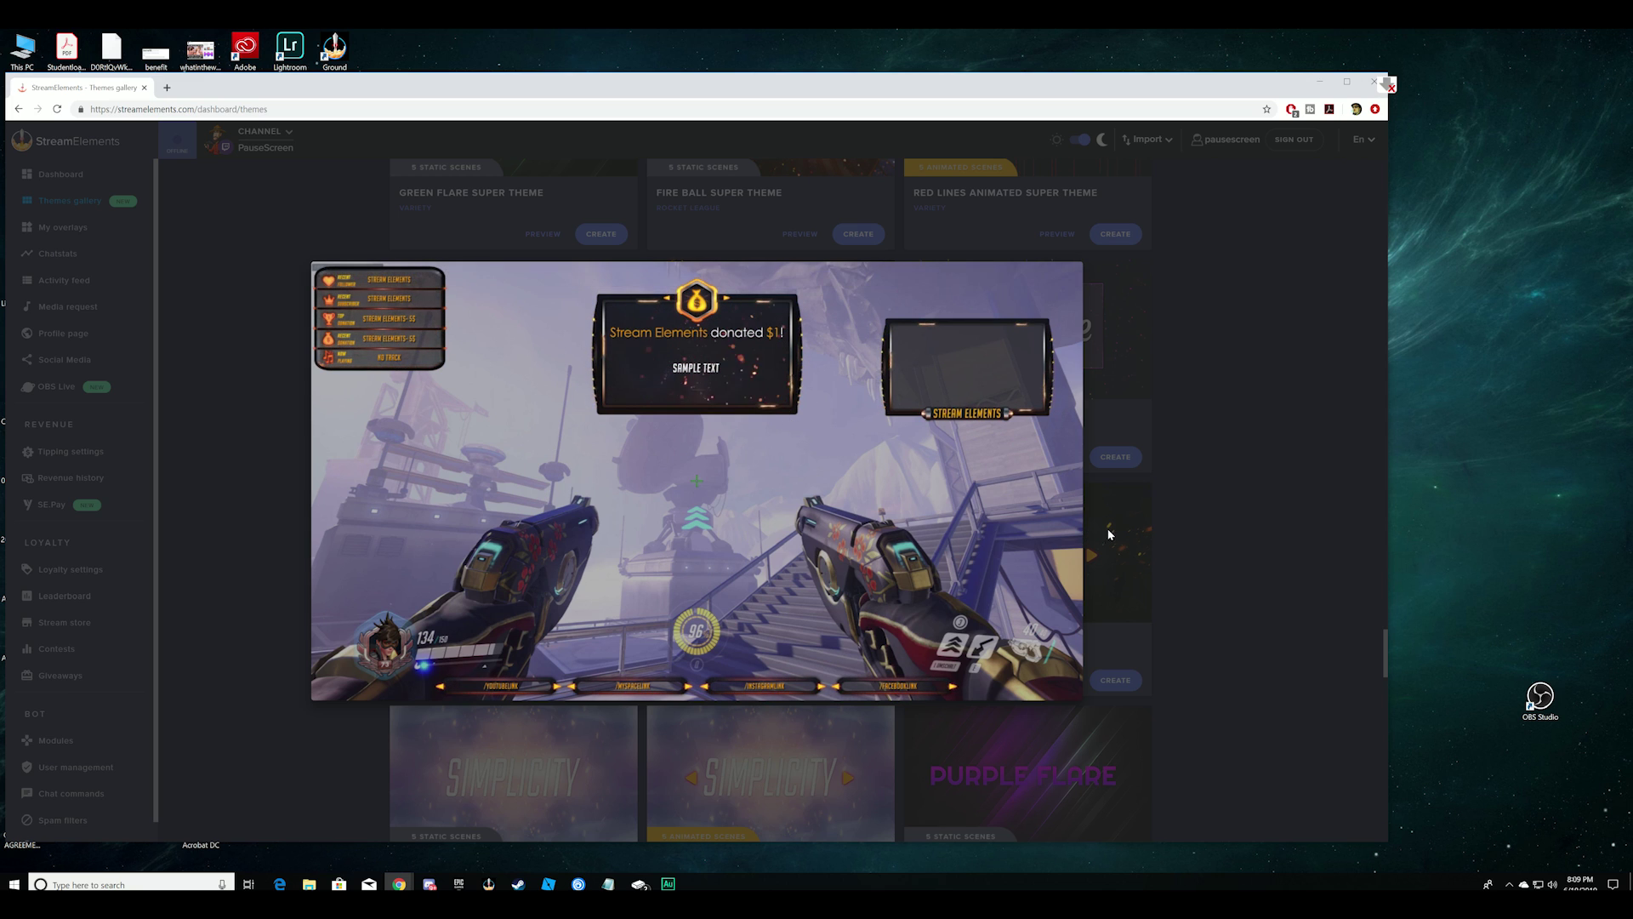
left_click(1199, 528)
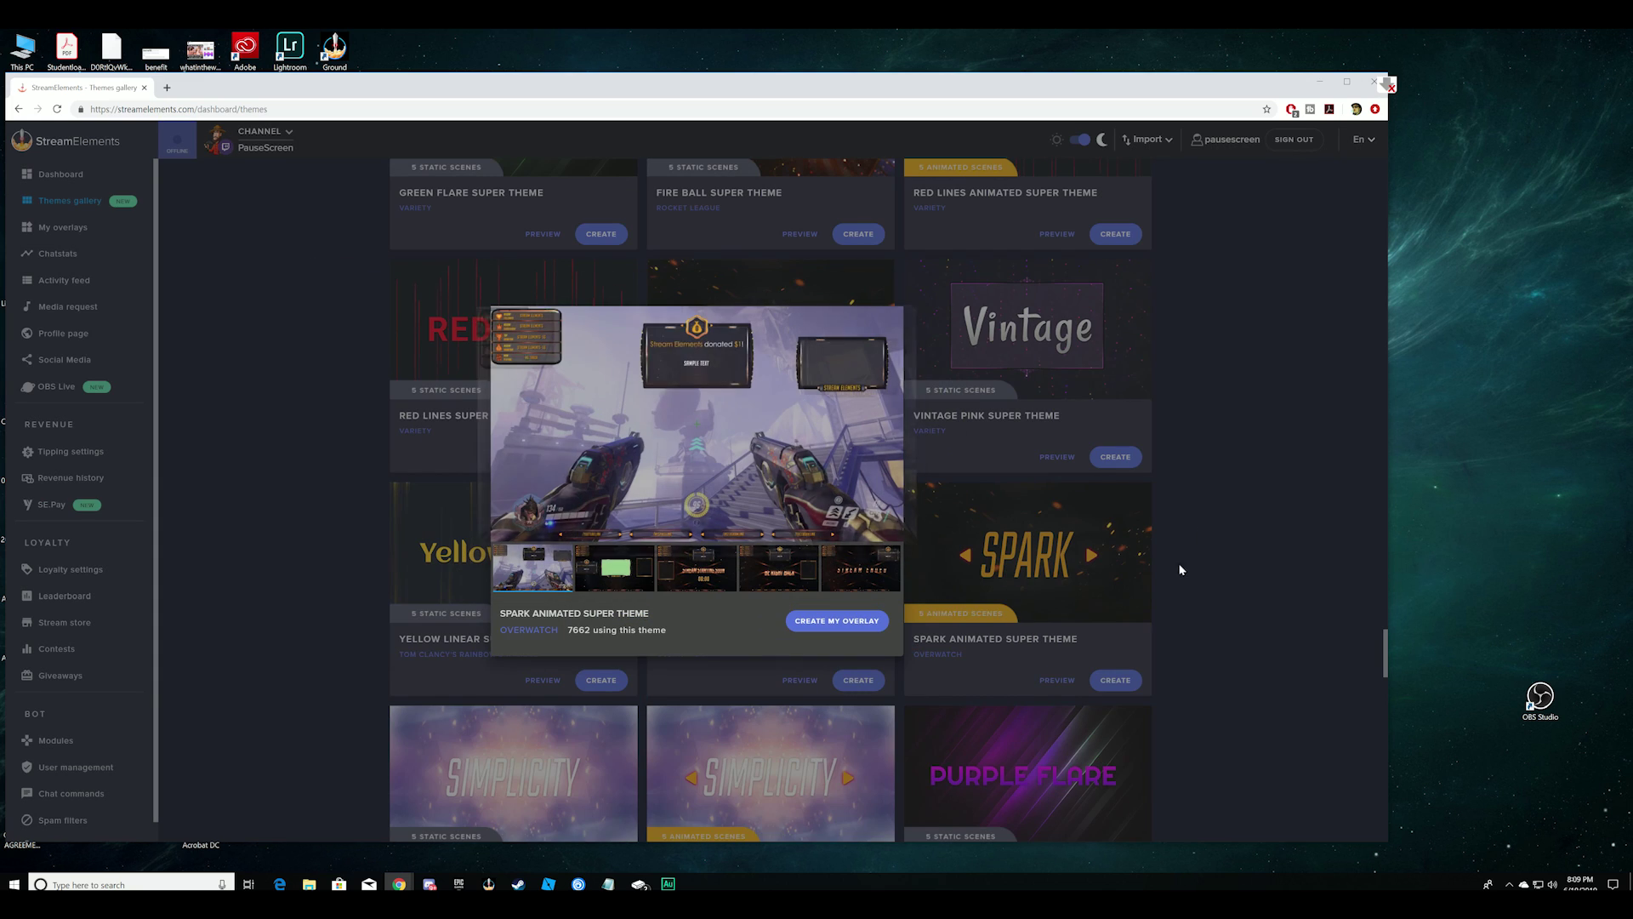
- Start an overlay from the Spark Animated Super Theme and preview its talk, start, be-right-back, end and in-game scenes
left_click(832, 621)
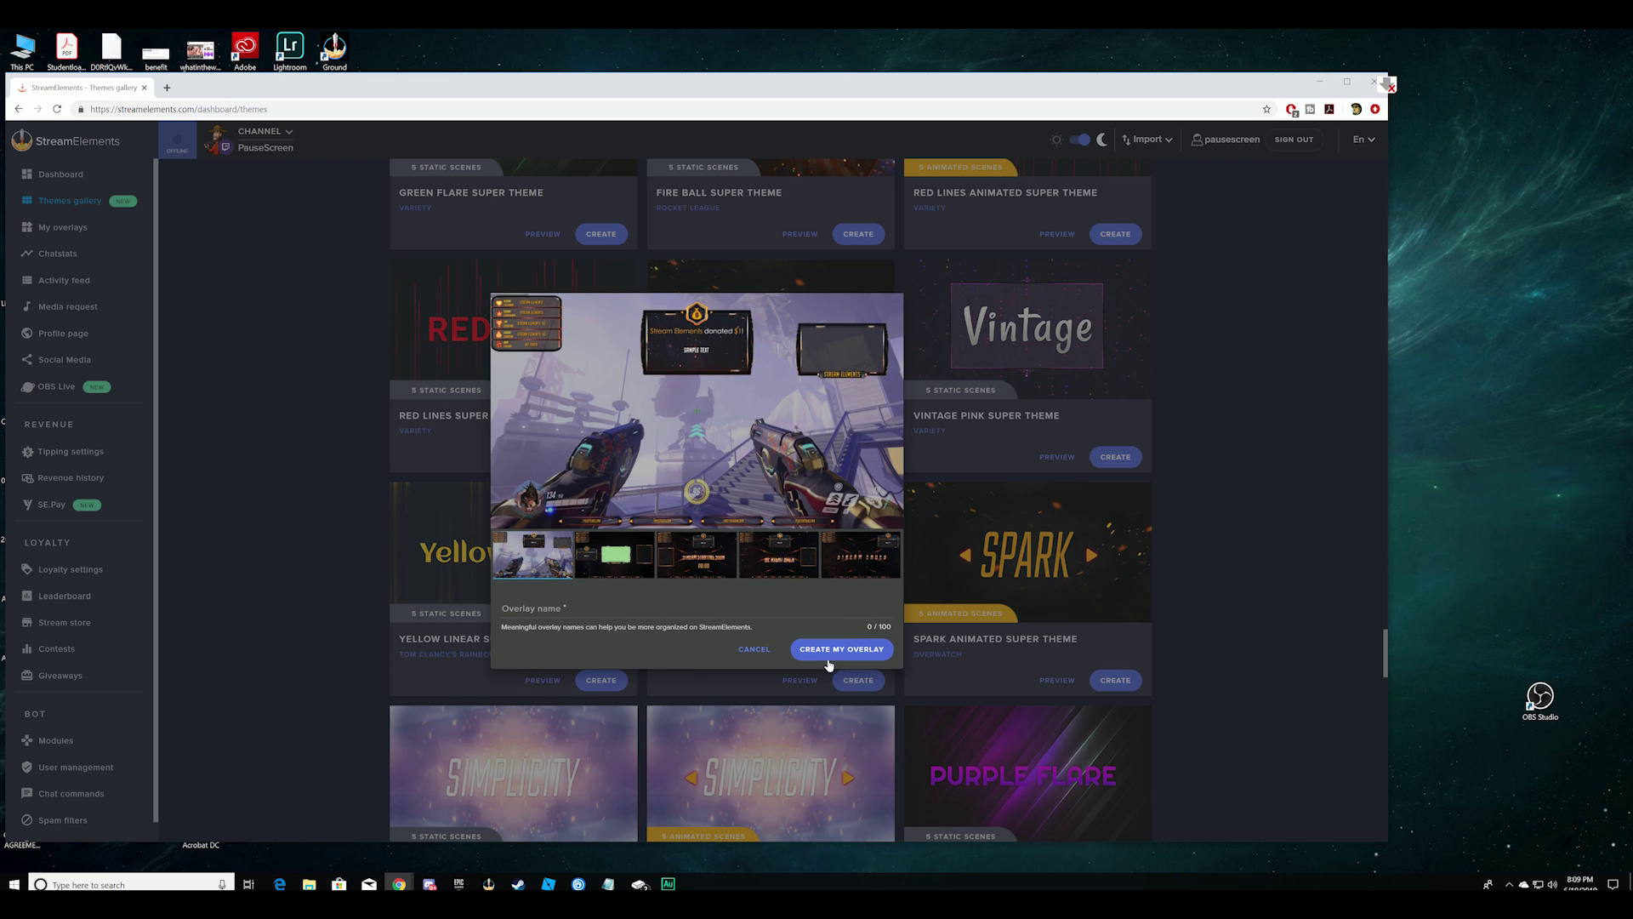
left_click(619, 561)
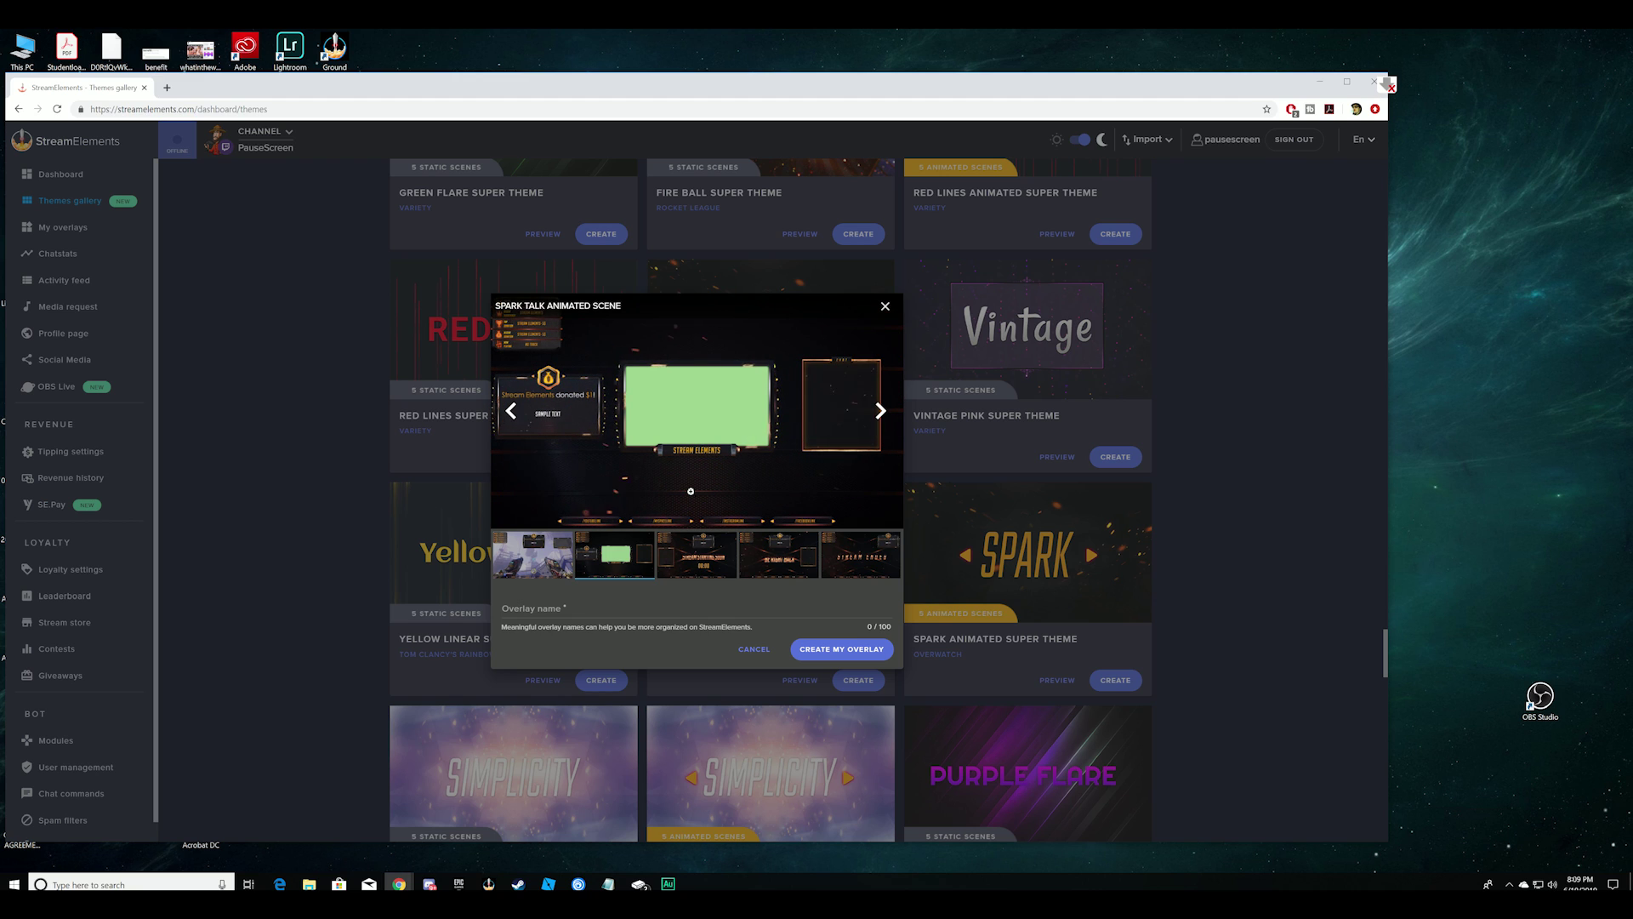
left_click(704, 555)
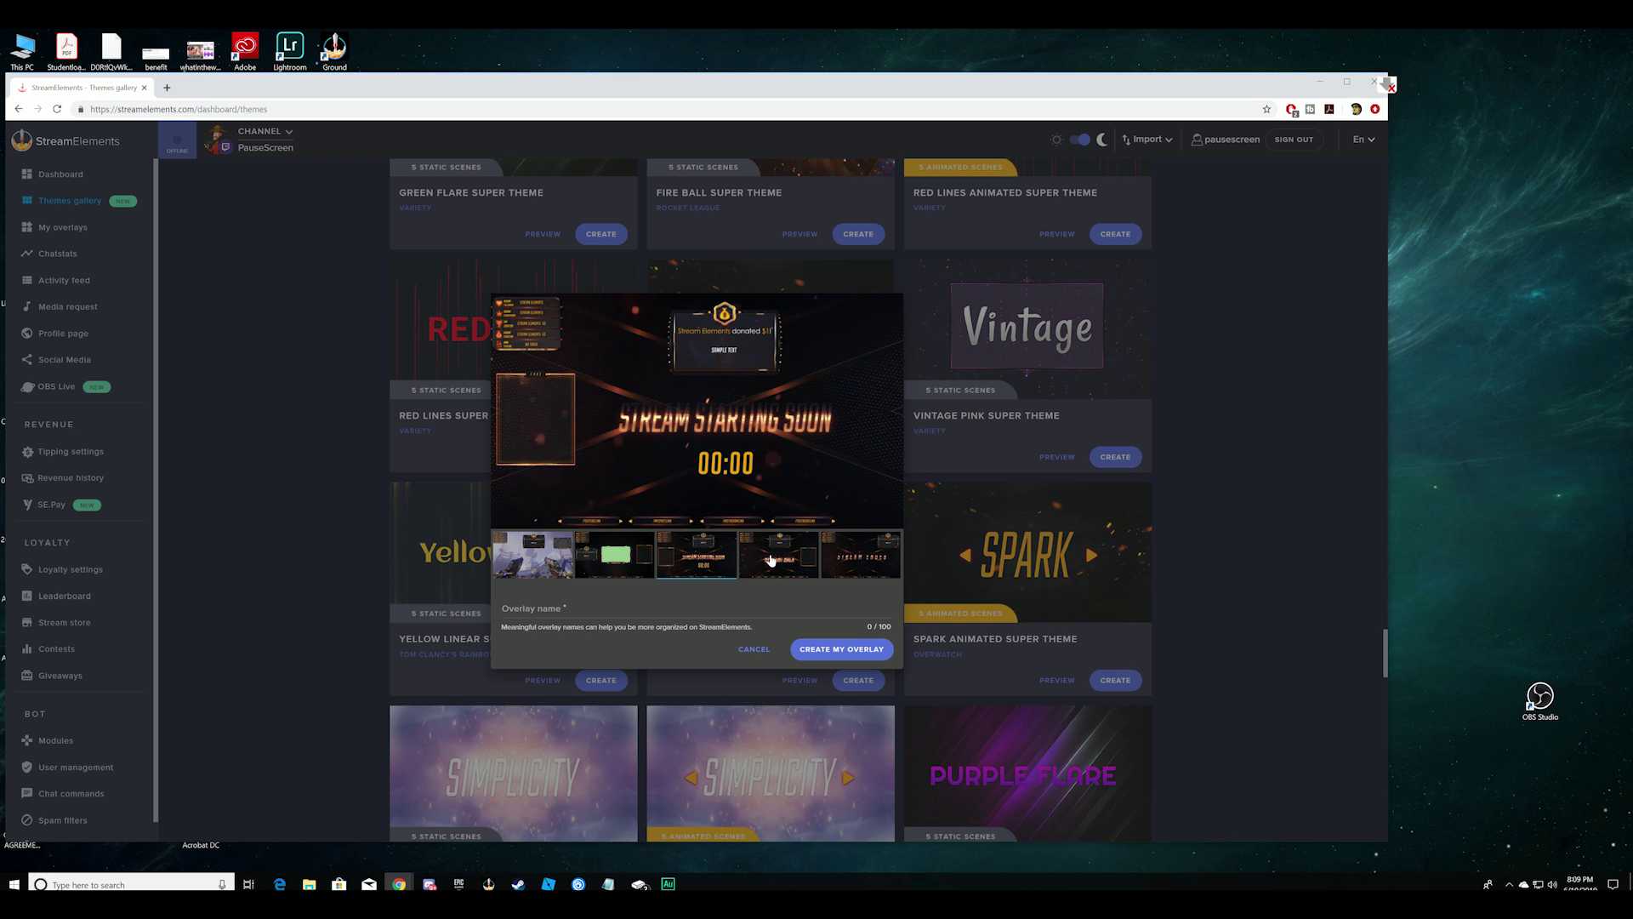
mouse_move(634, 418)
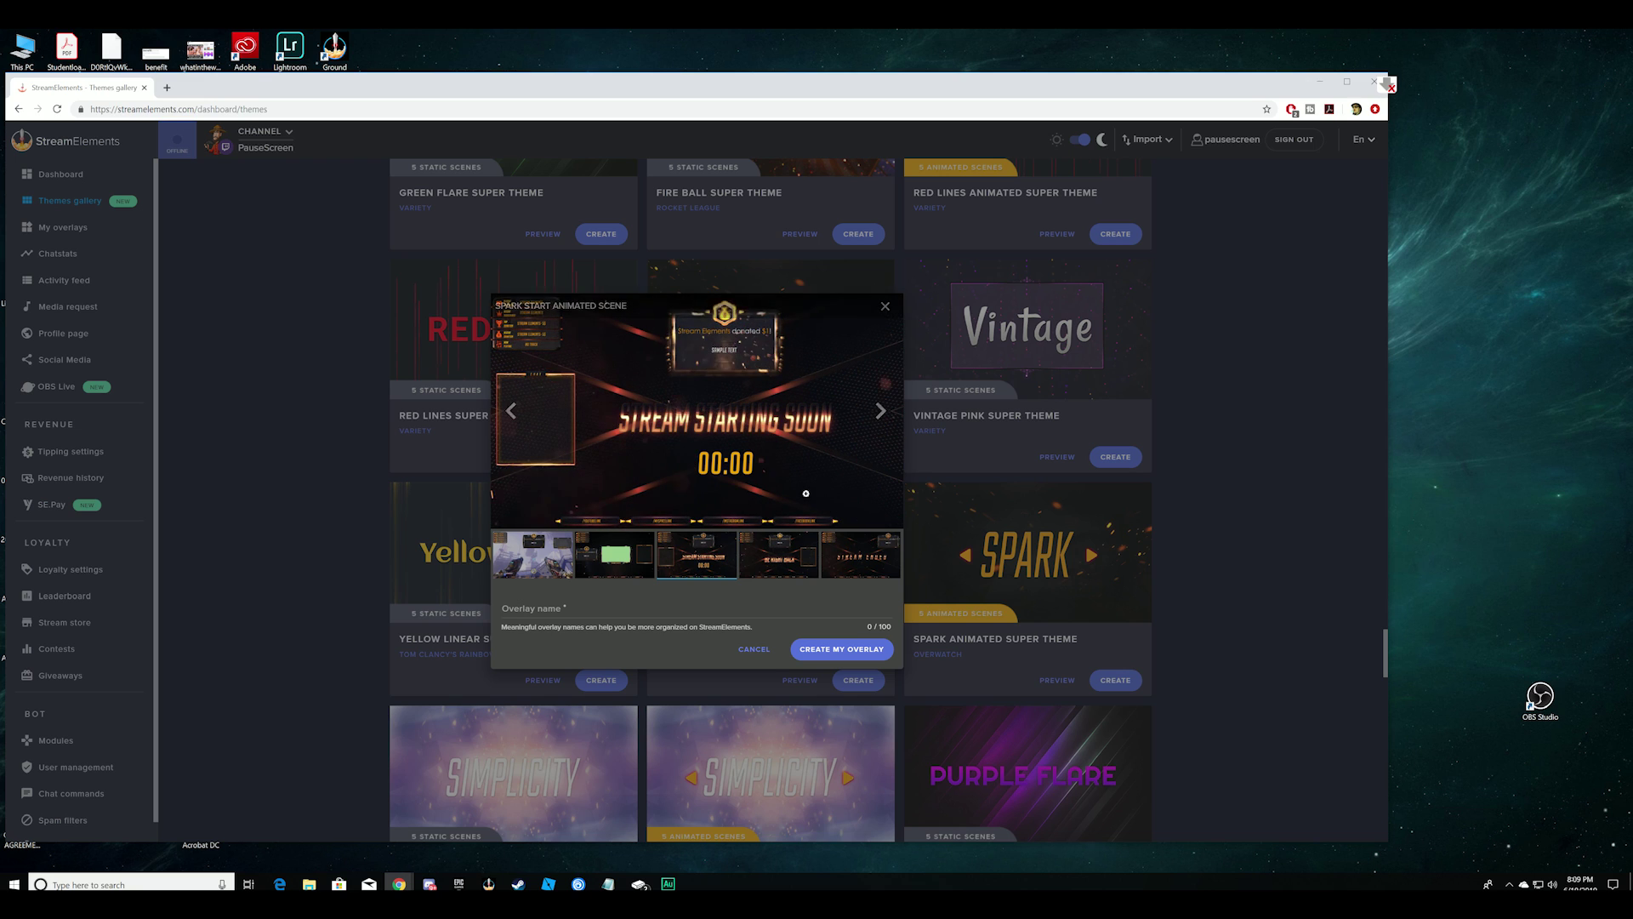
left_click(772, 553)
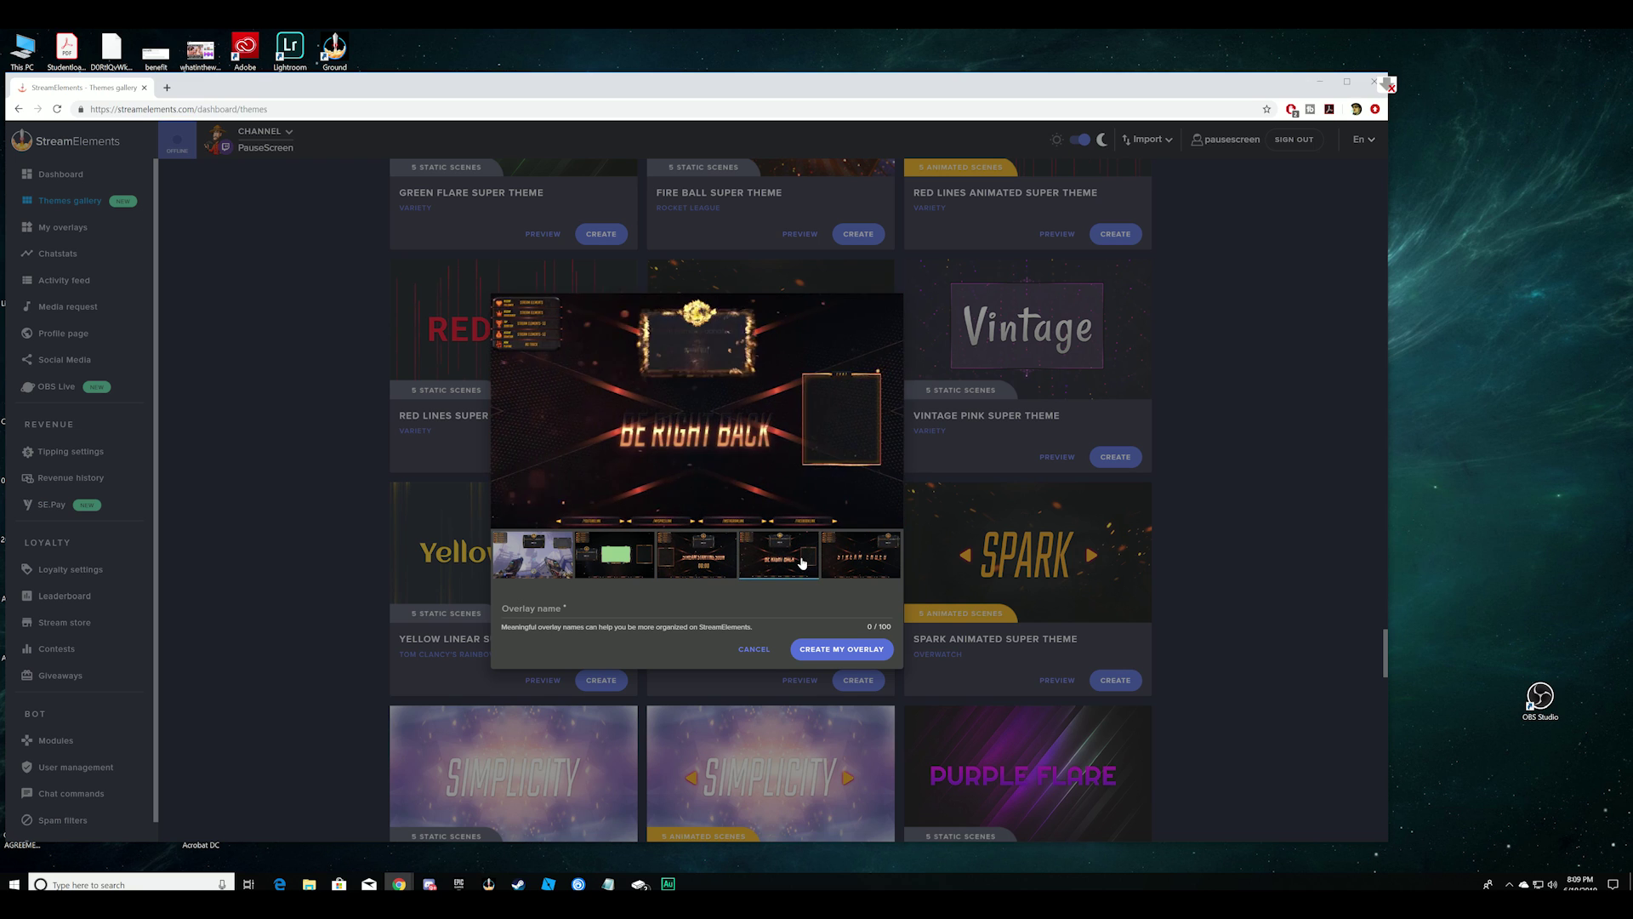
left_click(848, 564)
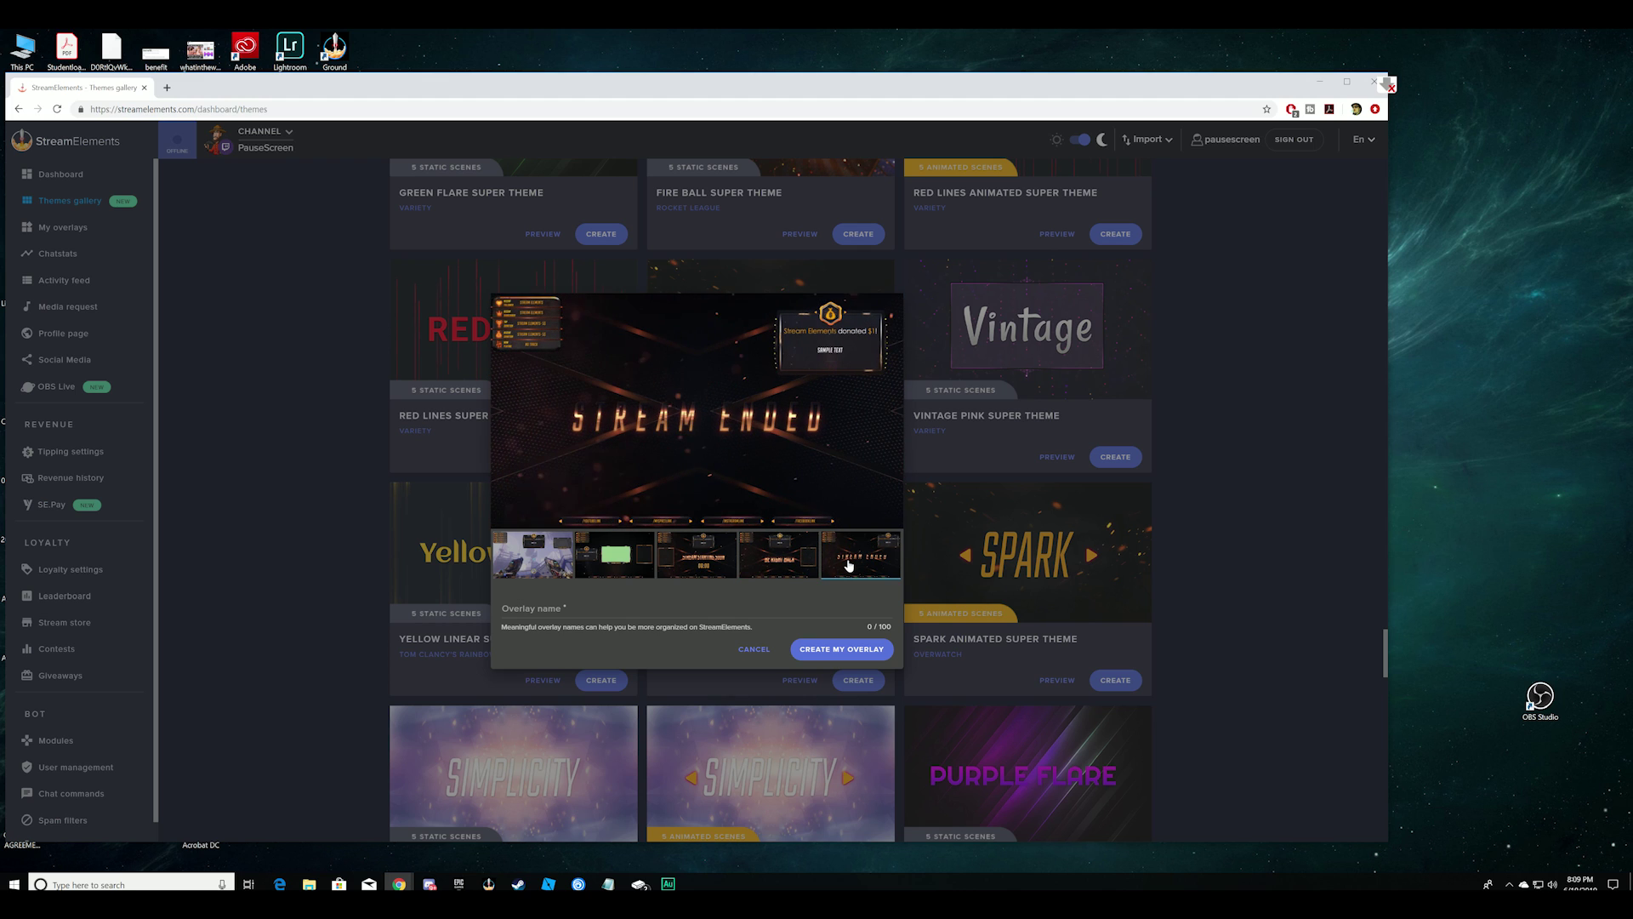
left_click(549, 561)
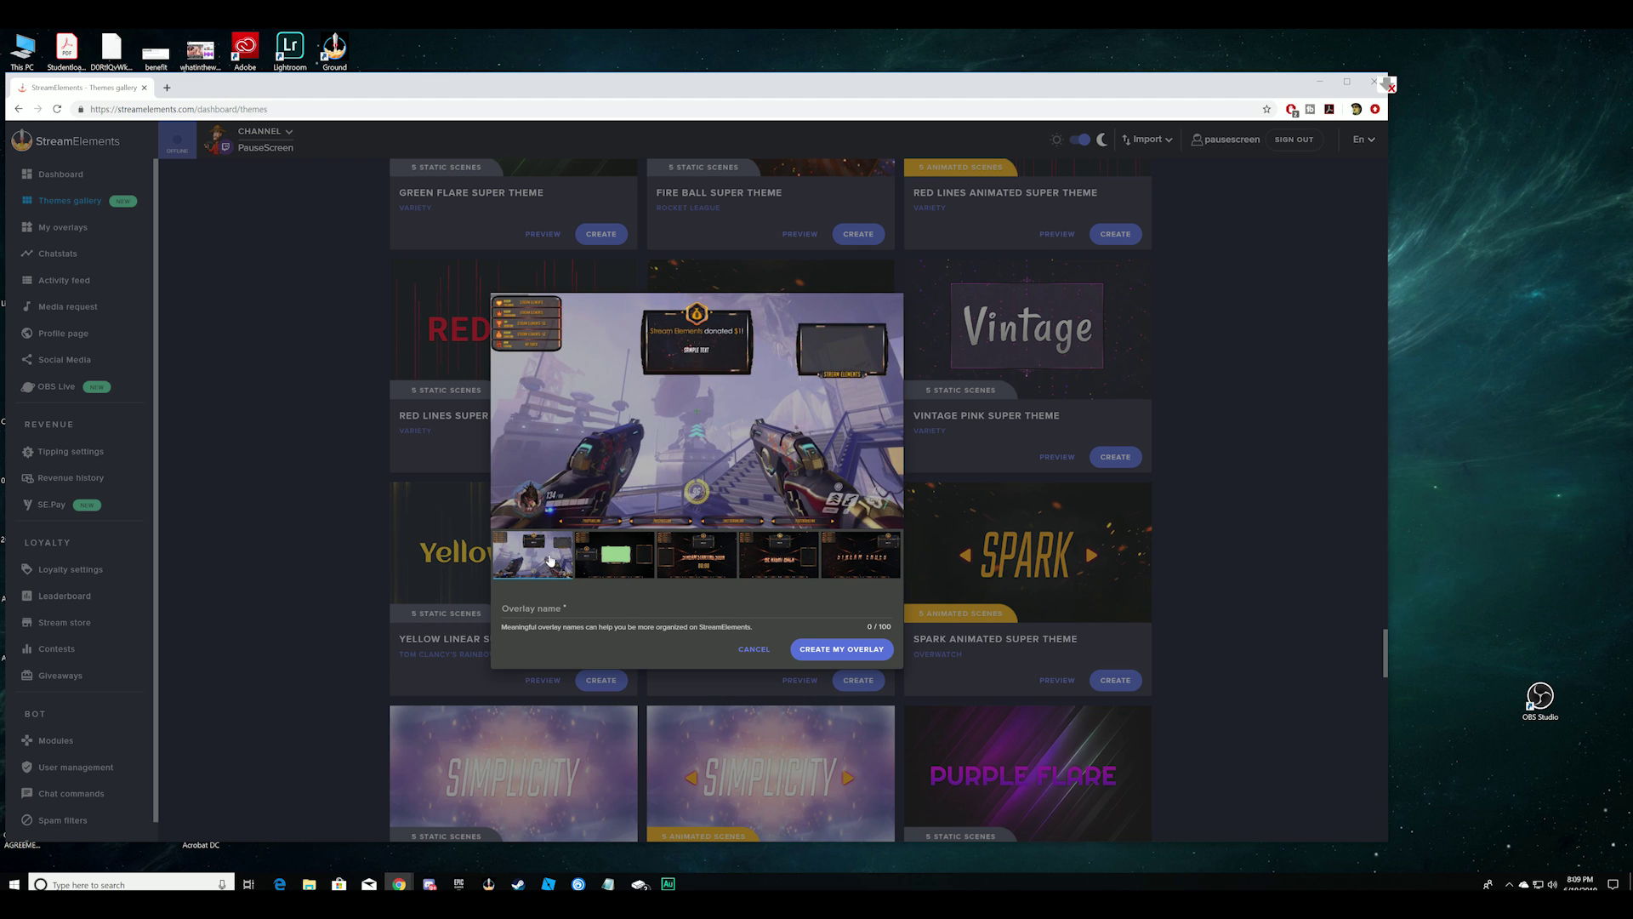
- Name the overlay My Overlay and create it from the Spark Animated Super Theme
left_click(840, 648)
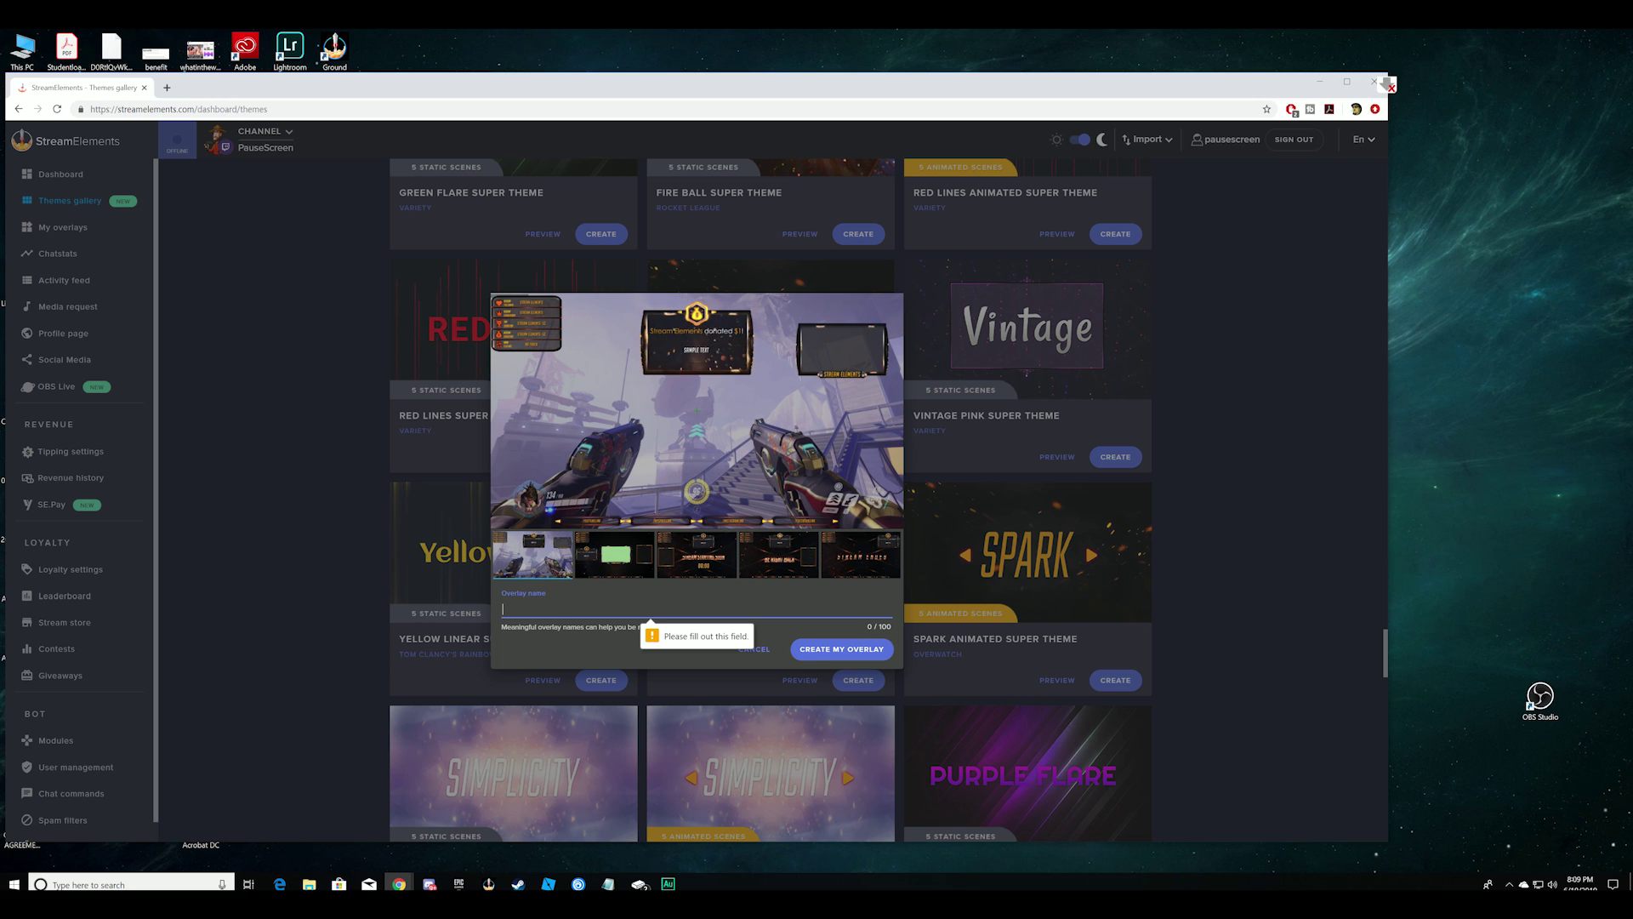
type("My O")
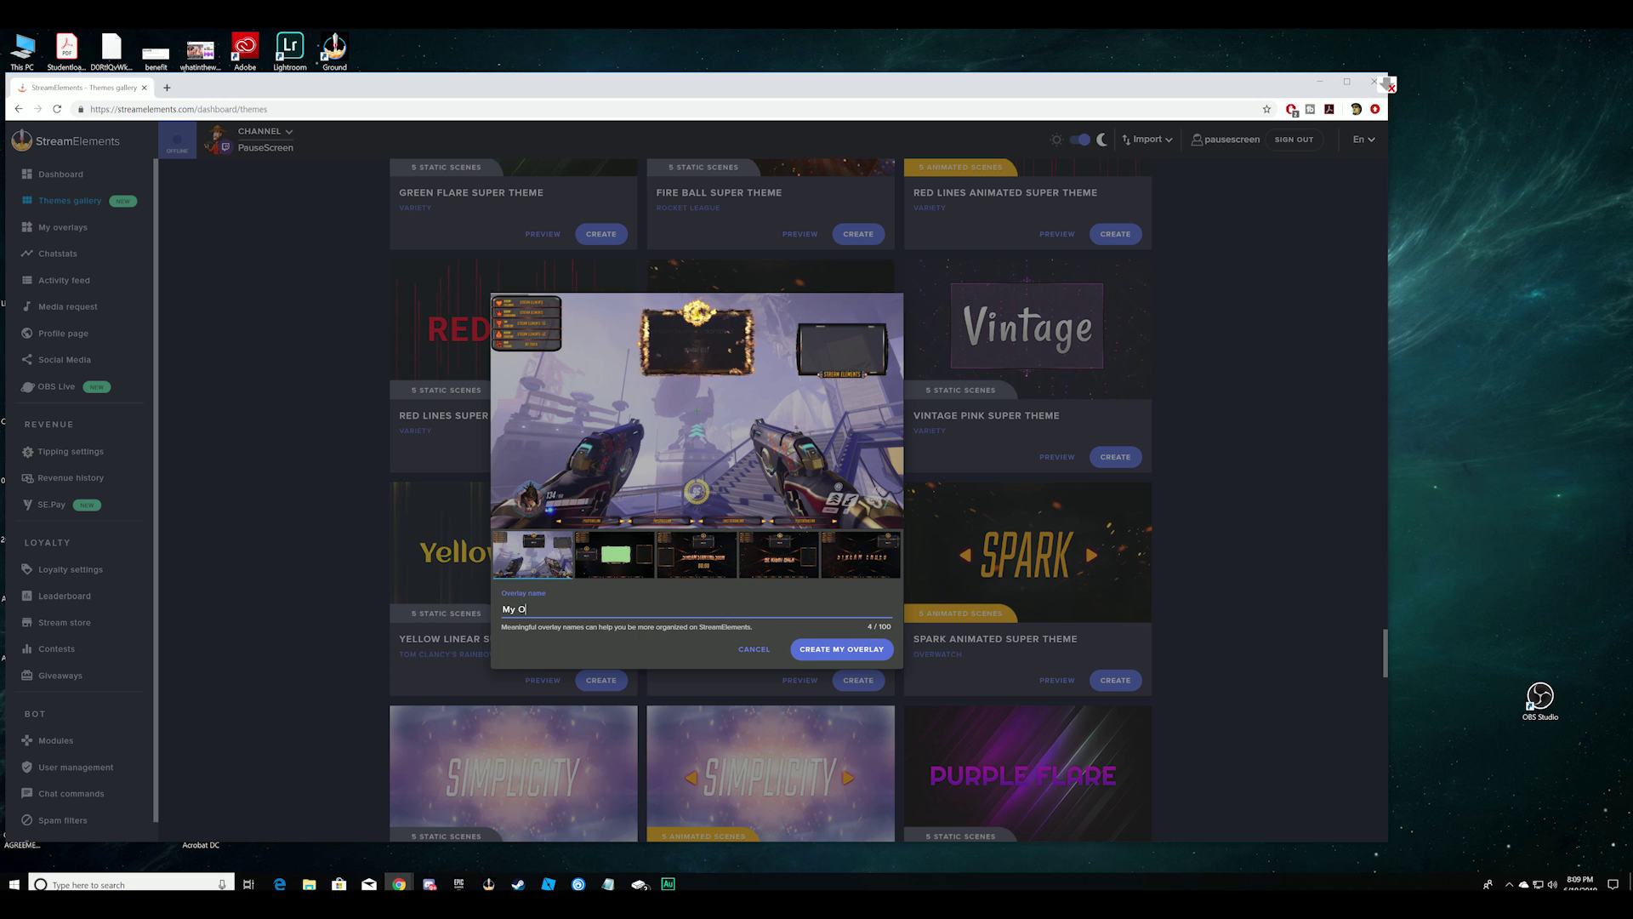
type("verlat")
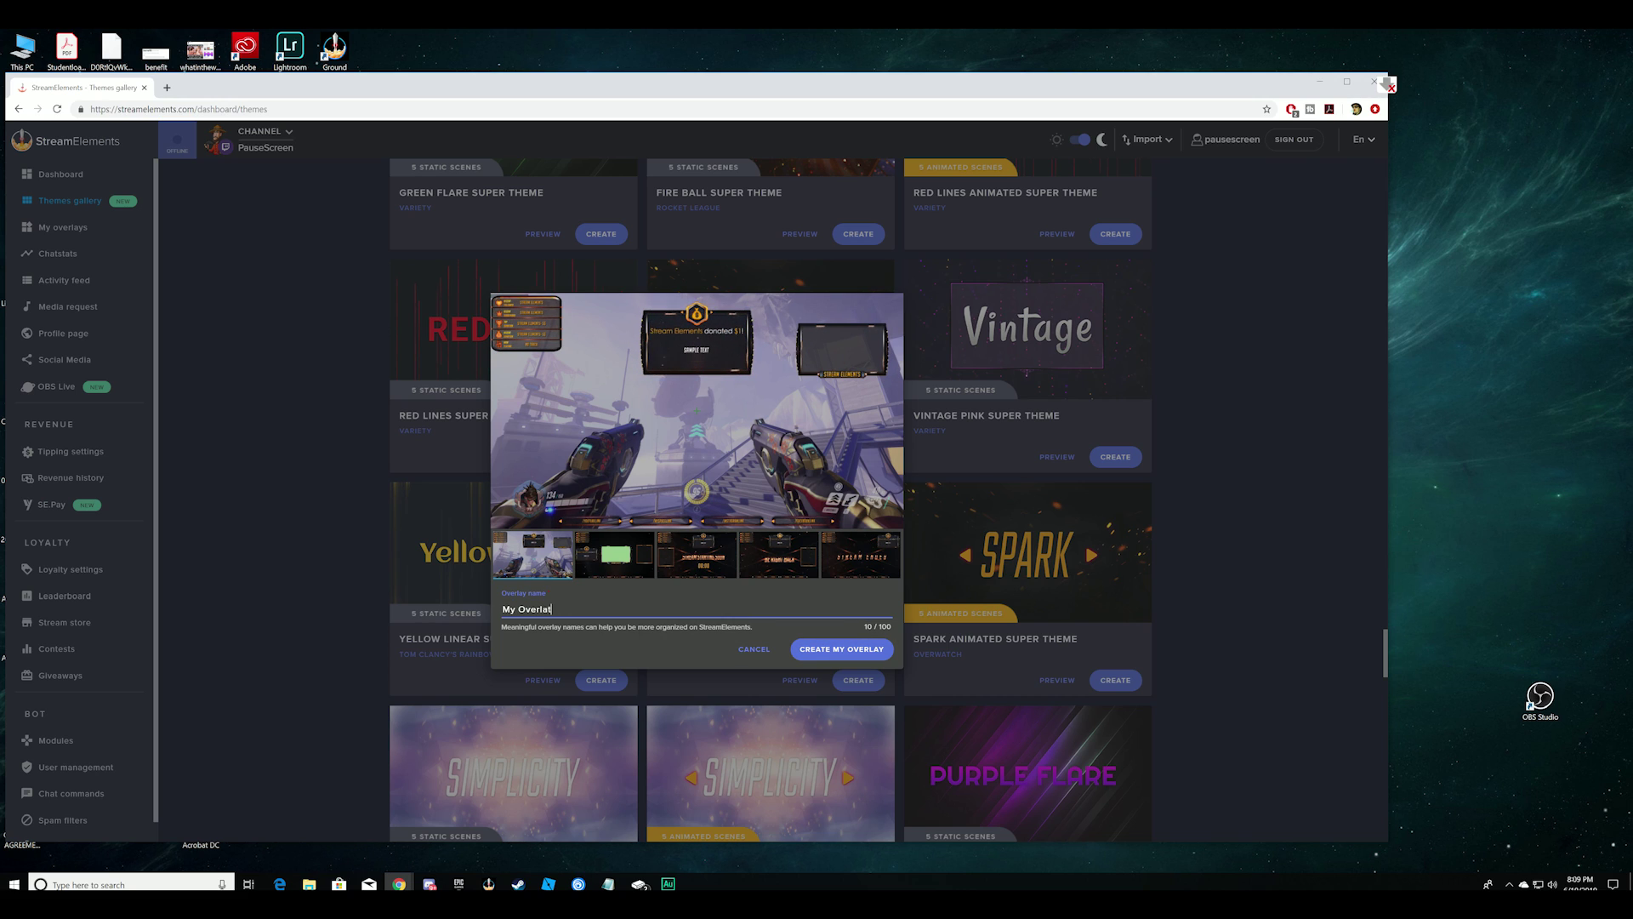
key("BackSpace")
type("y")
left_click(824, 649)
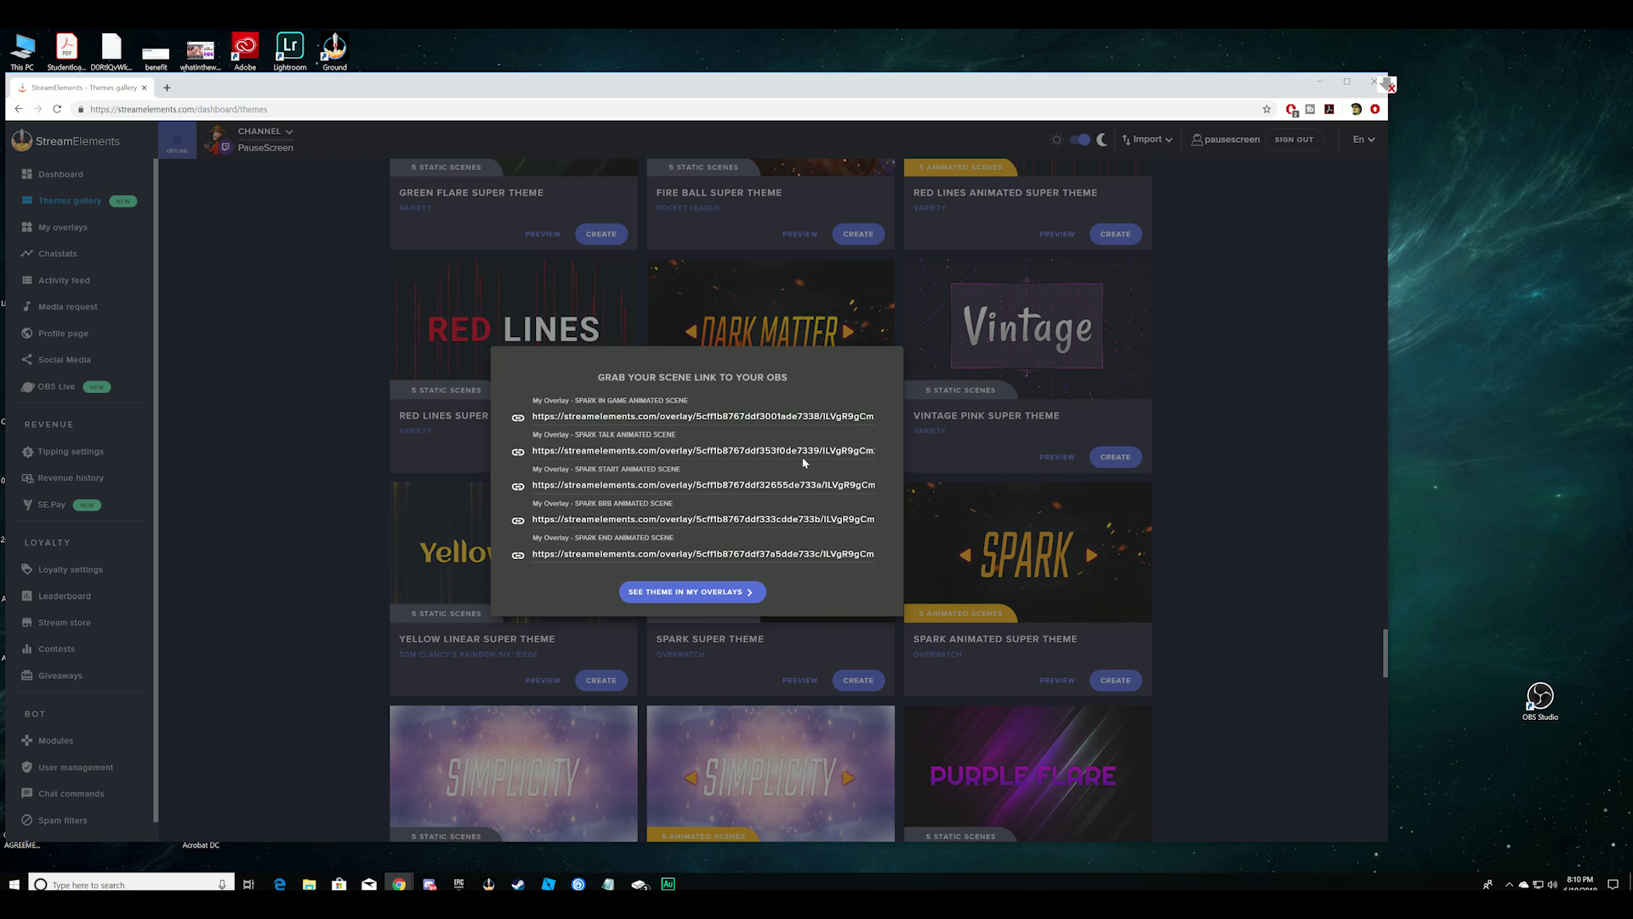
- Copy the in-game scene's link and open the Spark in-game animated scene from the overlays list for editing
left_click(516, 417)
left_click(691, 593)
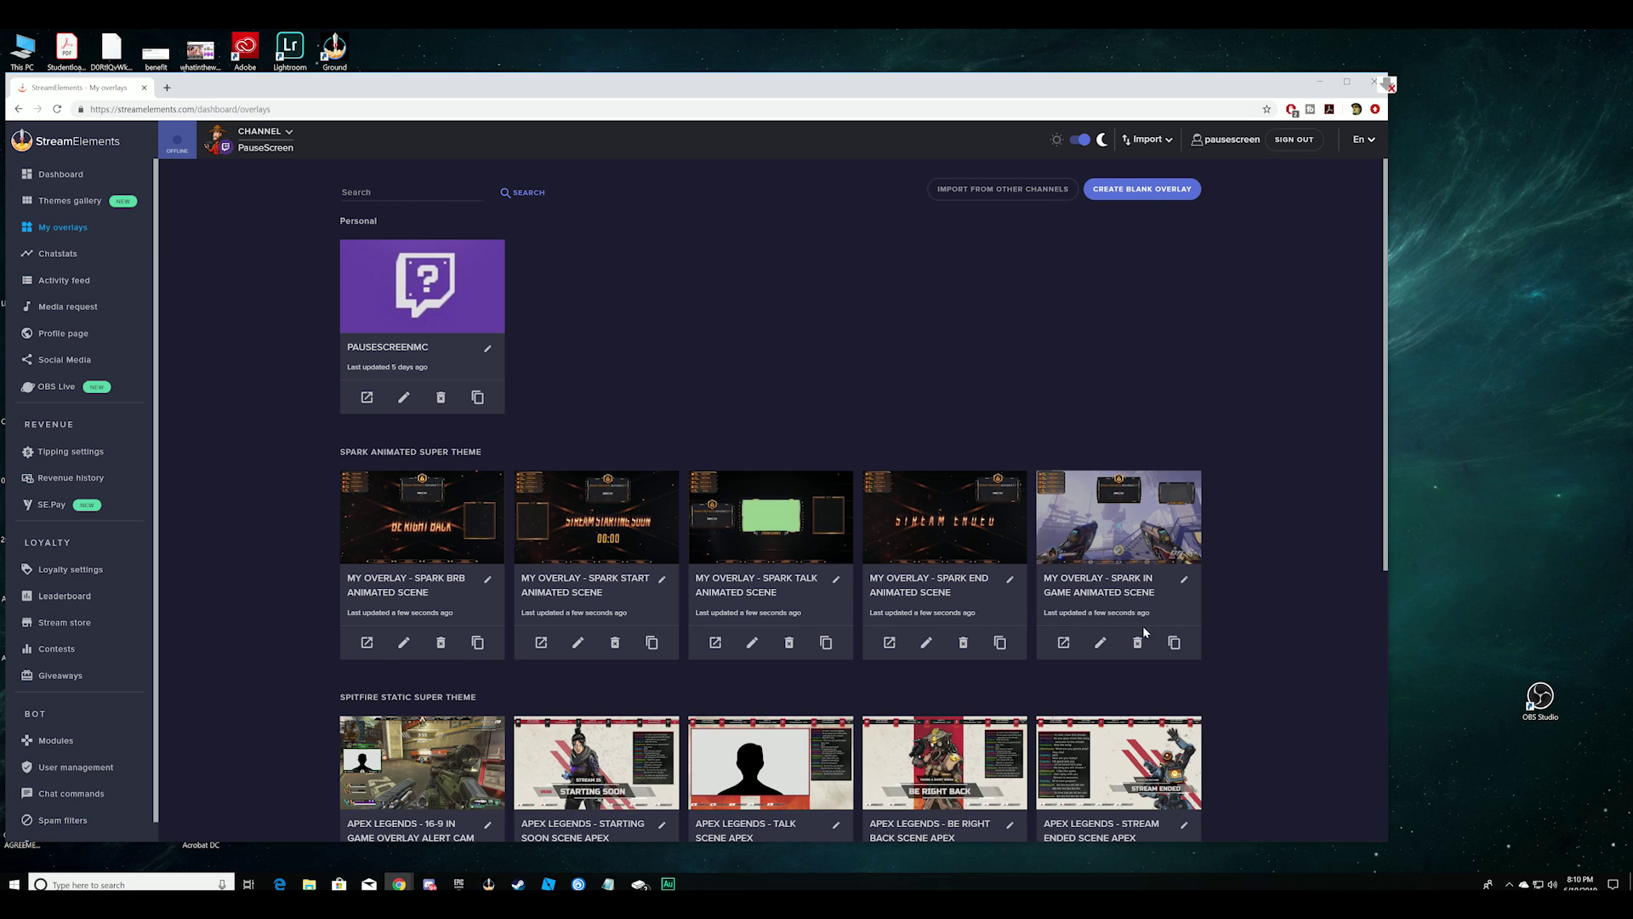
left_click(1102, 644)
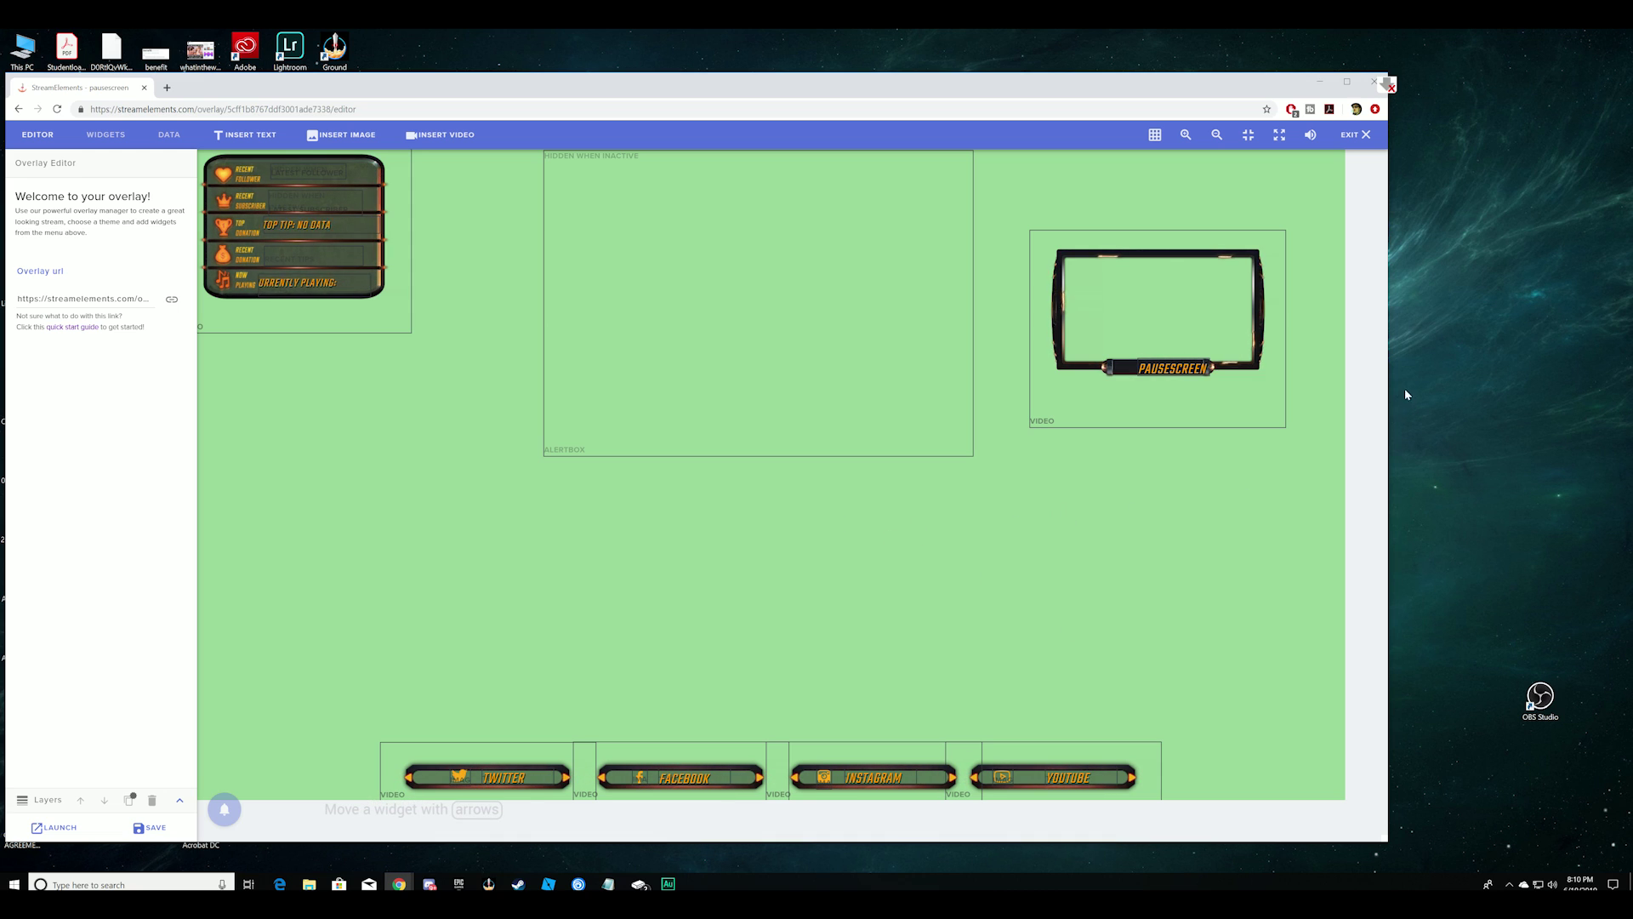
- Inspect the streamer name label under the webcam frame and replace the Twitter label's message with the channel's Twitter handle
left_click(1178, 369)
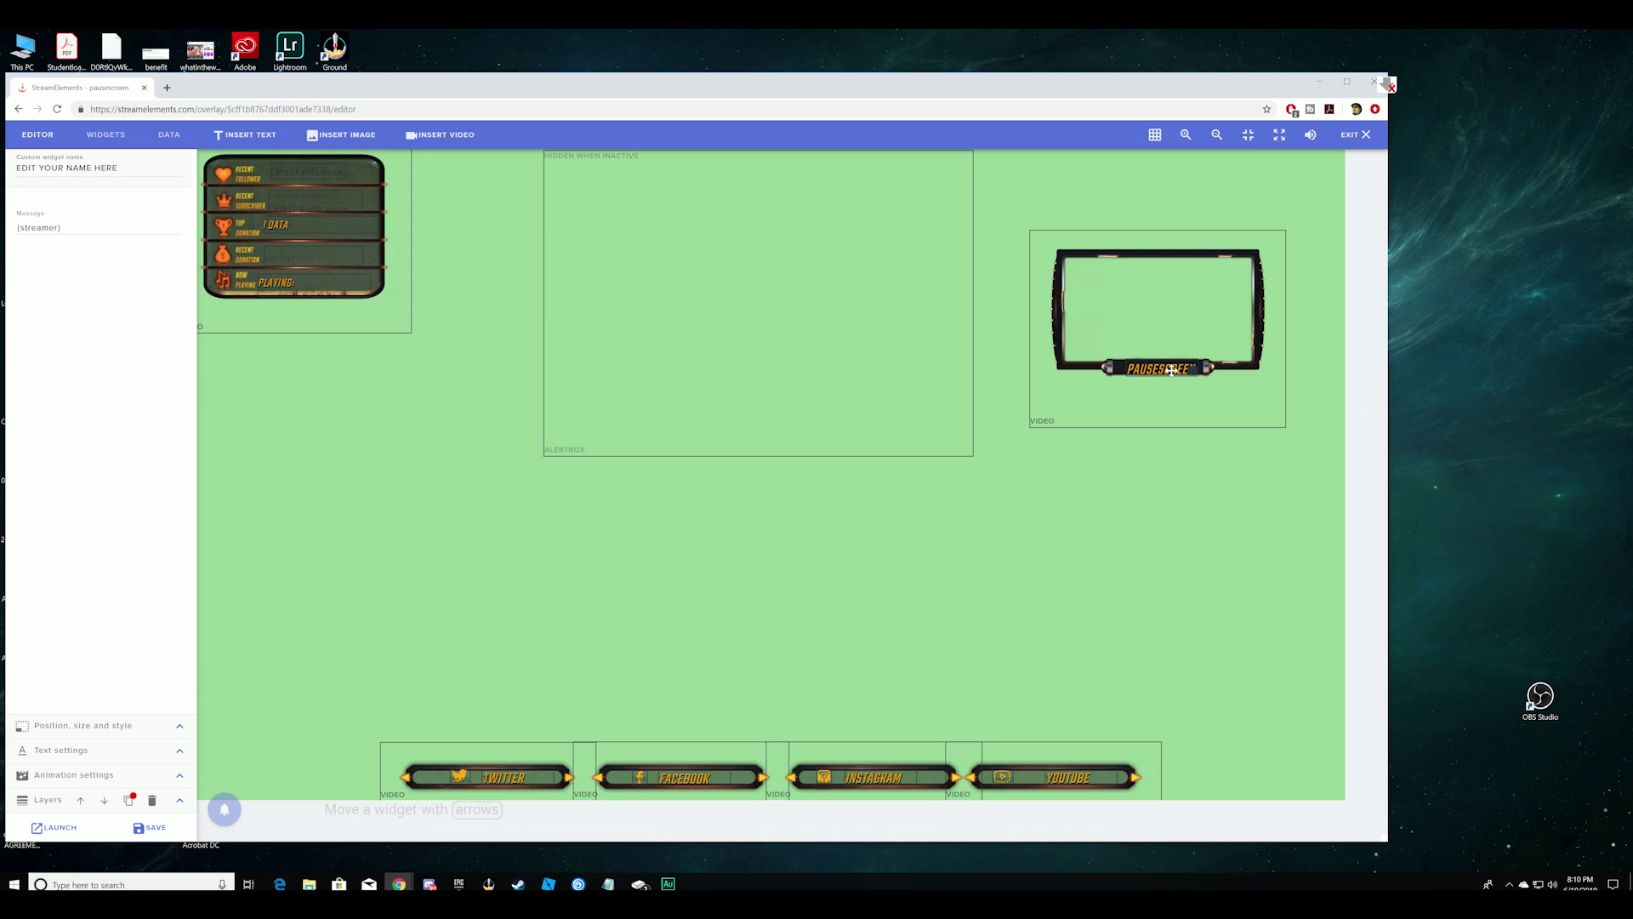
left_click(1192, 539)
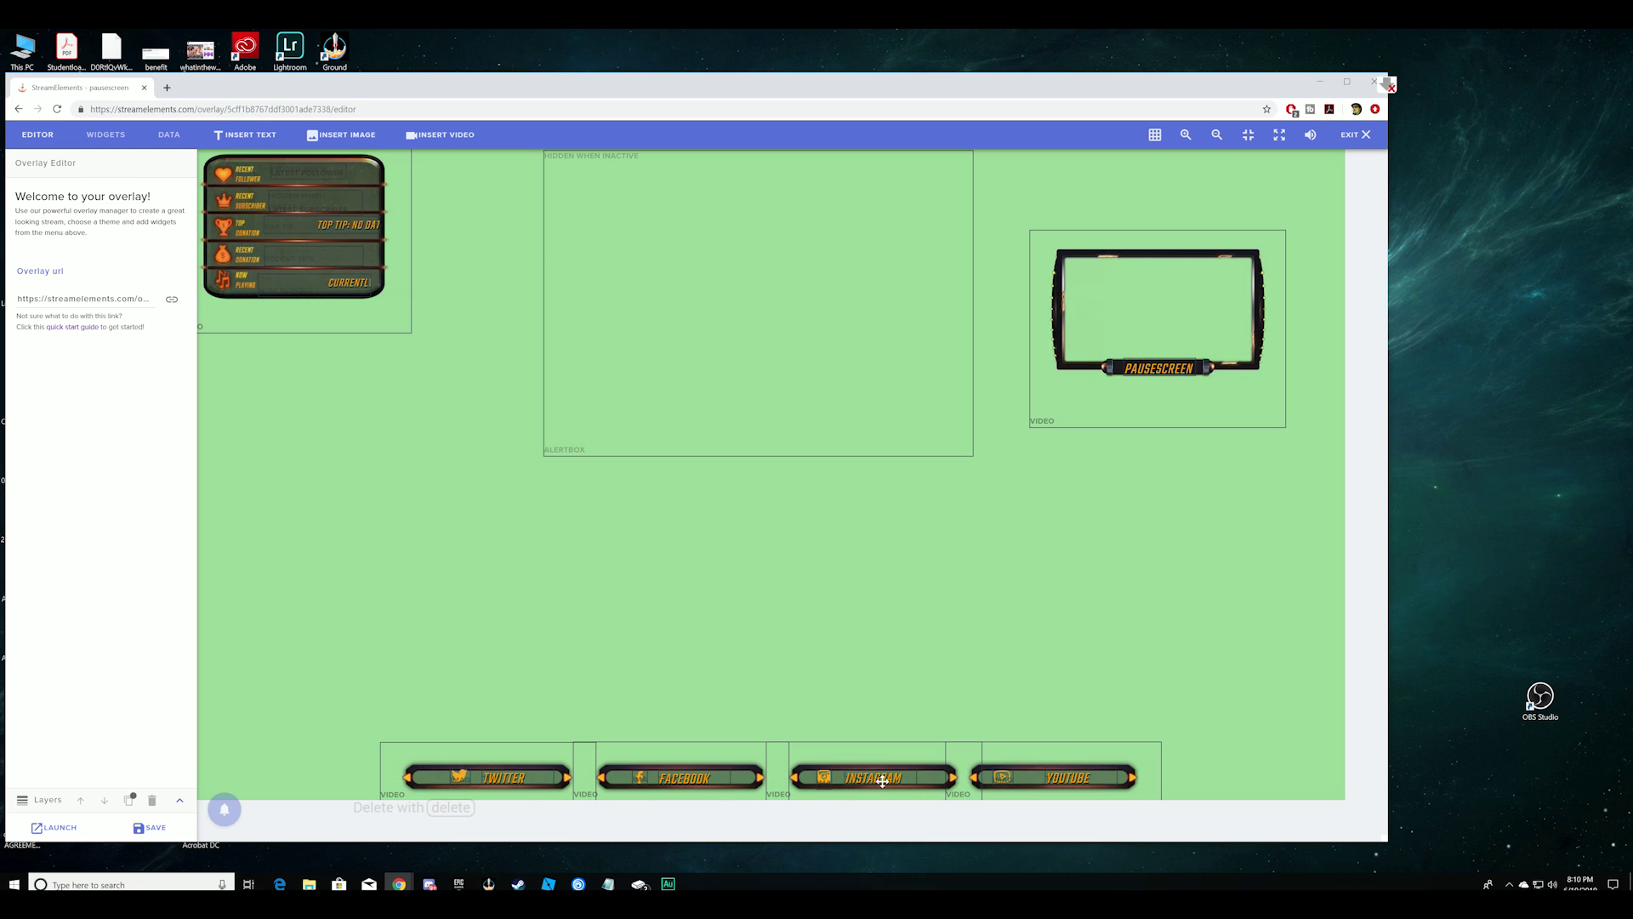
left_click(516, 778)
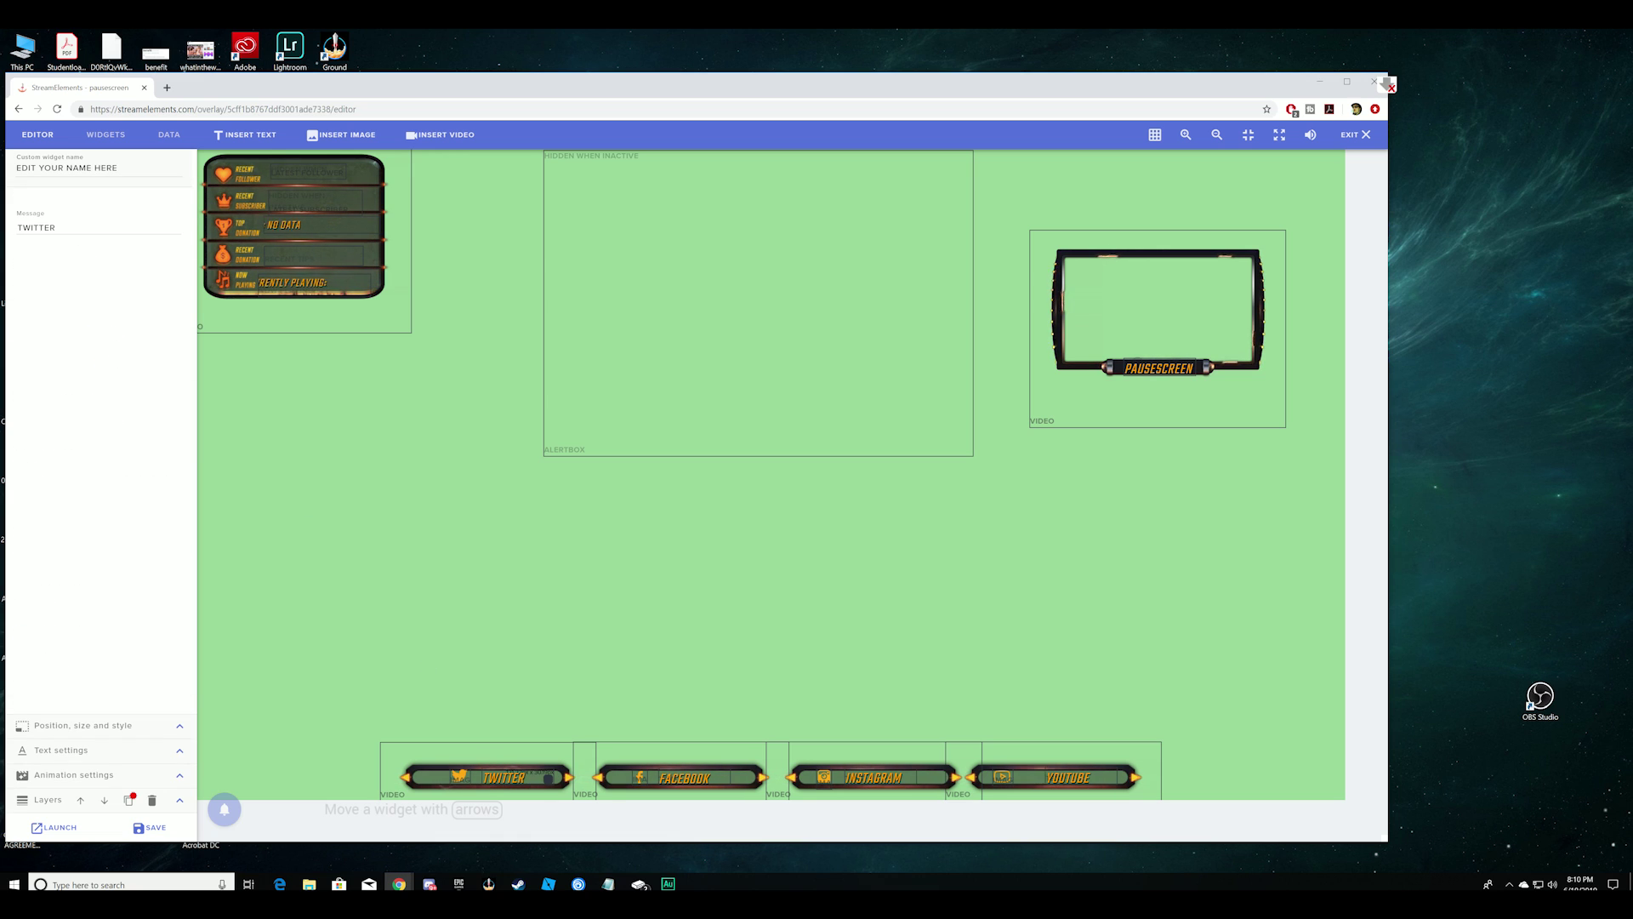
left_click_drag(59, 228, 12, 230)
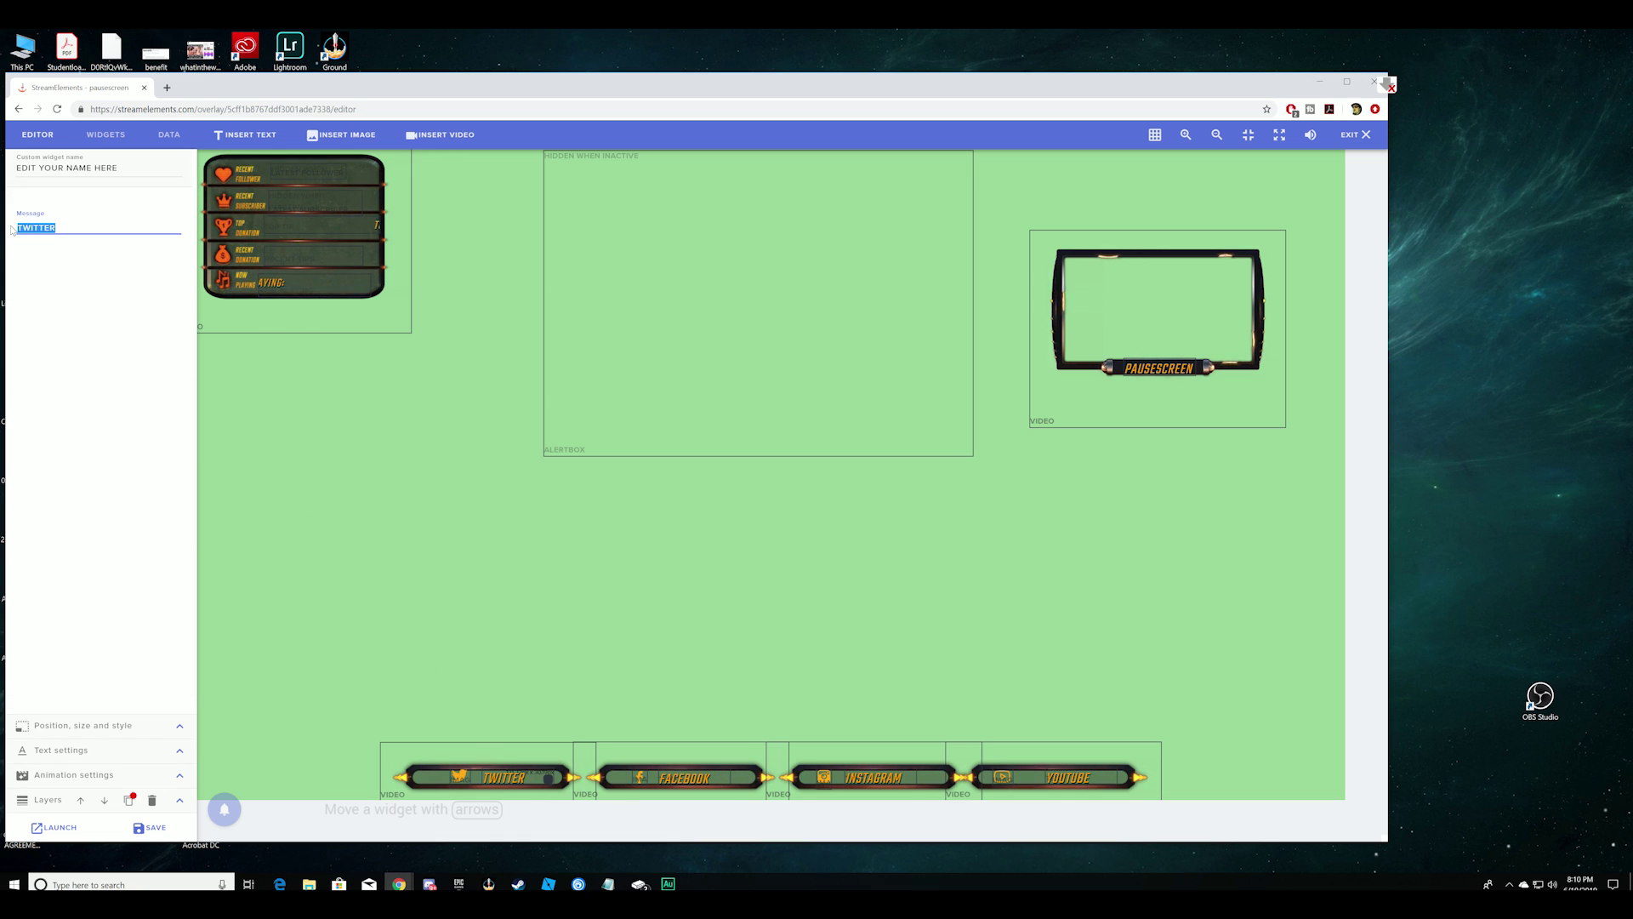
type("@PauseS")
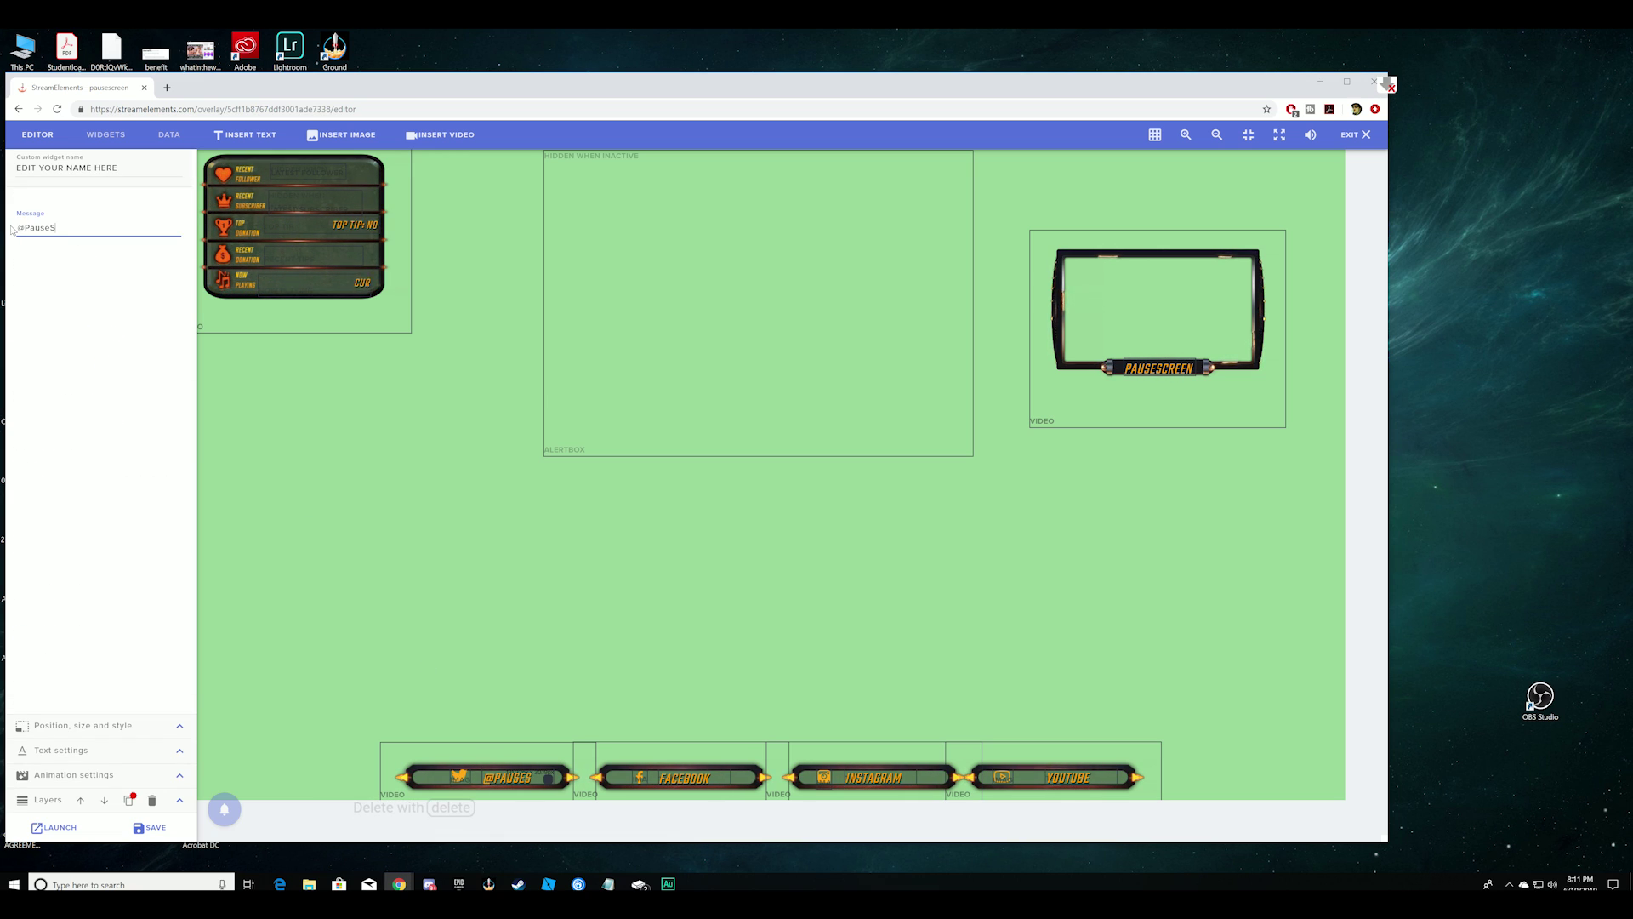
type("creenMC")
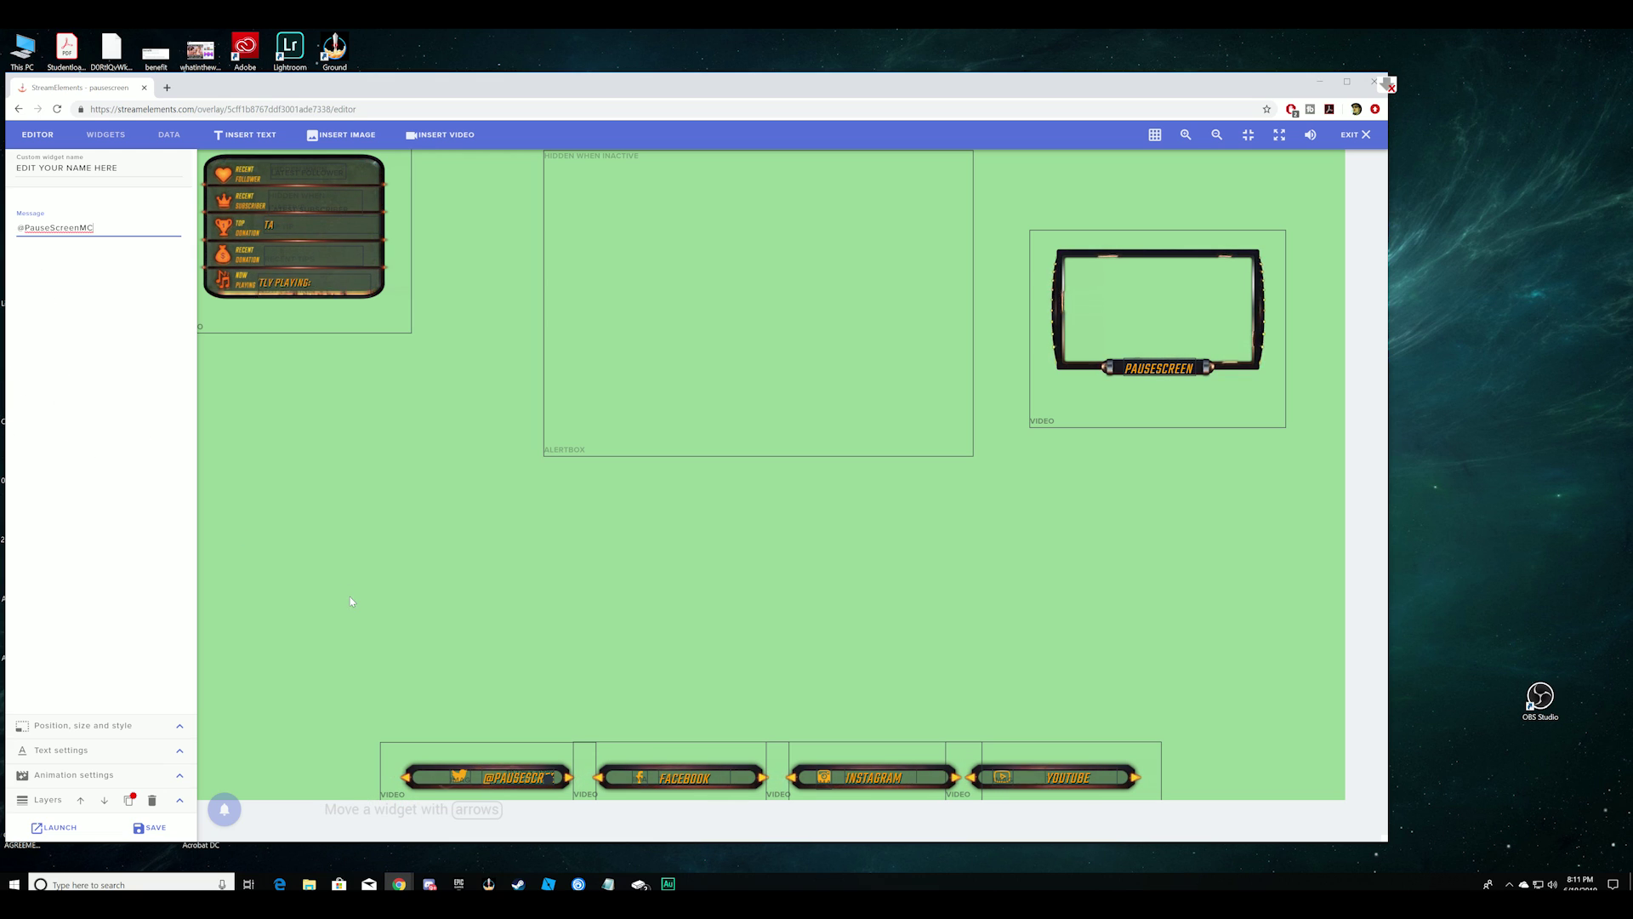
- Shift the Twitter icon and handle text toward the left end of their banner so the whole handle fits
left_click(501, 778)
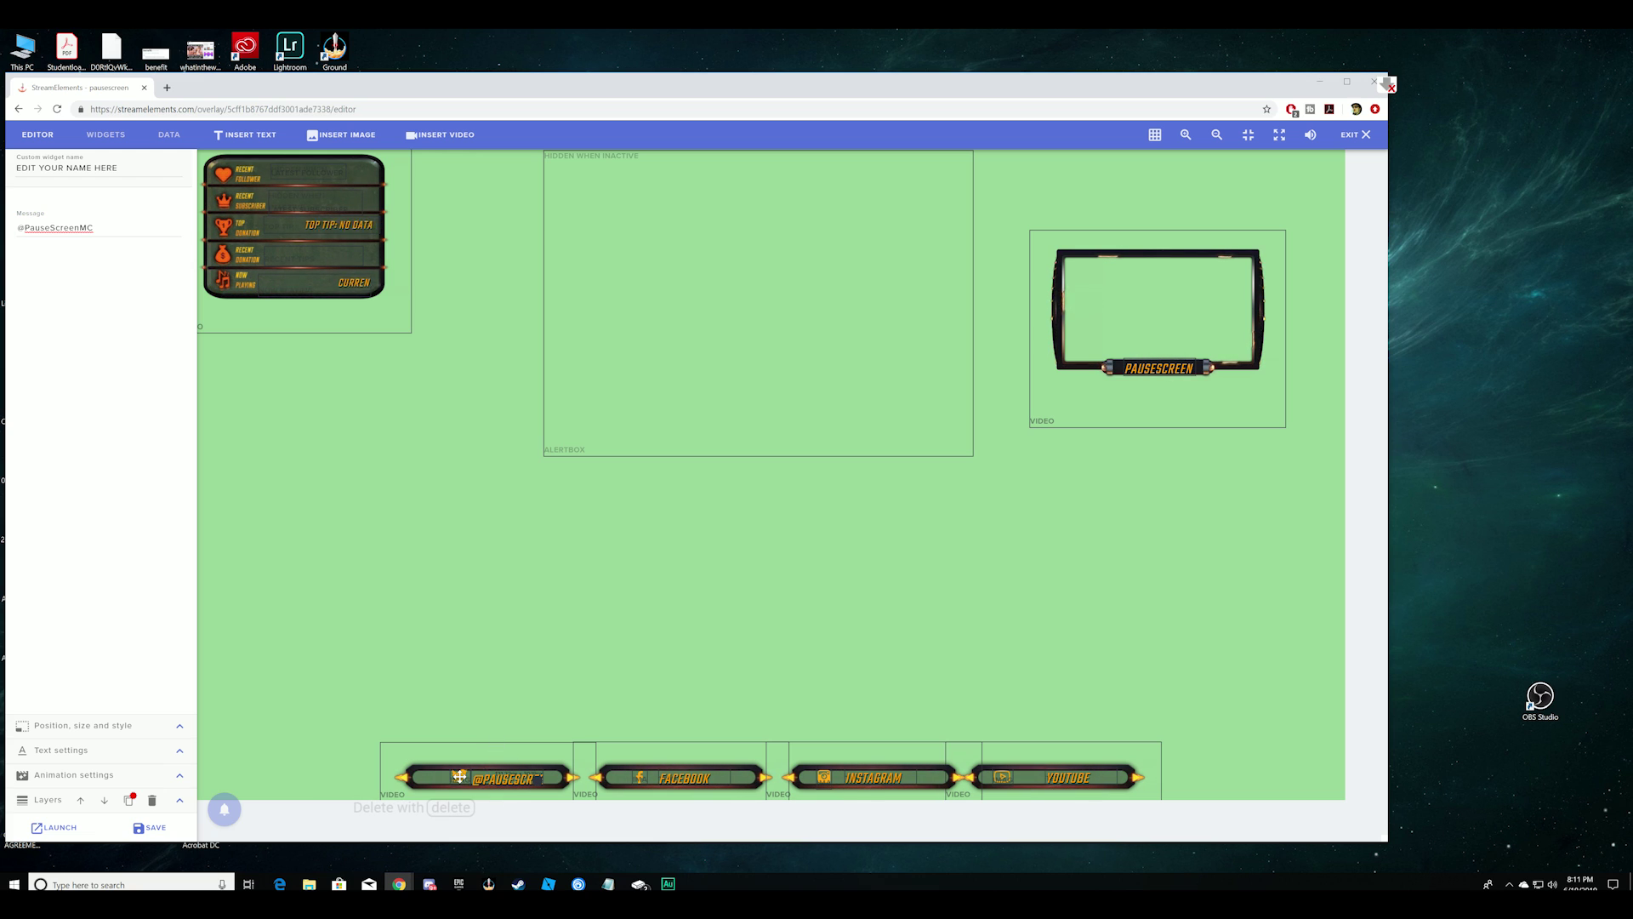
left_click(459, 776)
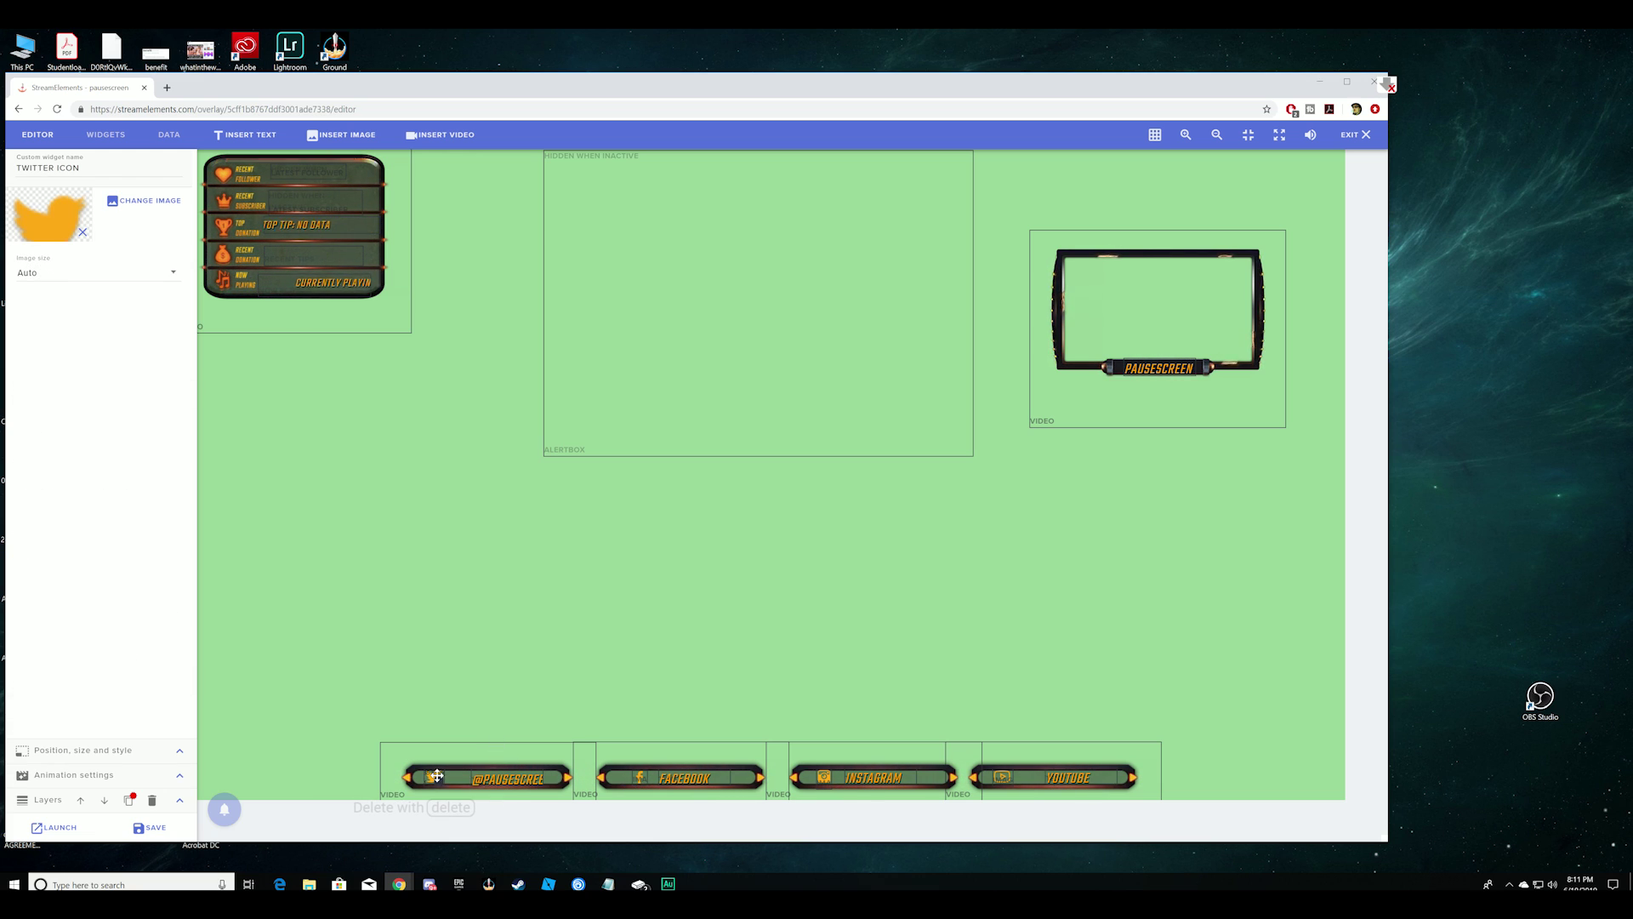
left_click(510, 777)
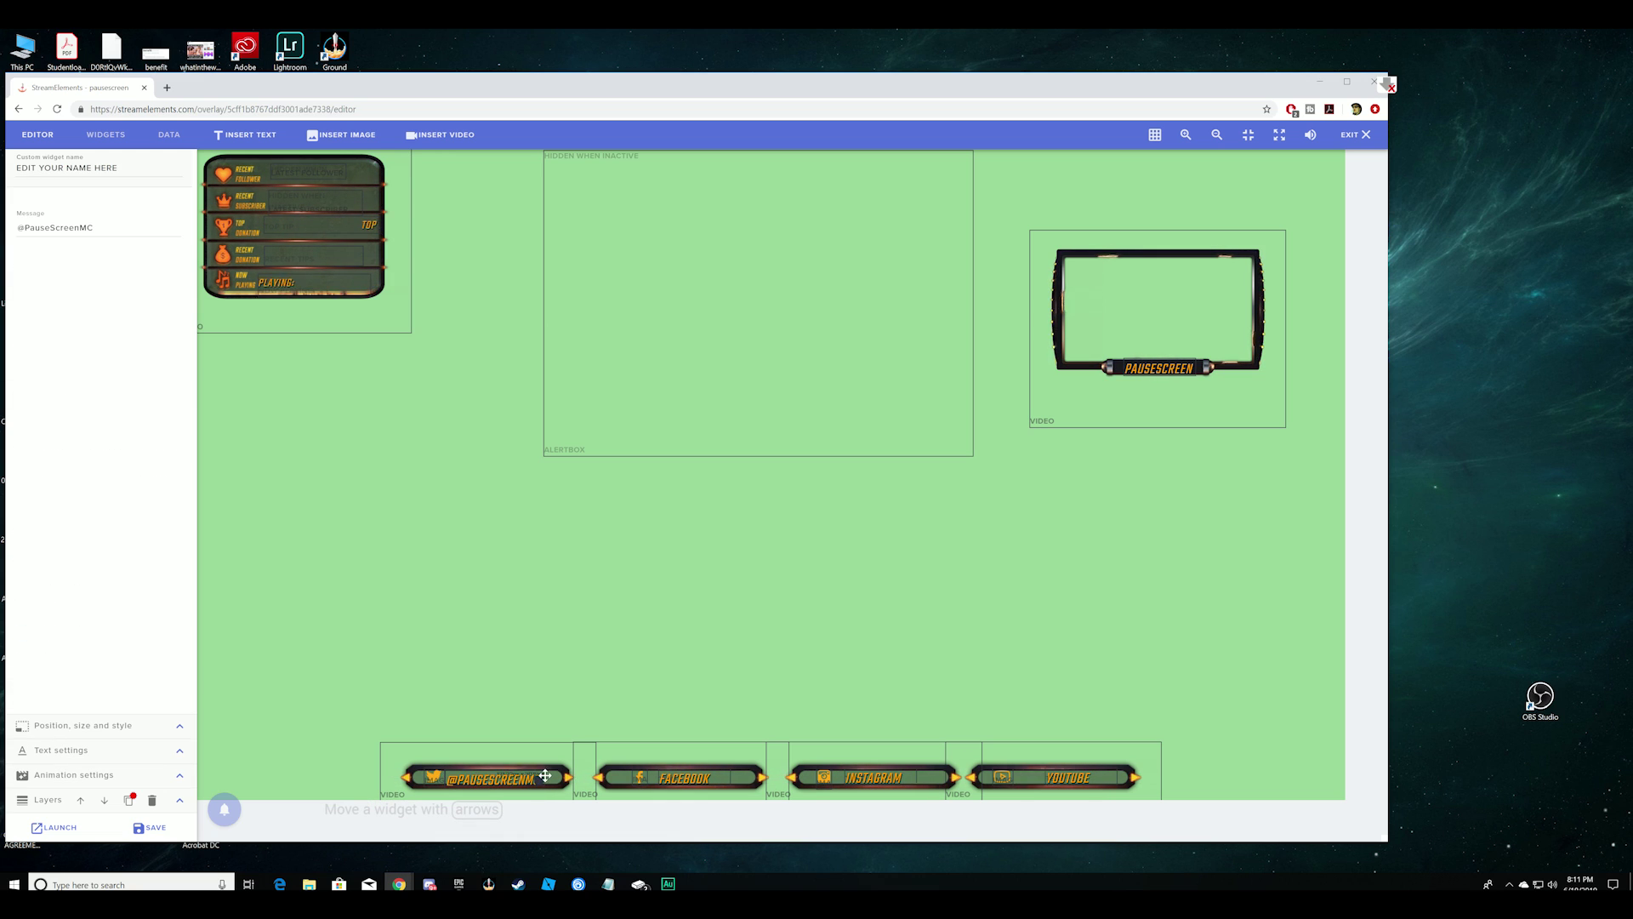
left_click(662, 677)
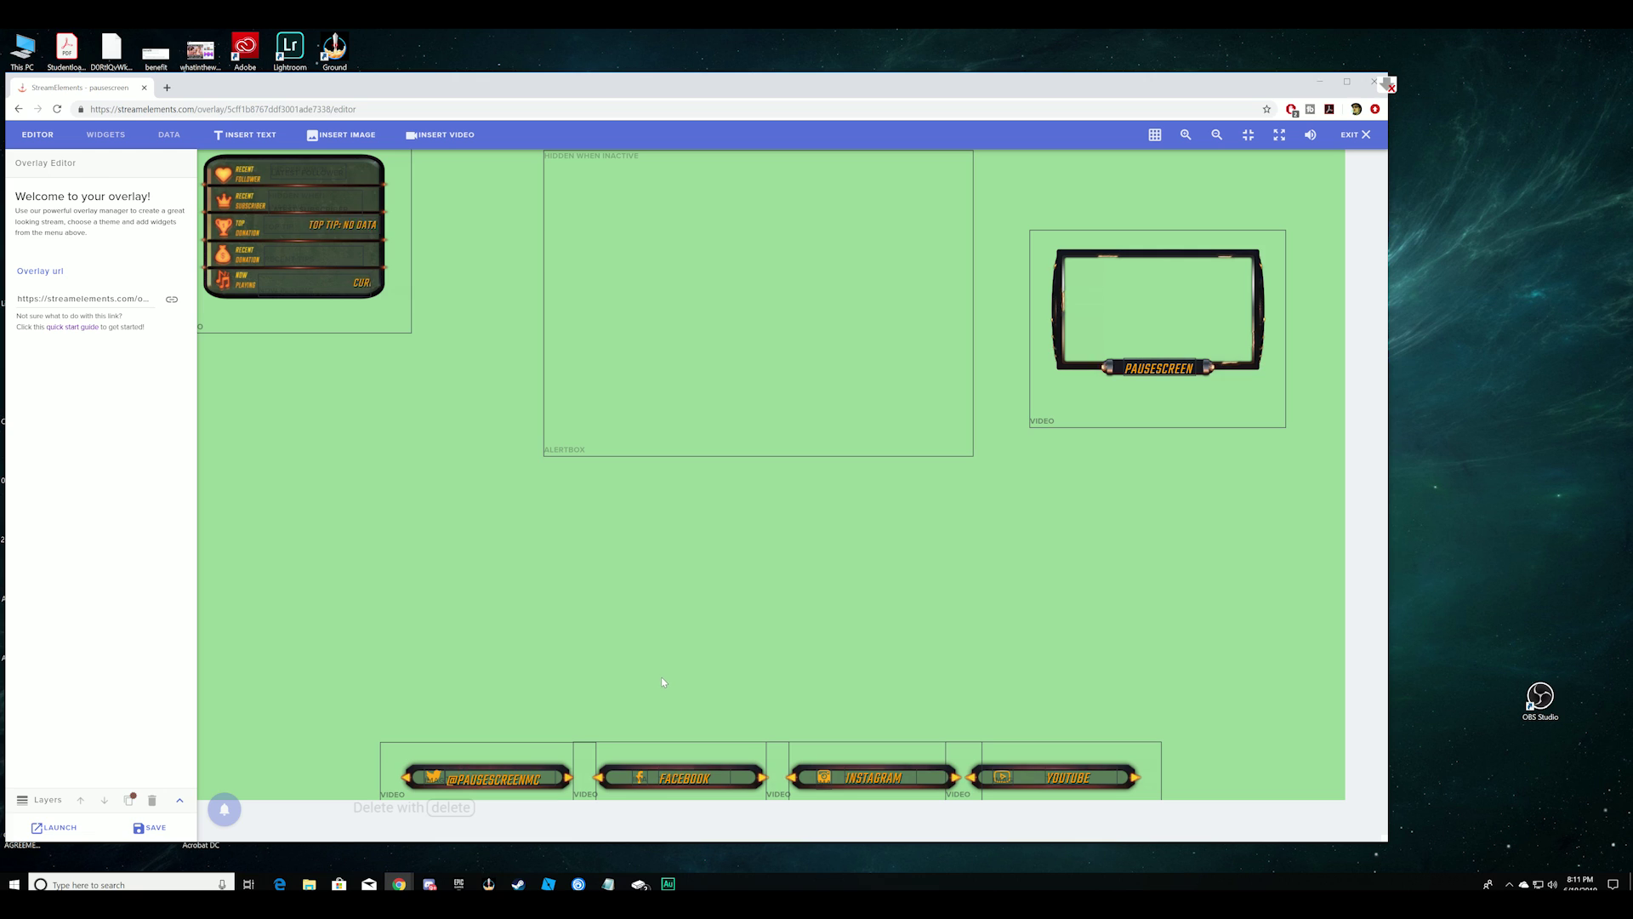
- Replace the Instagram label's message with the channel's Instagram handle
left_click(874, 778)
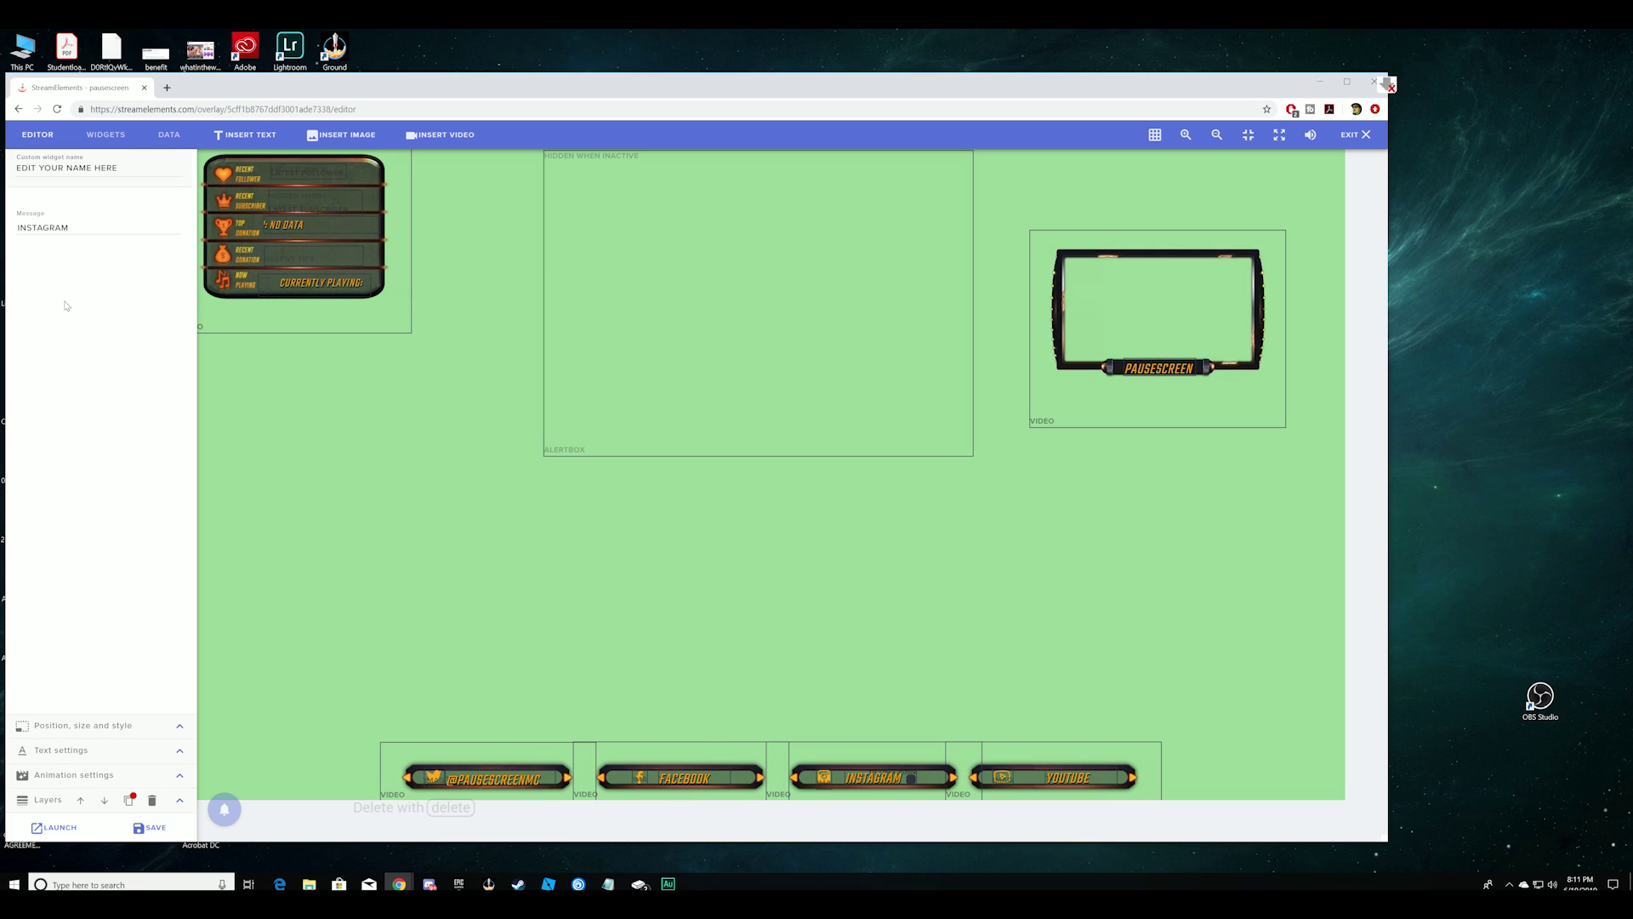
left_click_drag(72, 227, 17, 228)
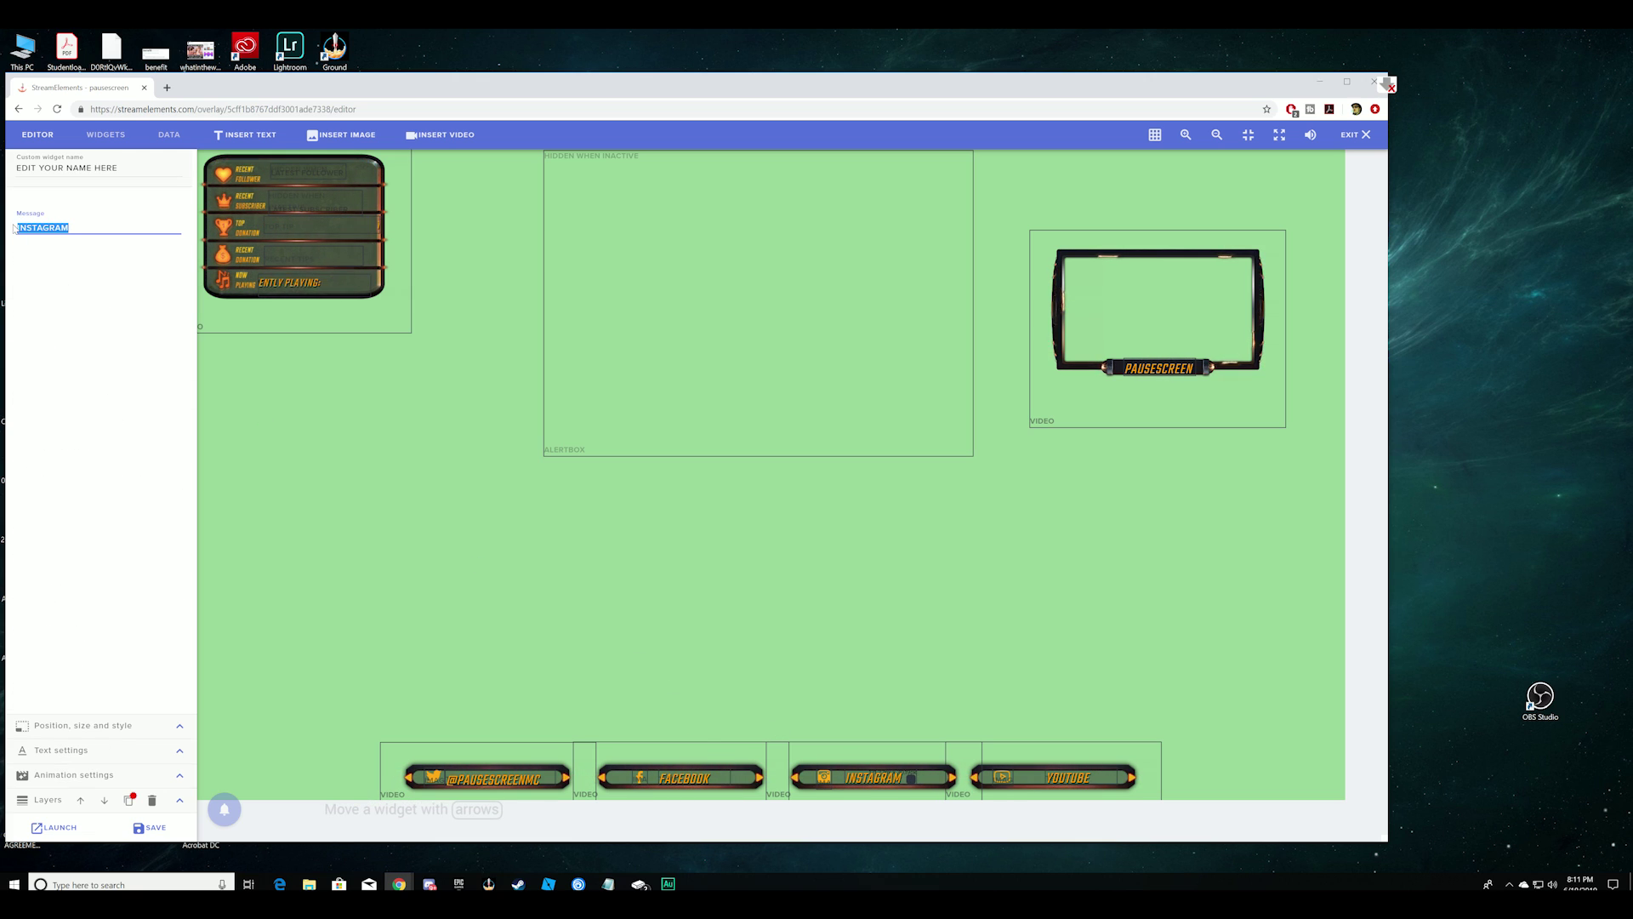
key("BackSpace")
type("Travel")
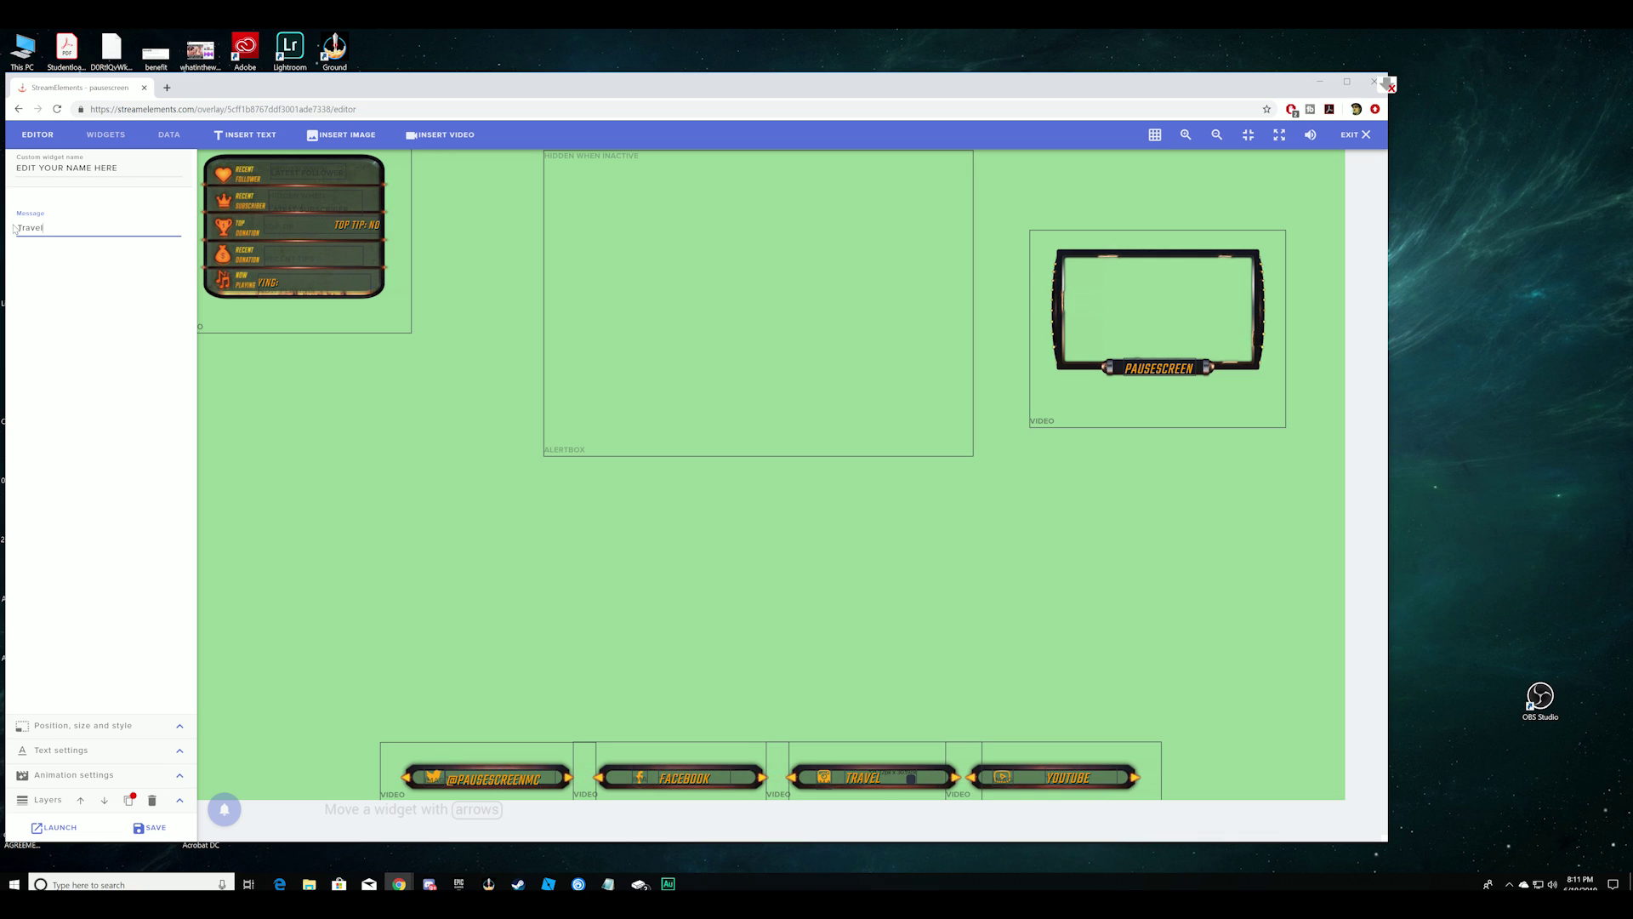
type("ling_El")
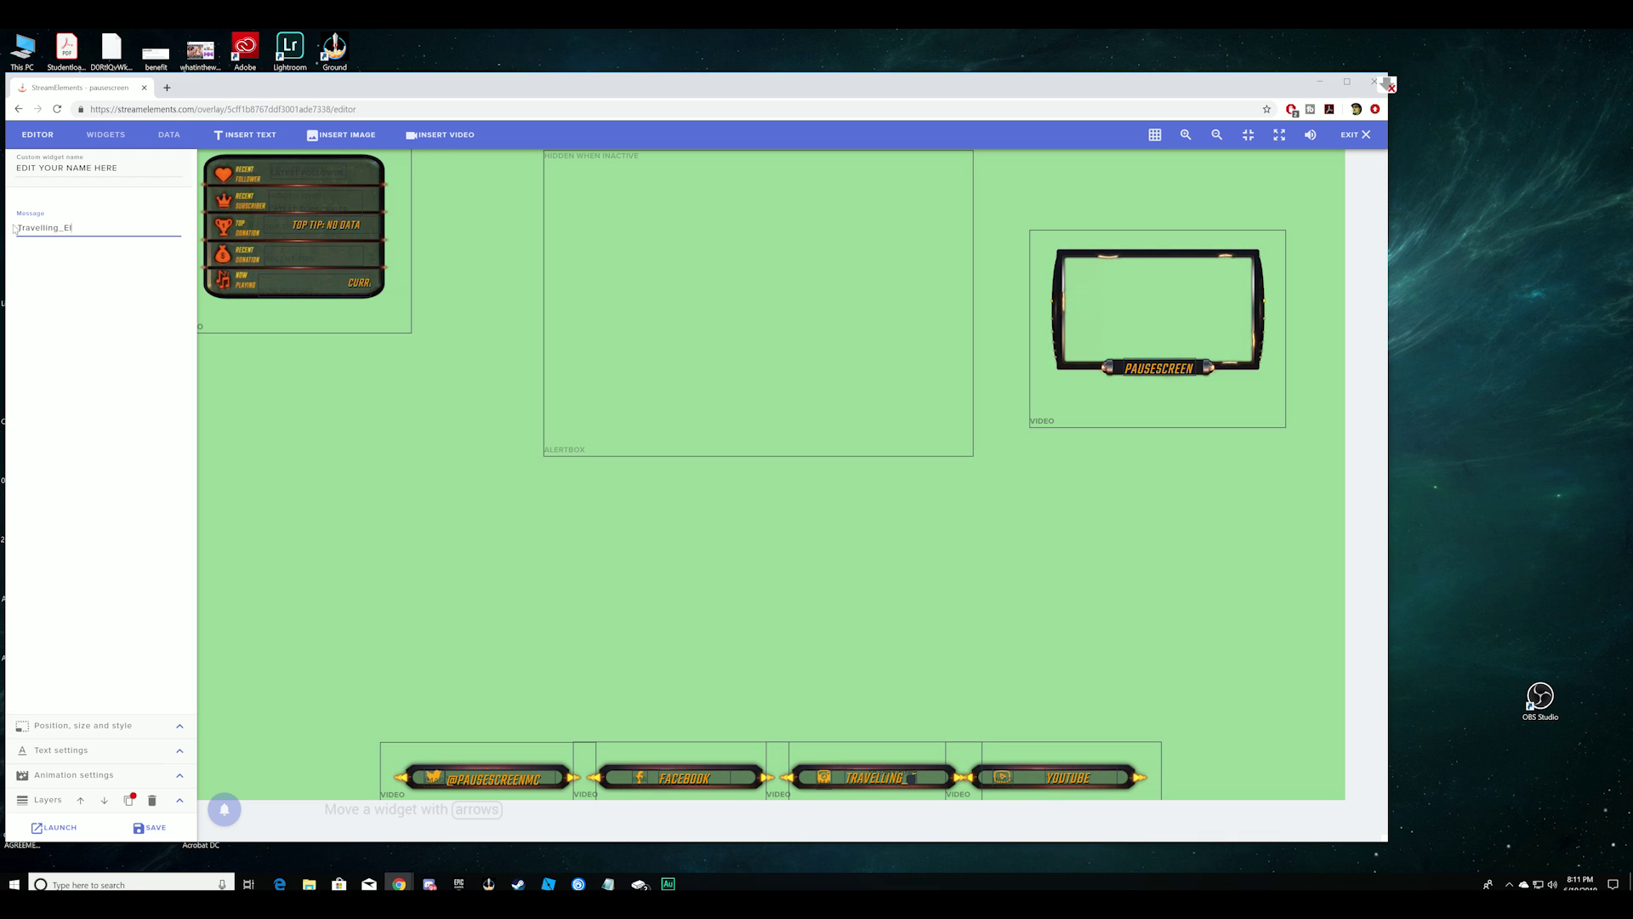
type("vis")
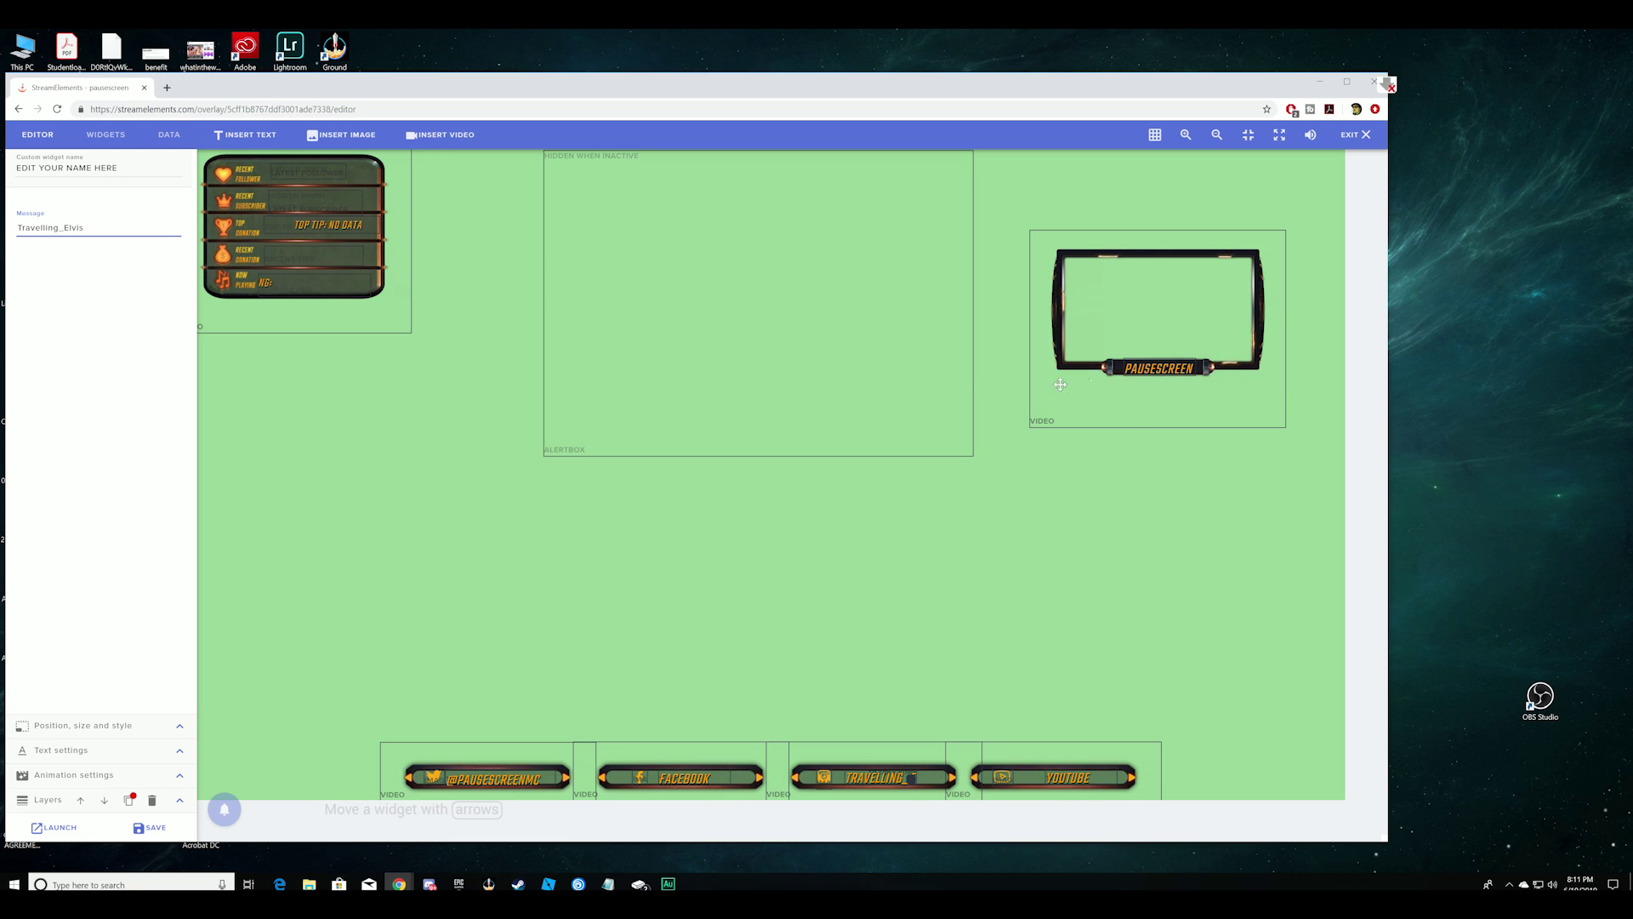
- Save the in-game overlay and copy its export link for use as a browser source
left_click(153, 829)
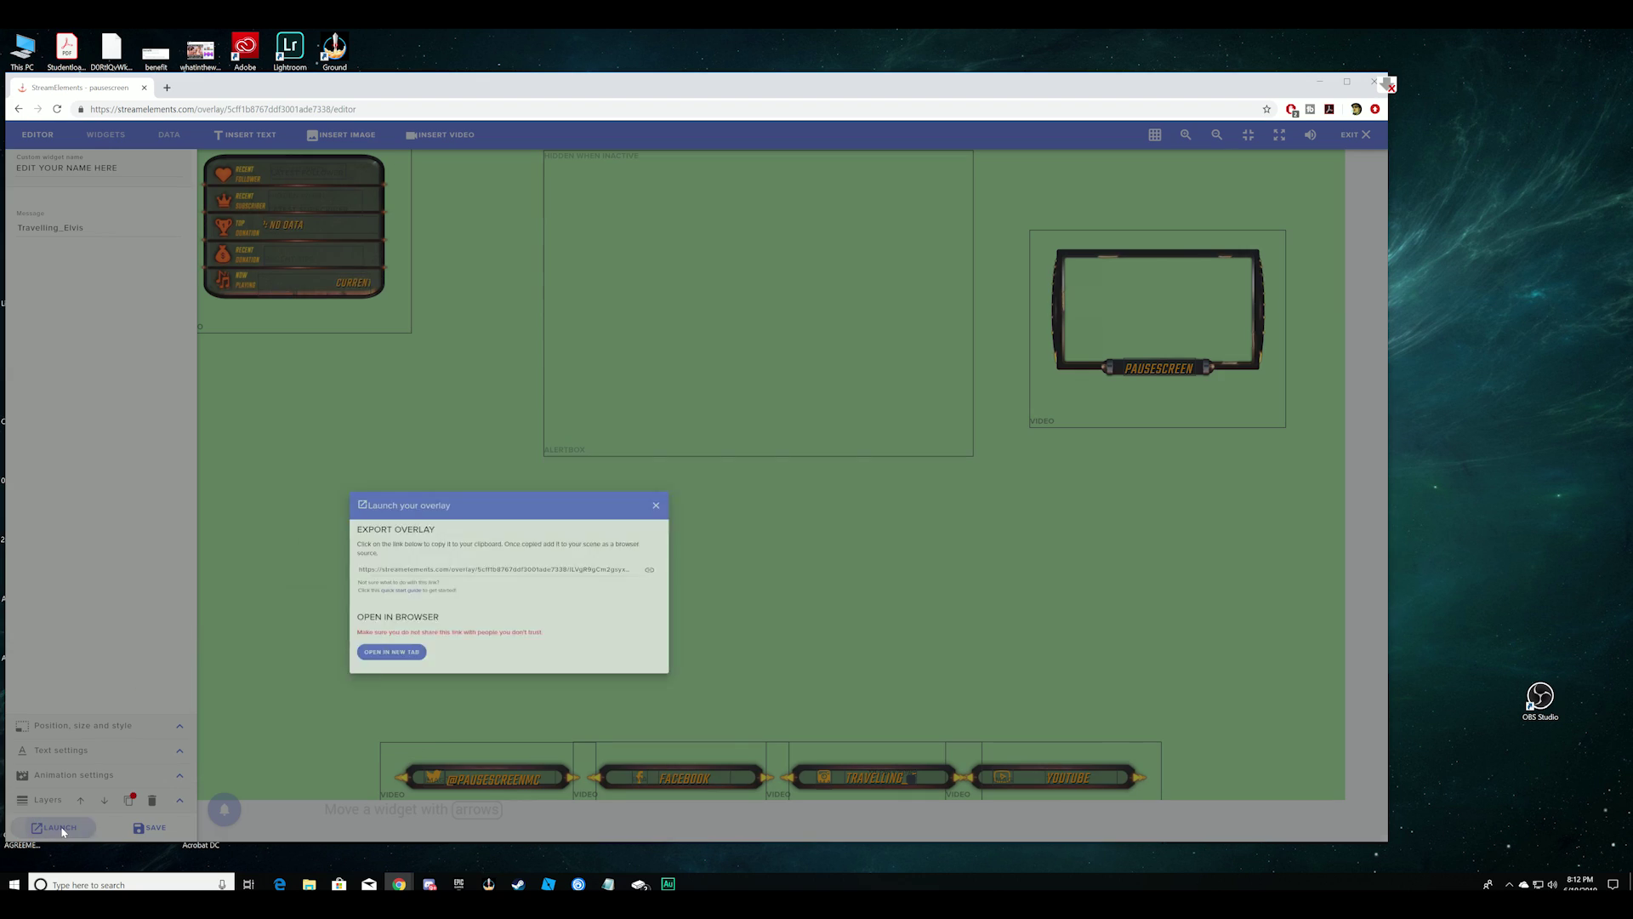
left_click(58, 828)
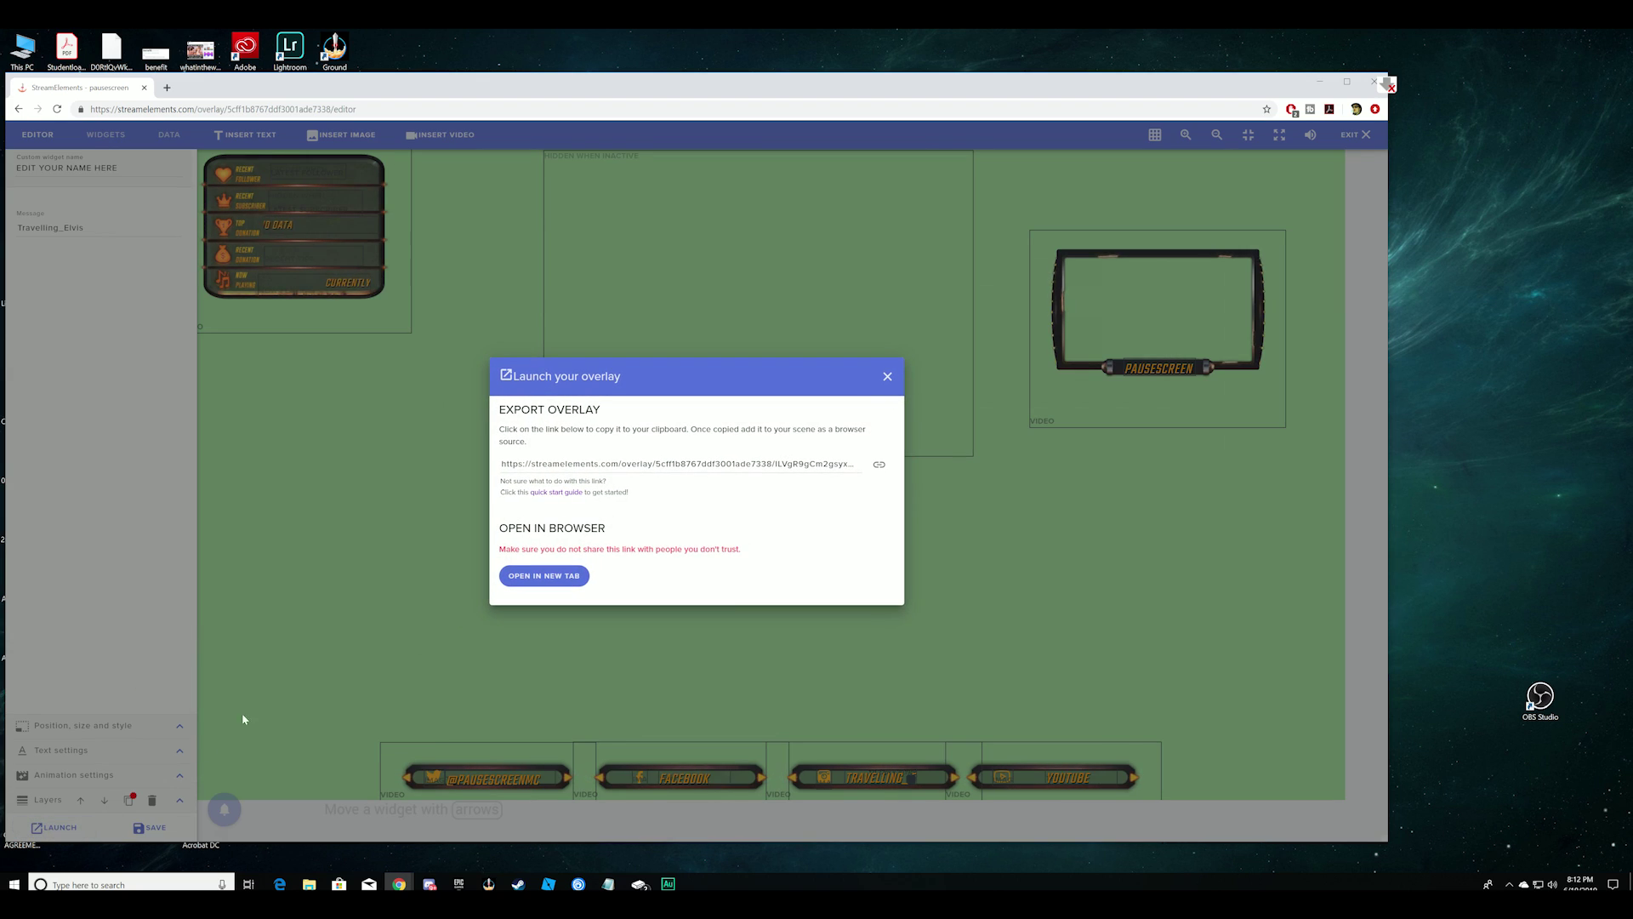
left_click(878, 465)
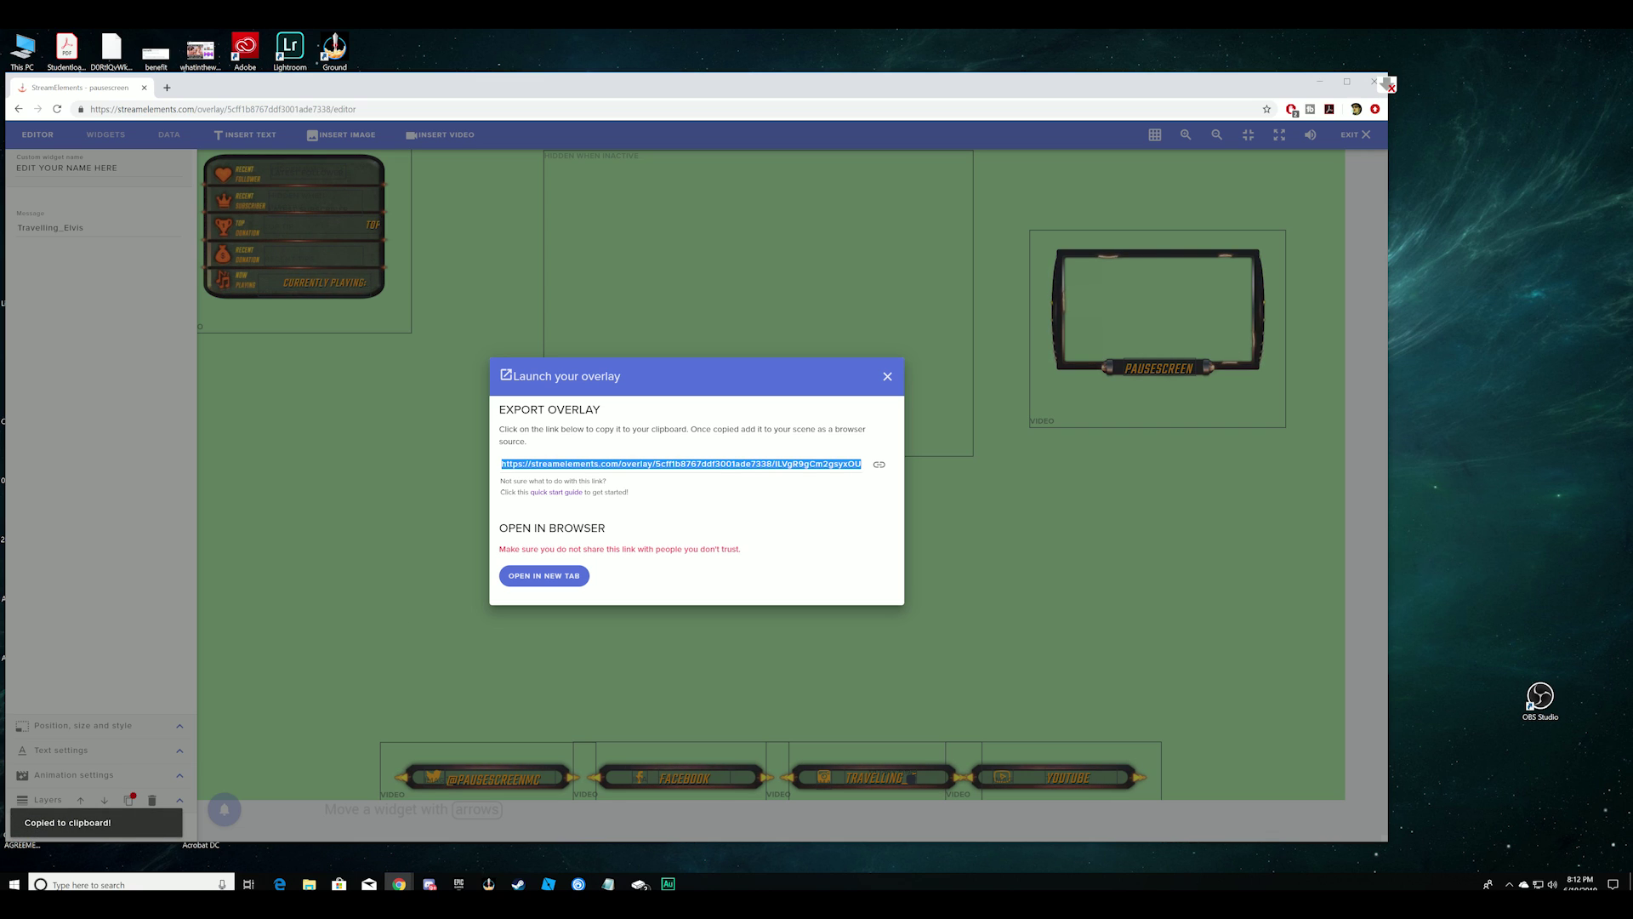
left_click(879, 468)
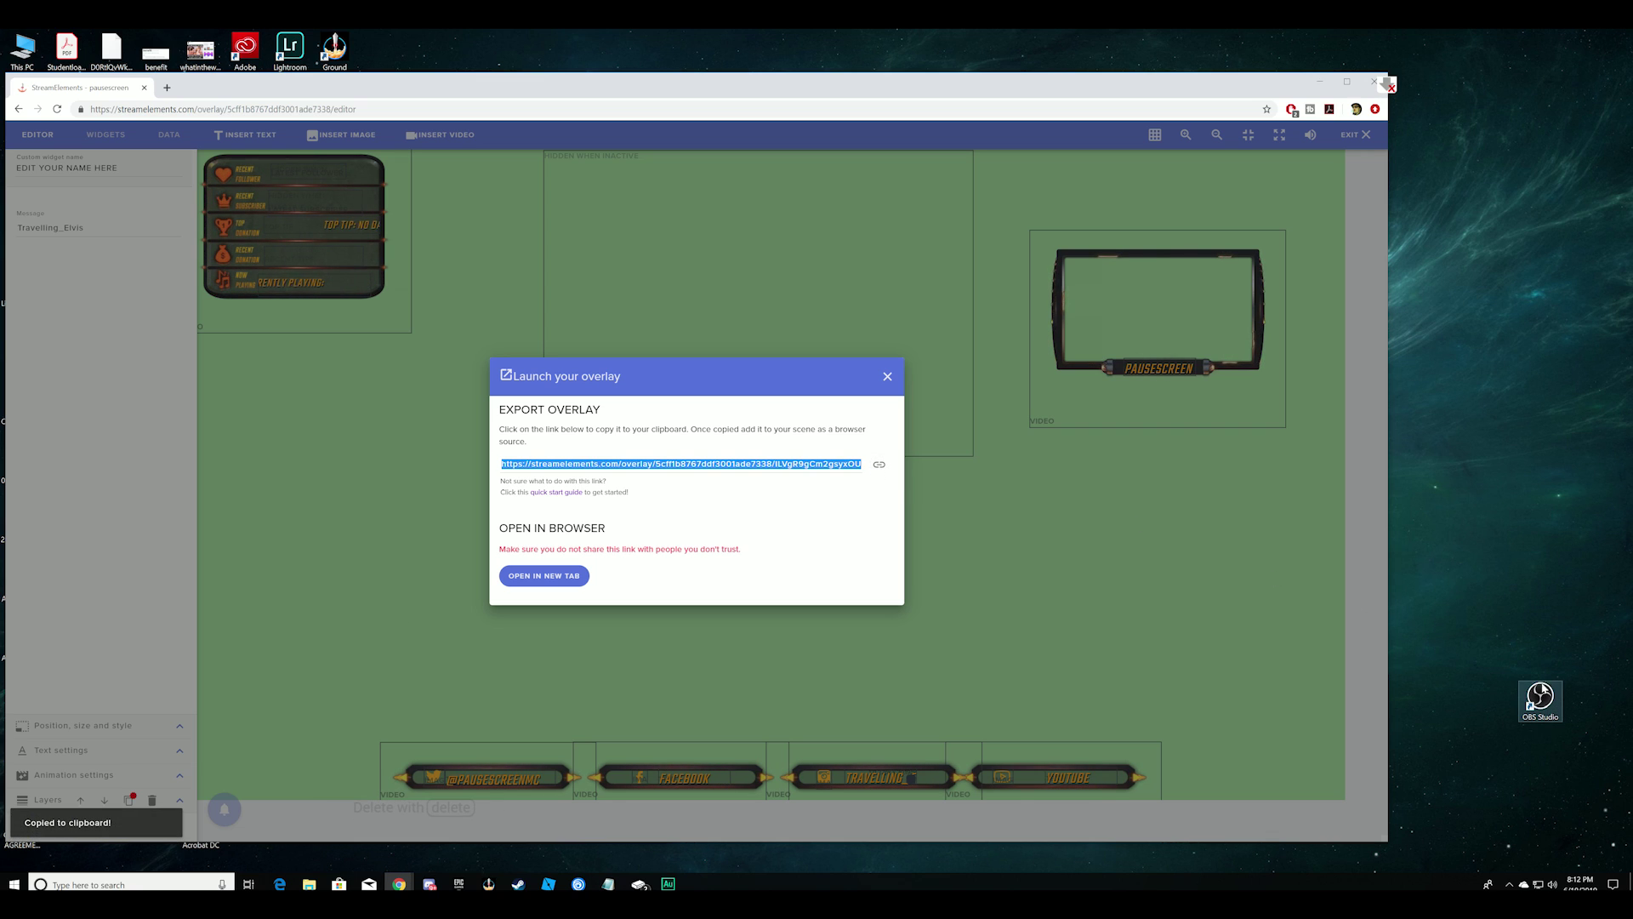
- Switch to OBS Studio and add a new scene named Scene 2
double_click(1548, 697)
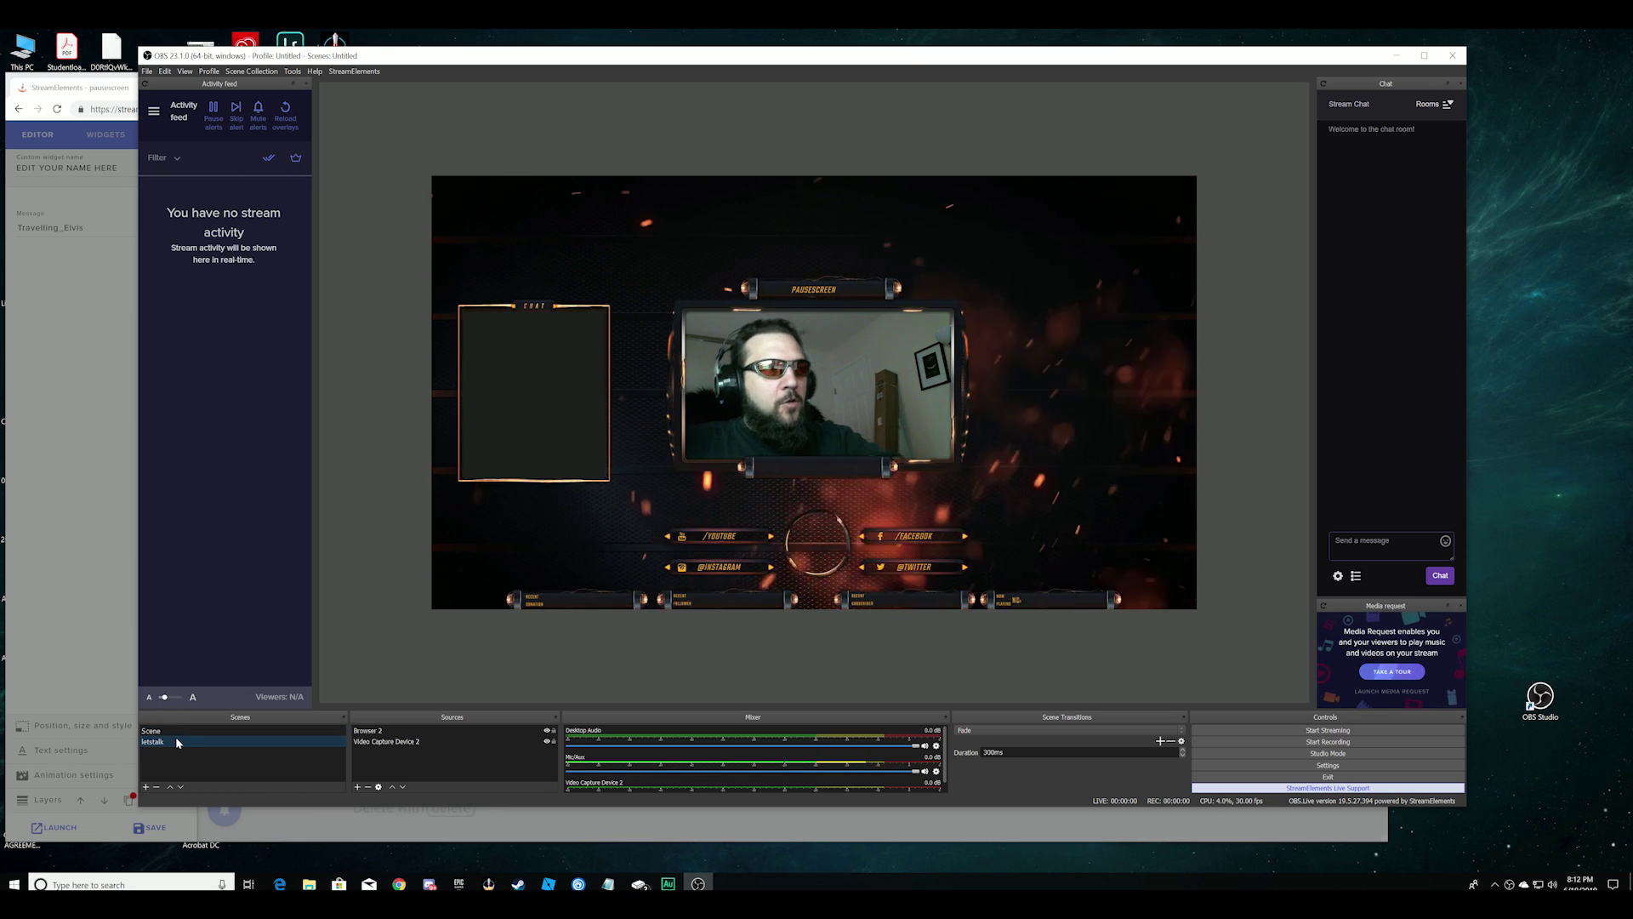
left_click(146, 787)
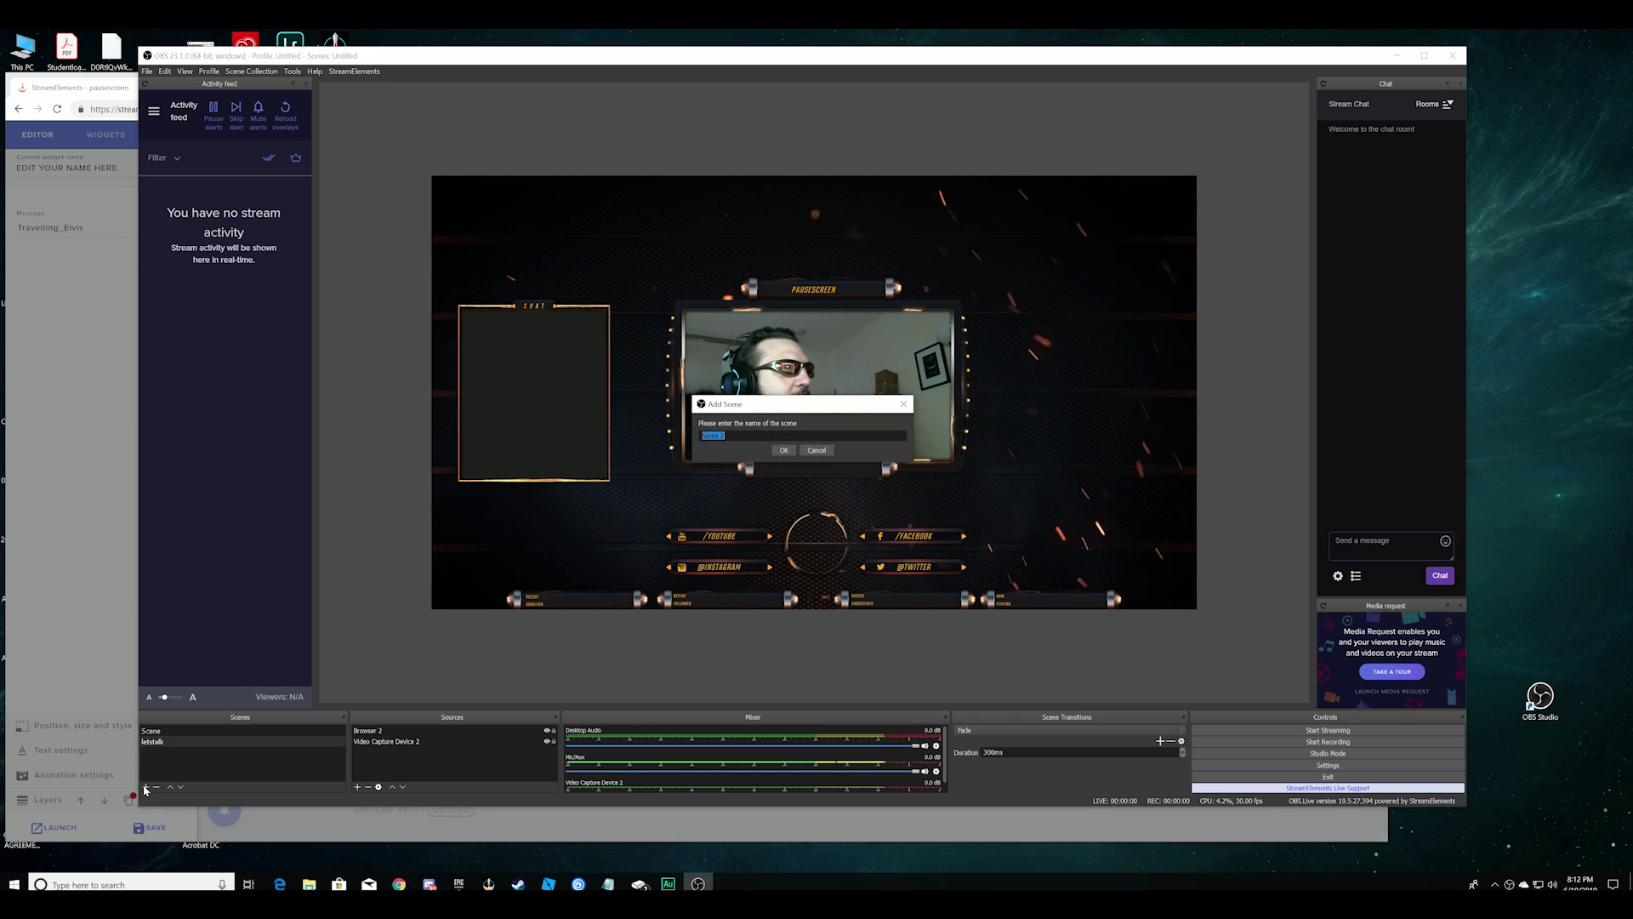
left_click(778, 454)
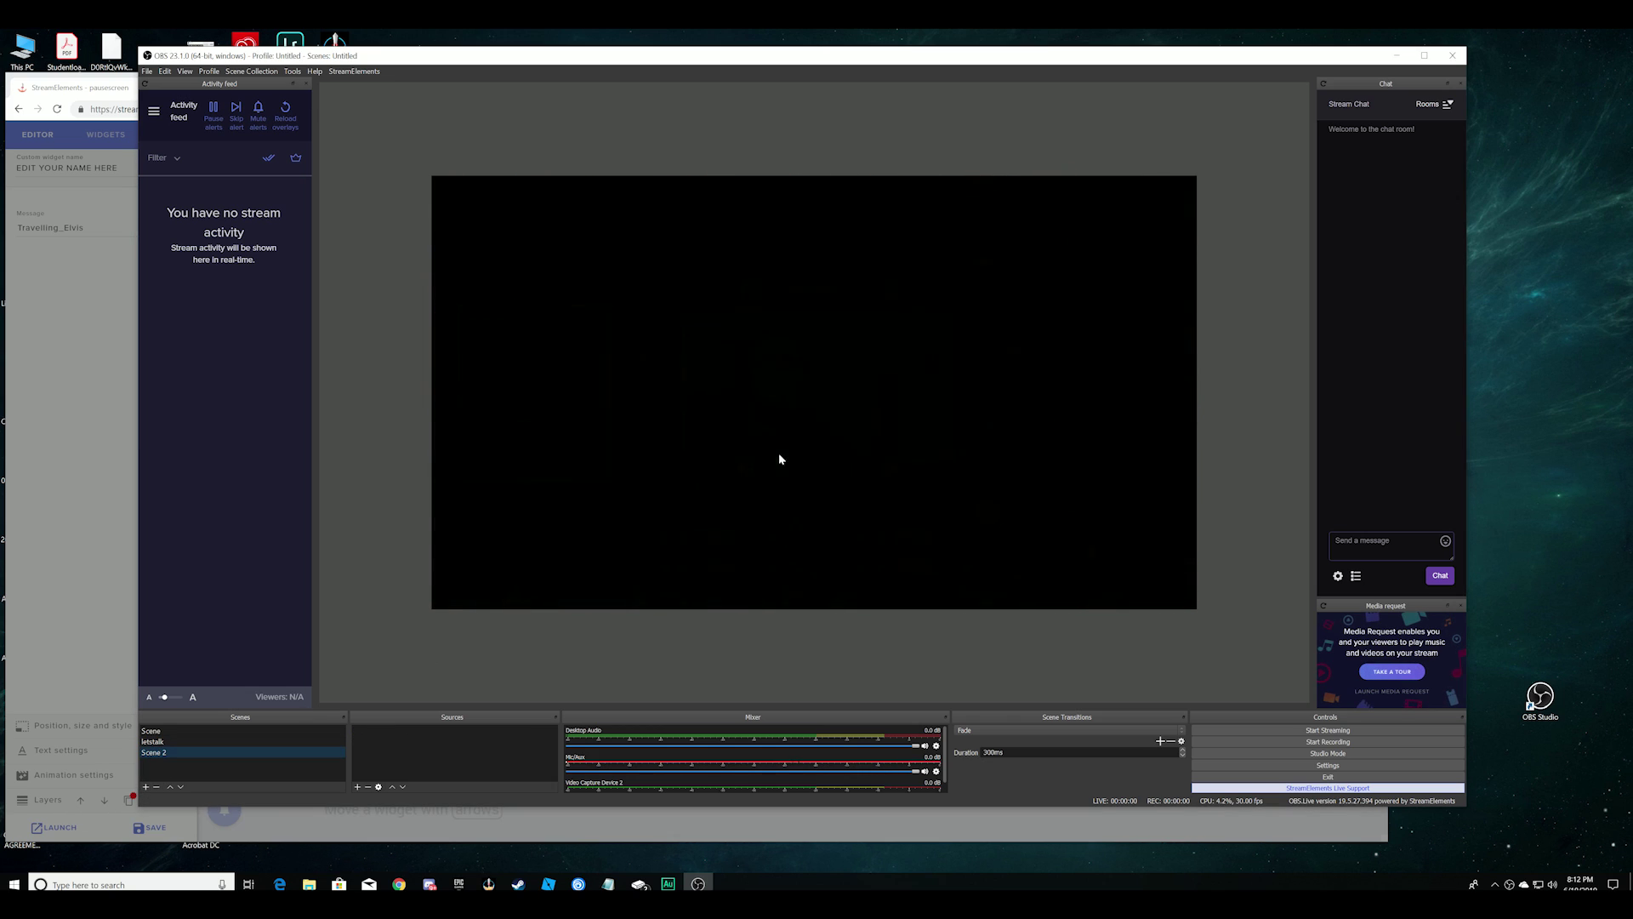
- Add a new Browser source with the default name to Scene 2
left_click(358, 788)
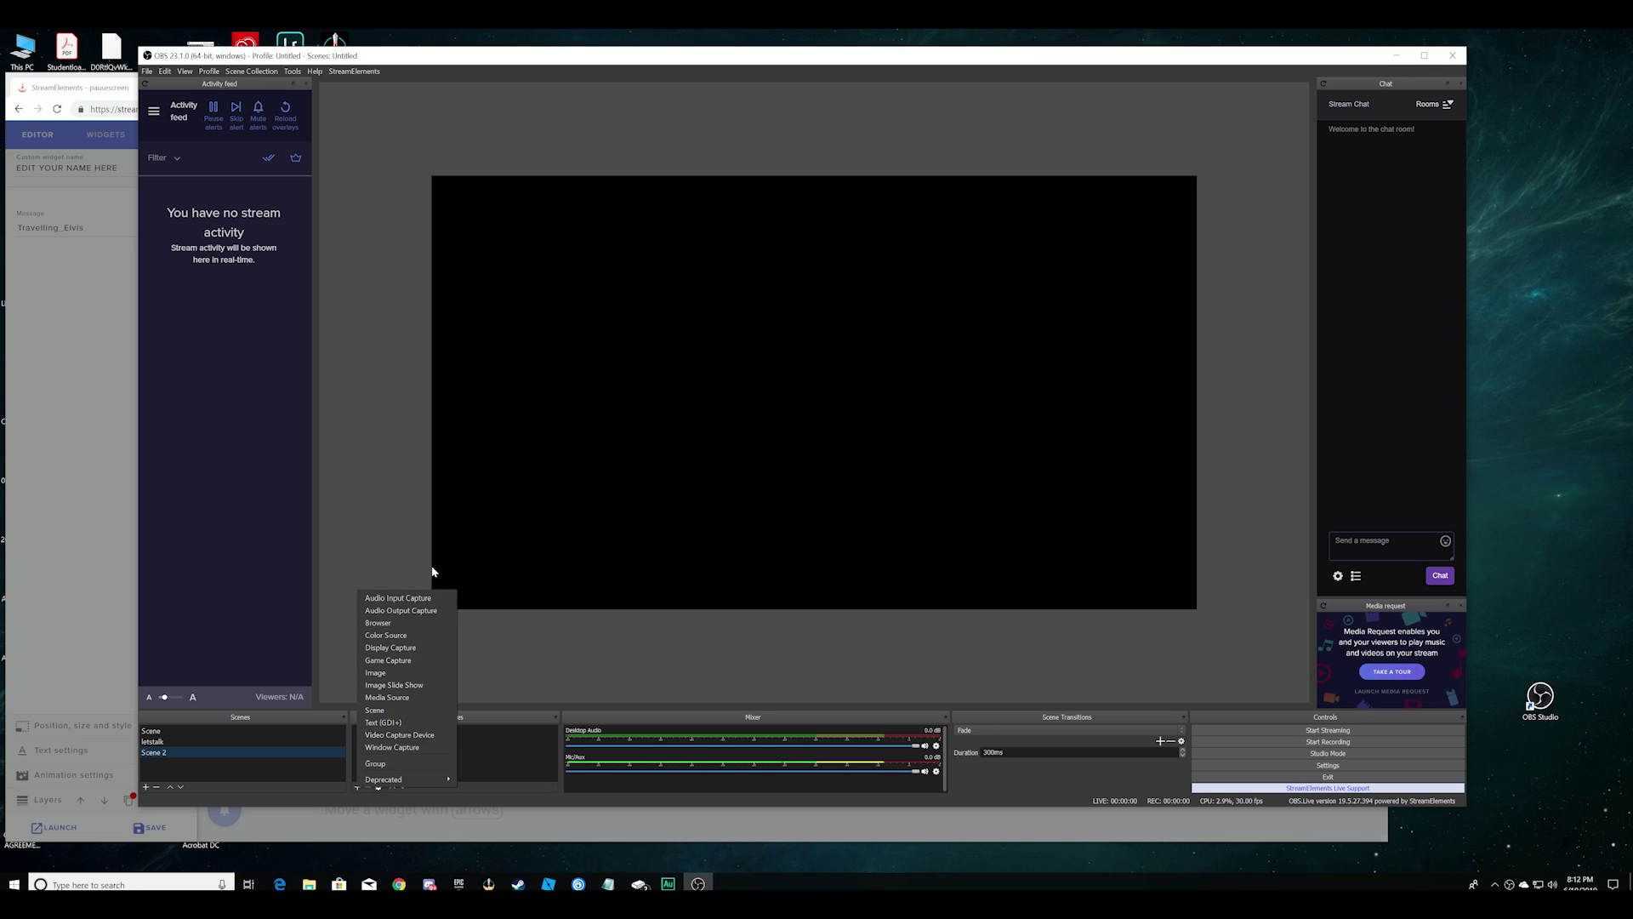
left_click(420, 624)
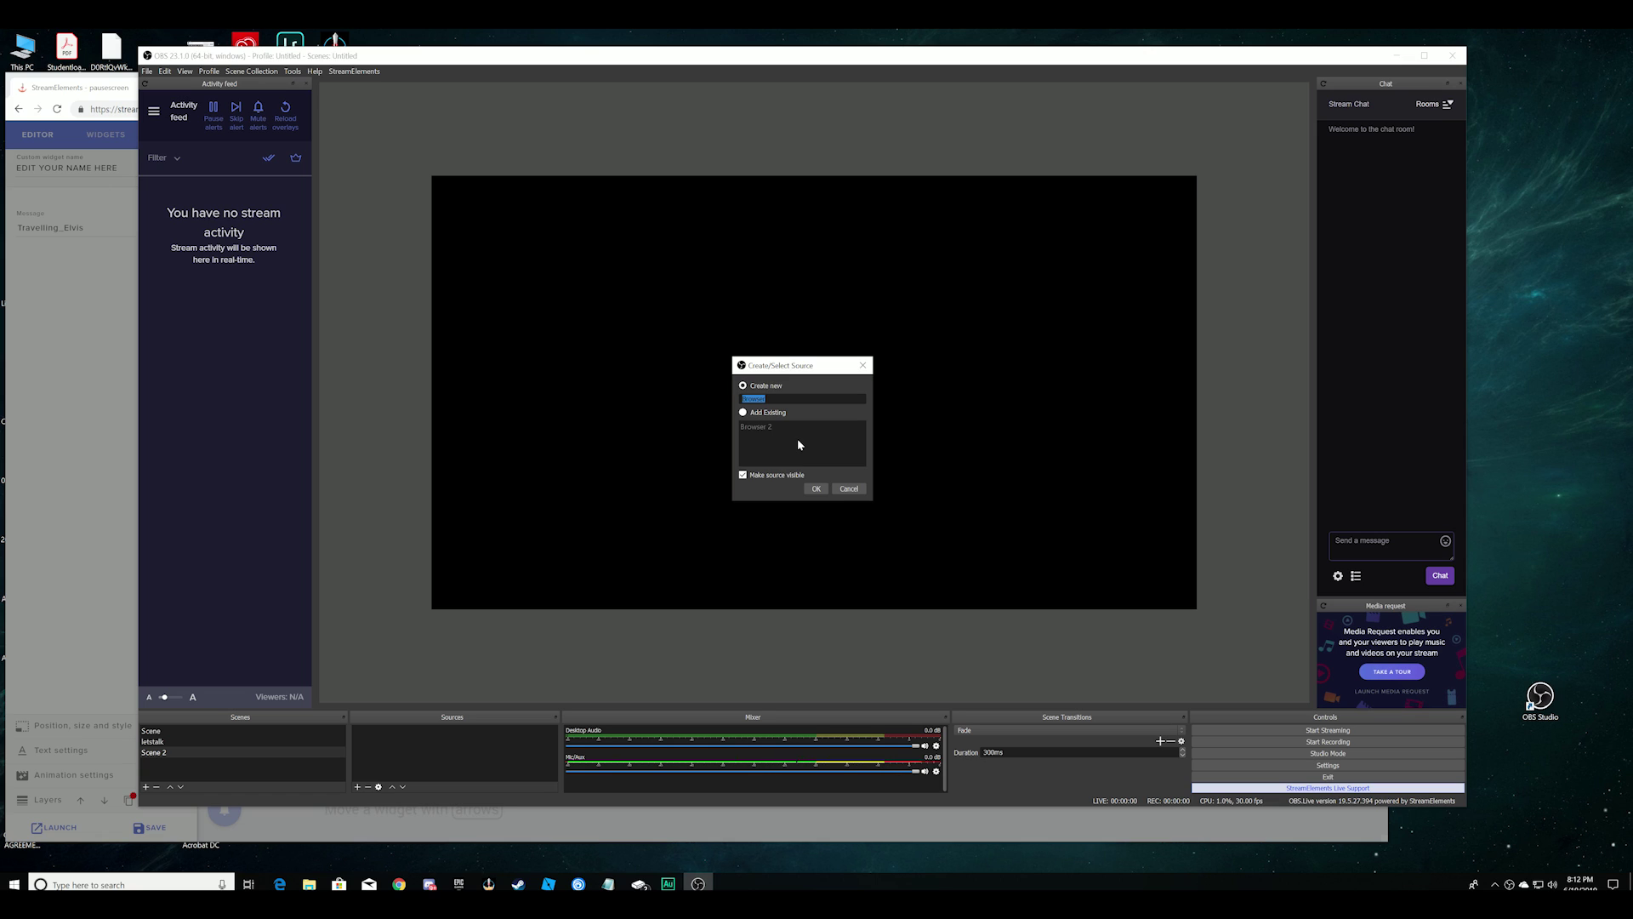
left_click(815, 491)
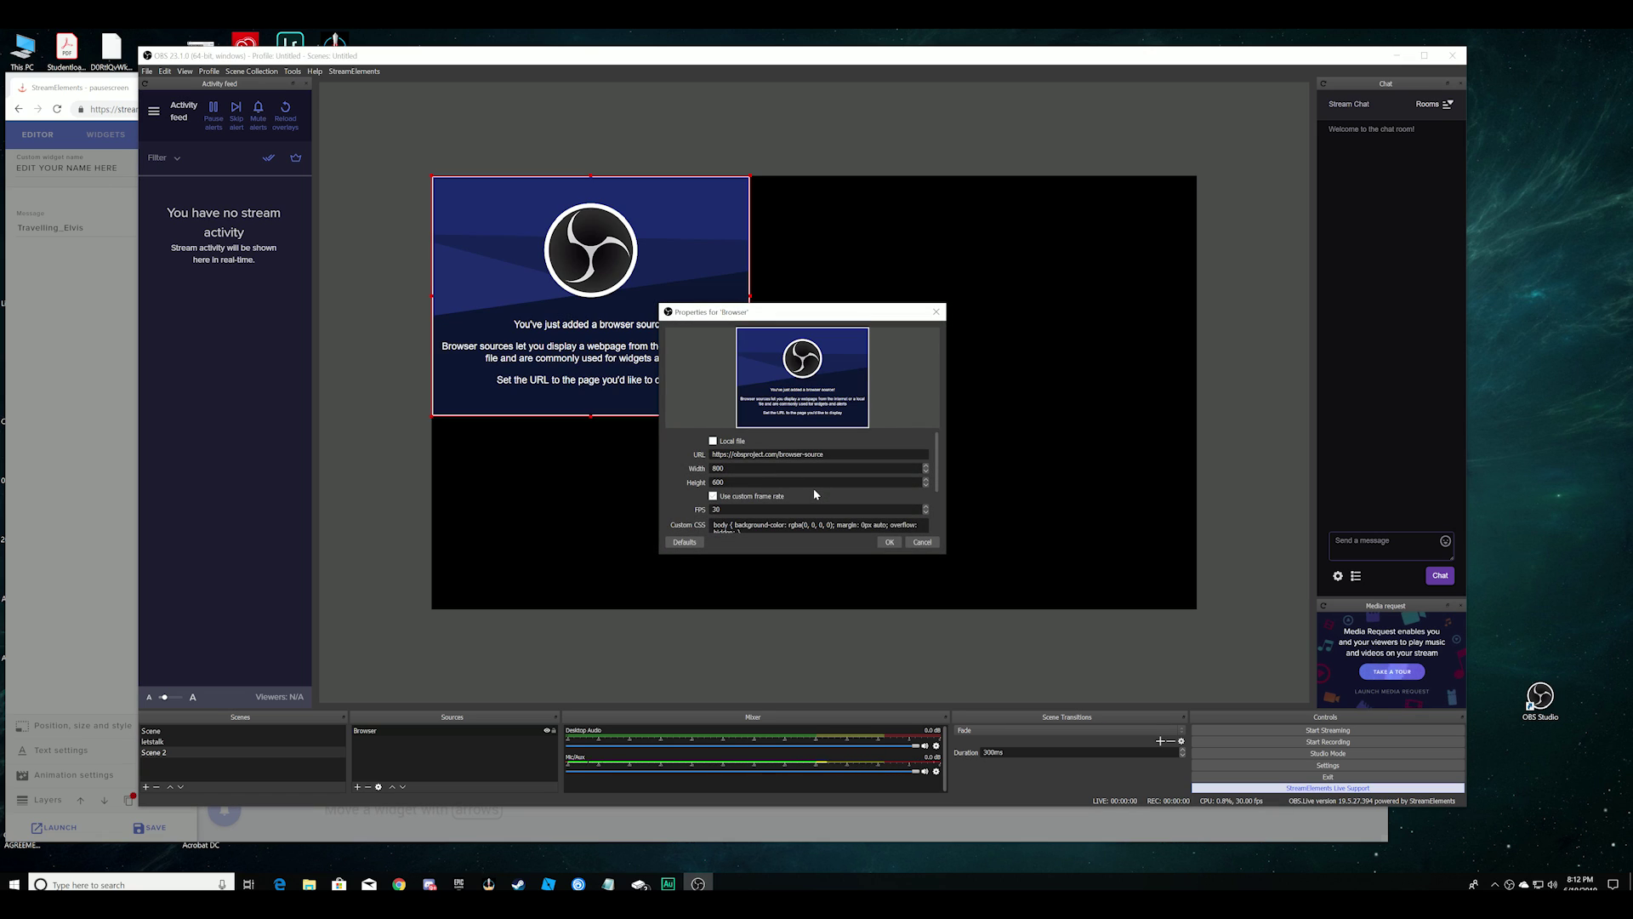
- Set the browser source to 1902 by 1080 with the copied private overlay link as URL, and stretch it to the full canvas width
left_click(726, 468)
type("192")
left_click_drag(826, 454, 748, 454)
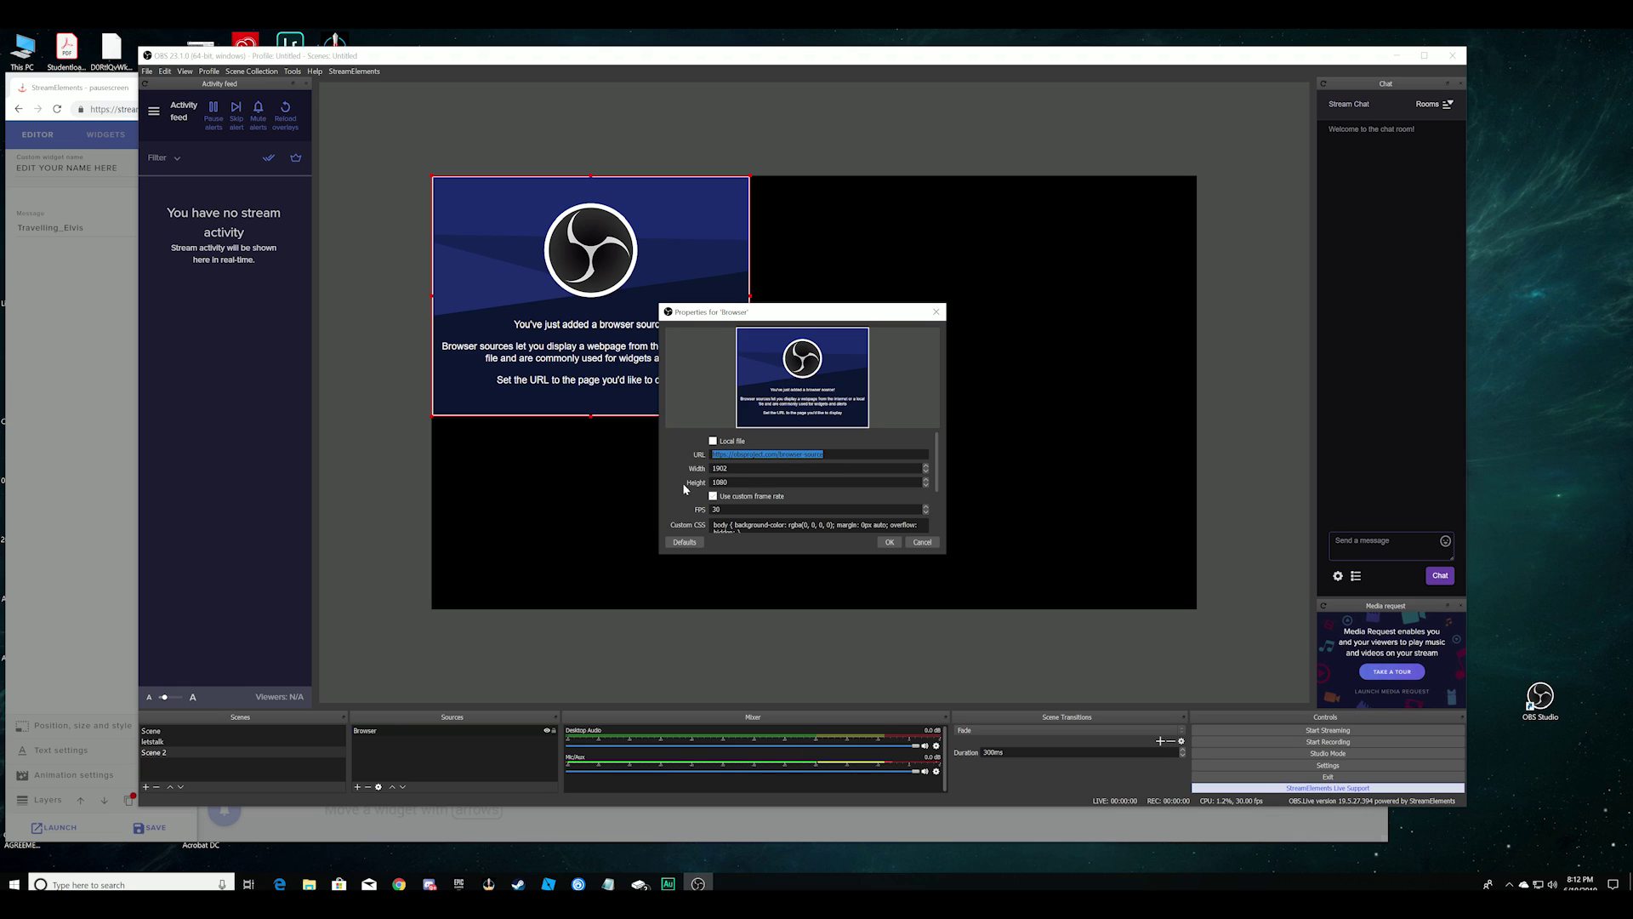
key("ctrl+v")
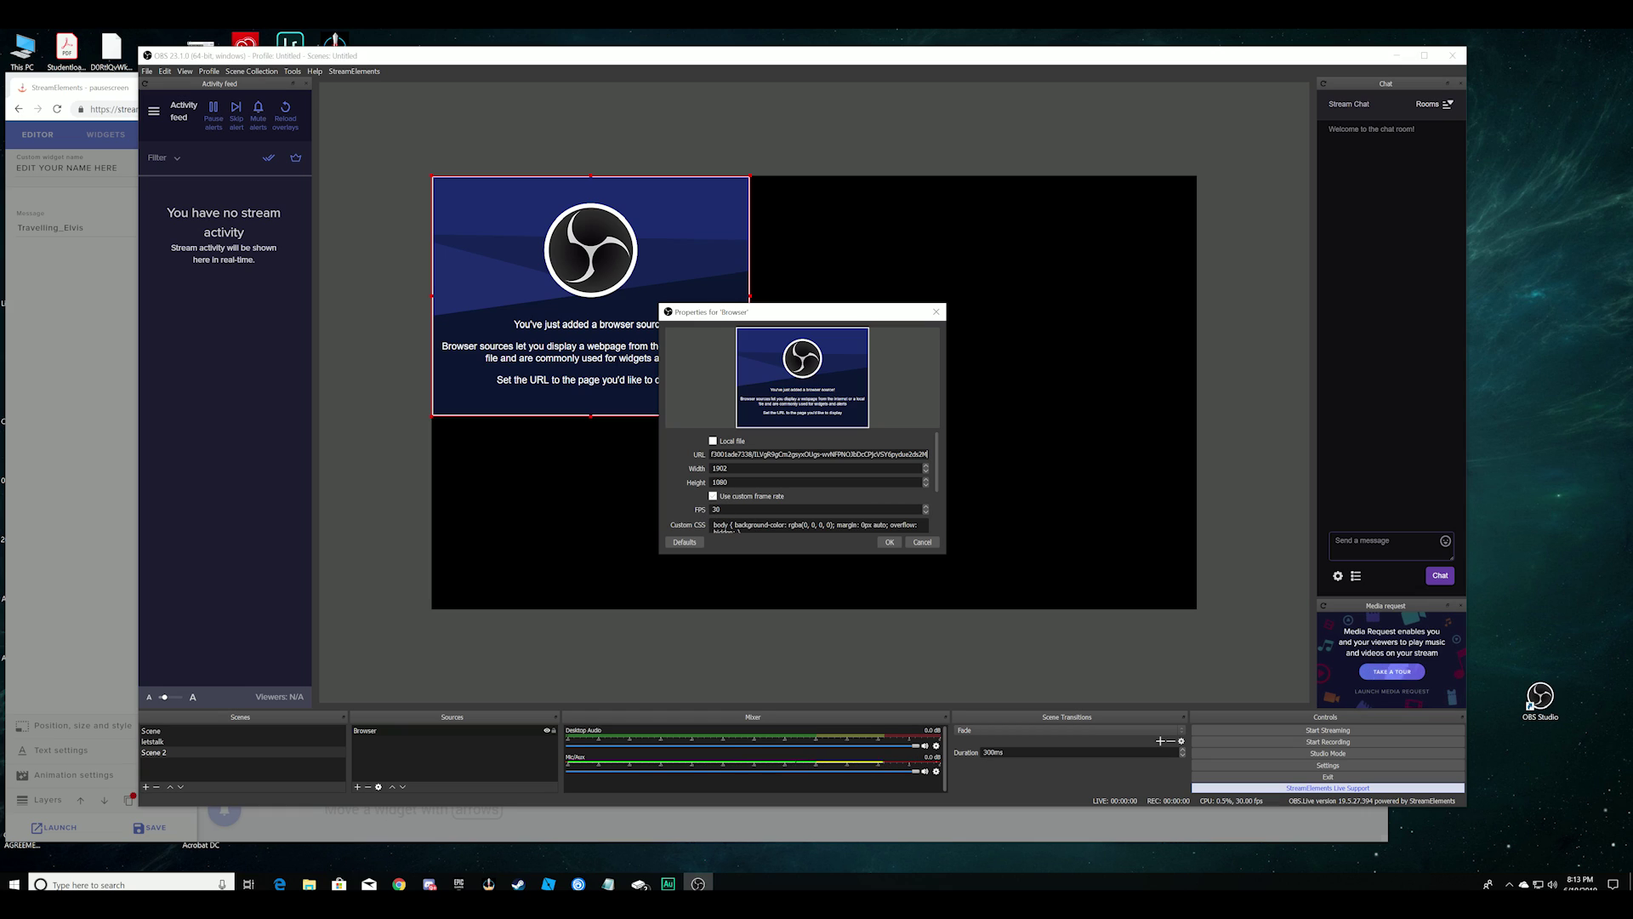
left_click(889, 542)
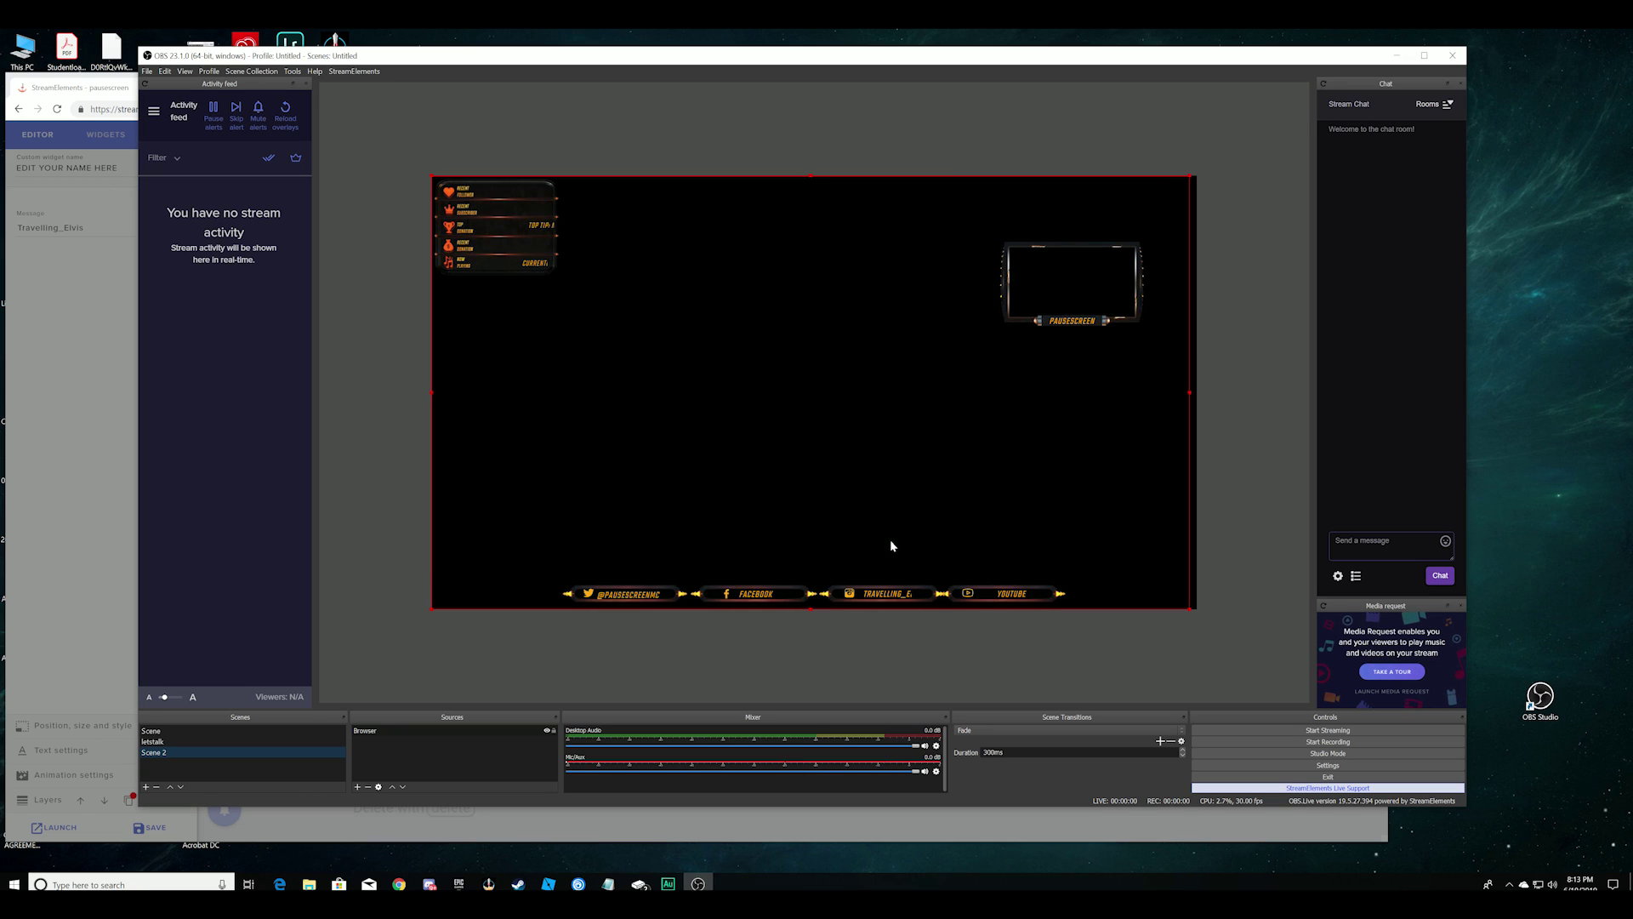
left_click_drag(1190, 392, 1196, 397)
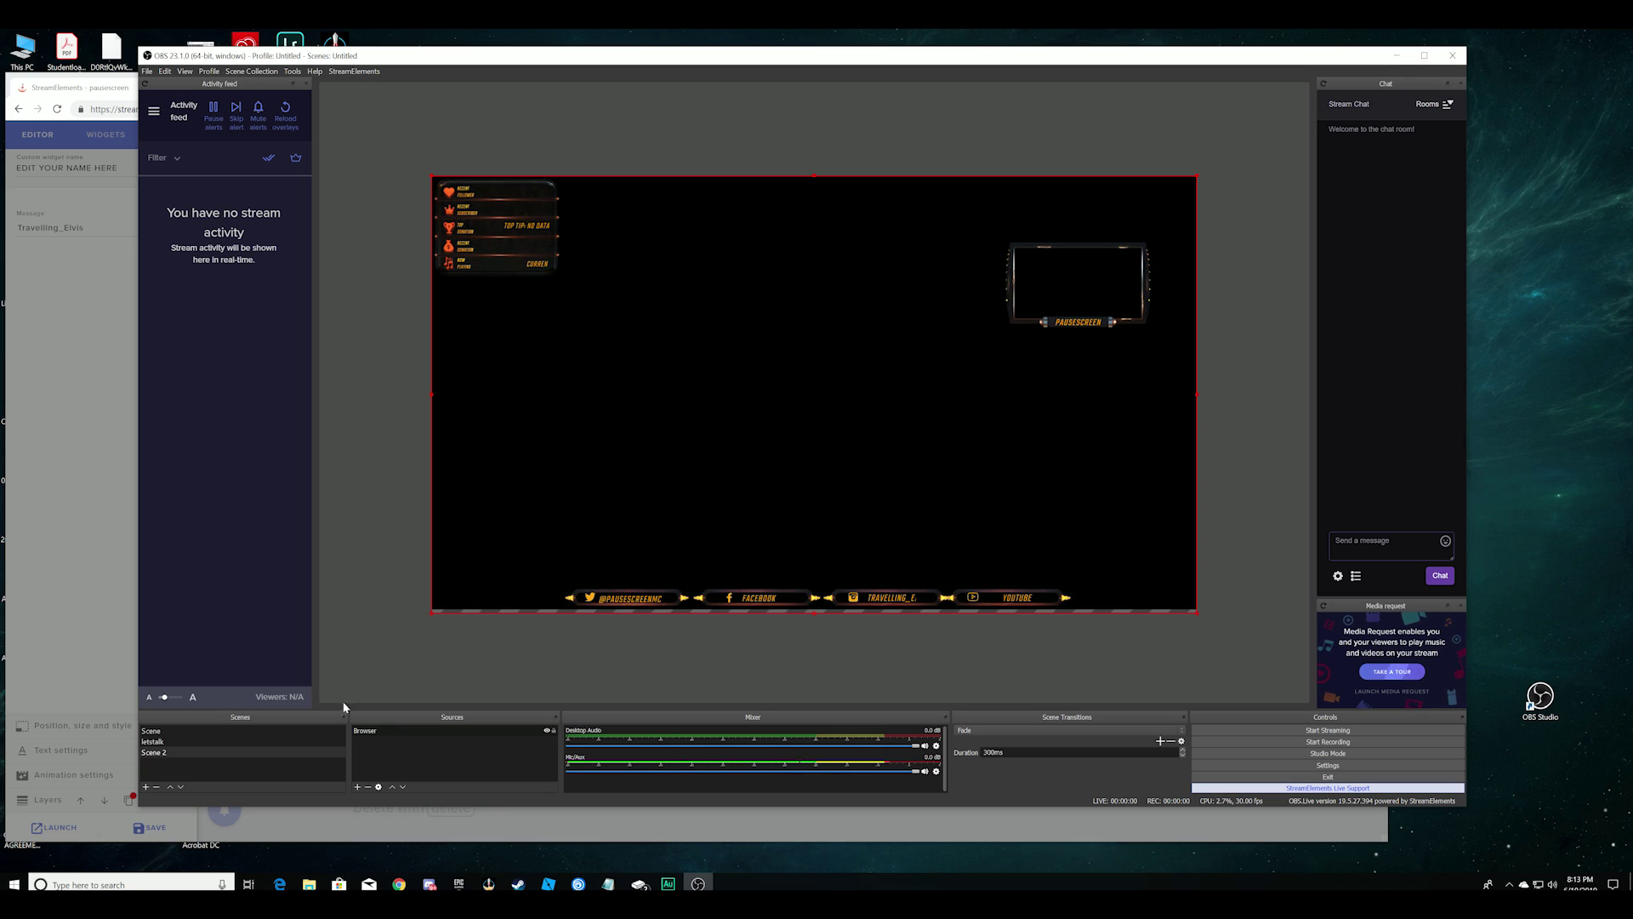
left_click(357, 786)
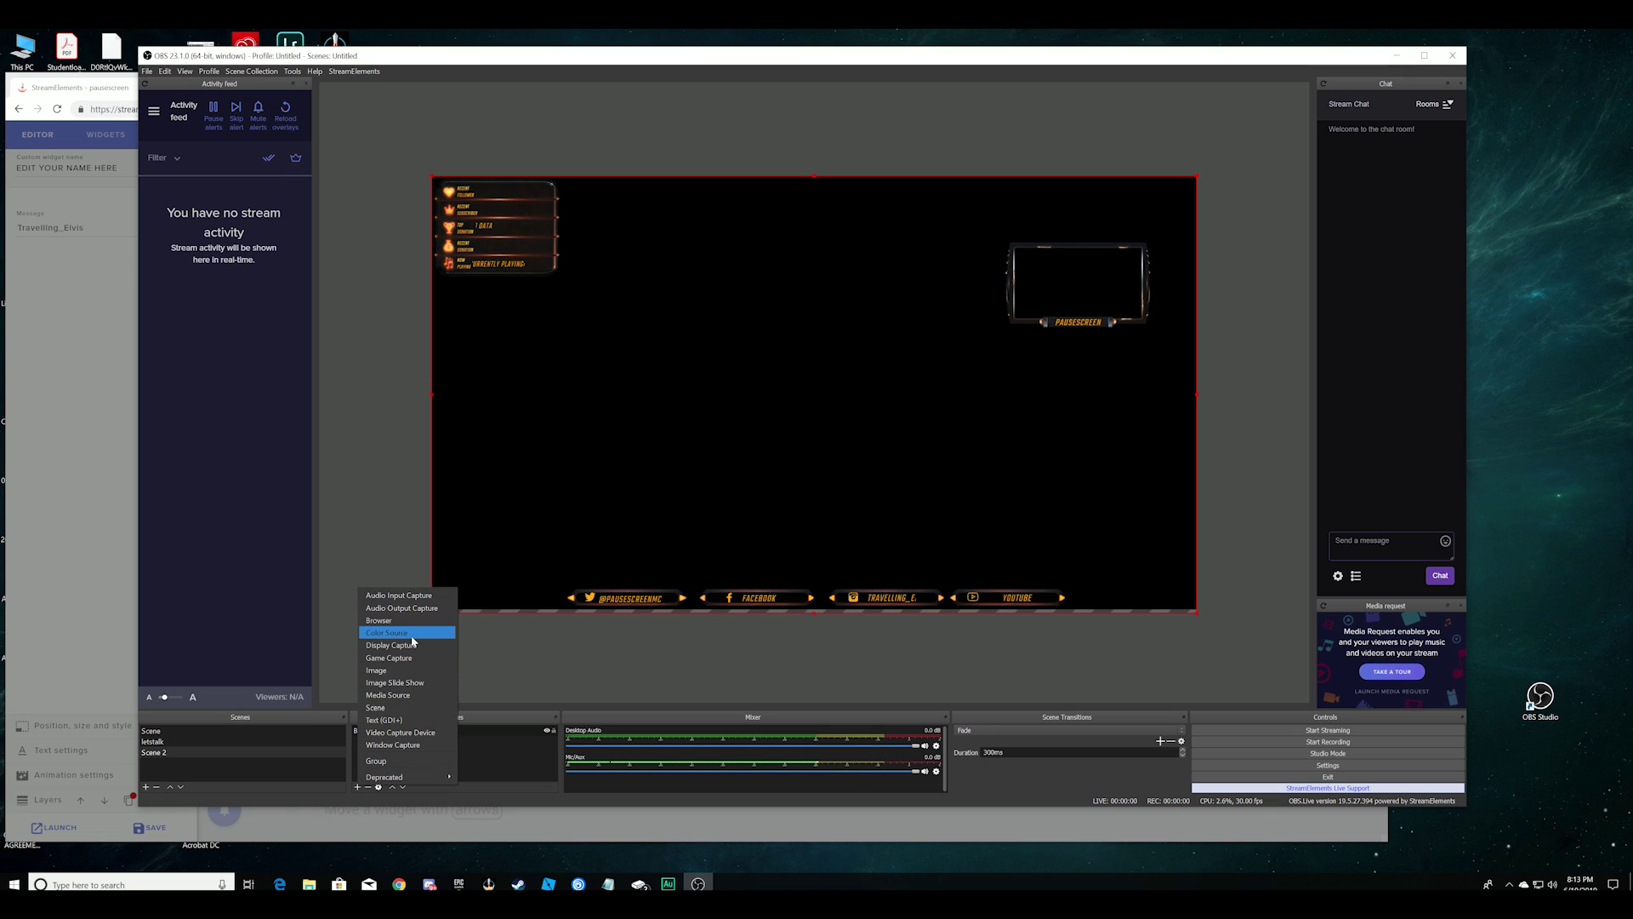
left_click(400, 733)
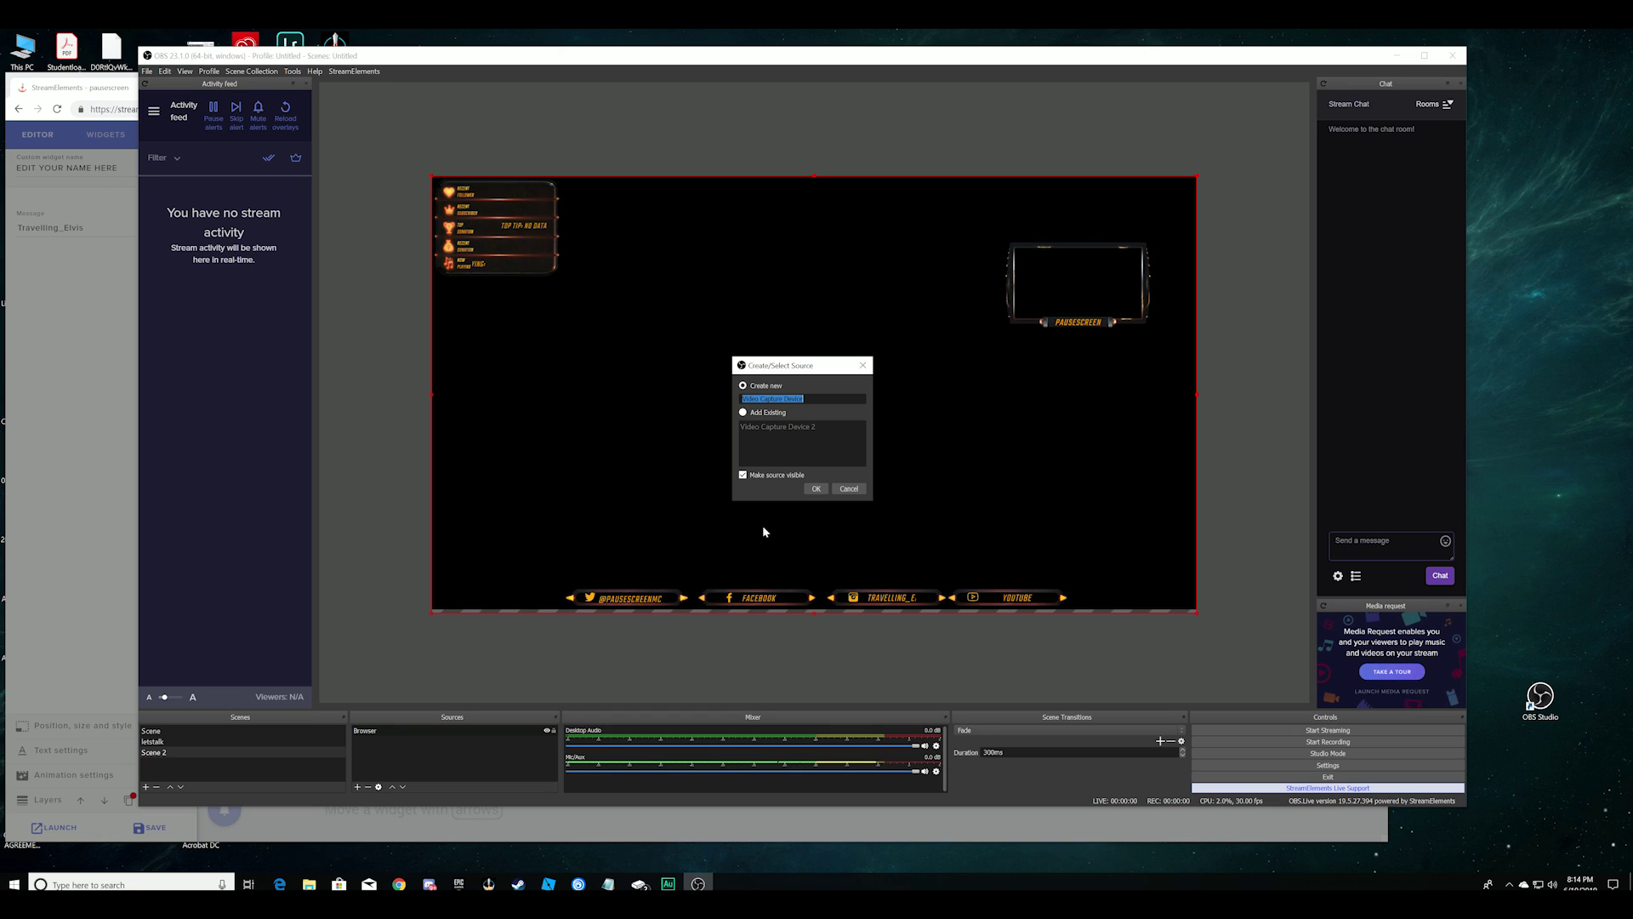
left_click(743, 412)
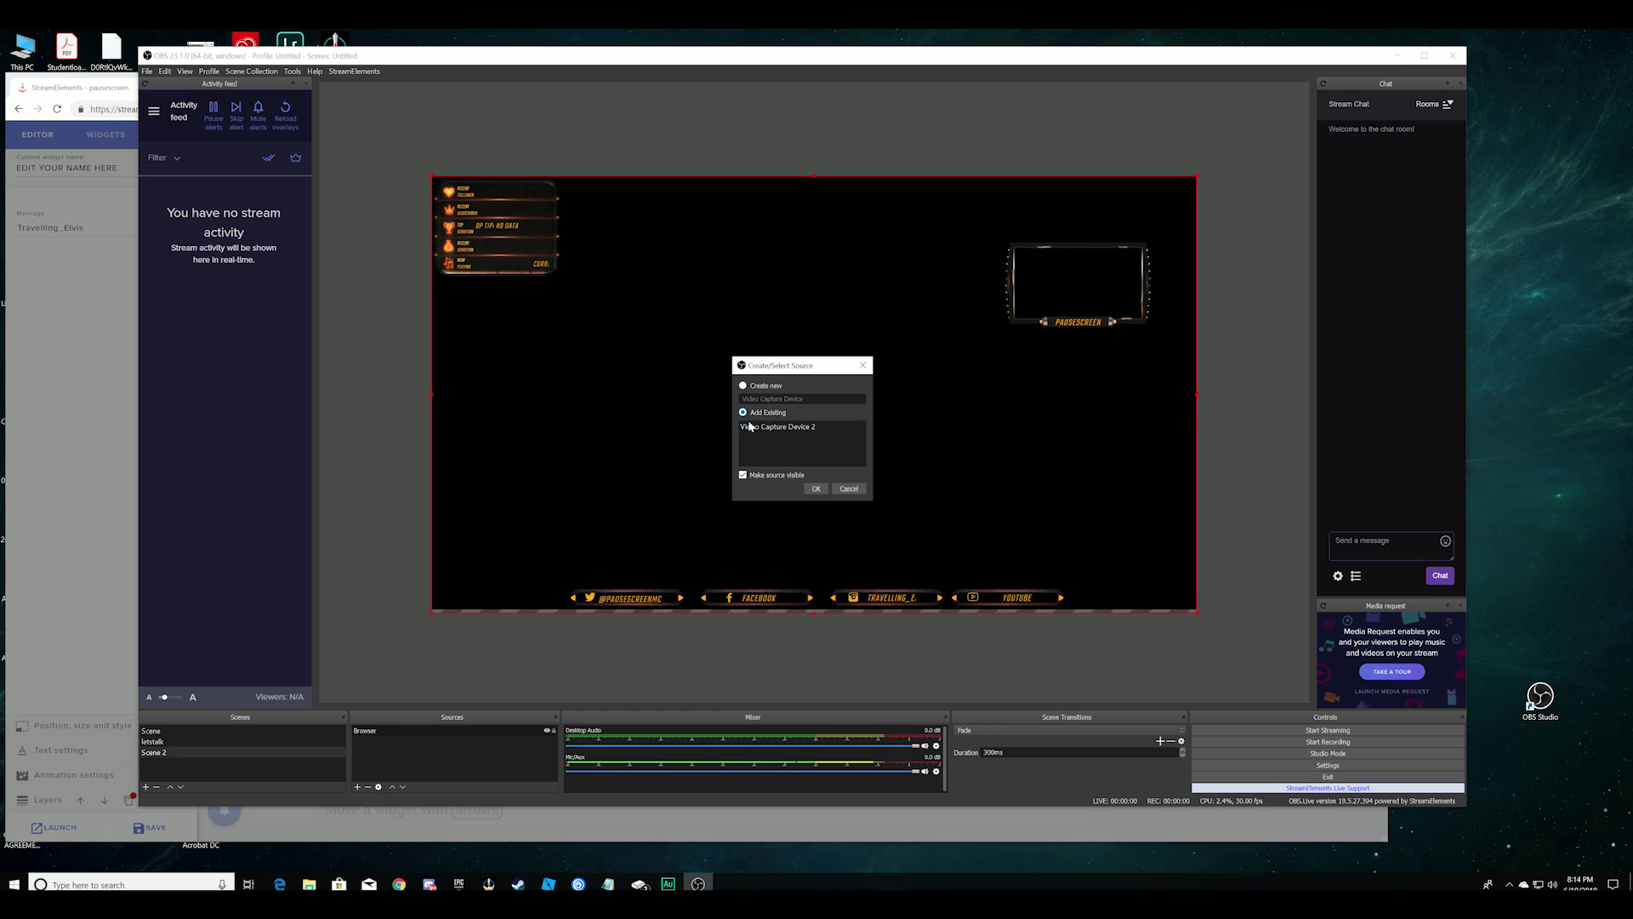
left_click(761, 430)
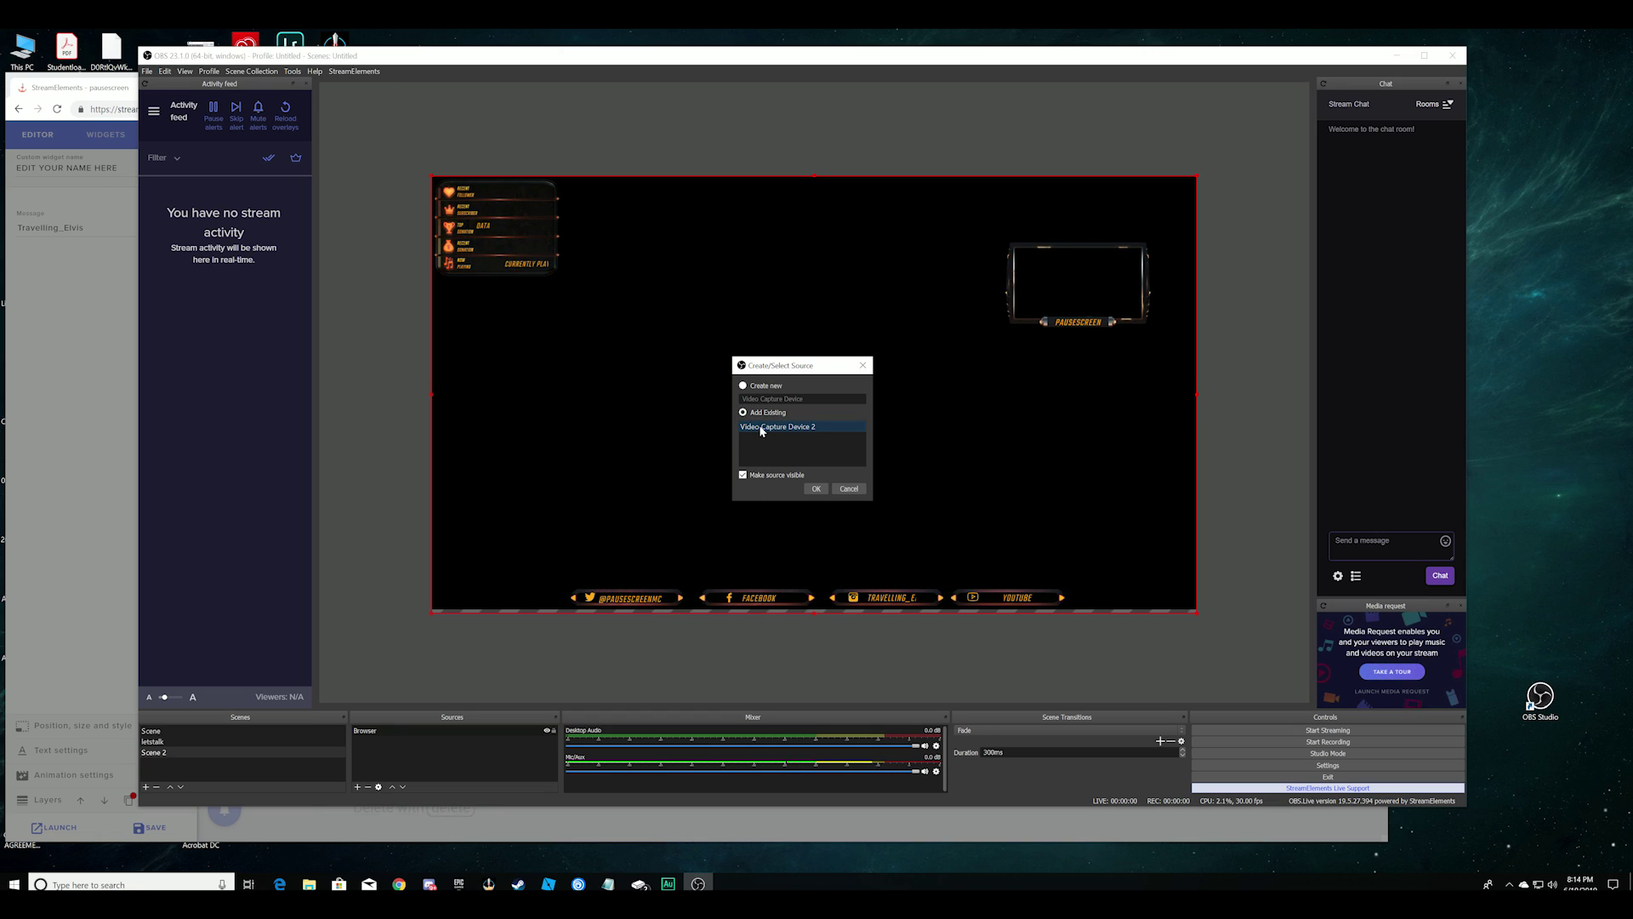
left_click(743, 386)
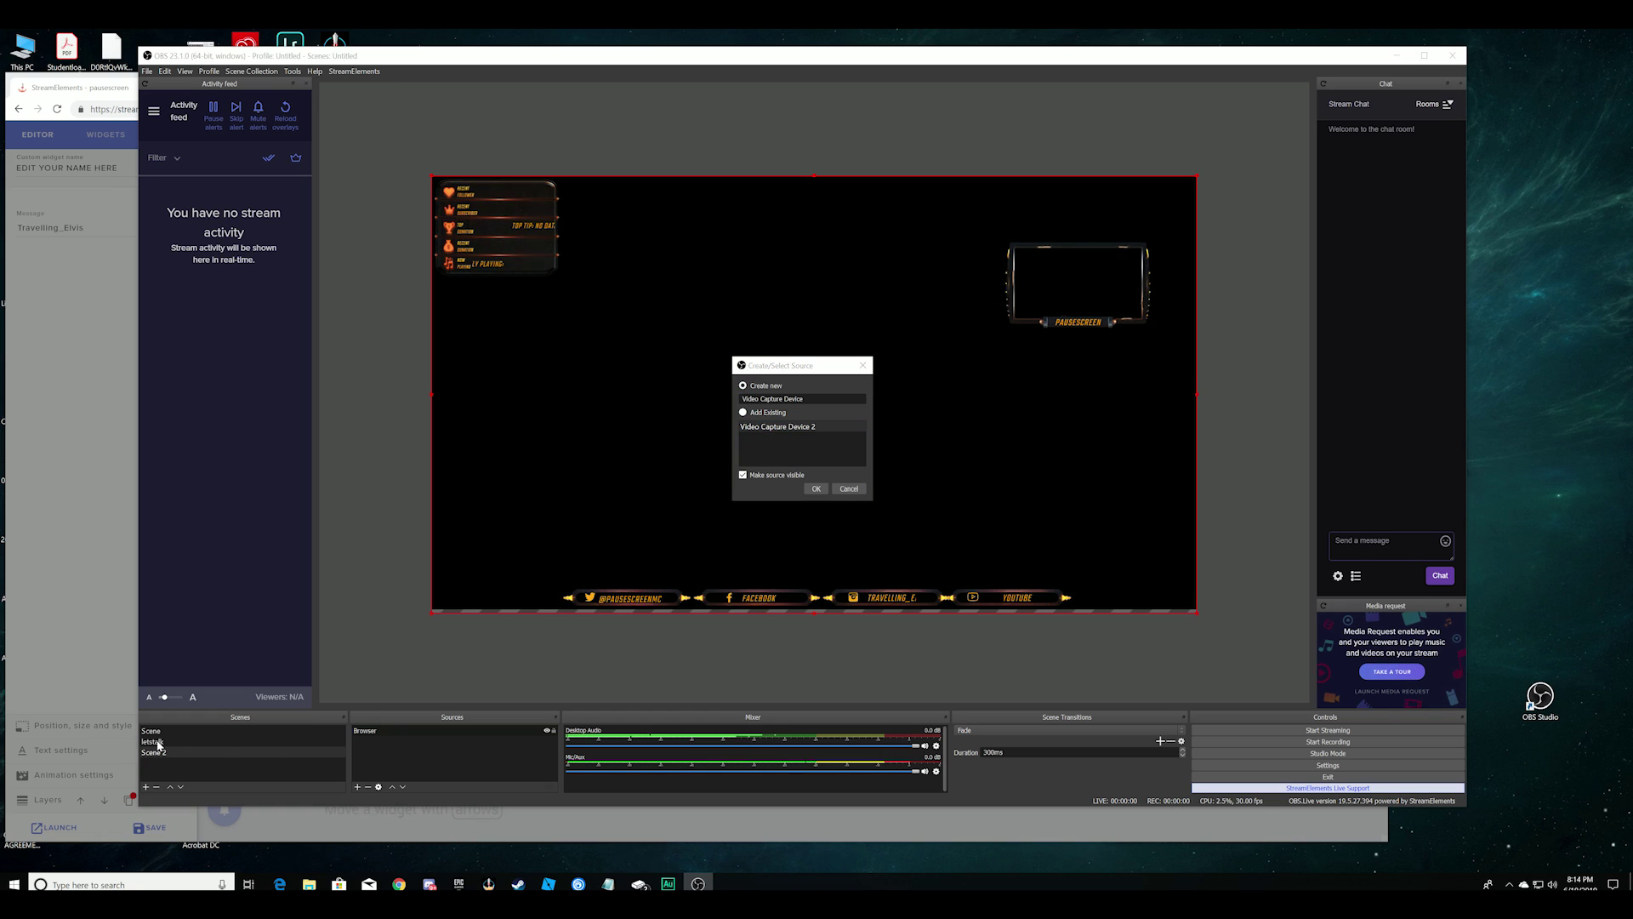
left_click(853, 490)
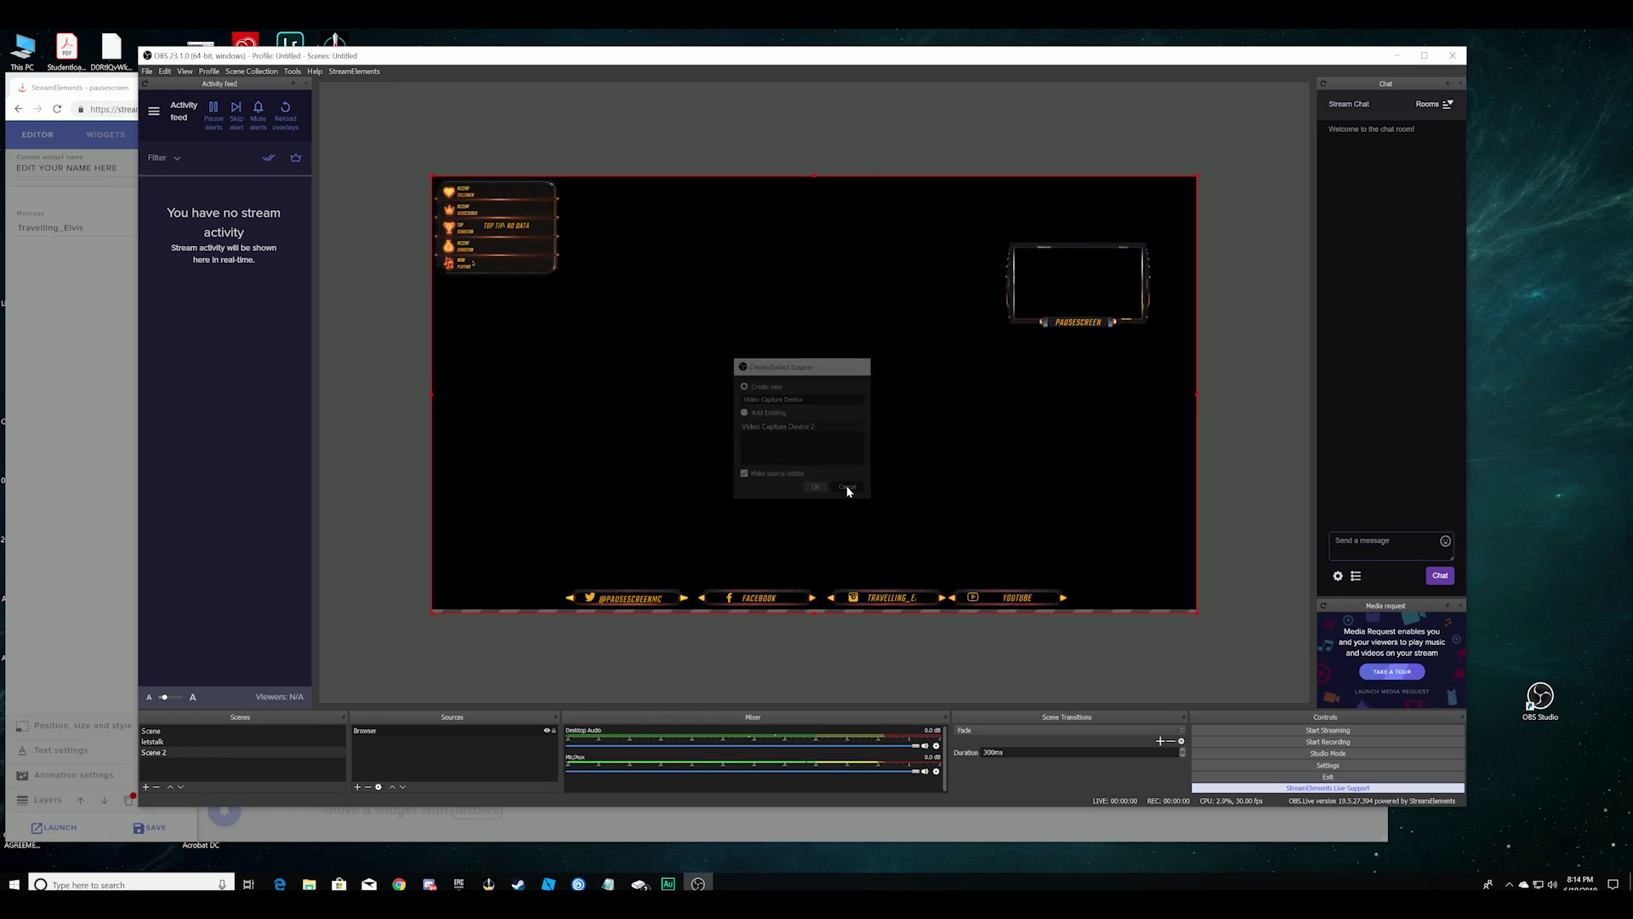
- Remove the Video Capture Device 2 source from the letstalk scene
left_click(160, 743)
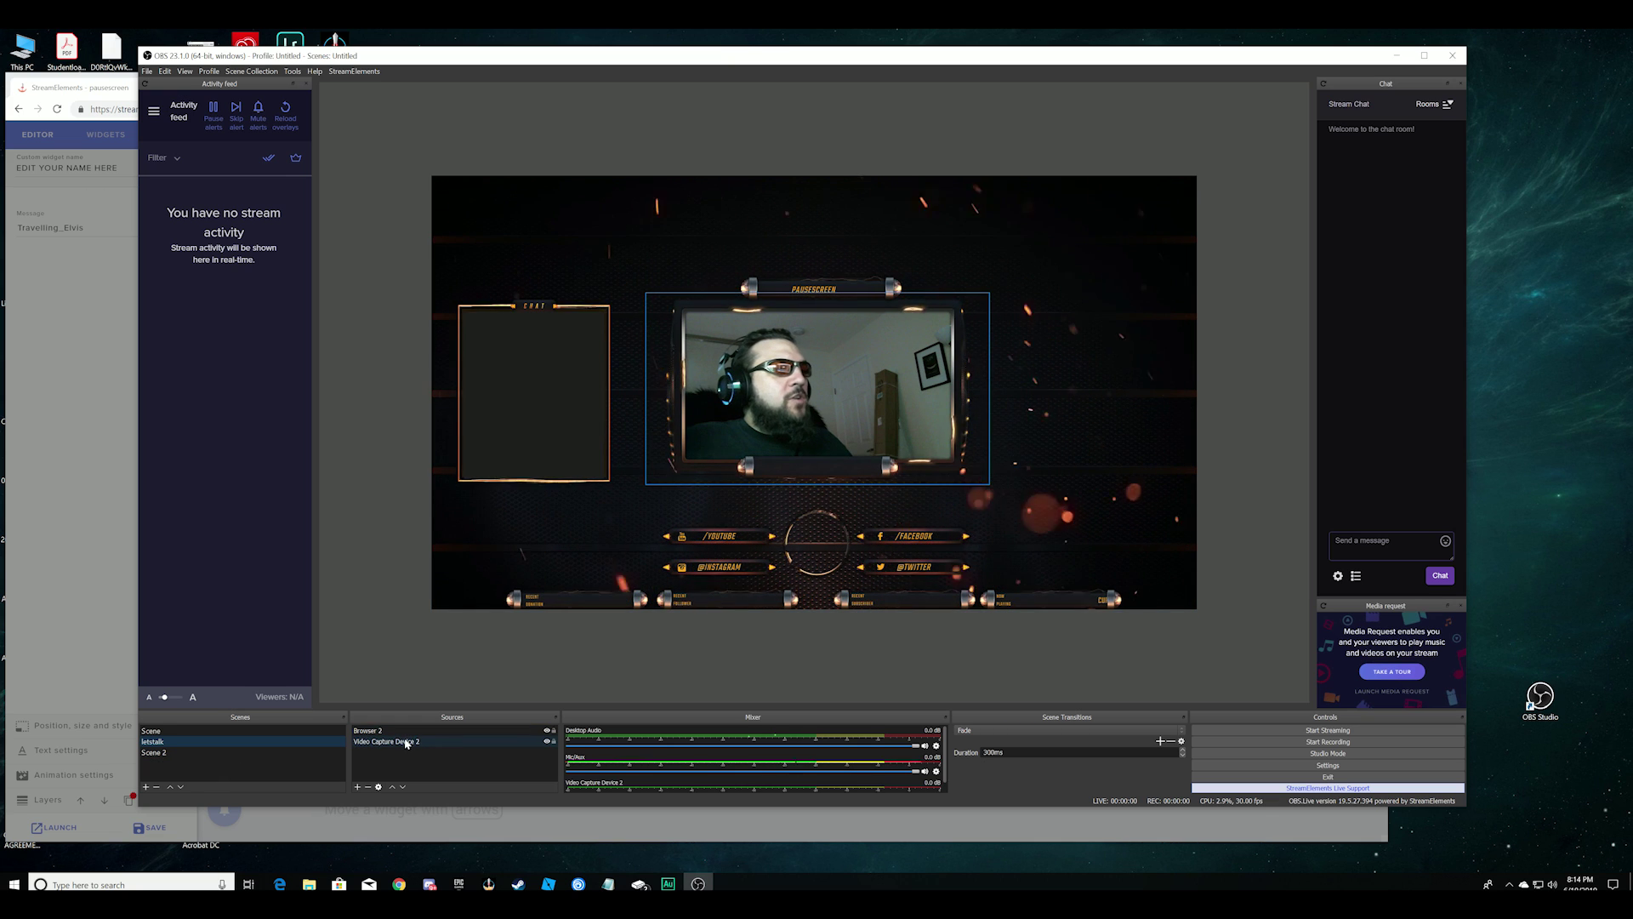
left_click(405, 742)
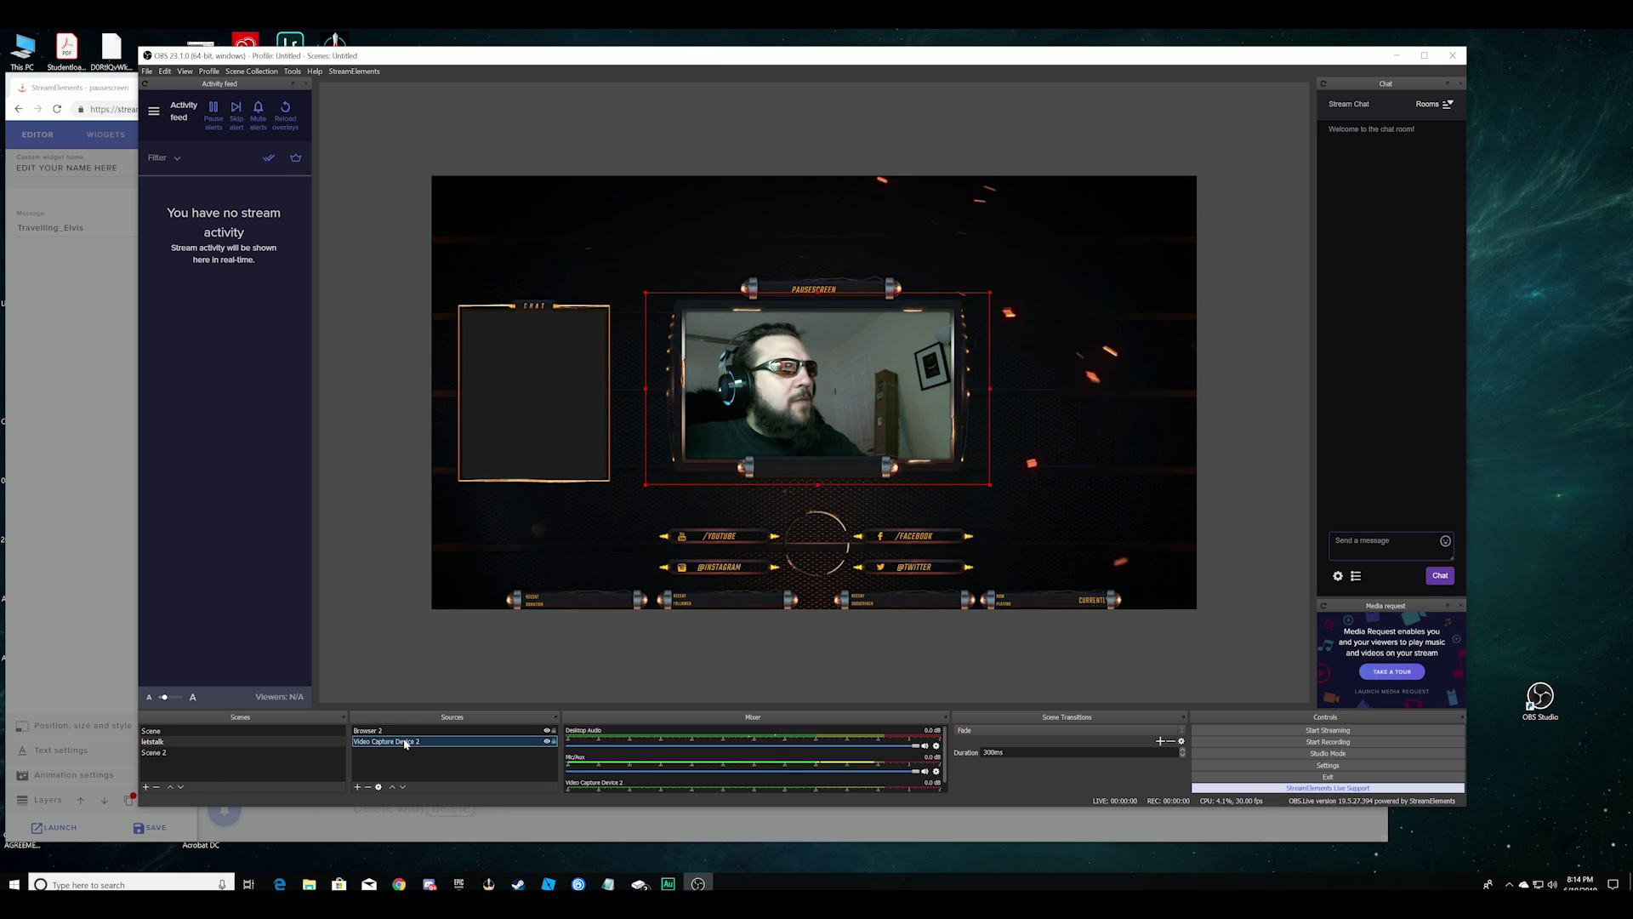
left_click(370, 791)
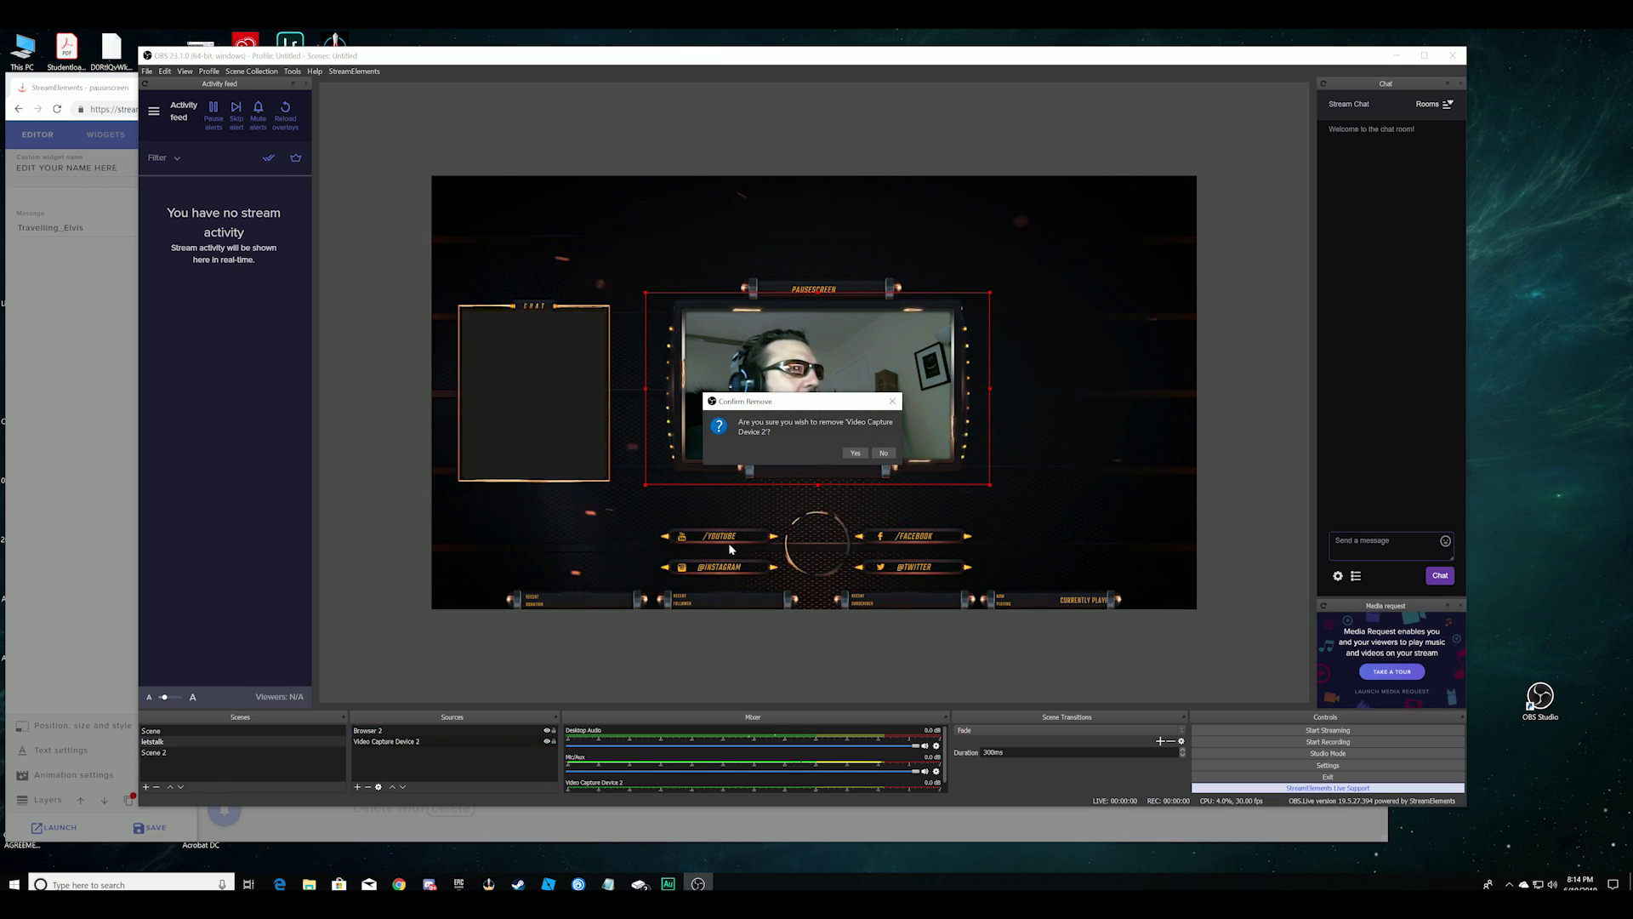
left_click(847, 453)
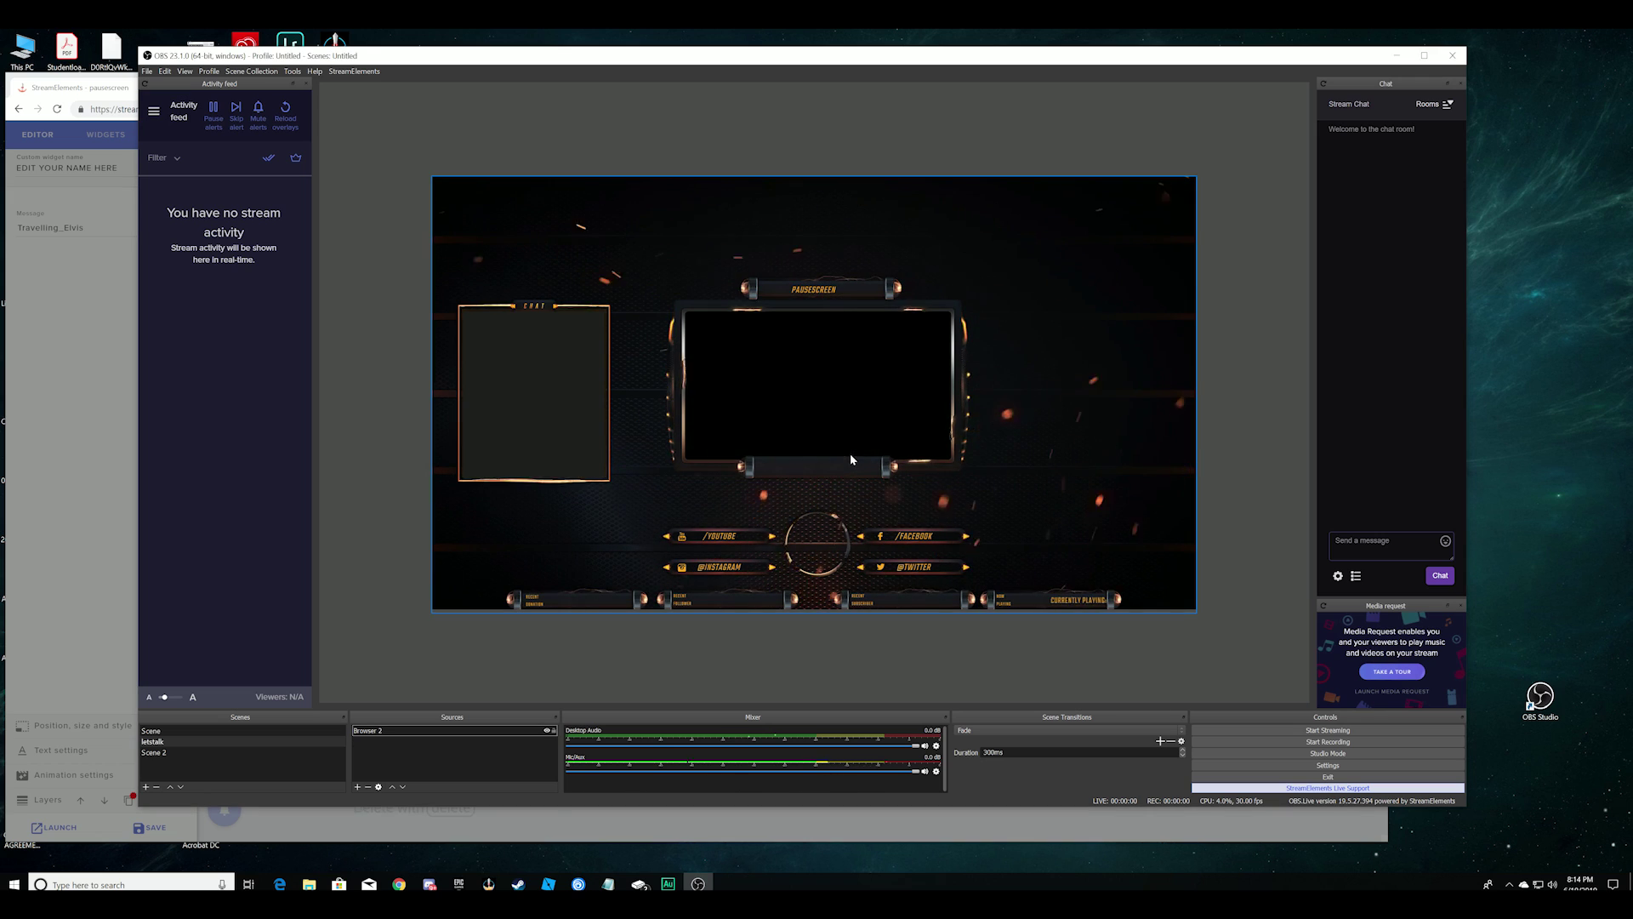
- Return to Scene 2 and add a new Video Capture Device source with the default name
left_click(174, 732)
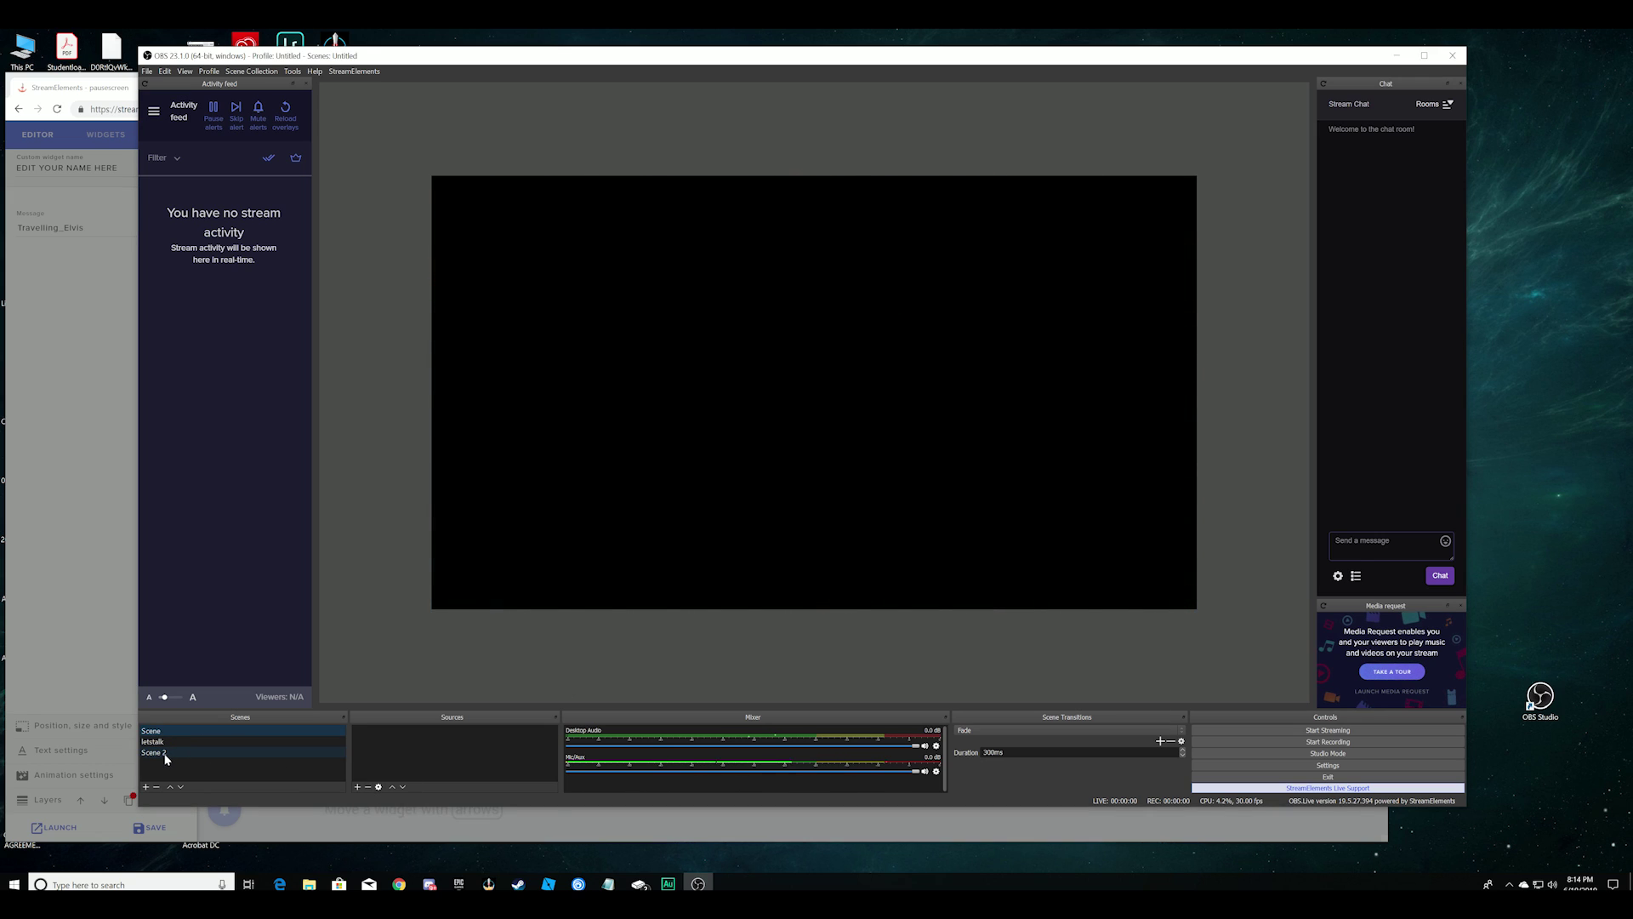
left_click(168, 751)
left_click(358, 787)
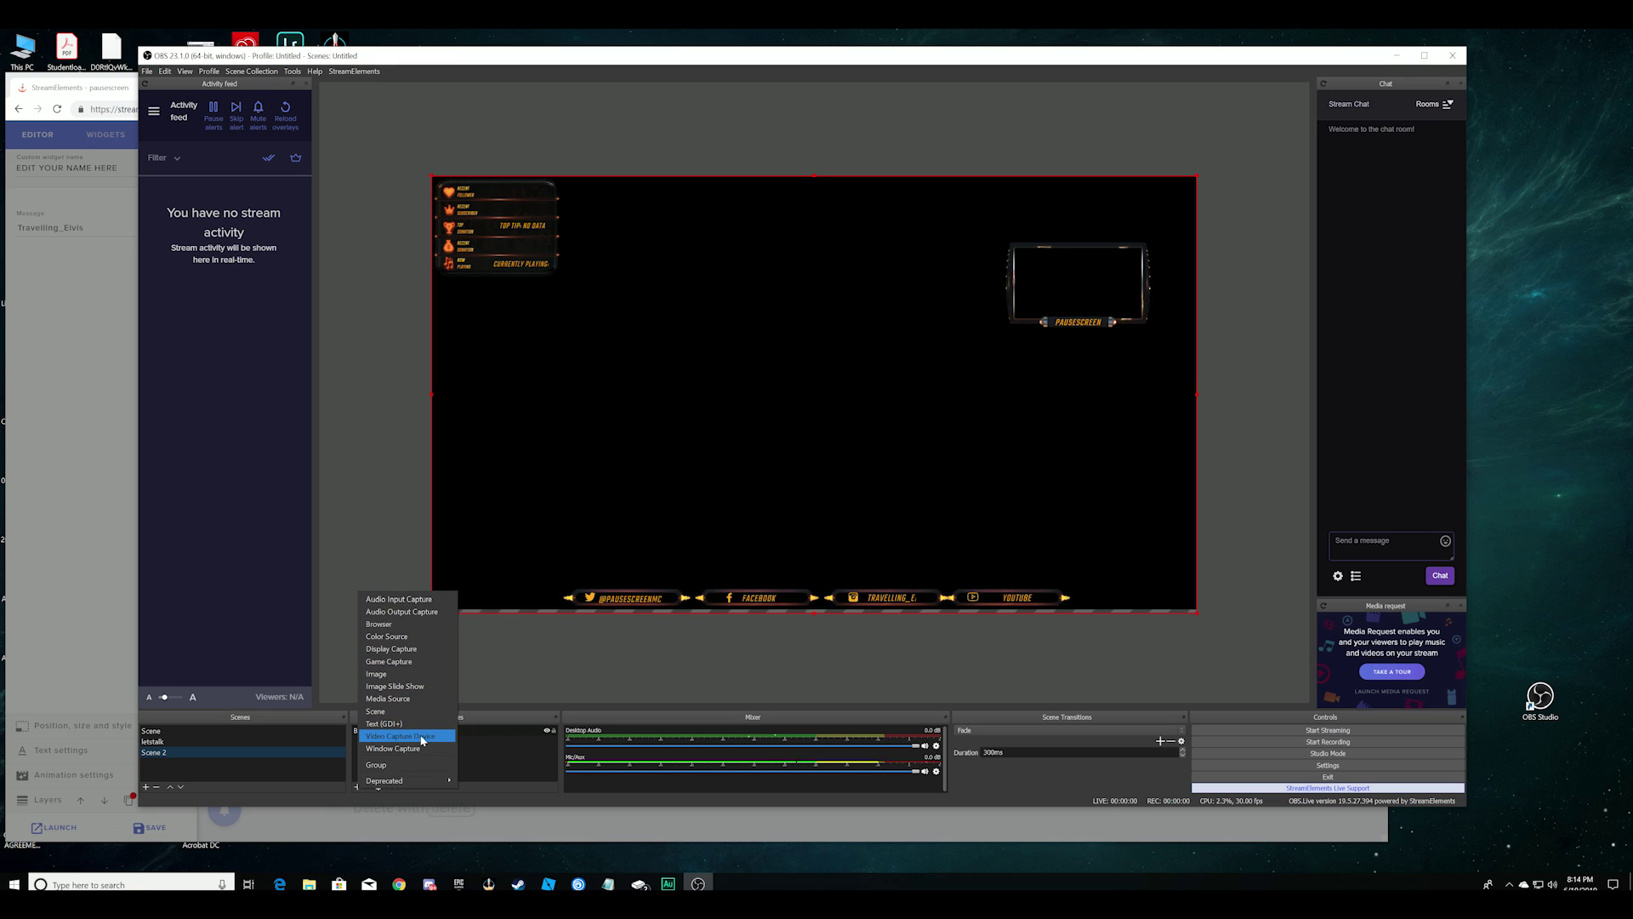
left_click(423, 735)
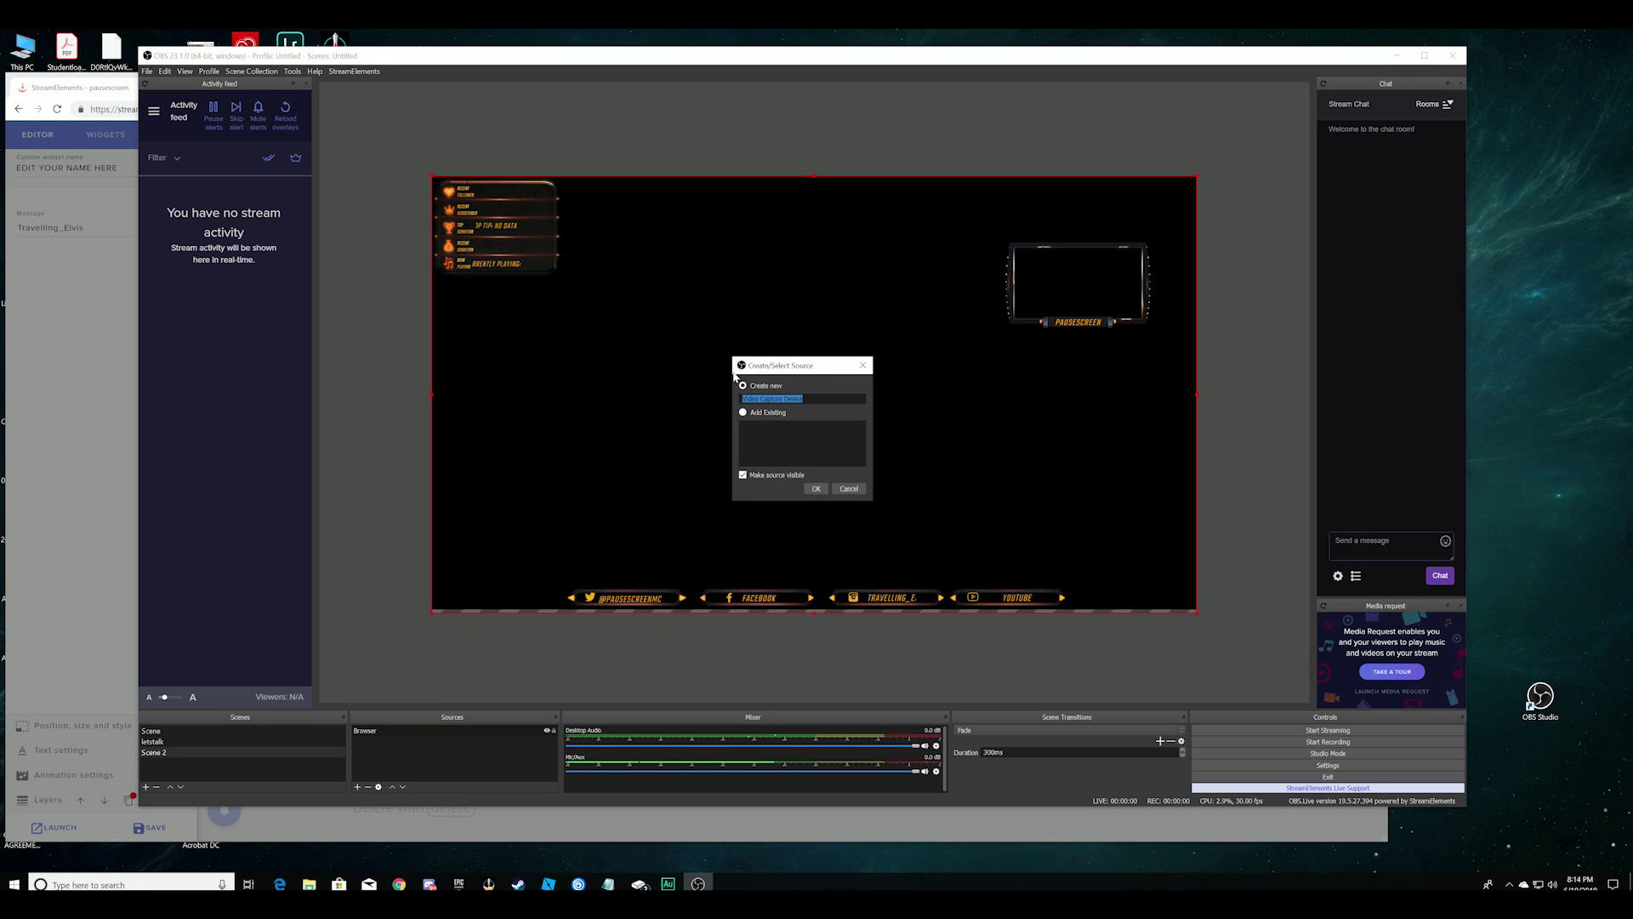
left_click(816, 488)
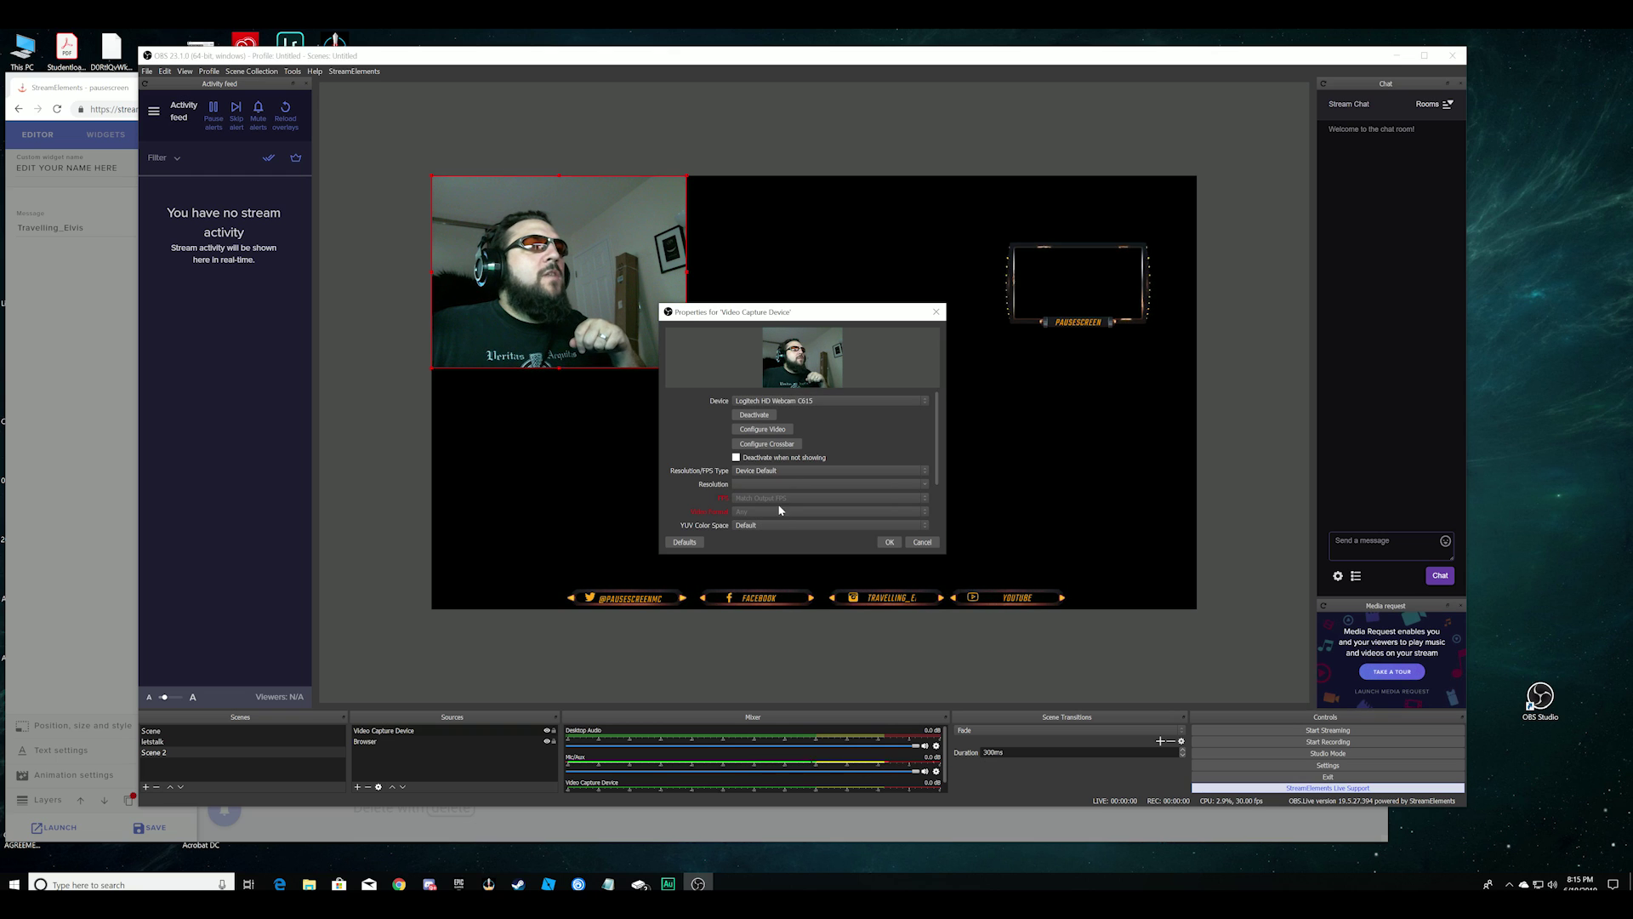
- Give the webcam source a custom resolution of 800x448 and apply its properties
left_click(746, 472)
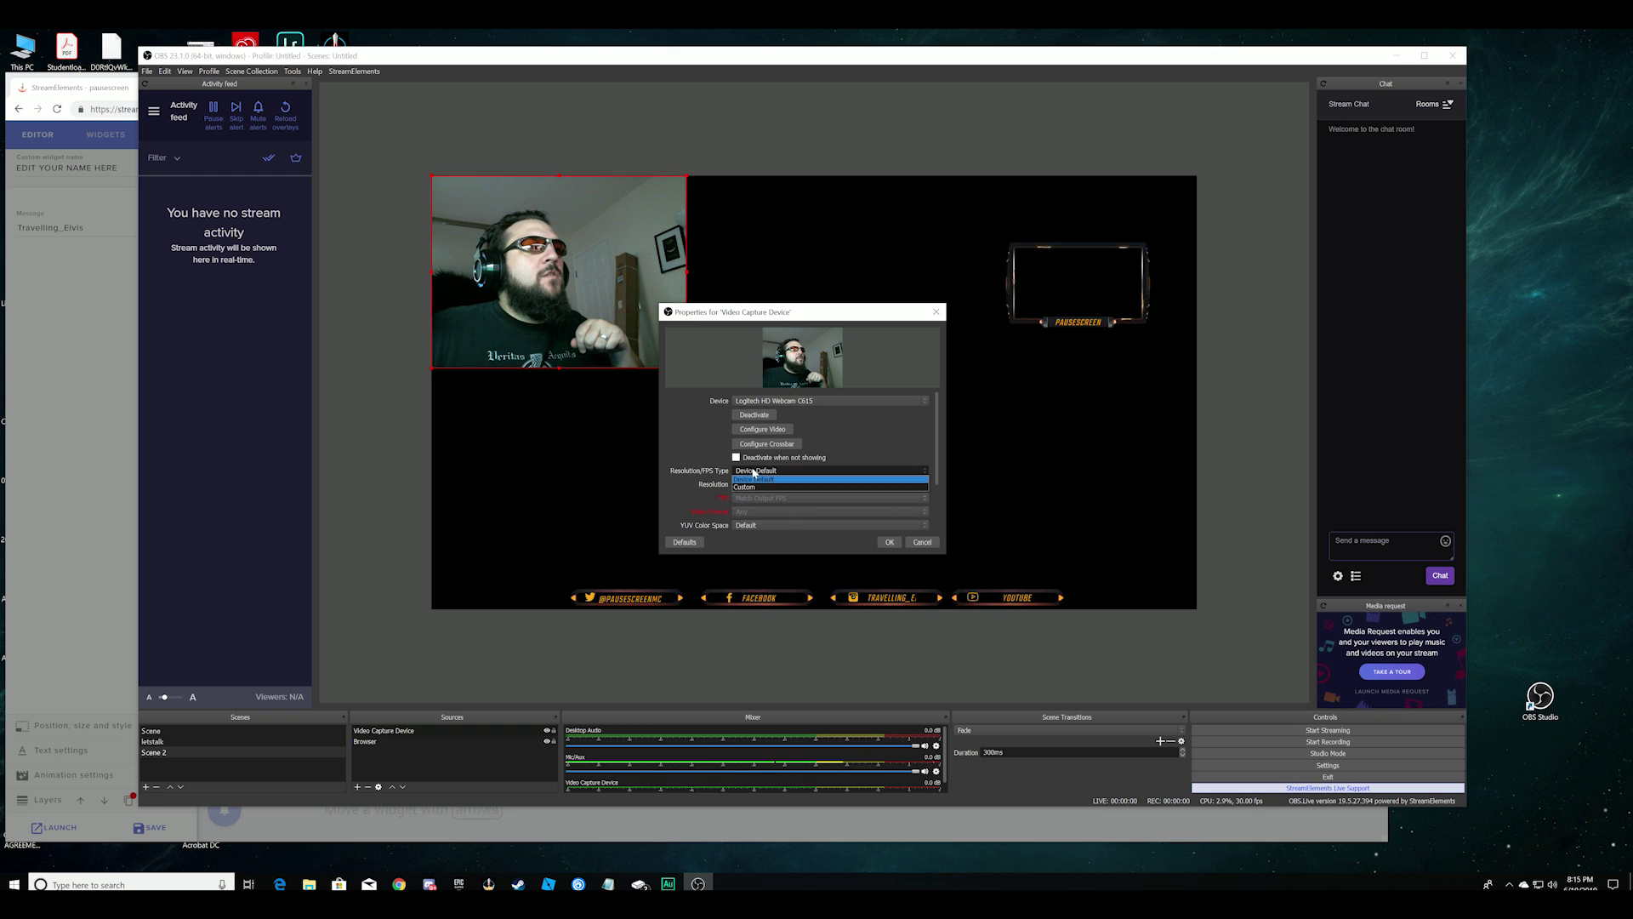
left_click(753, 488)
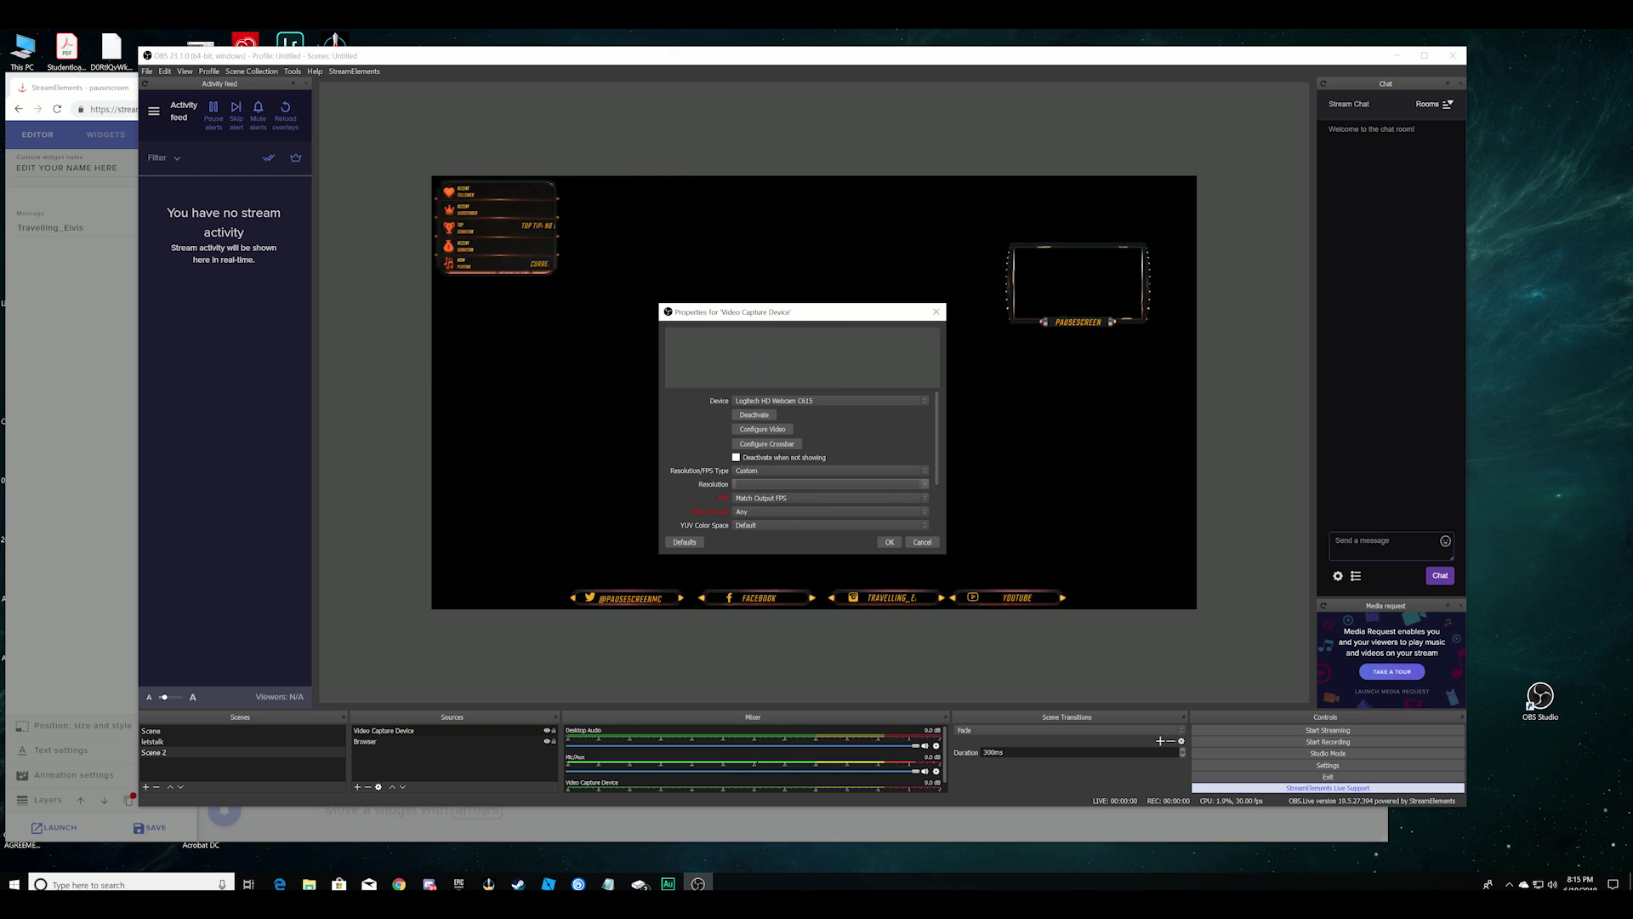
left_click(922, 484)
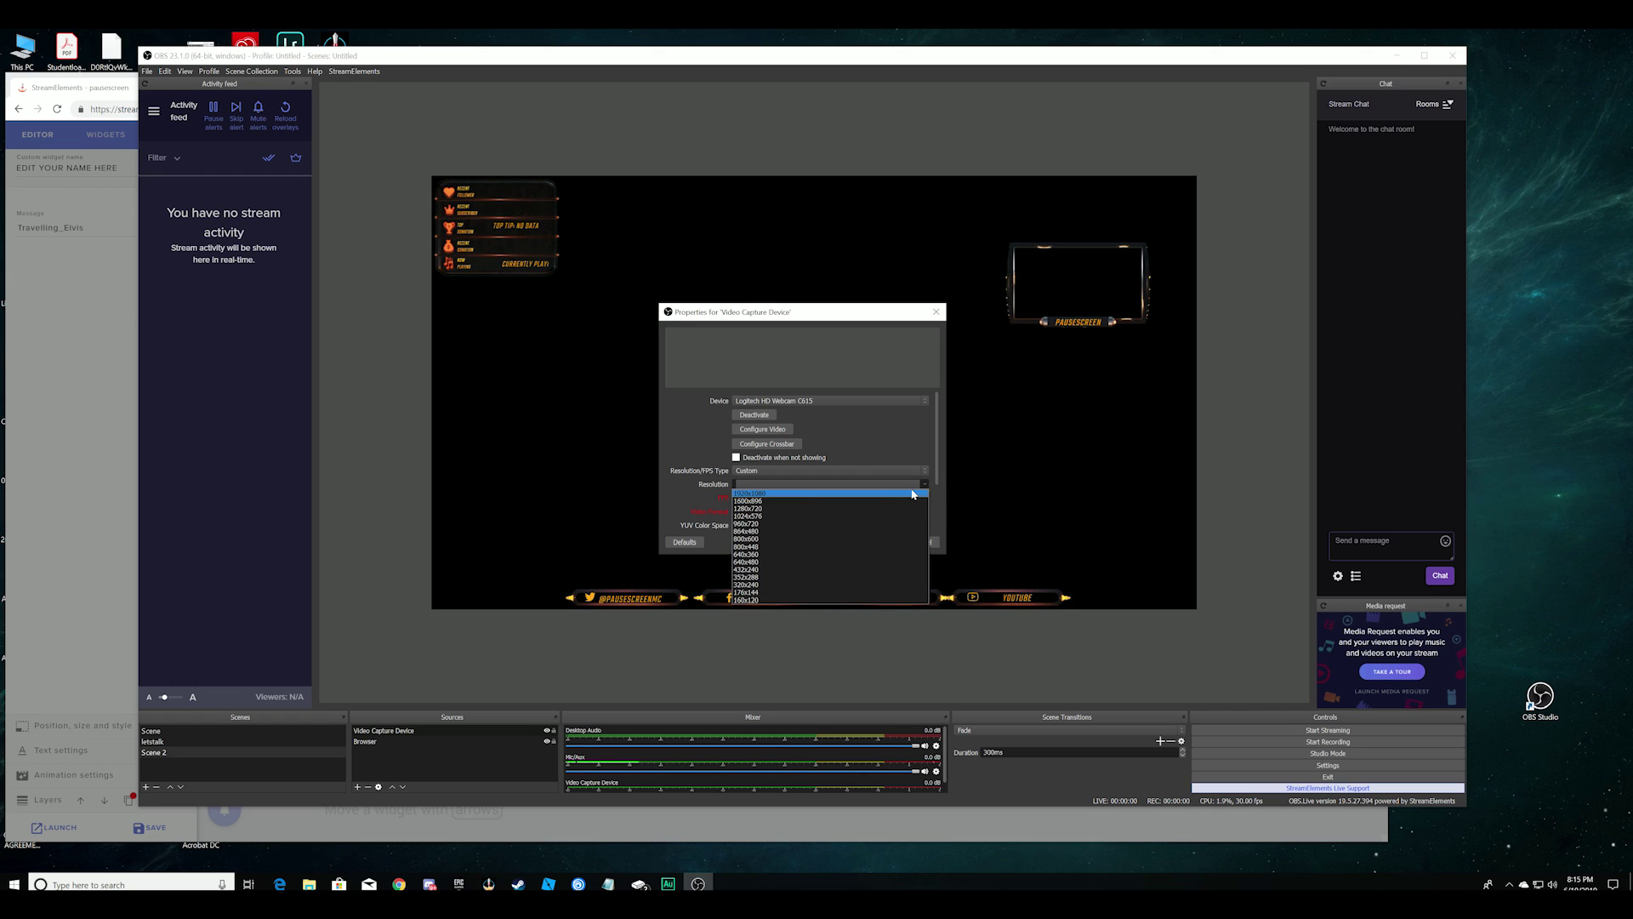
left_click(804, 546)
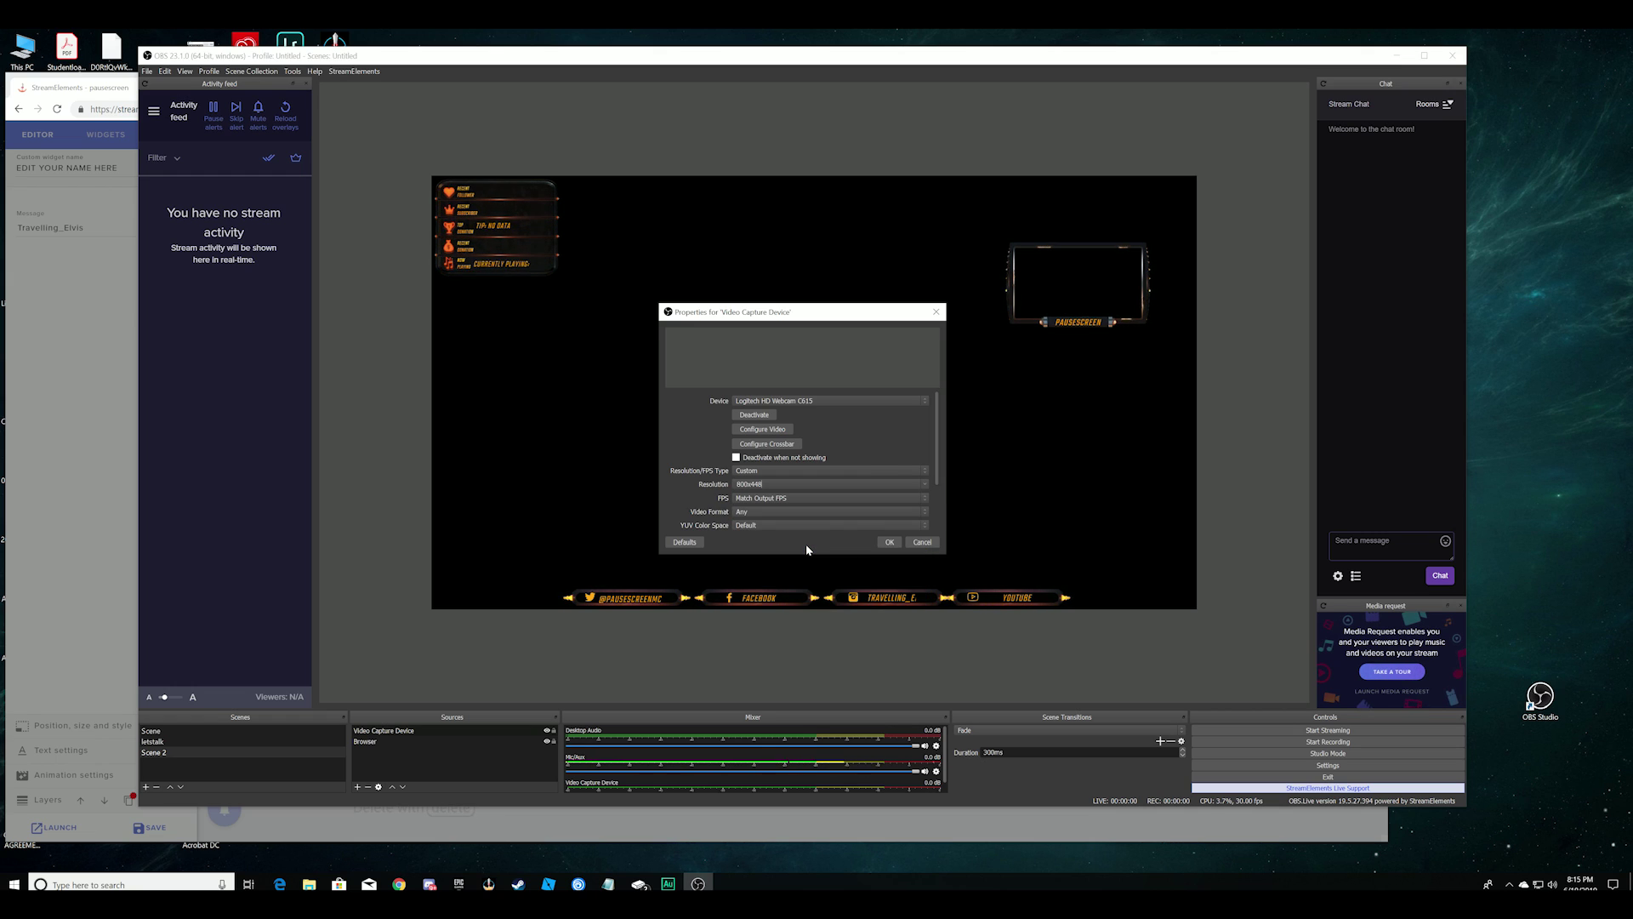
left_click(889, 542)
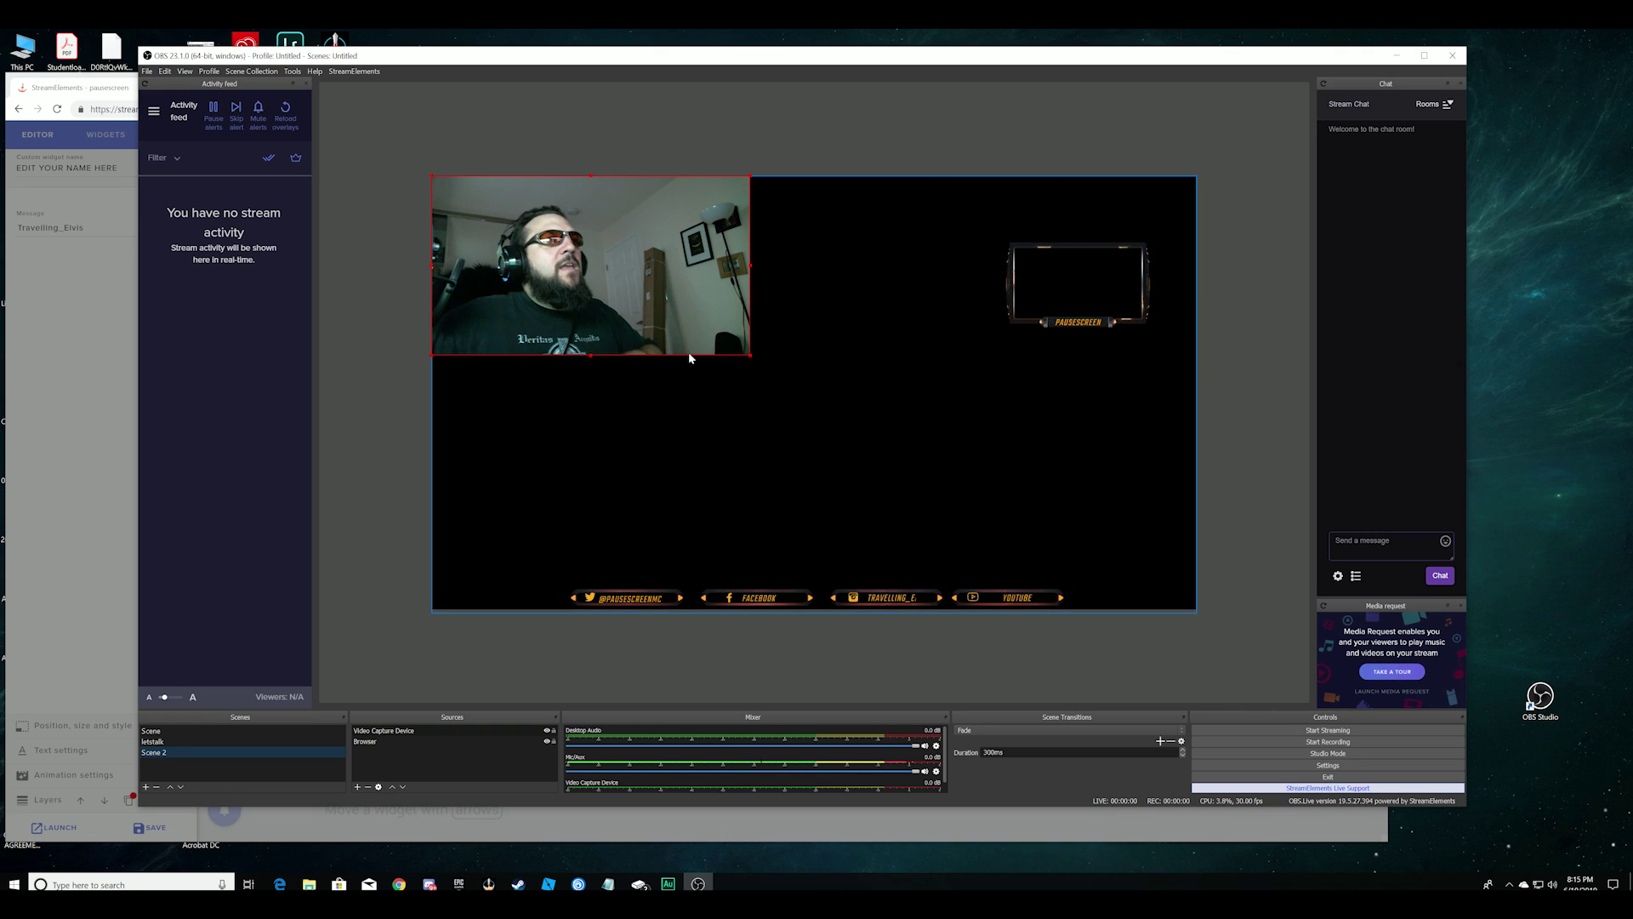
- Shrink and move the webcam picture to fit the overlay's camera frame, and place its source beneath the Browser source
left_click_drag(748, 355, 1093, 298)
left_click_drag(979, 234, 978, 232)
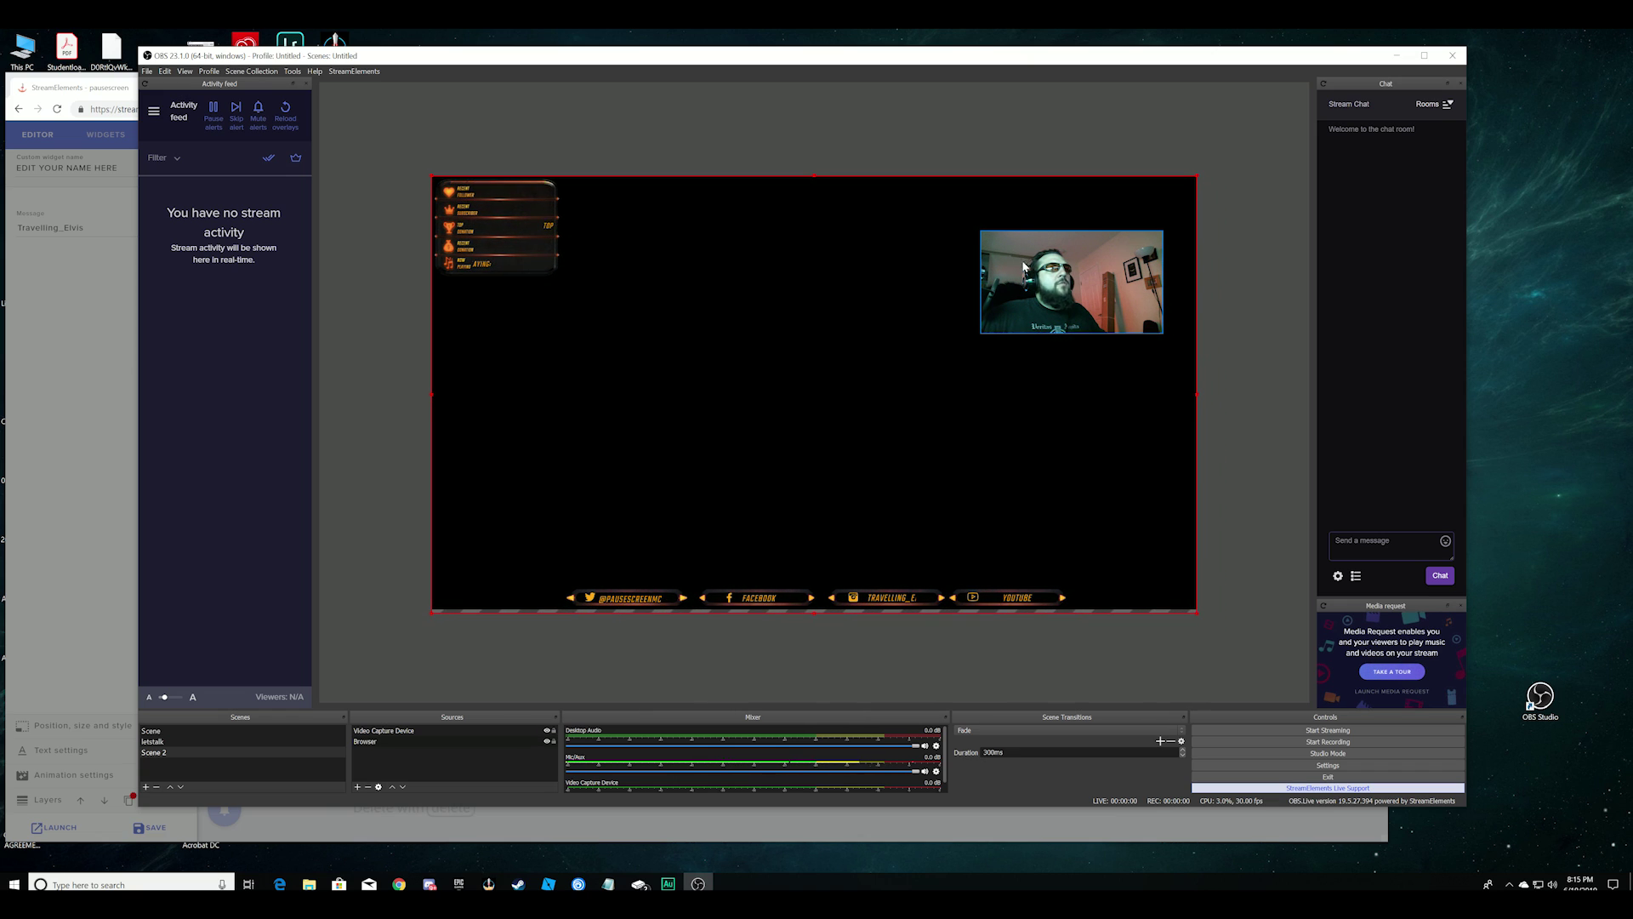
left_click(997, 247)
left_click_drag(982, 231, 1013, 249)
left_click_drag(1114, 307, 1101, 296)
left_click(384, 732)
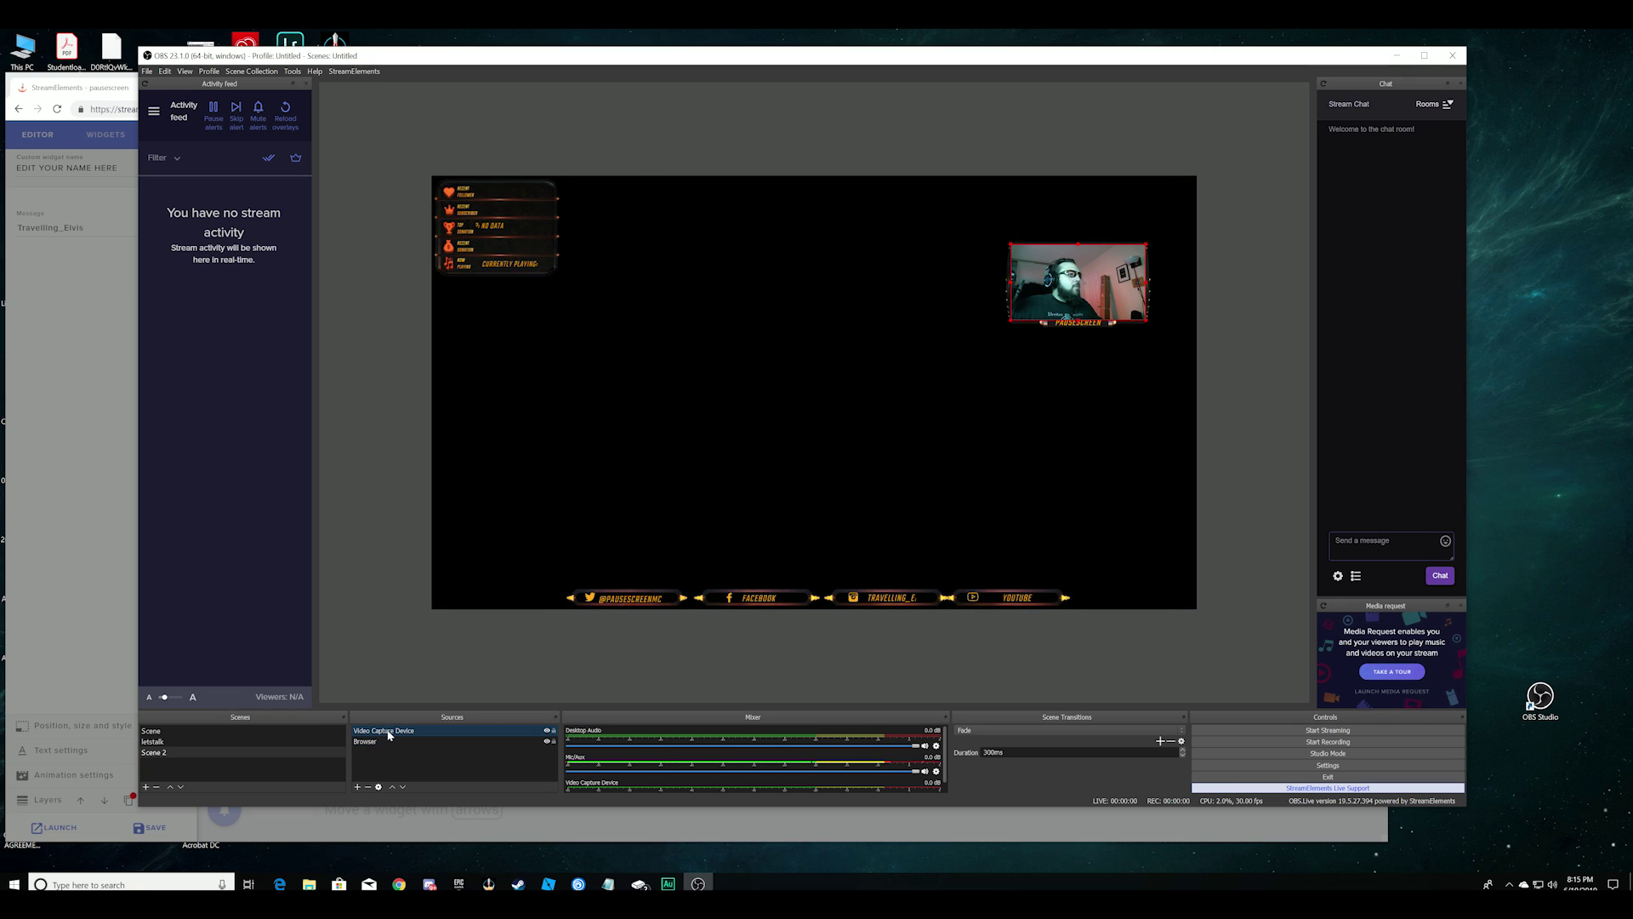
left_click_drag(387, 733, 384, 743)
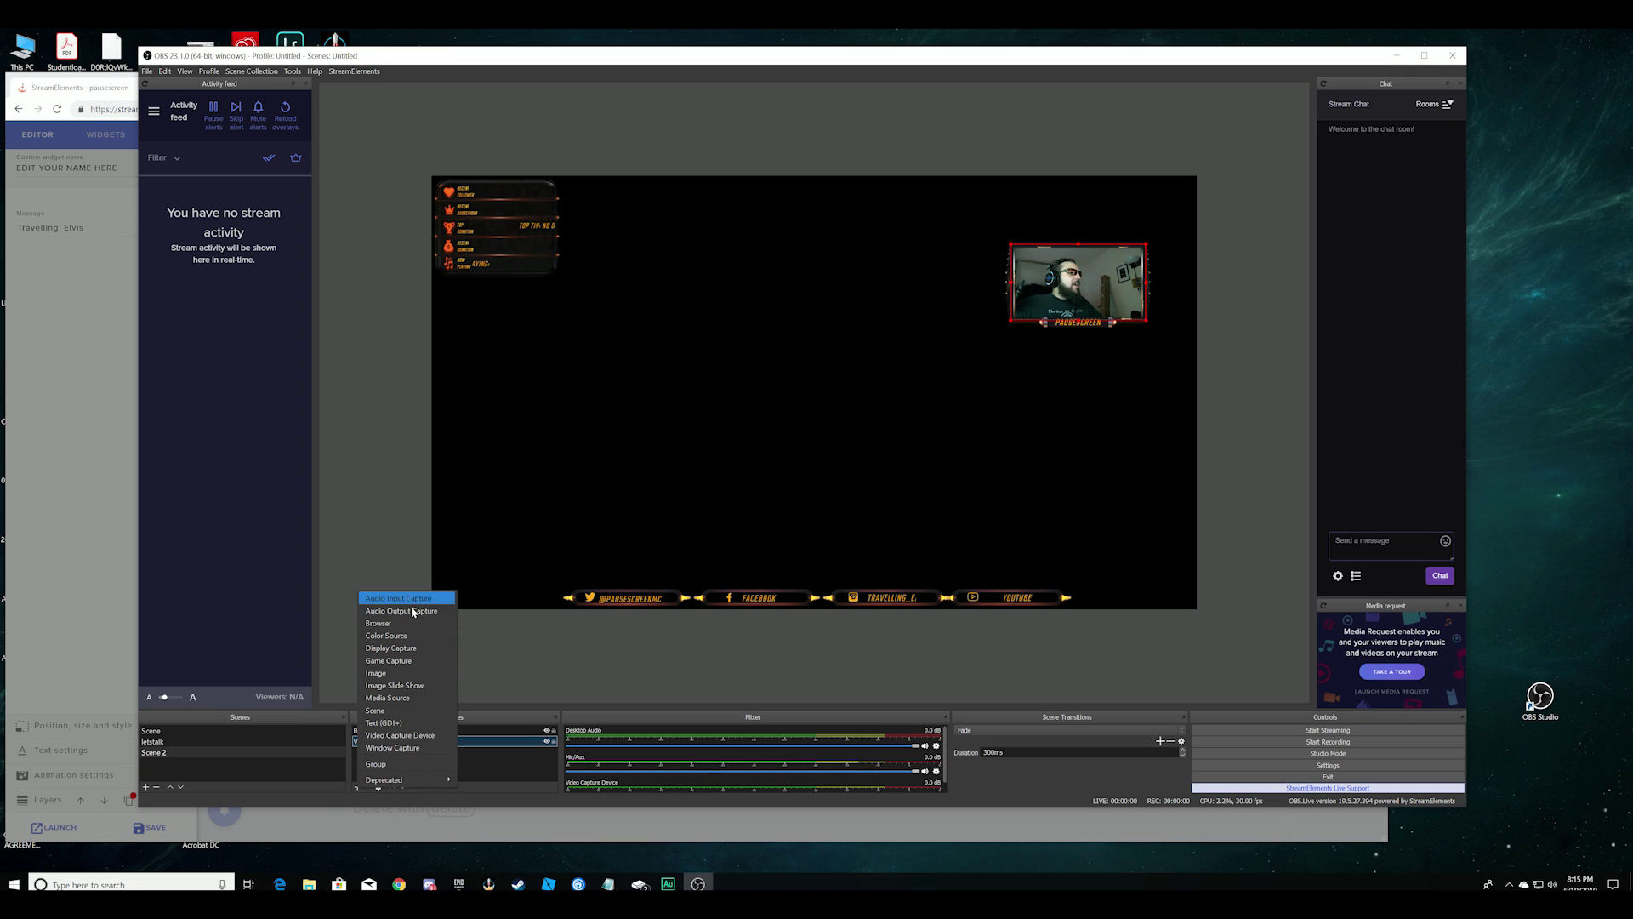
- Add a new Game Capture source named Apex Fortnite to Scene 2
left_click(411, 662)
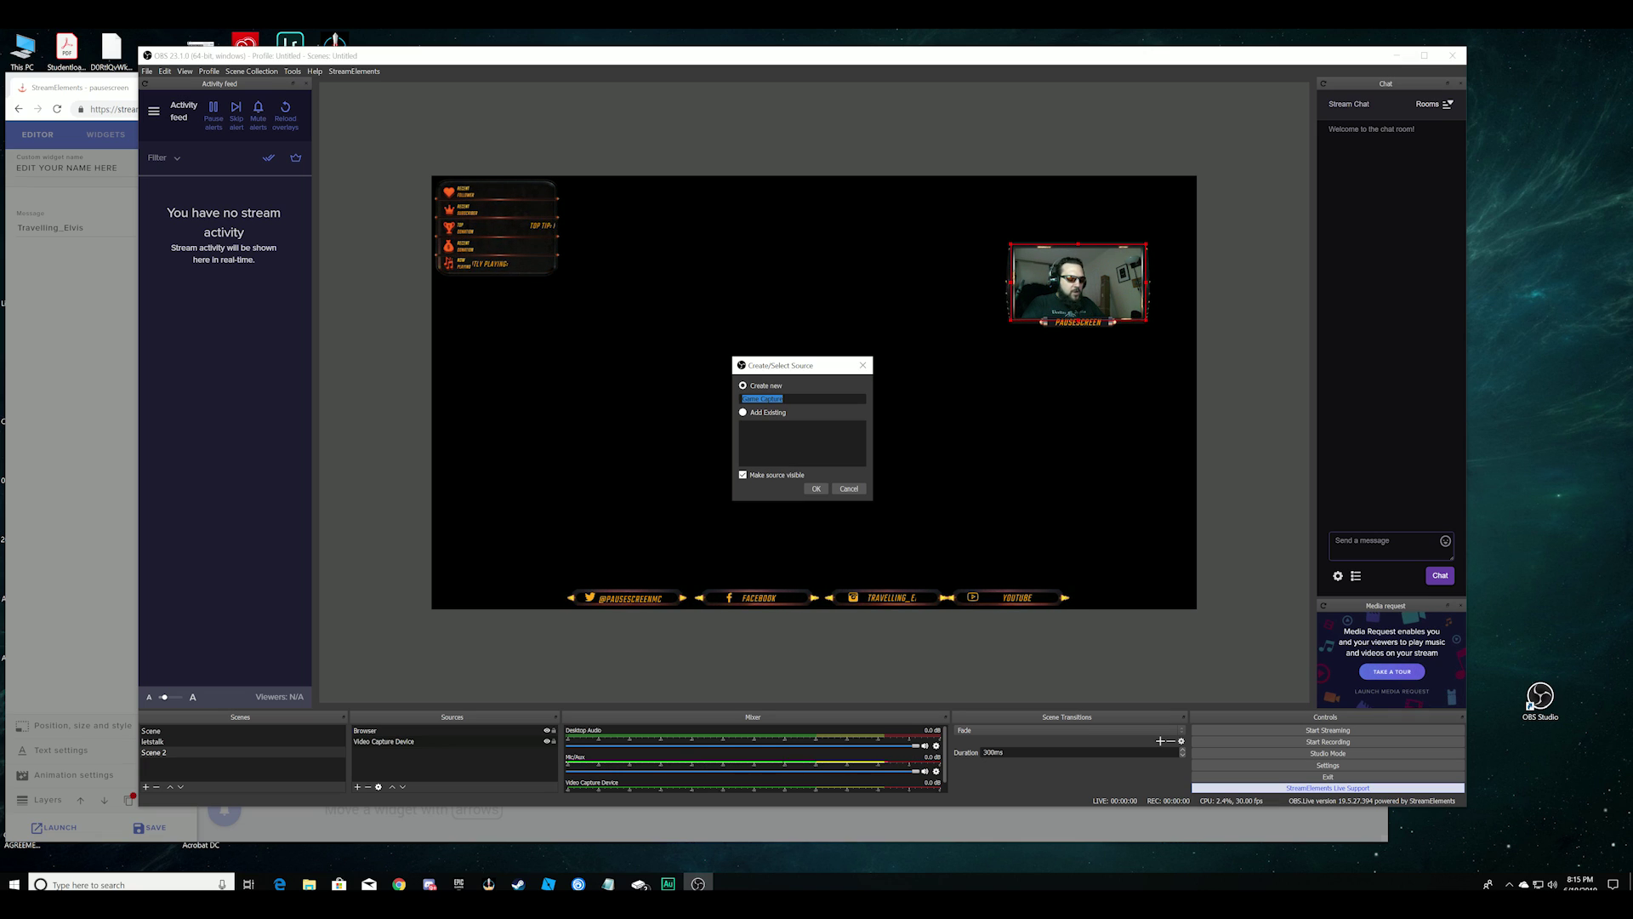
type("Apex")
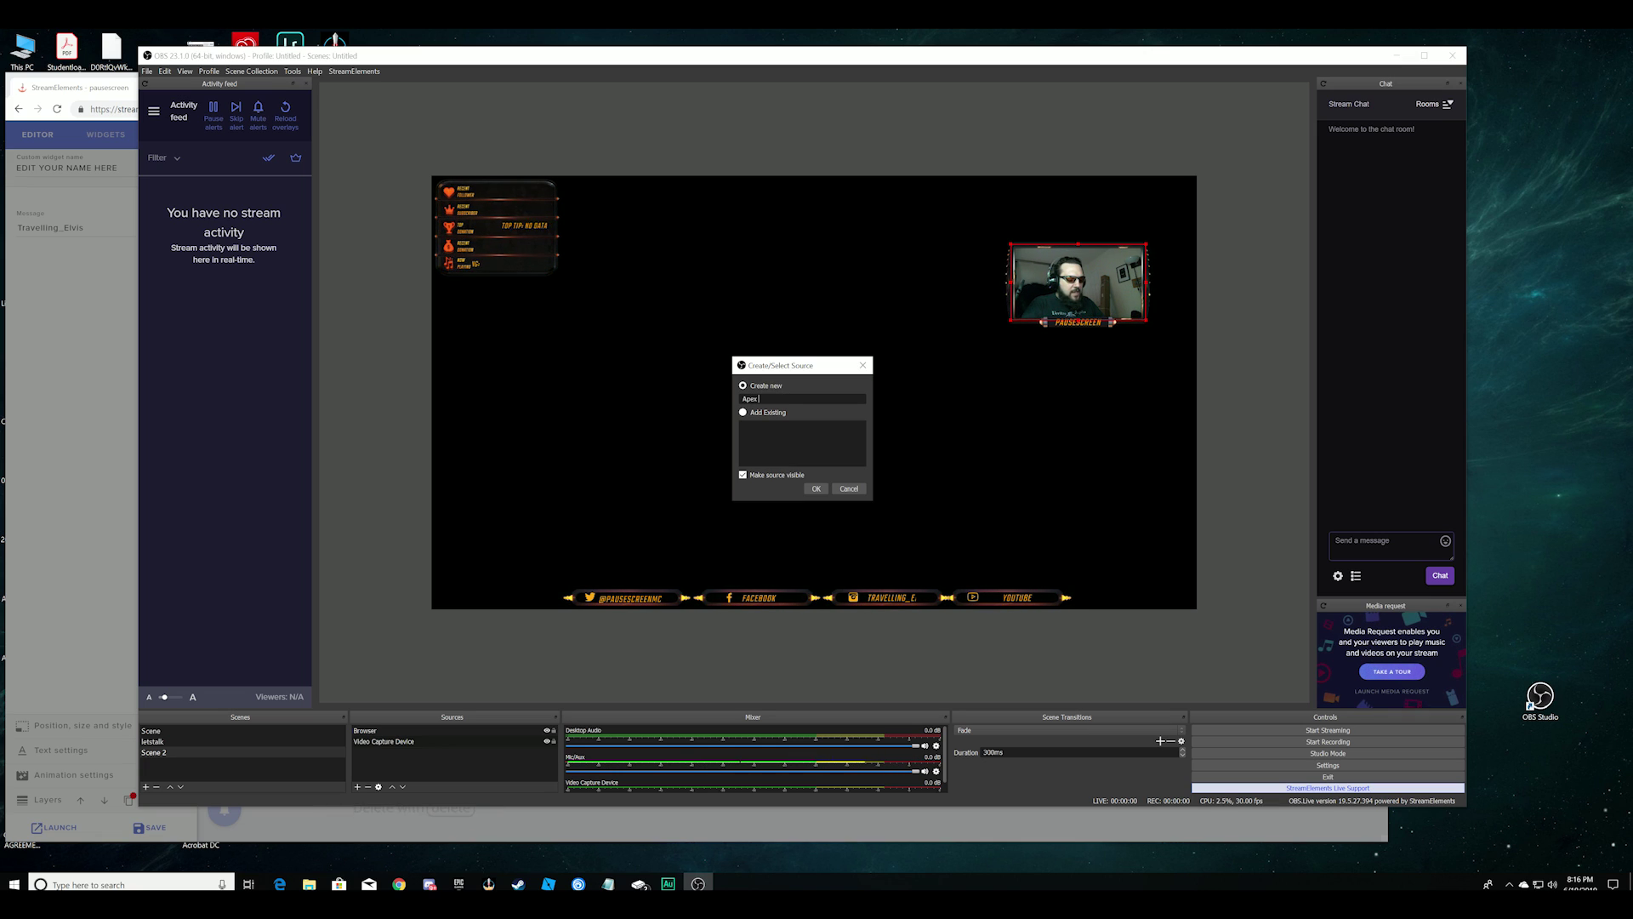
type(" Fortnite")
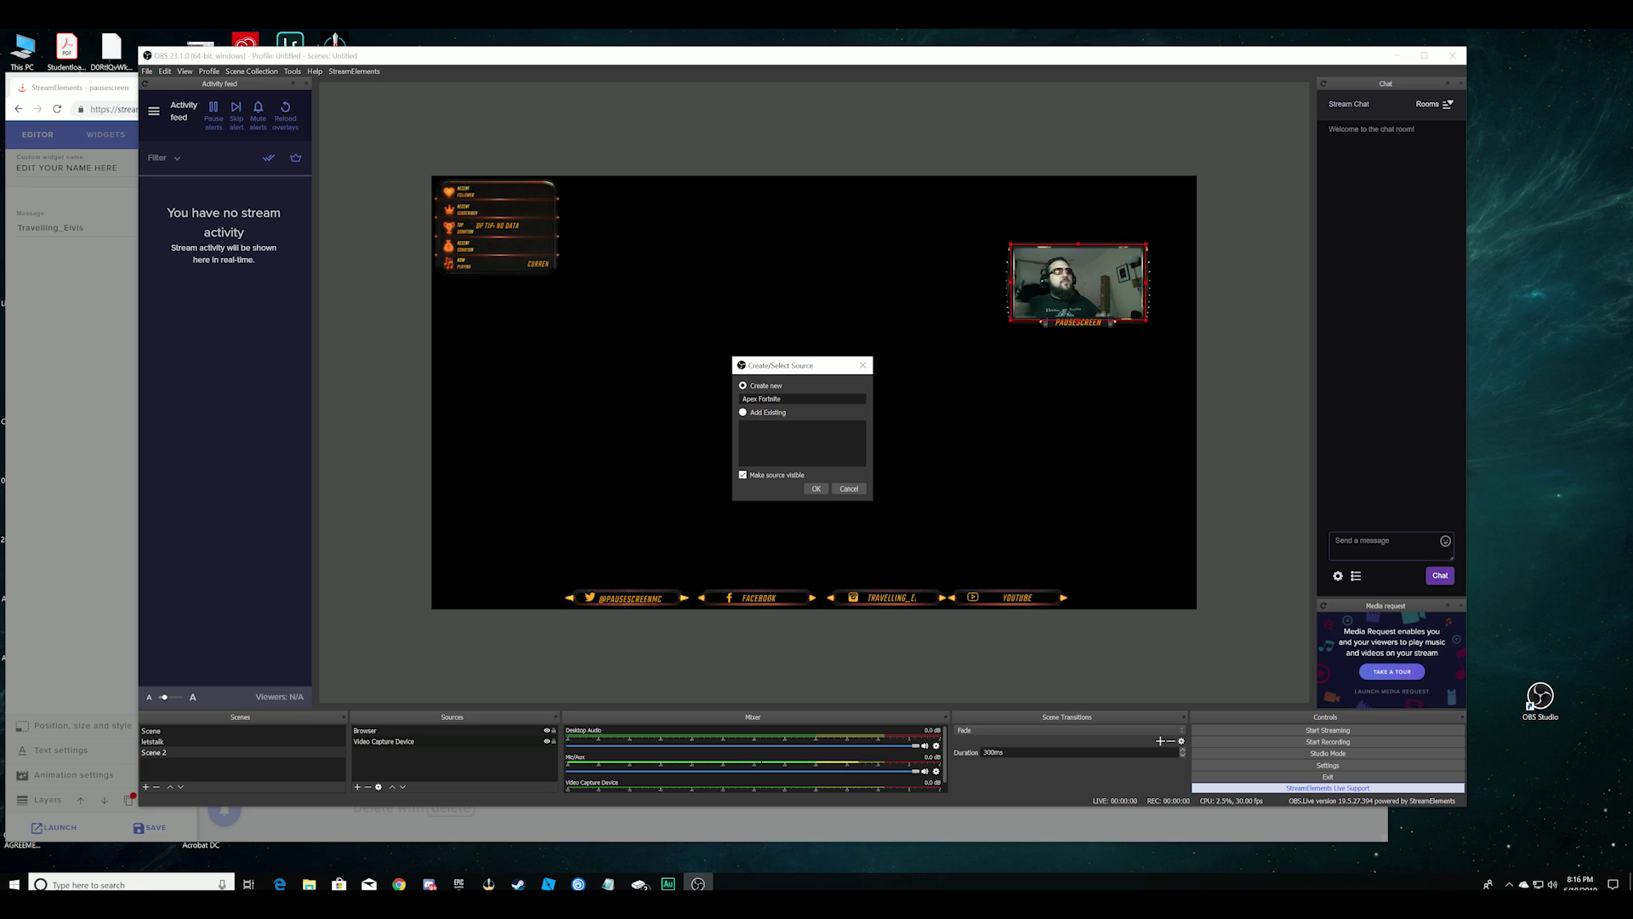
left_click(815, 489)
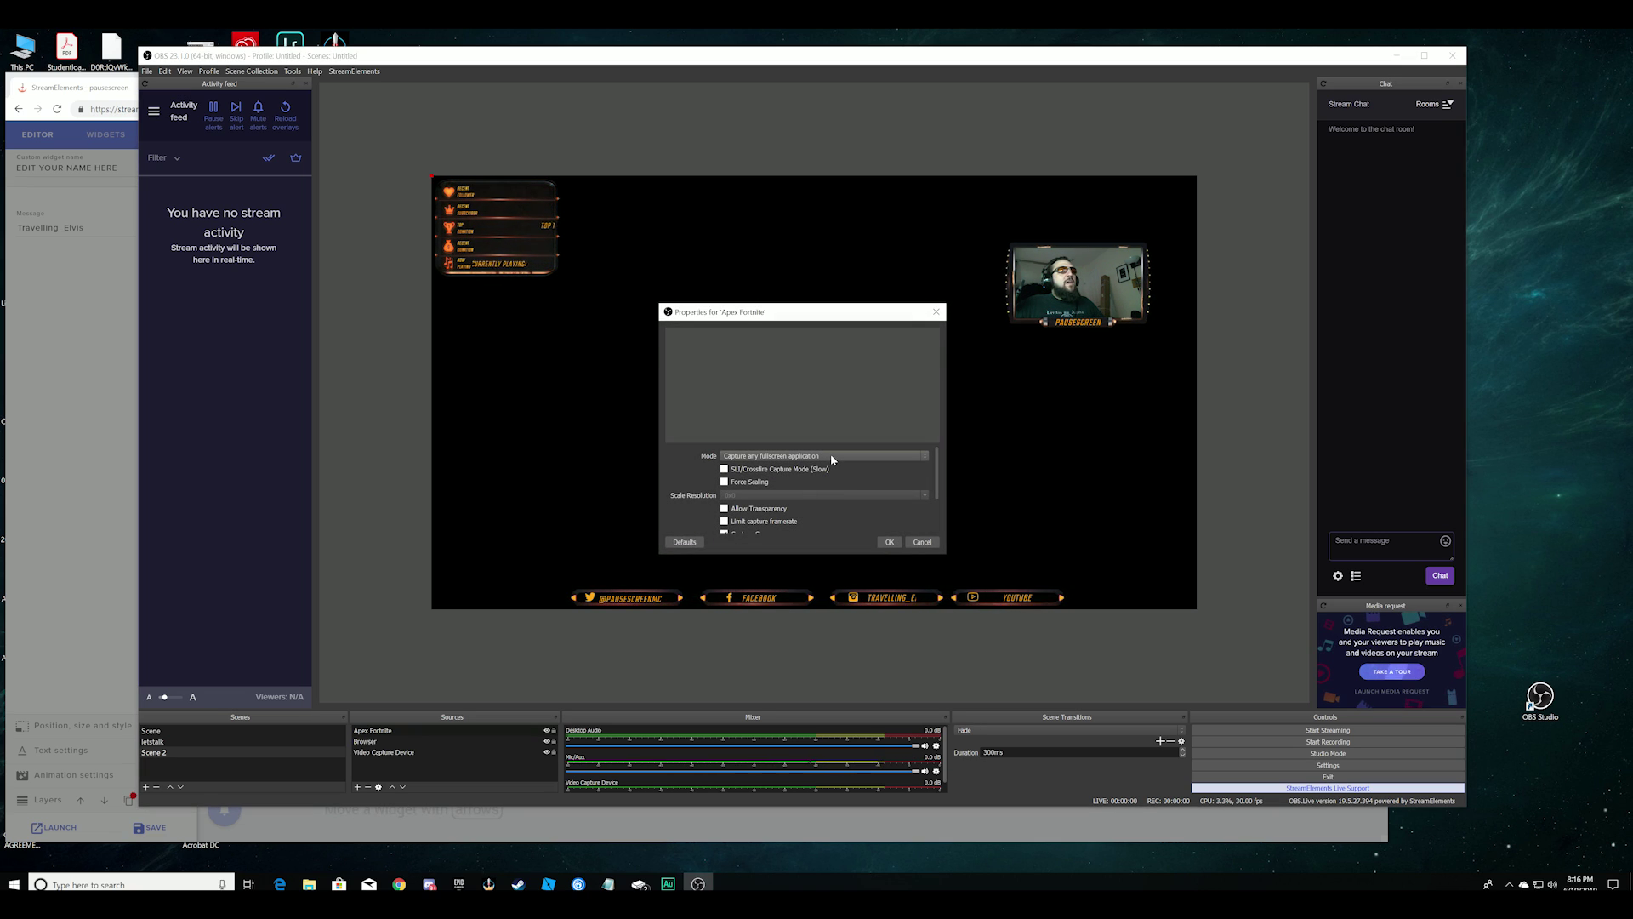
- Use the Capture any fullscreen application mode for the game capture, and place its source beneath the Video Capture Device source
left_click(832, 457)
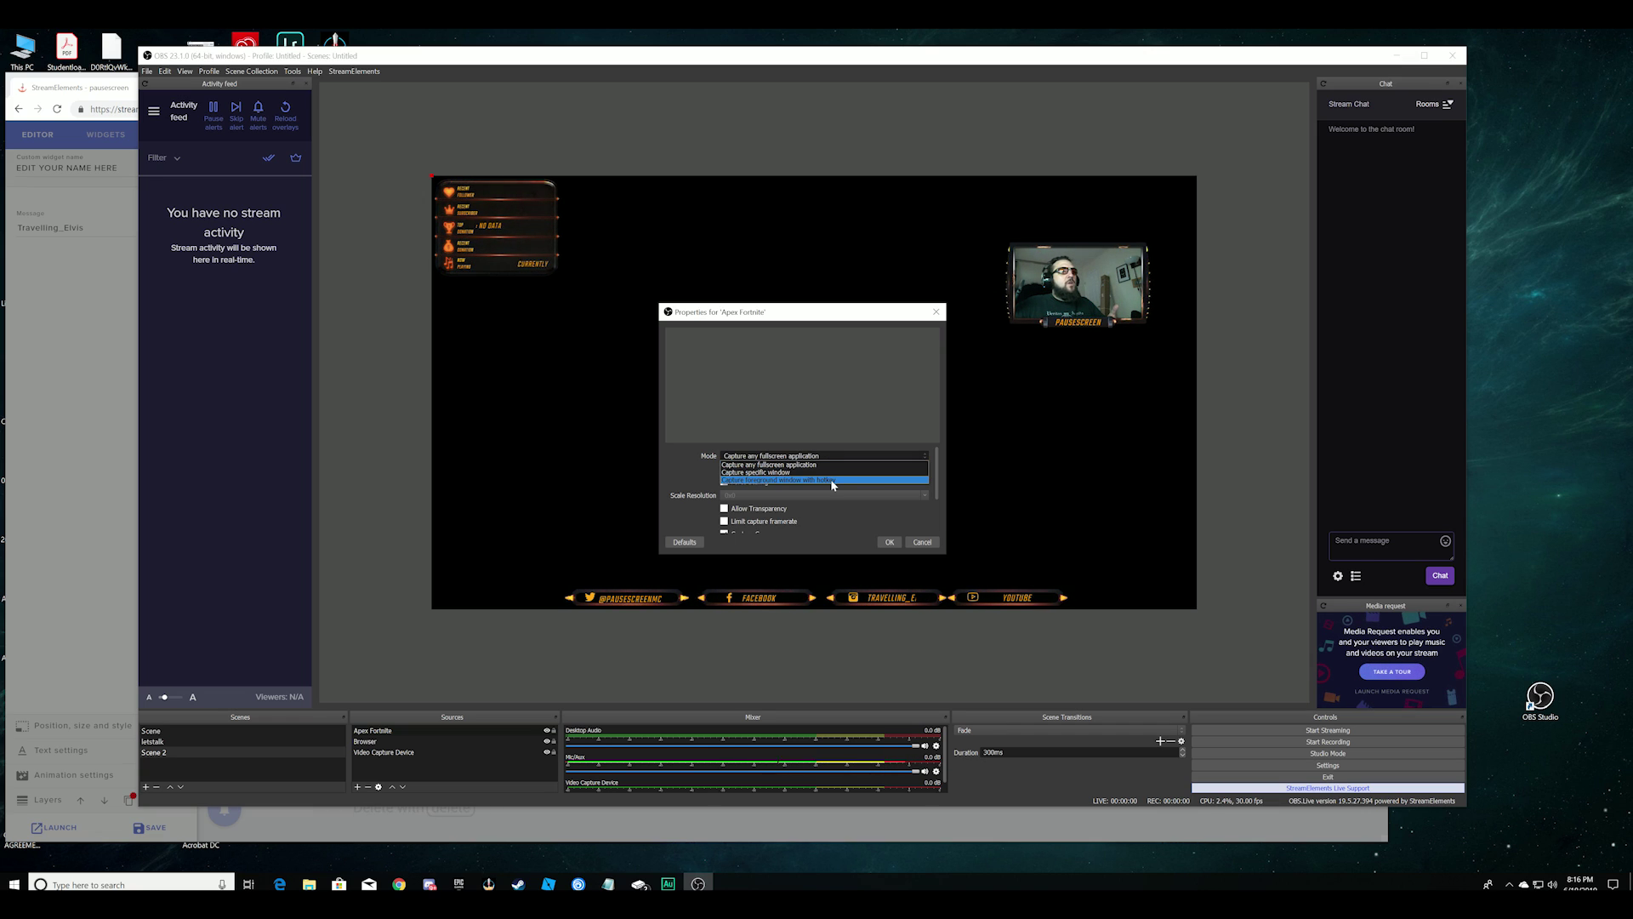
left_click(832, 466)
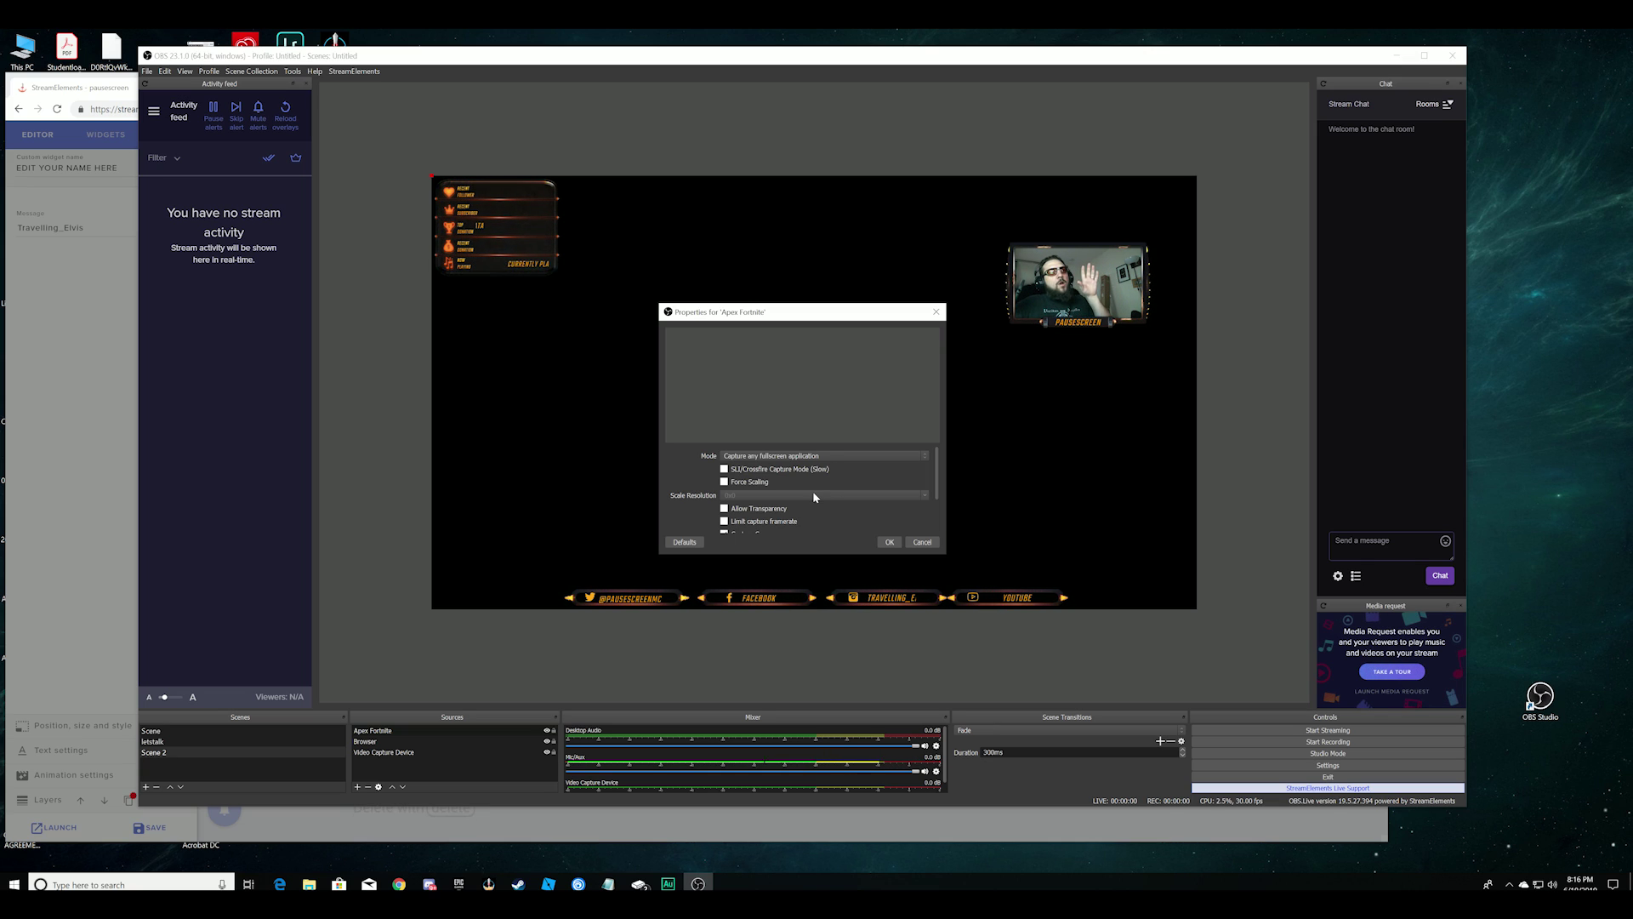
left_click(831, 456)
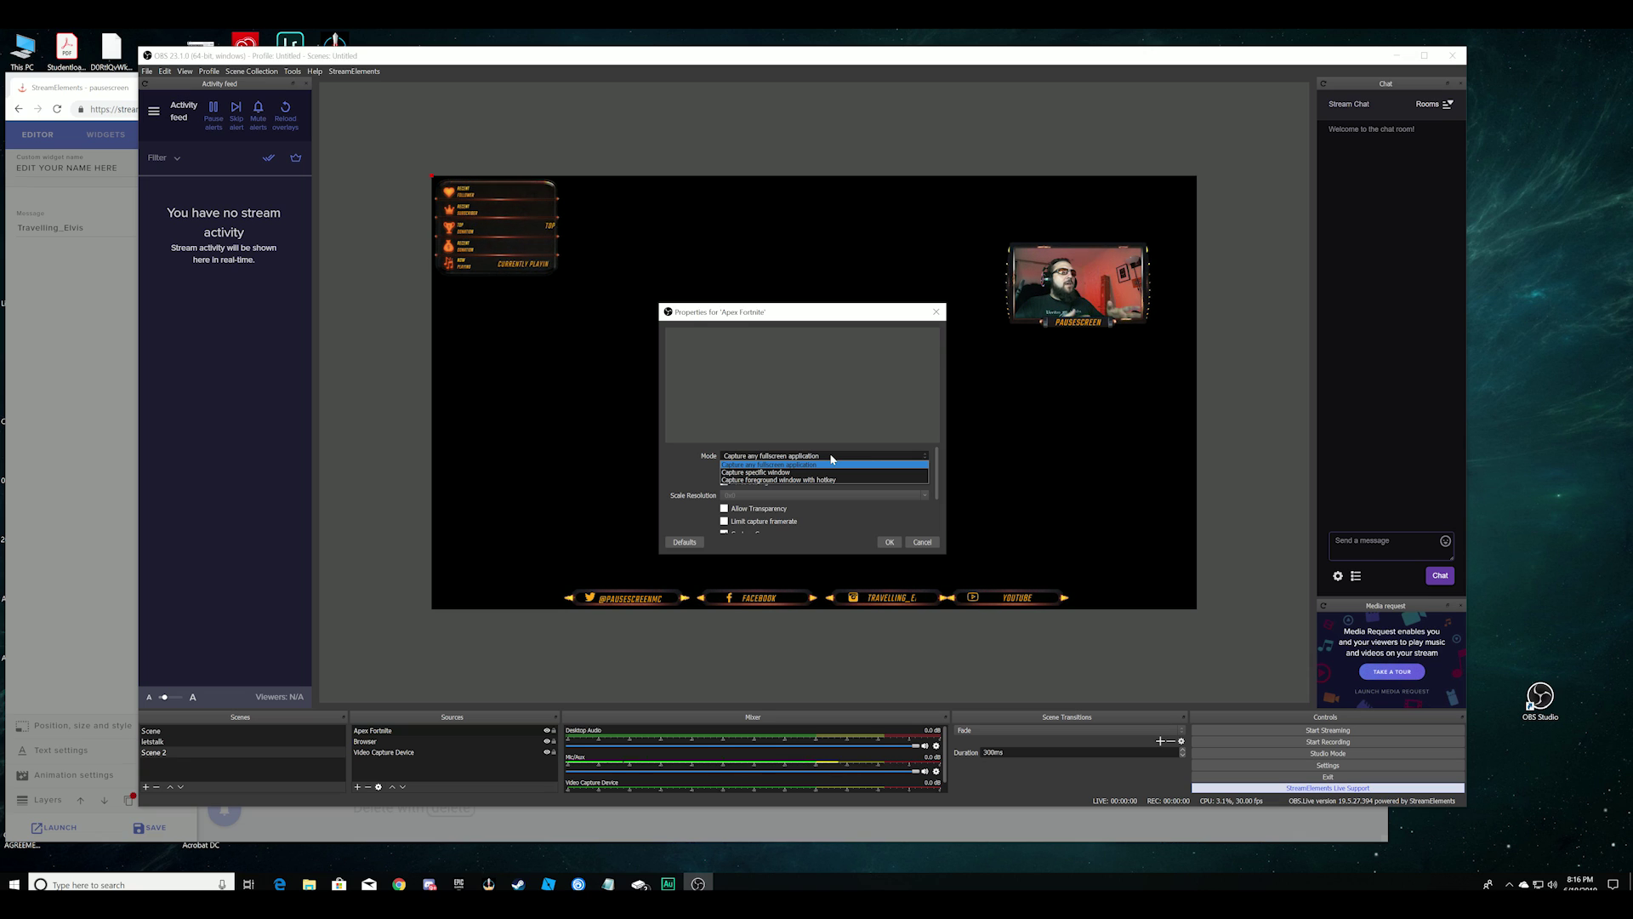
right_click(375, 736)
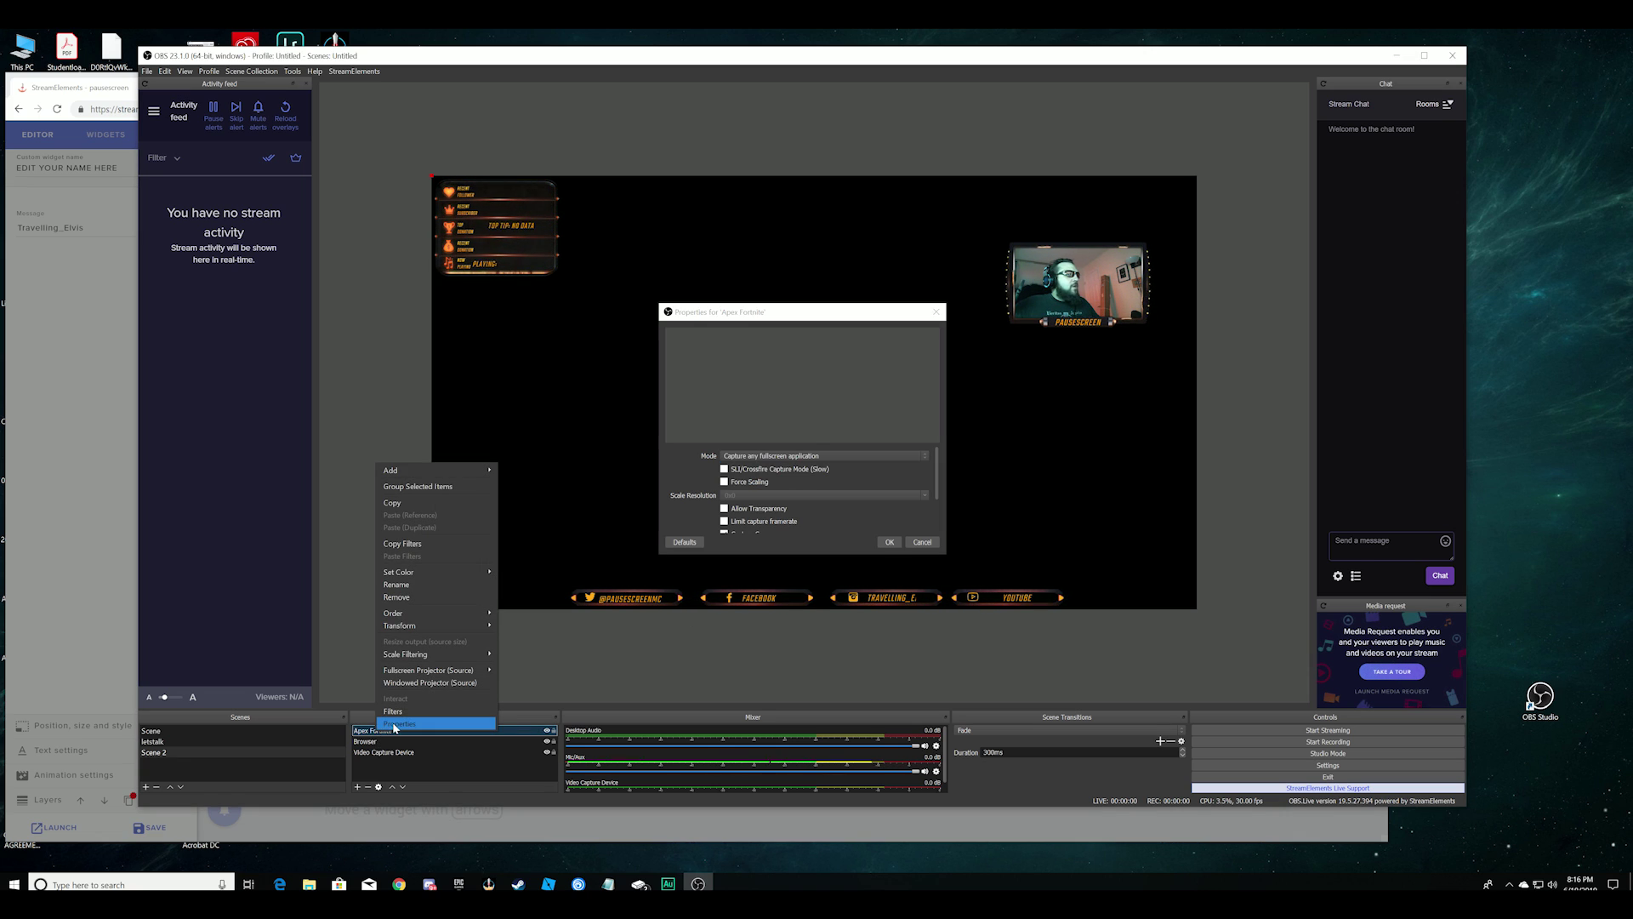
left_click(414, 728)
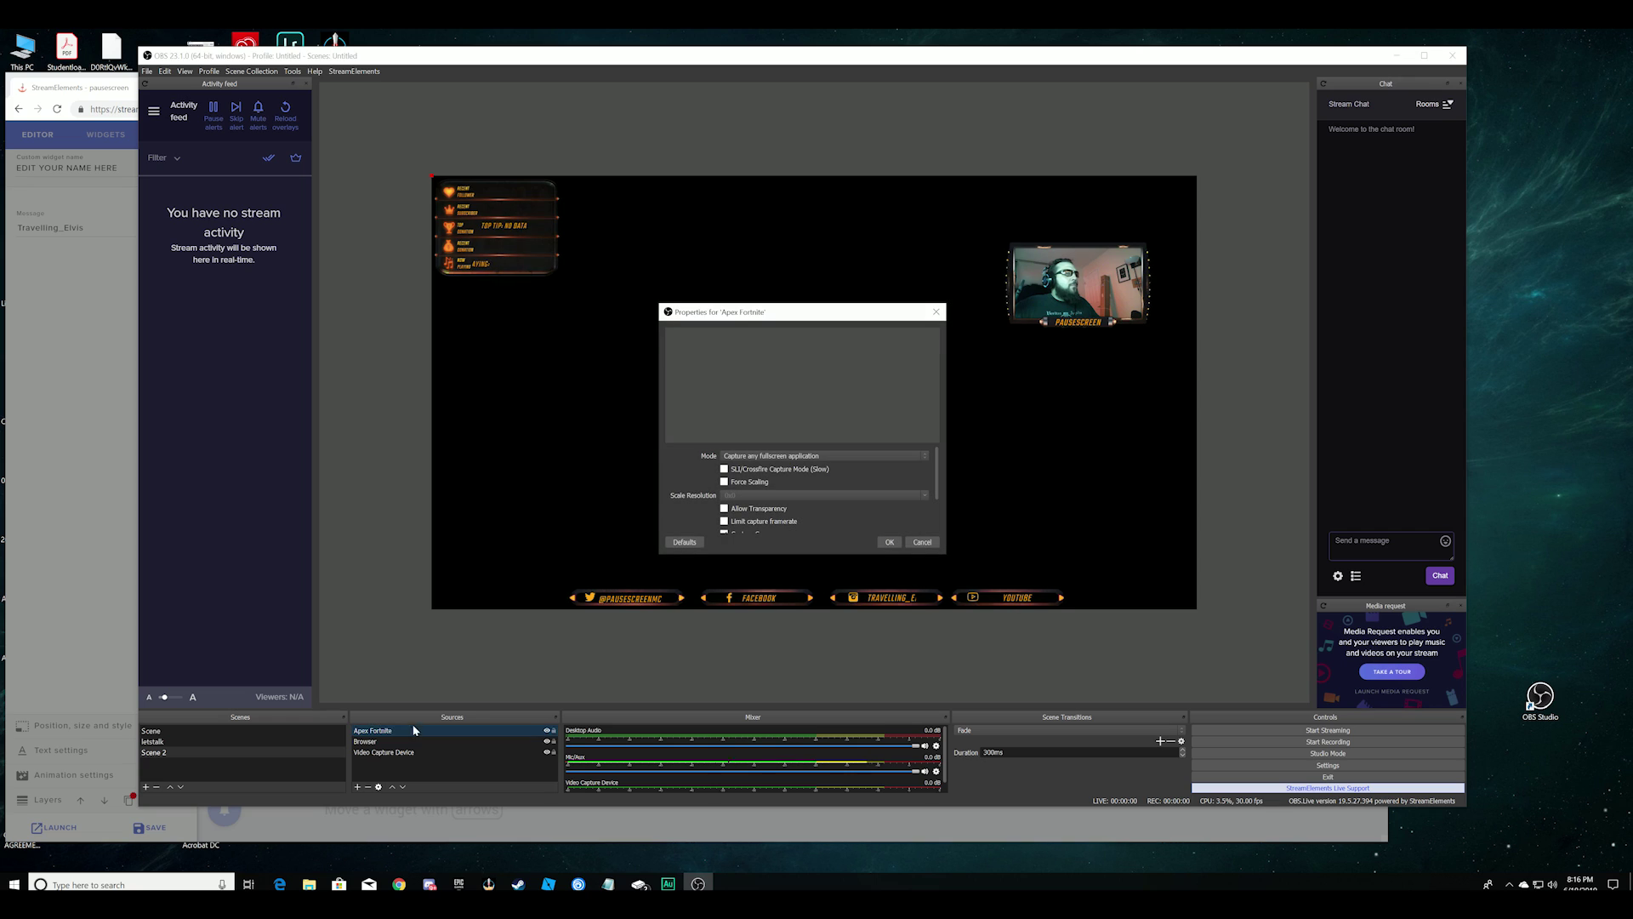
left_click(822, 457)
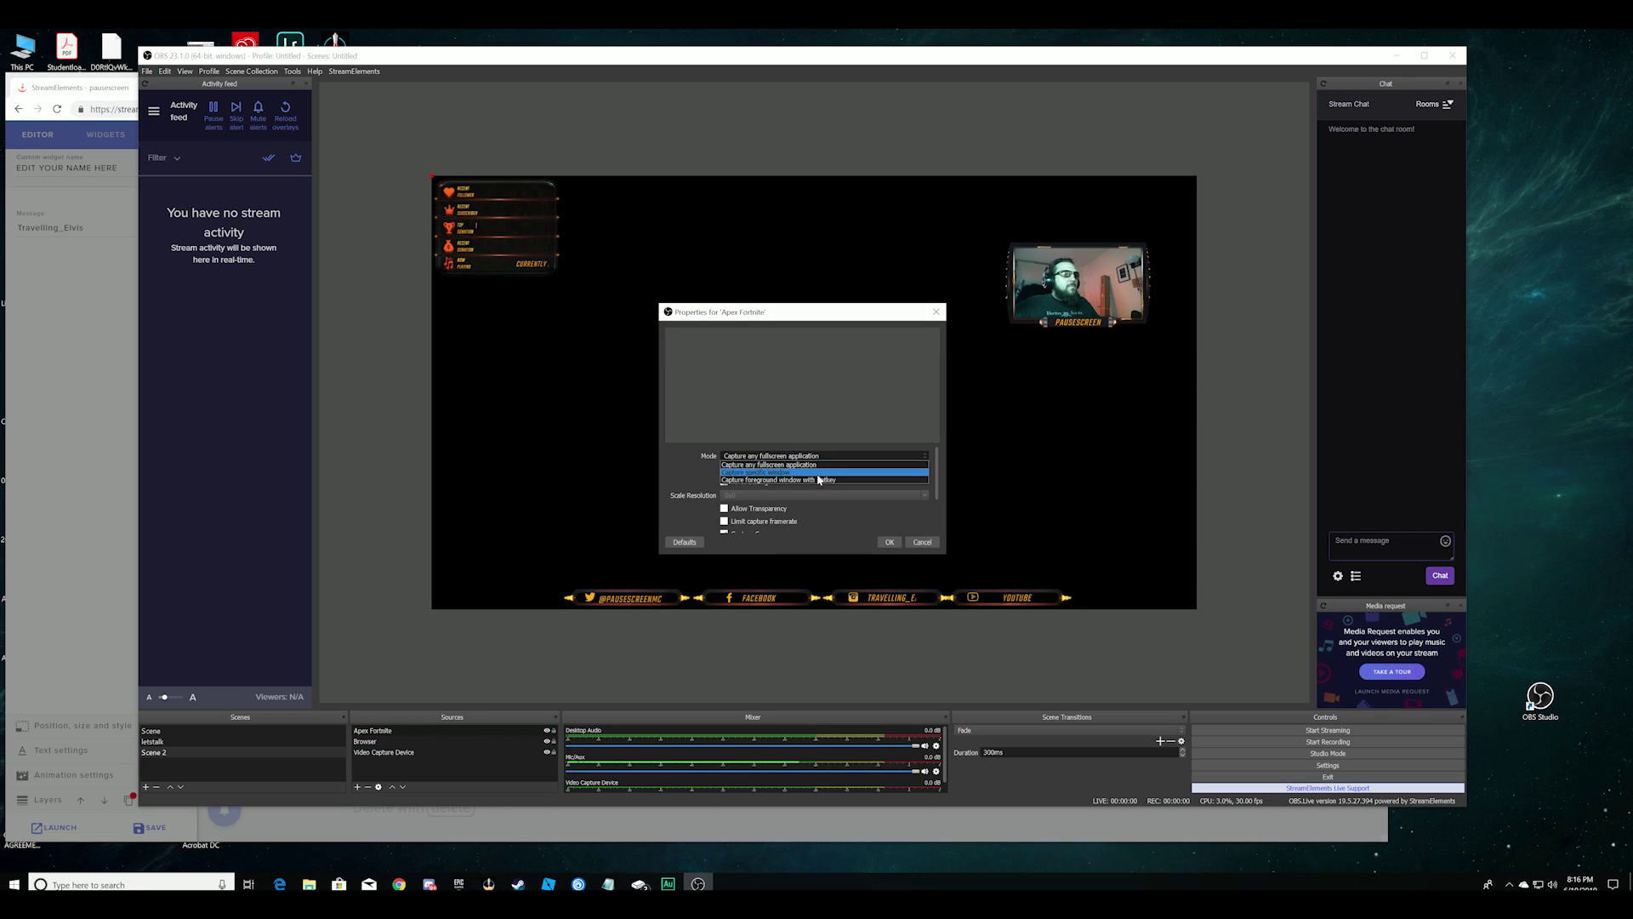
left_click(841, 464)
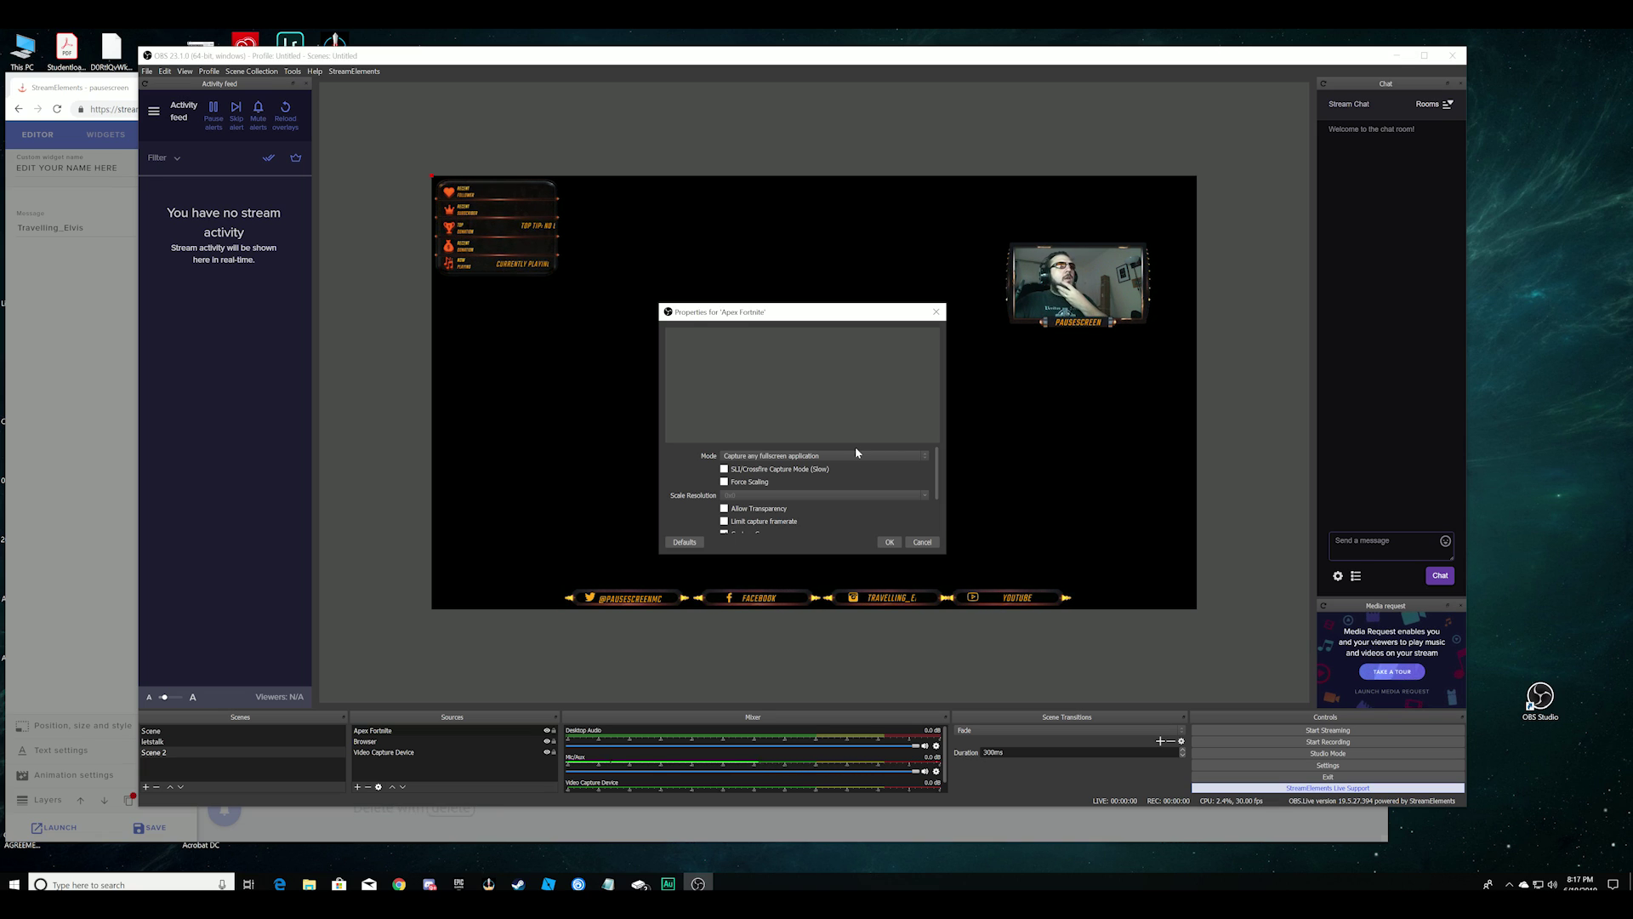
left_click(886, 543)
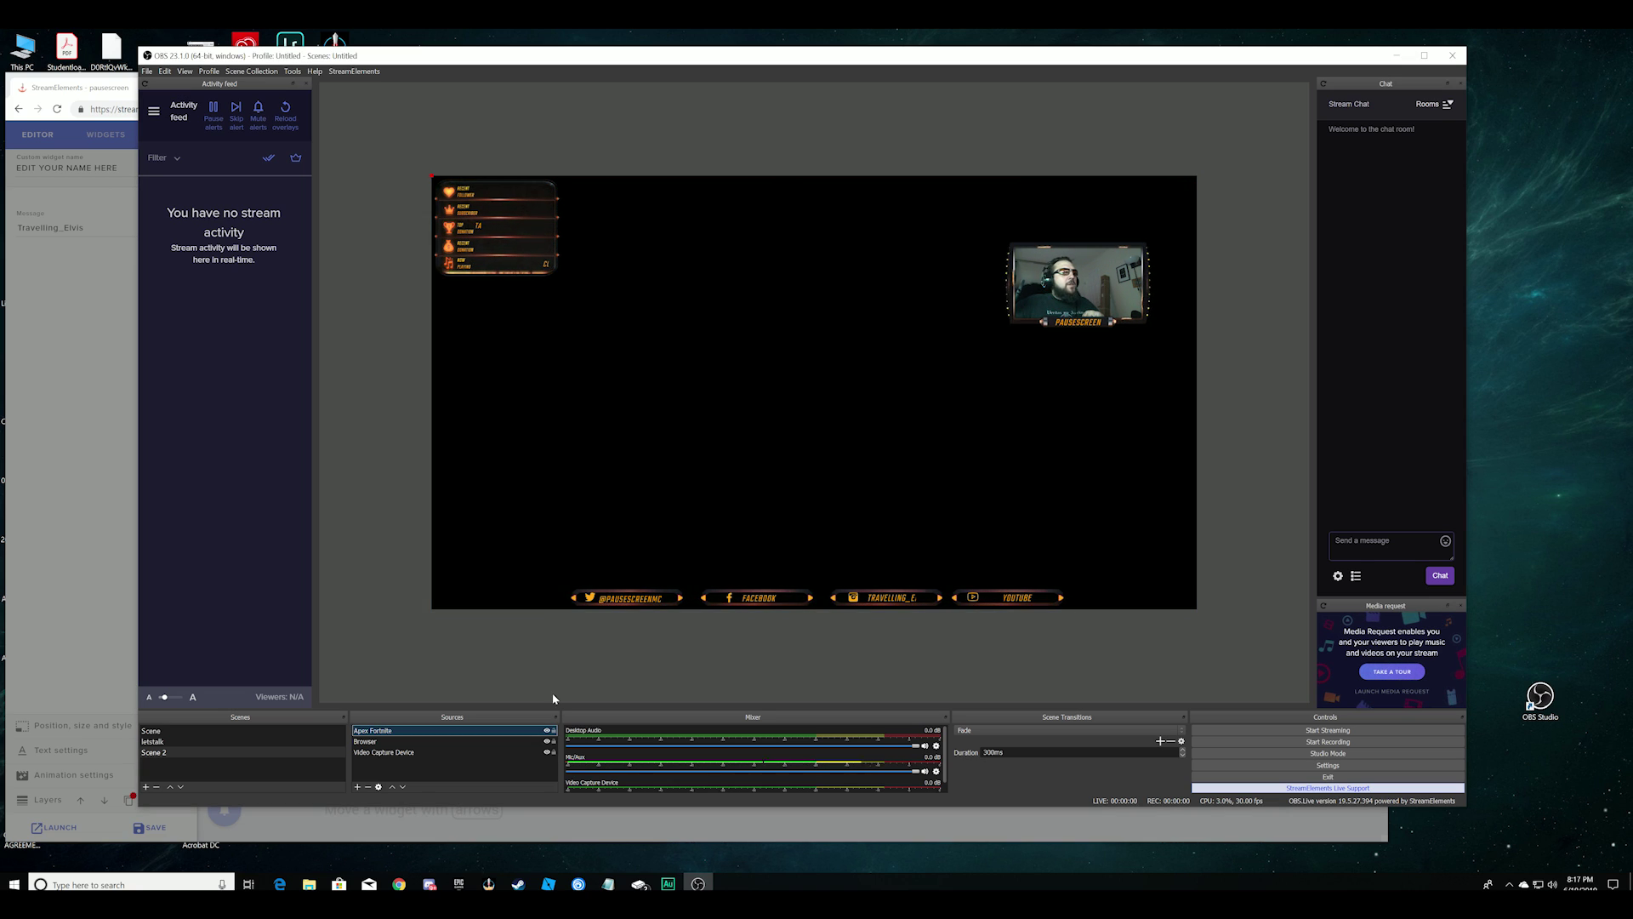
left_click_drag(400, 728, 401, 752)
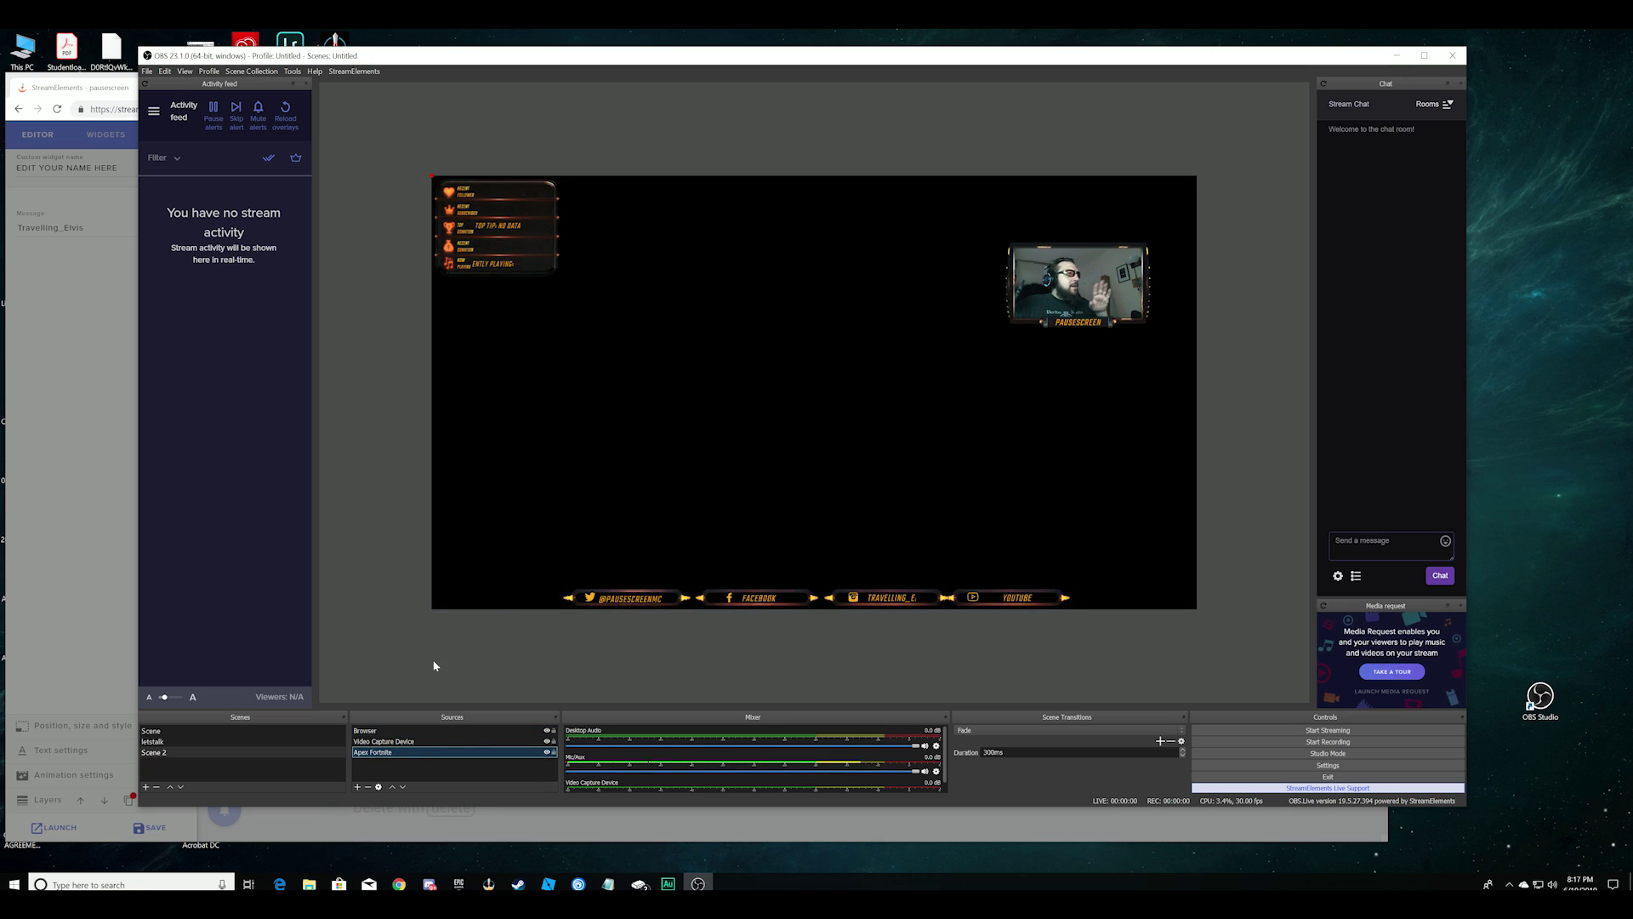
- Create a new scene named Talking Screen
left_click(146, 789)
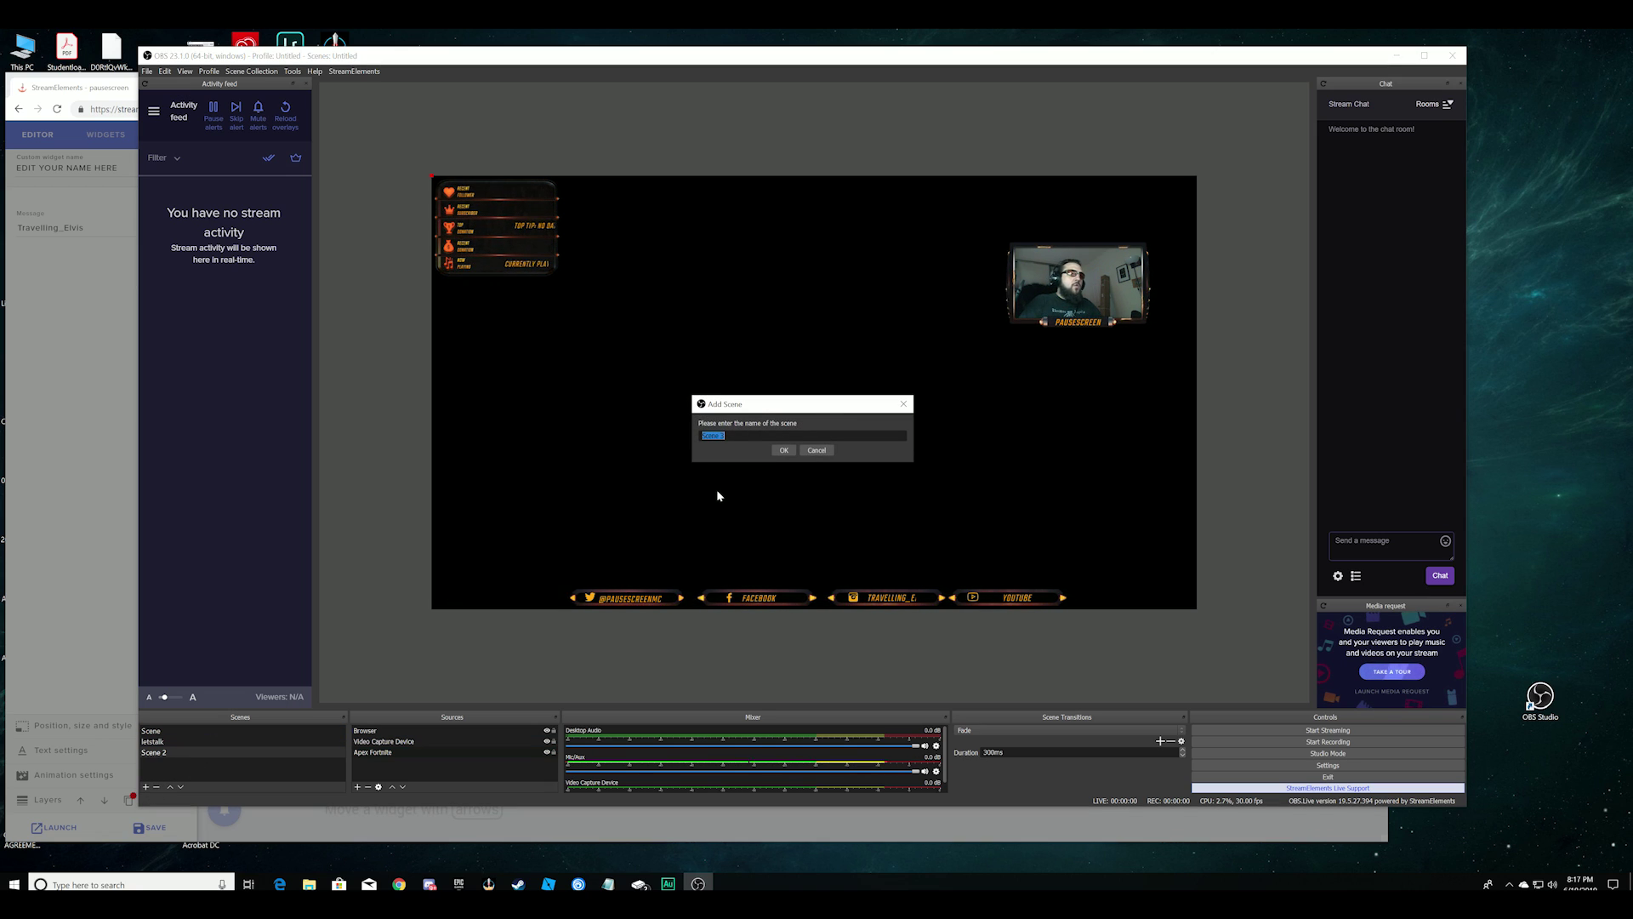
key("BackSpace")
type("Talking ")
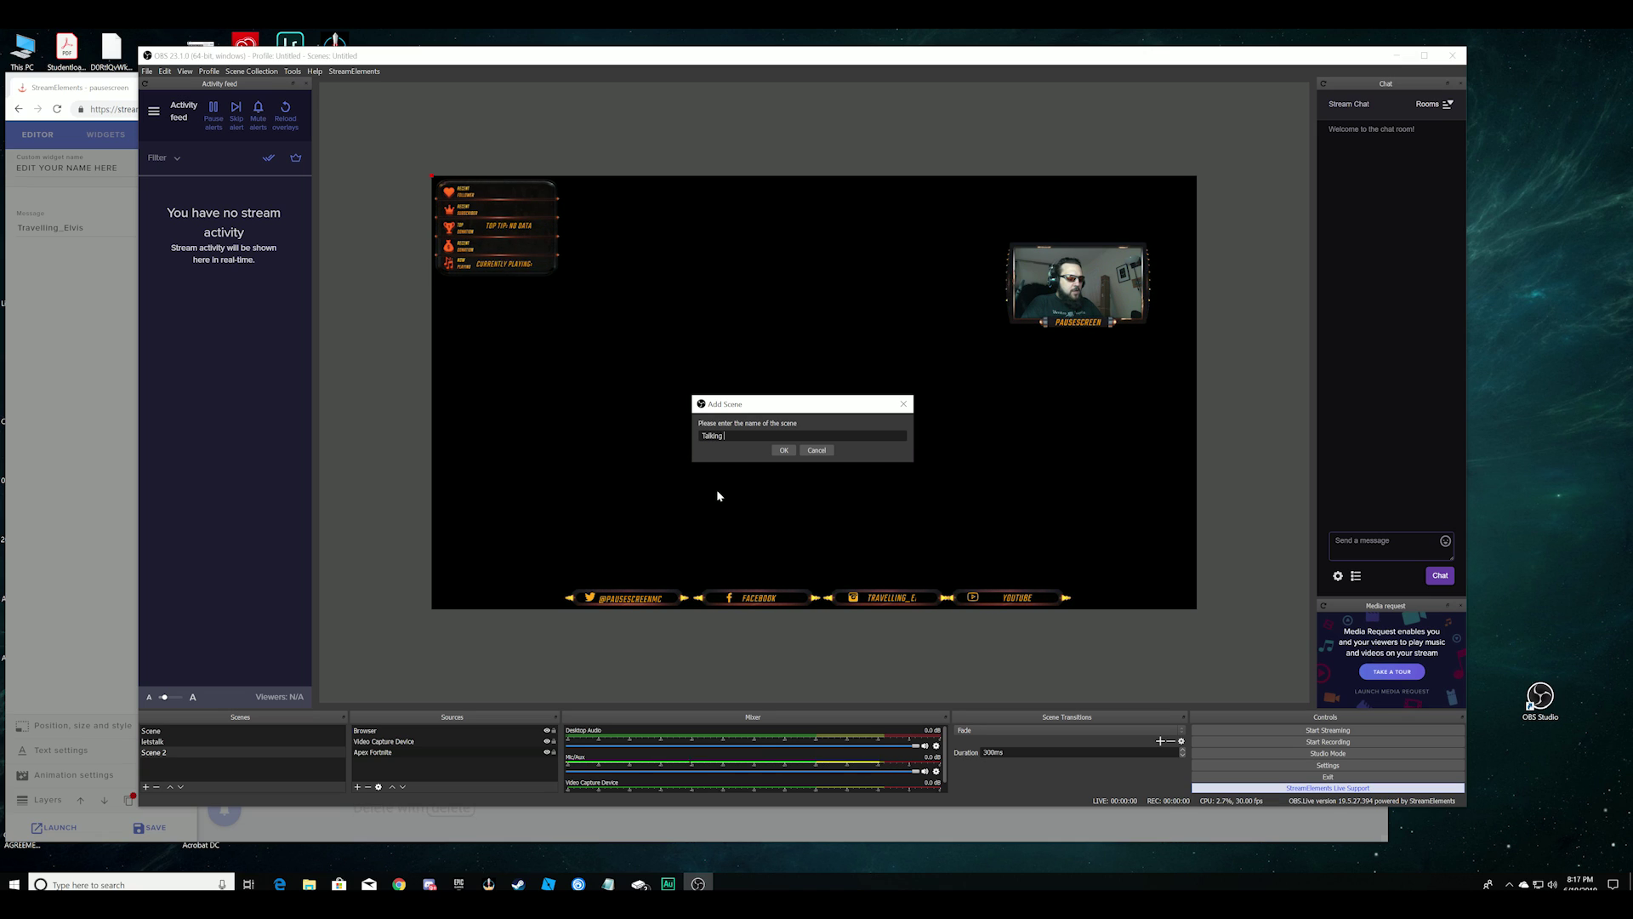
type("Screen")
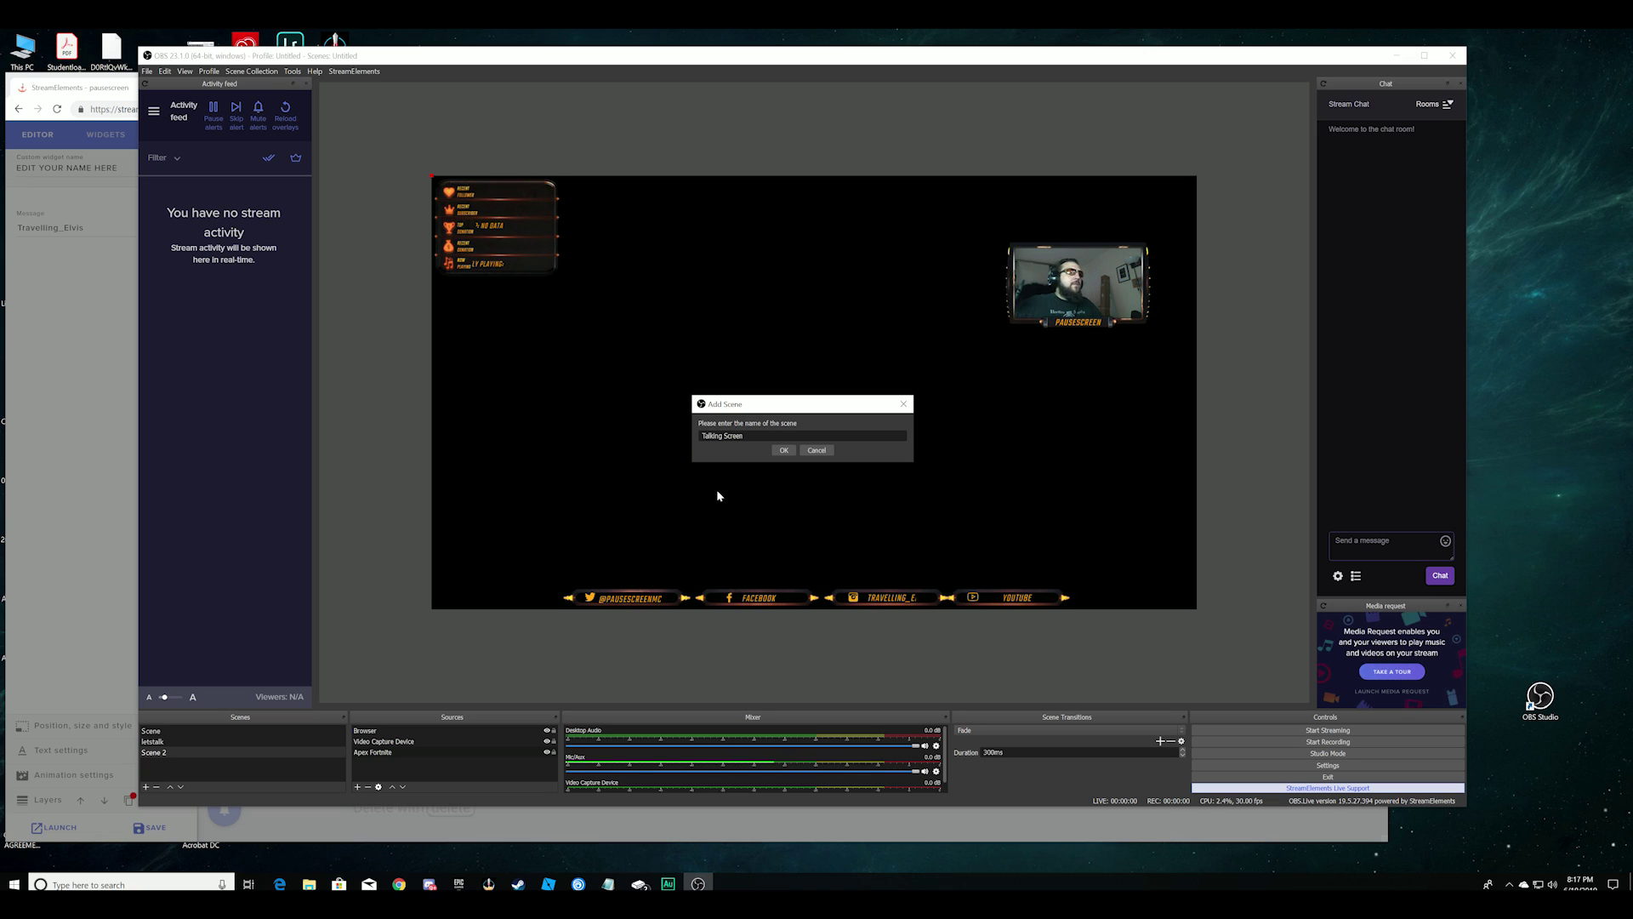
left_click(778, 451)
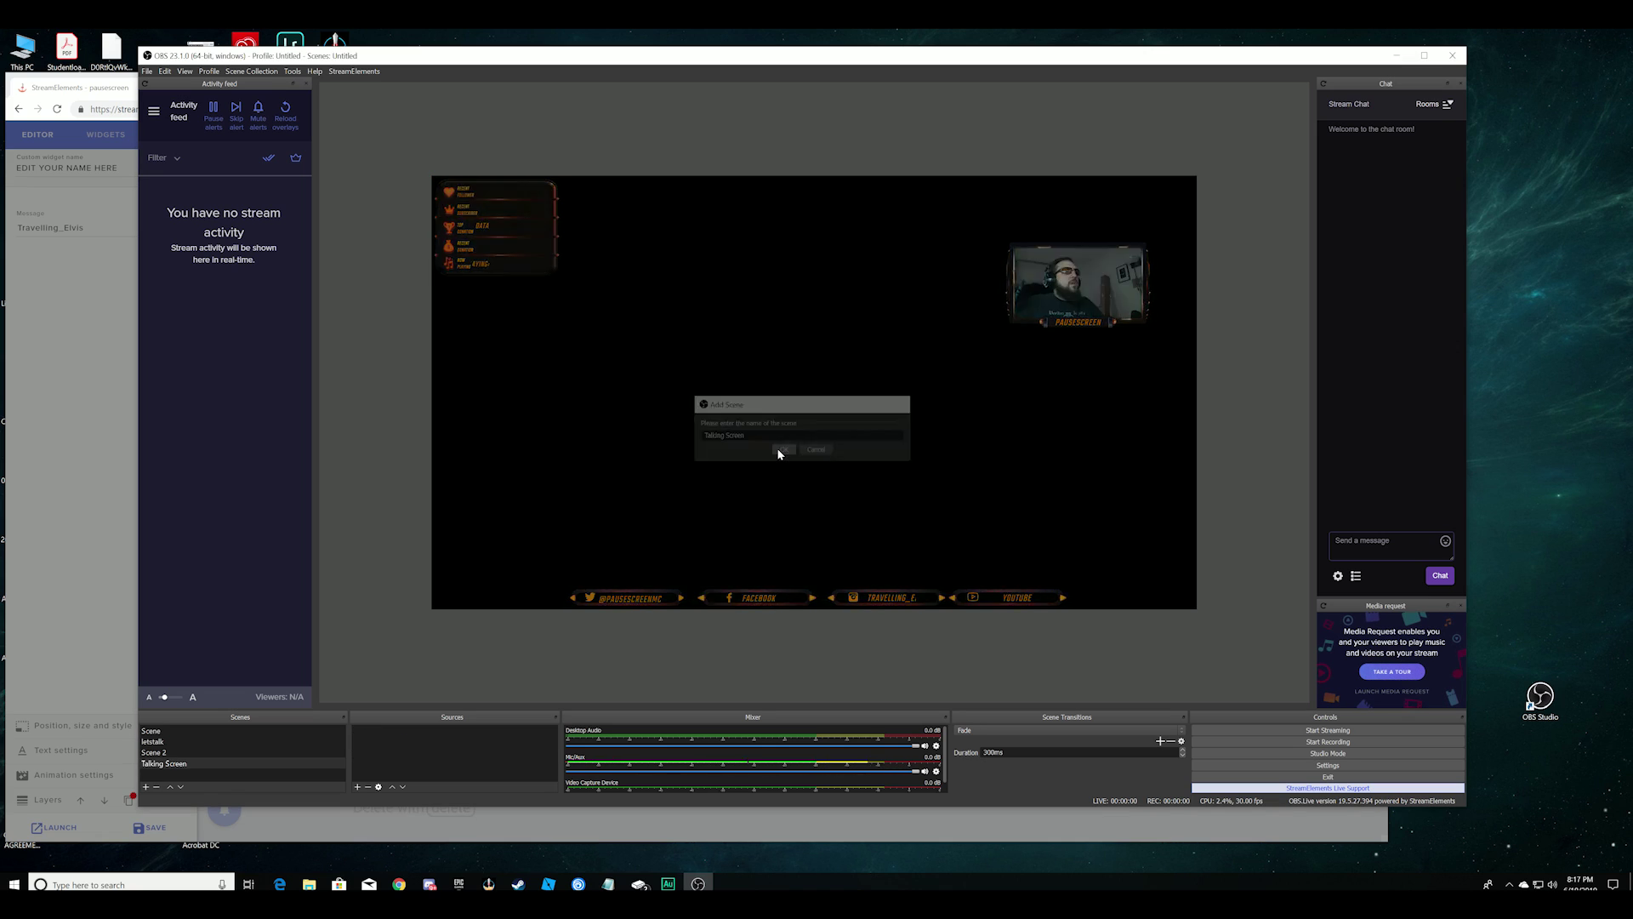
- Add a new Browser source named Main Overlay to the scene, 1920 wide and 1080 high
left_click(357, 786)
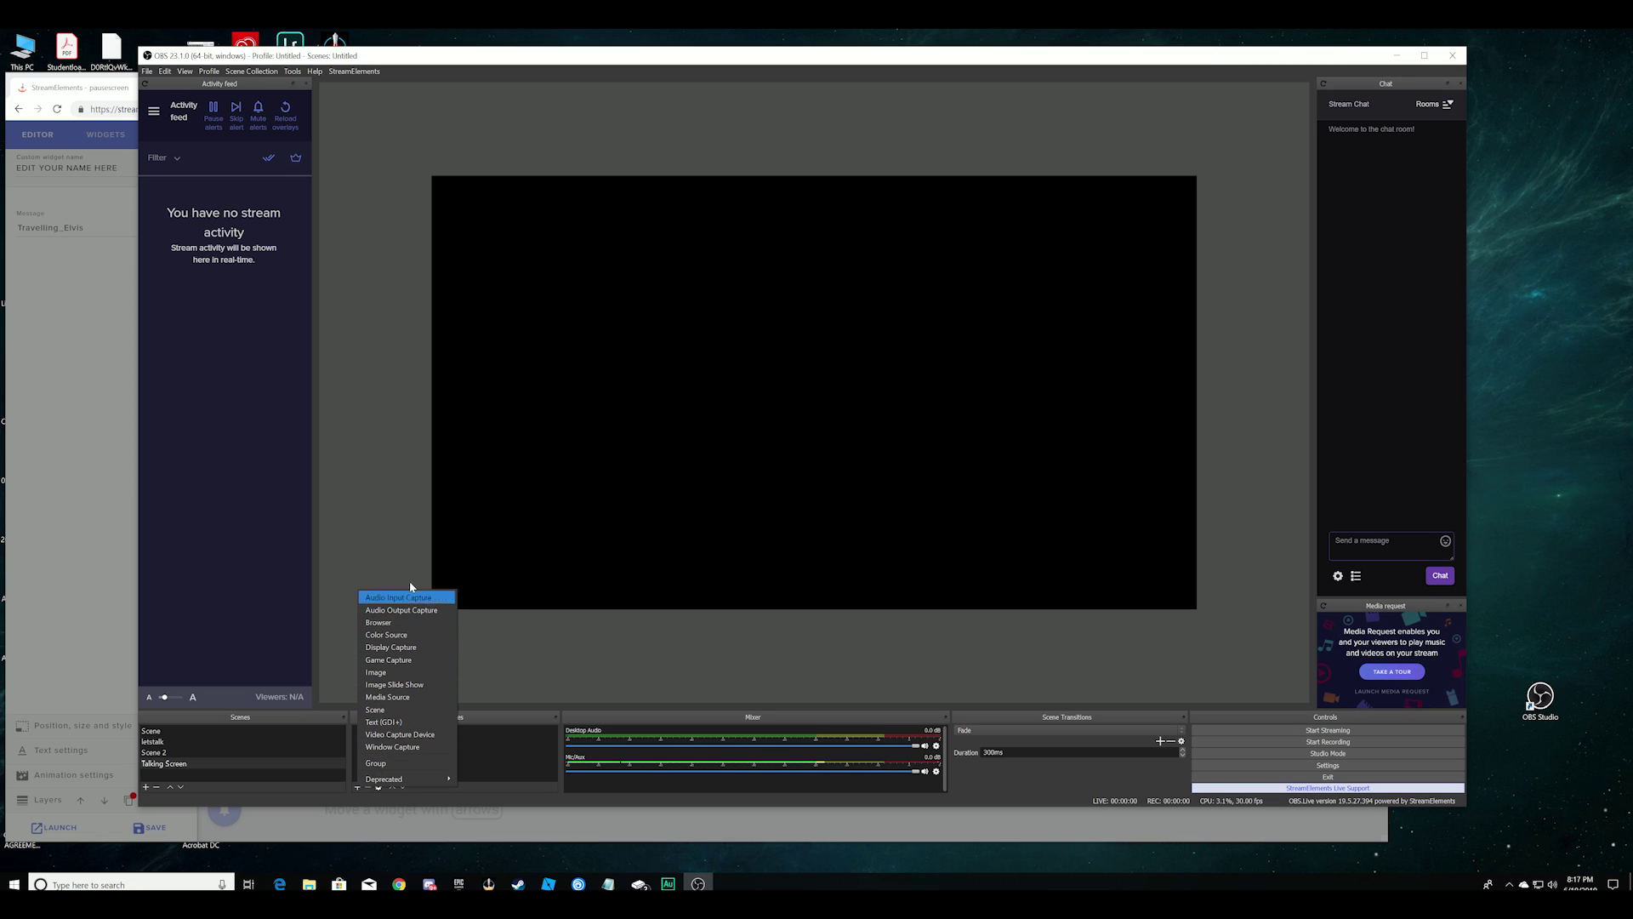
left_click(404, 623)
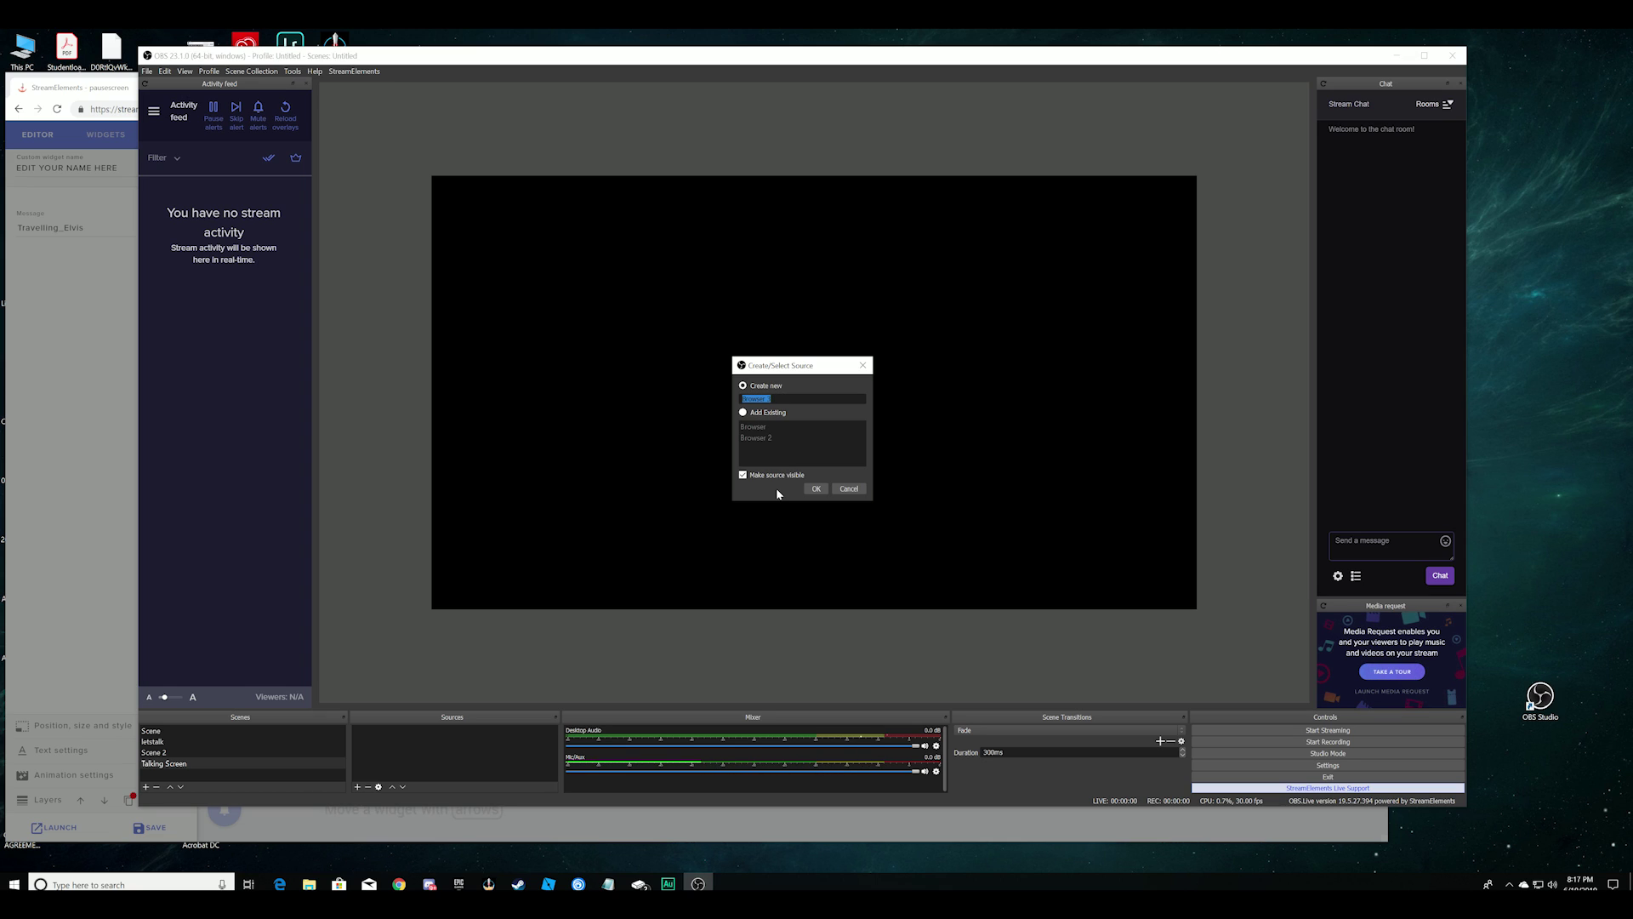
type("Main Overlay")
left_click(812, 489)
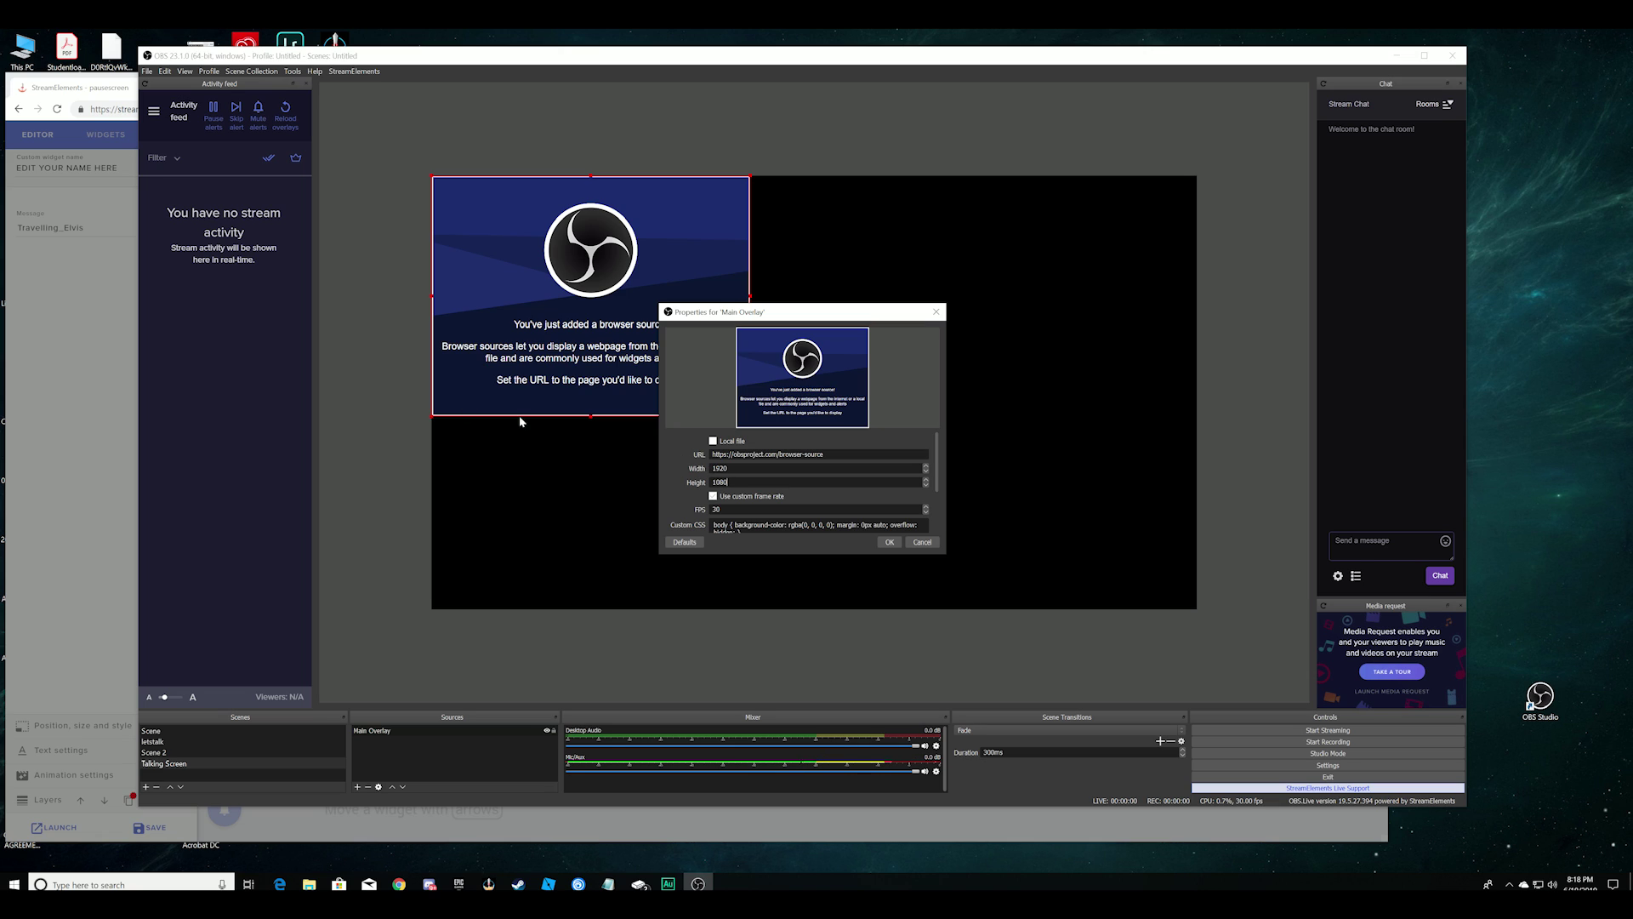
- Switch to StreamElements in the browser, exit the current overlay and open the Spark Talk Animated Scene overlay for editing
left_click(84, 376)
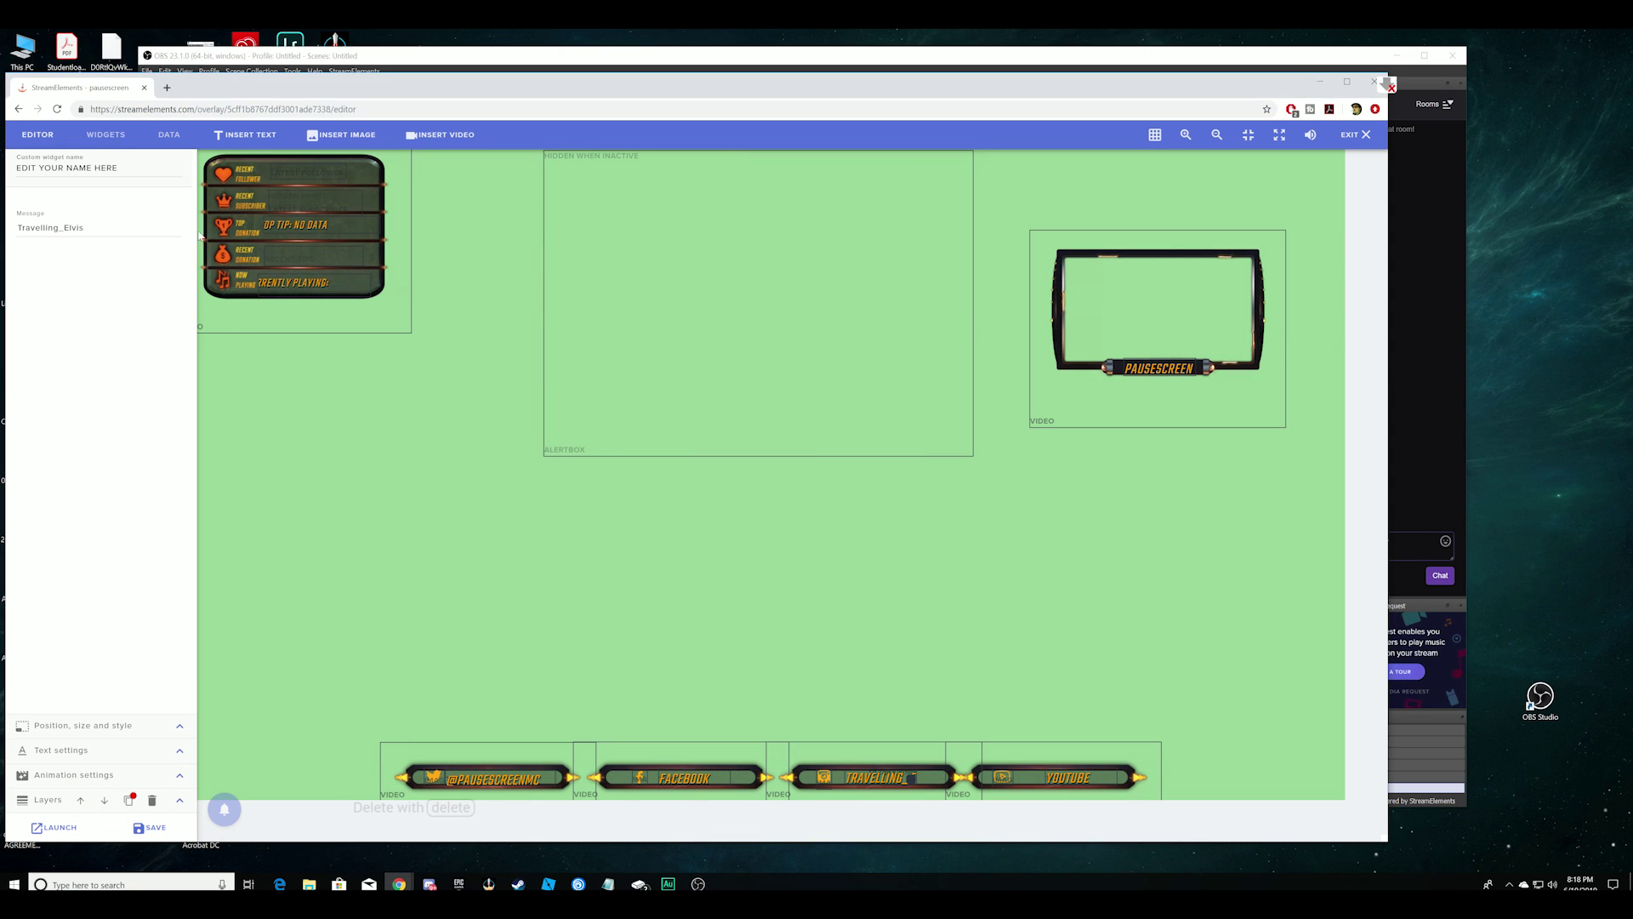
left_click(1351, 136)
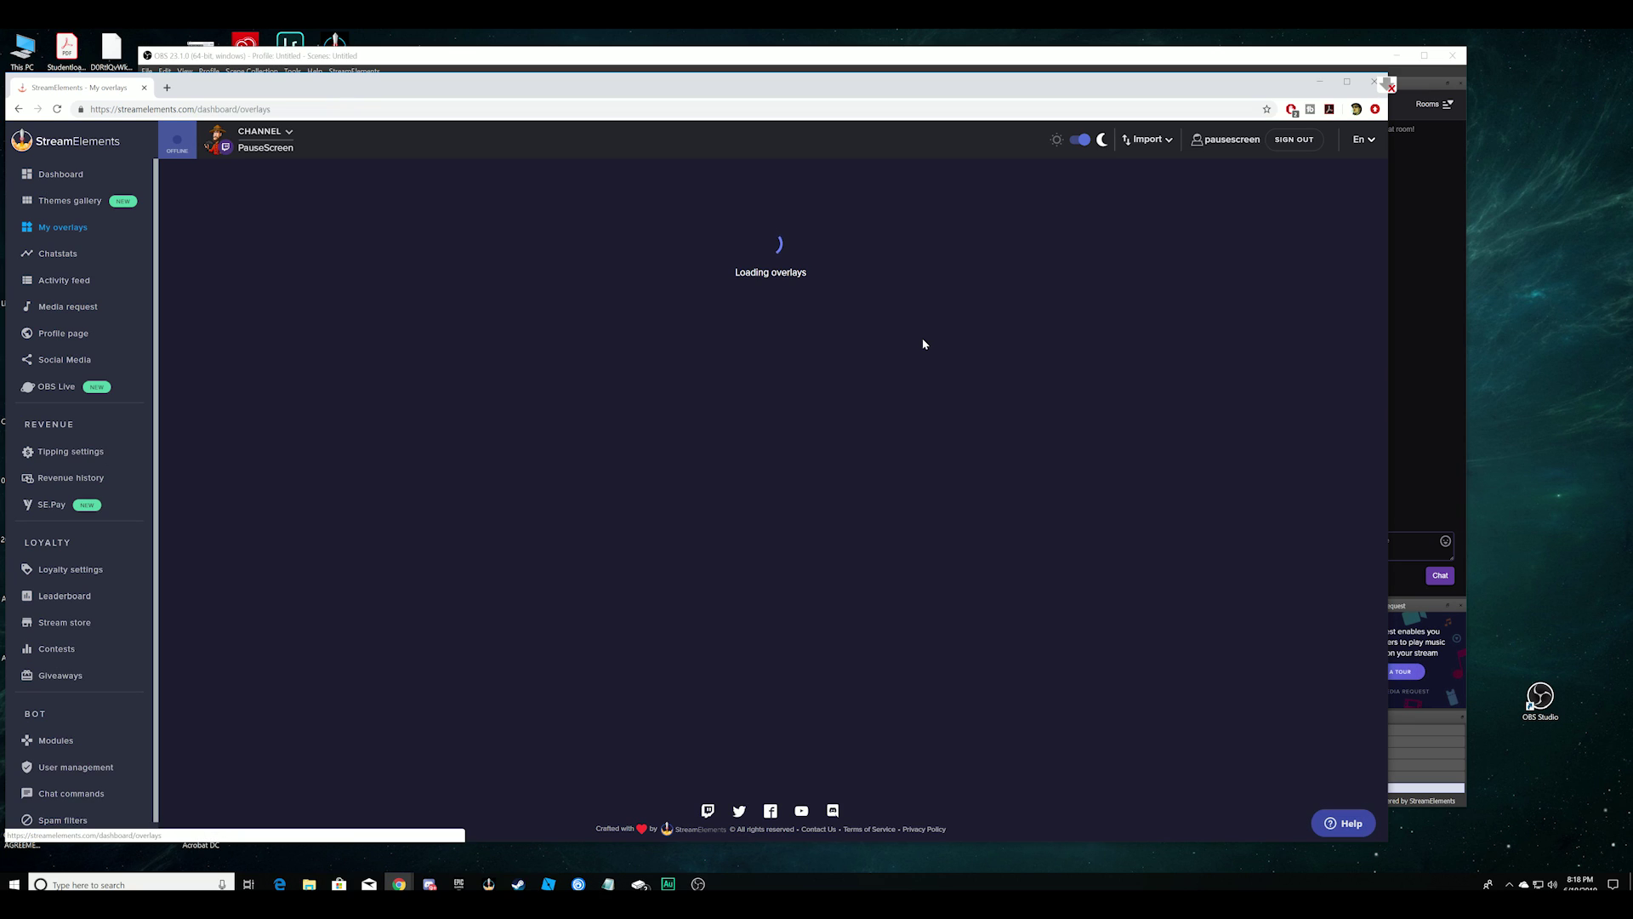
scroll(881, 615, "down", 1)
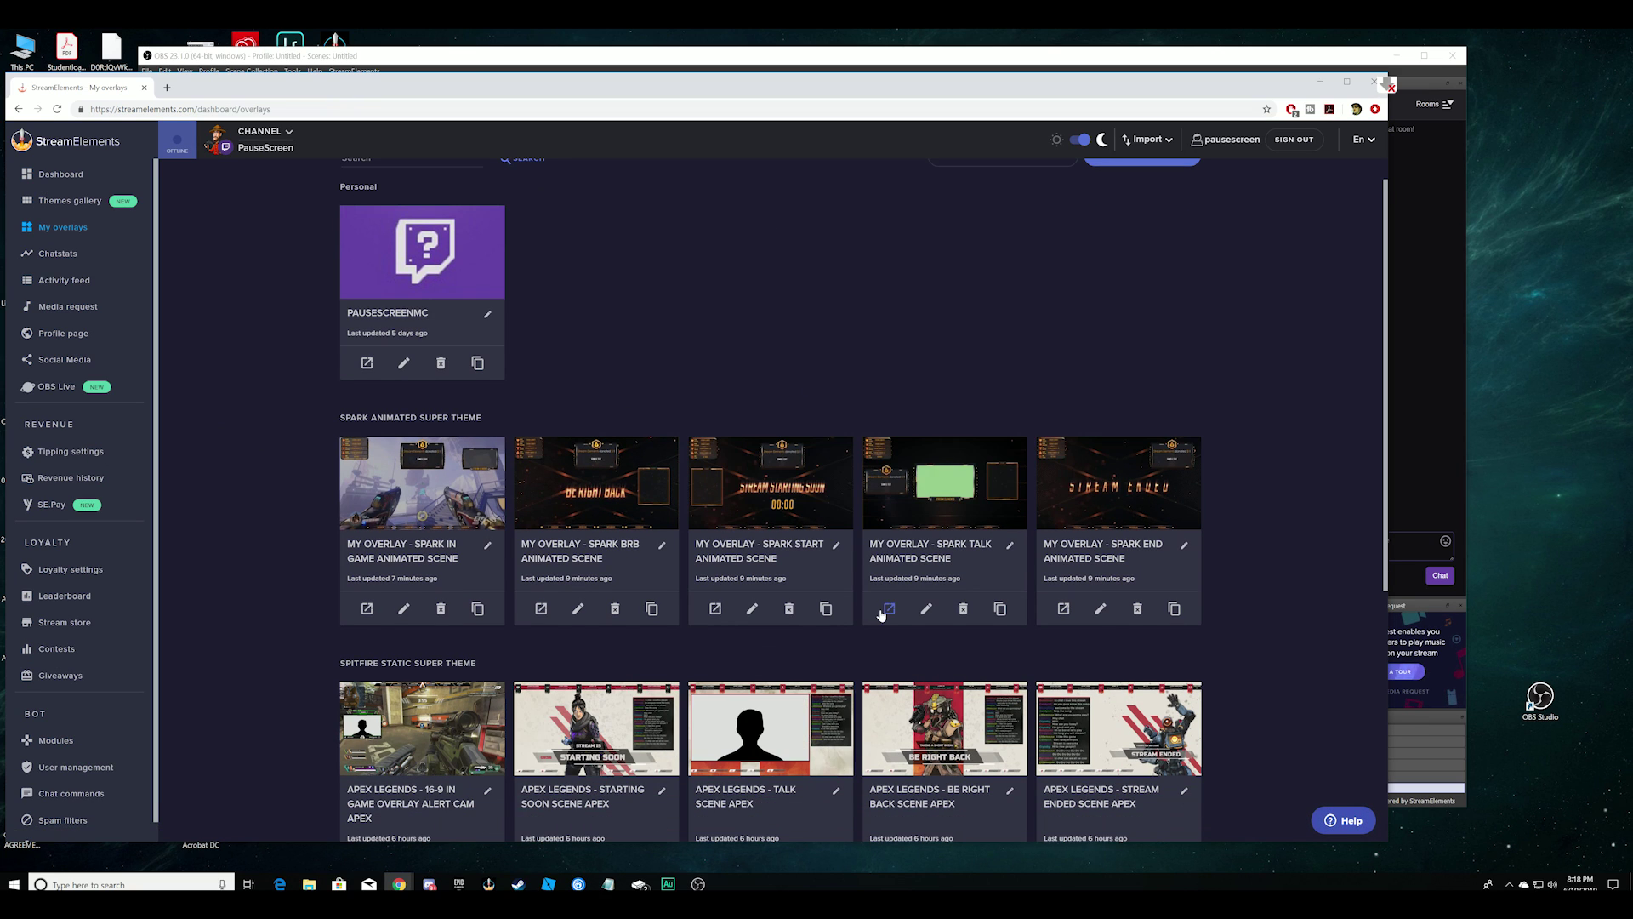
left_click(928, 608)
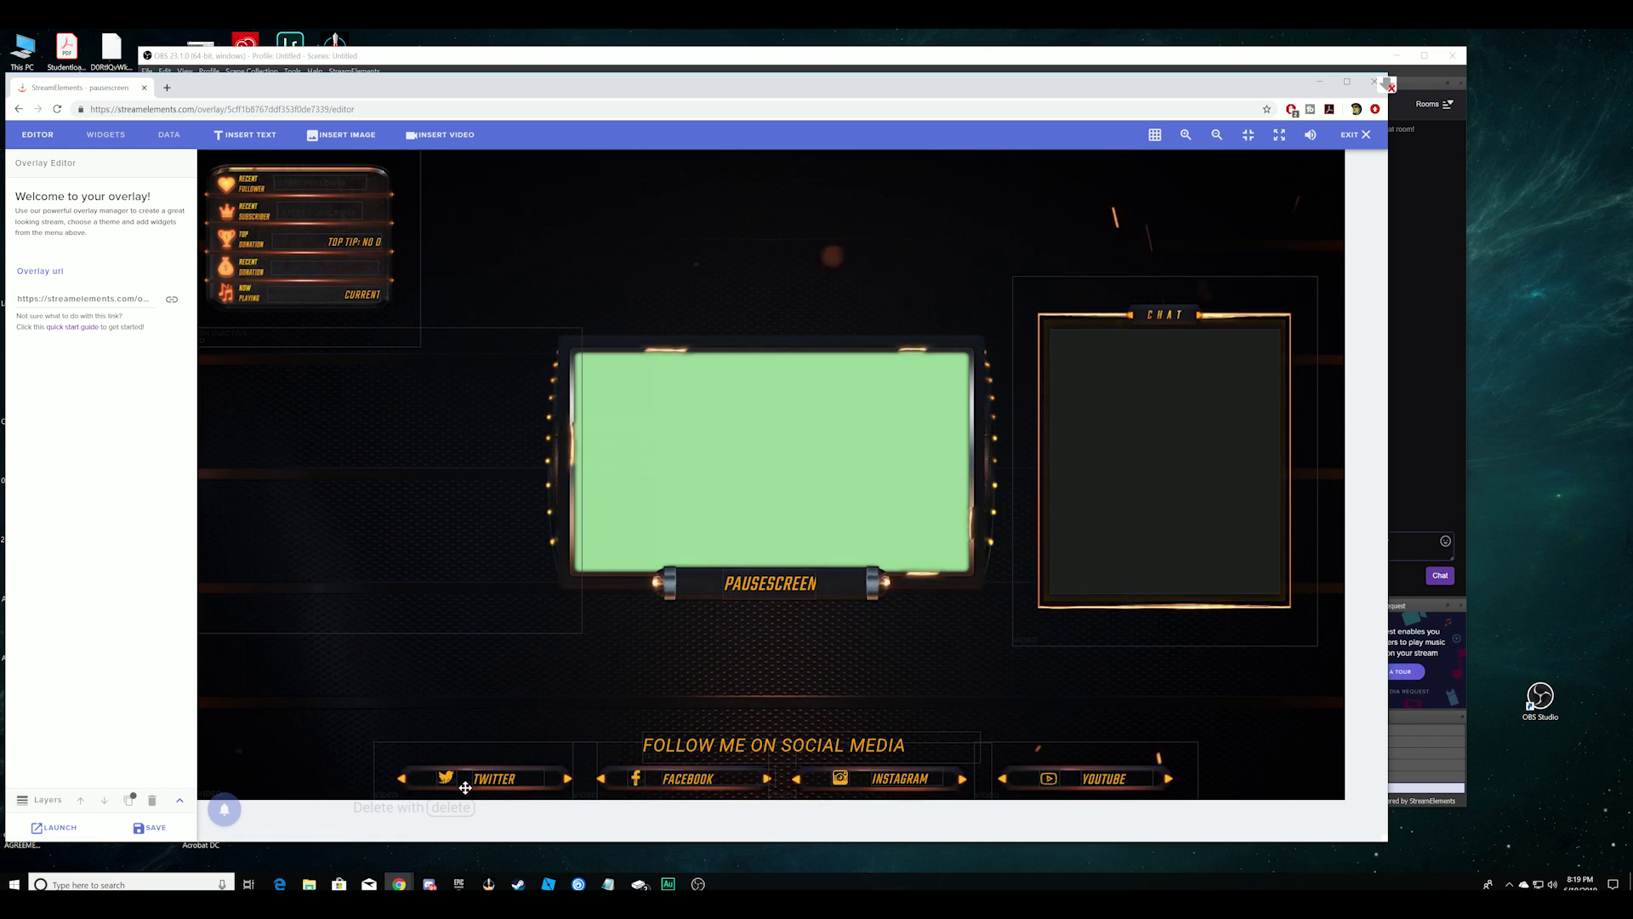
left_click(504, 780)
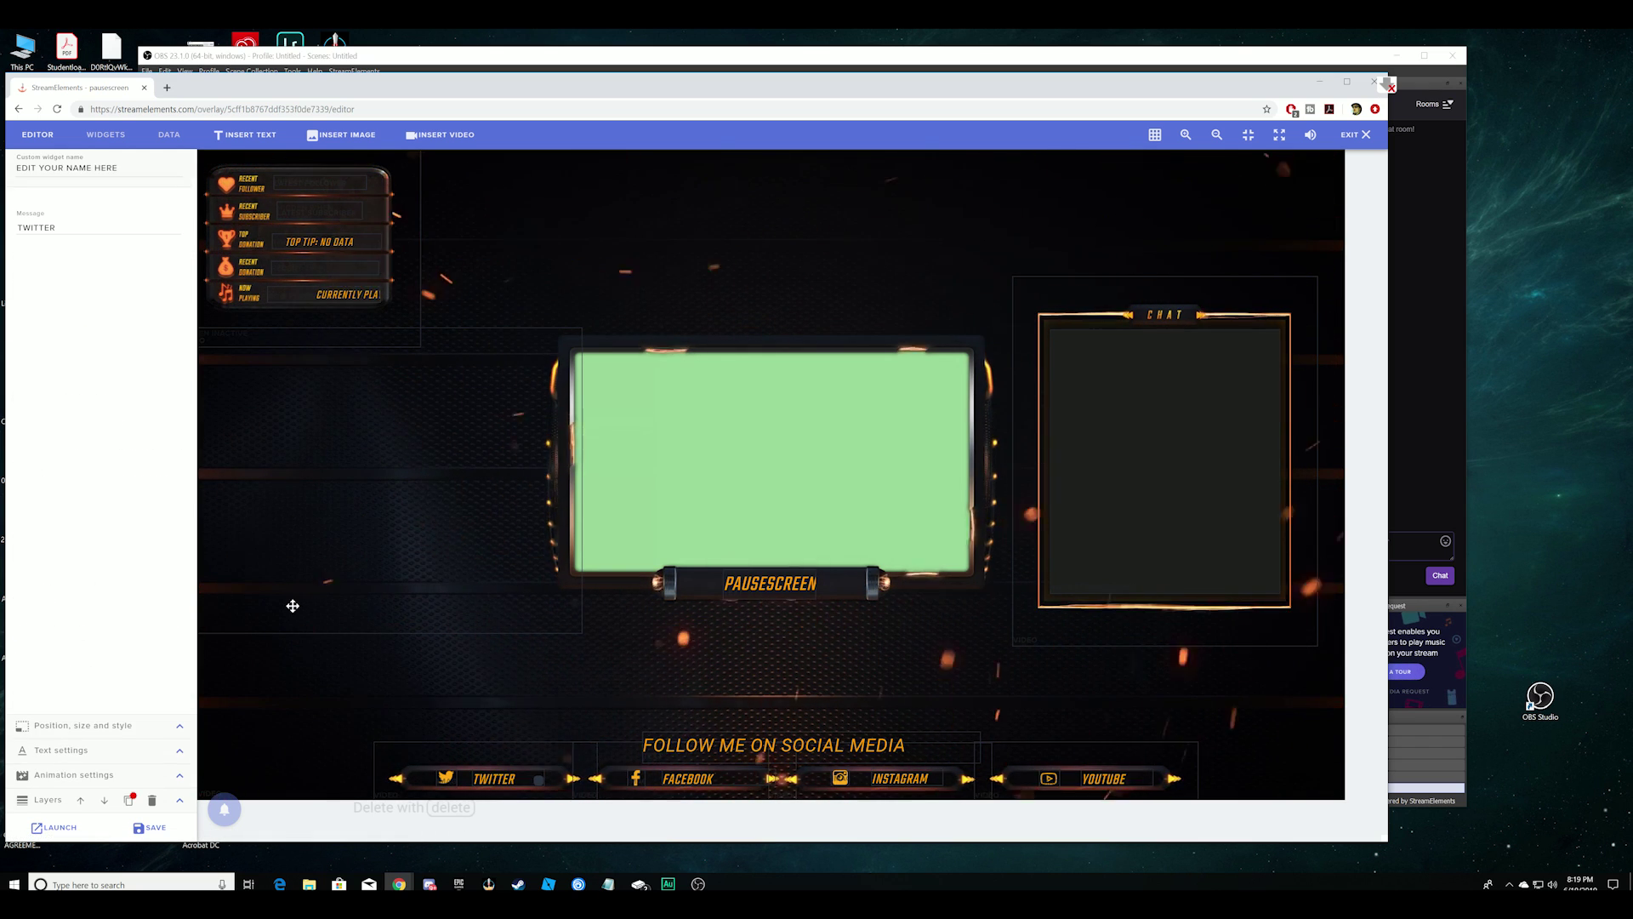
left_click_drag(58, 228, 11, 227)
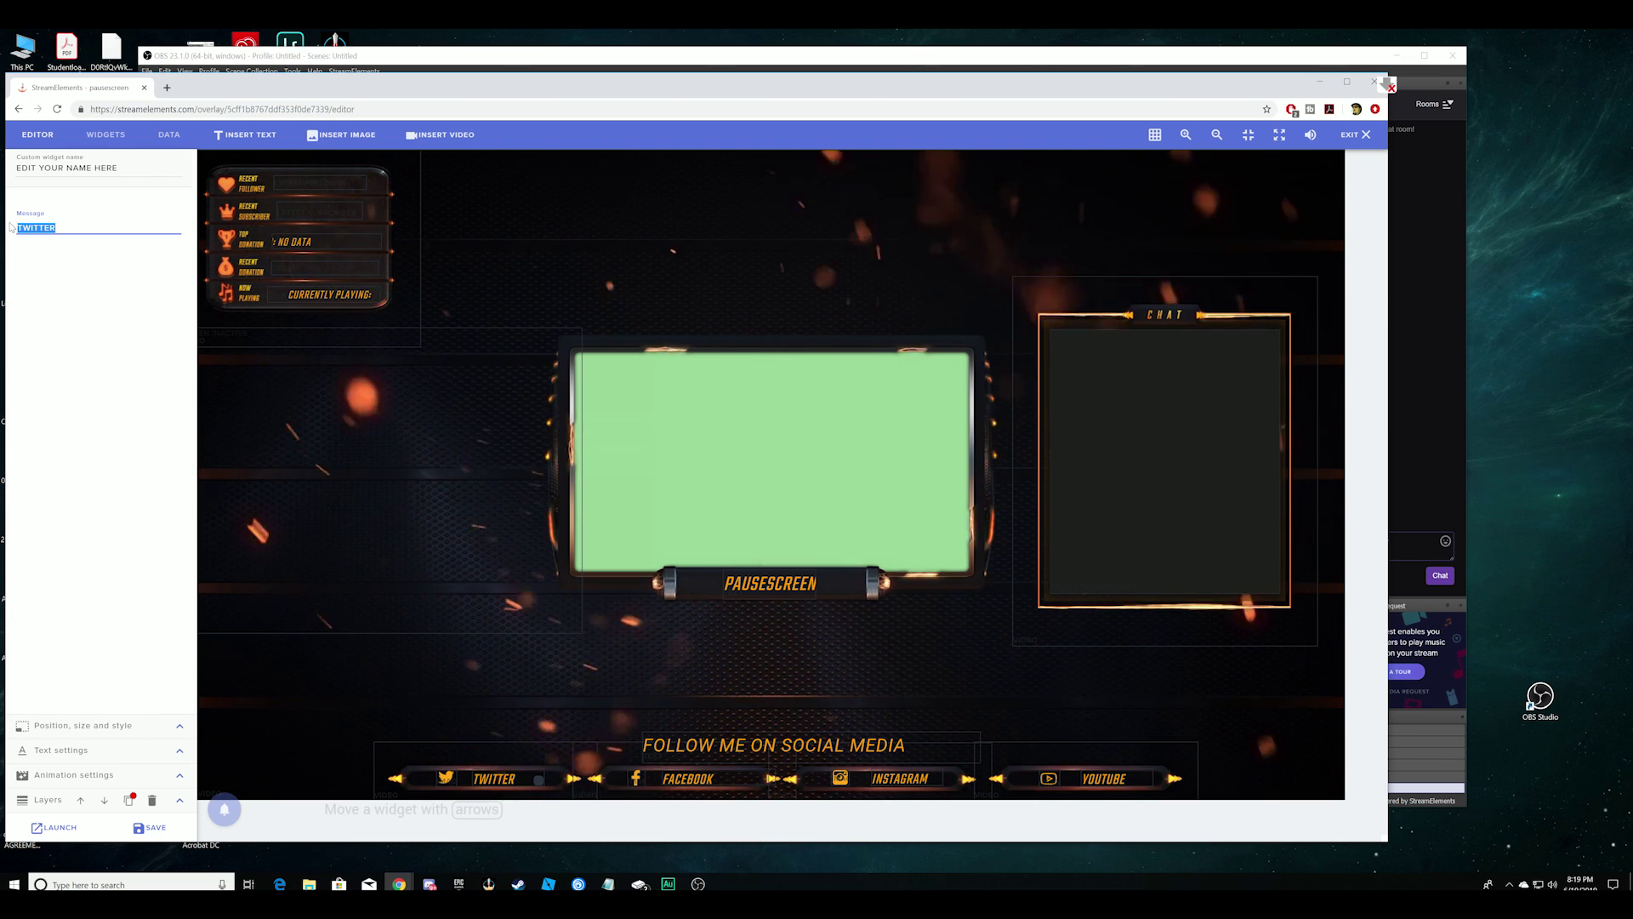
type("@PauseS")
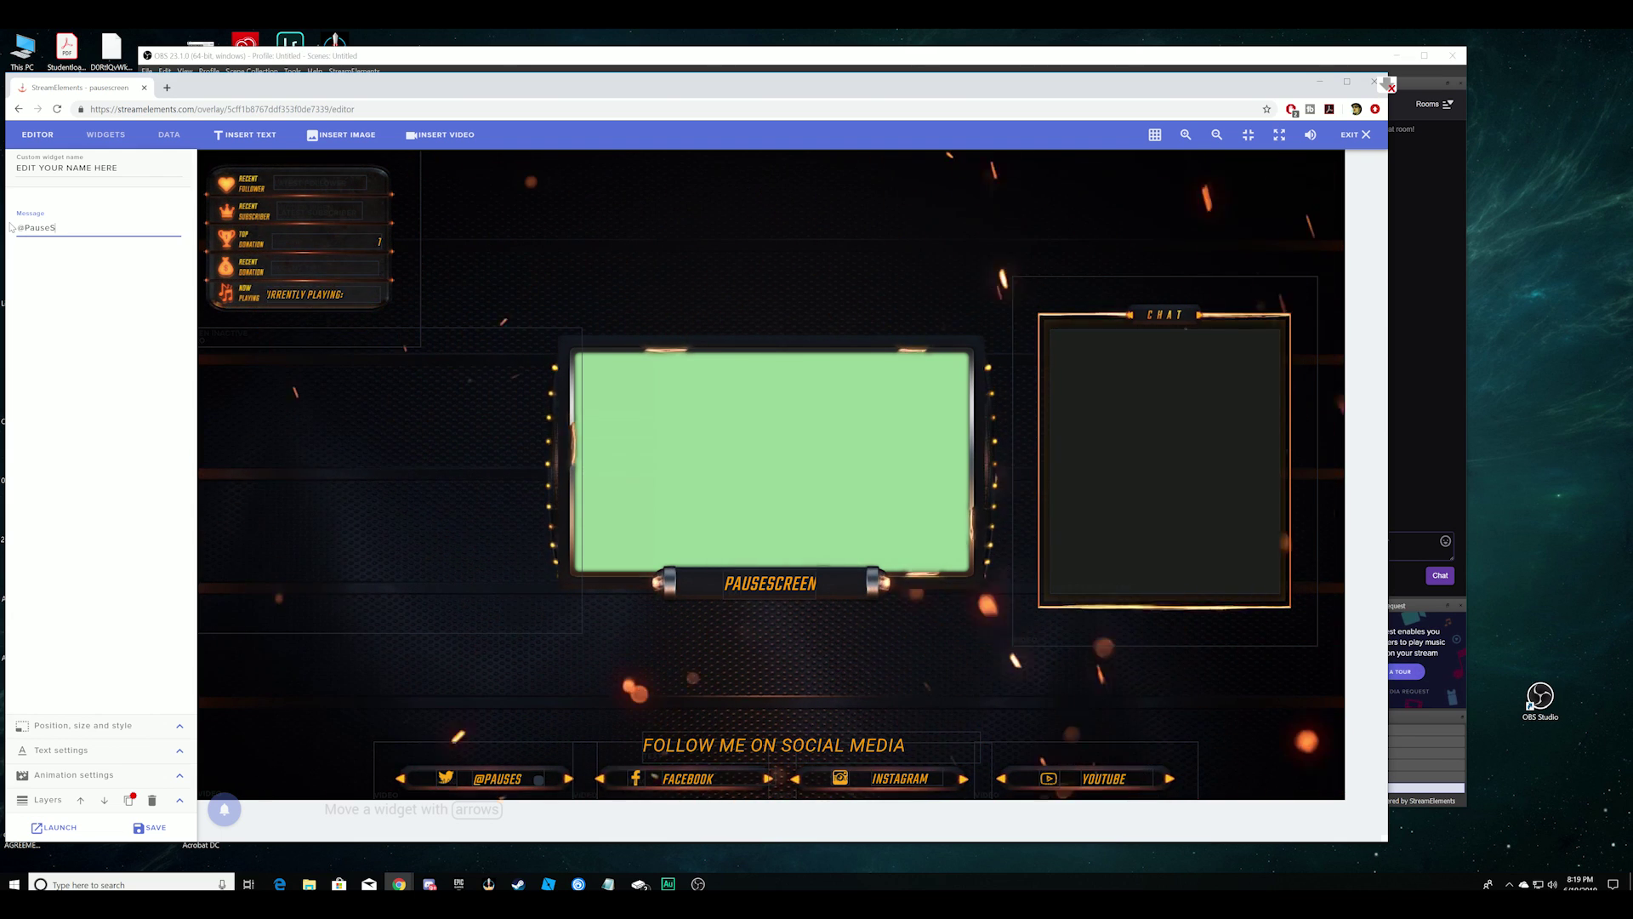
type("creenMC")
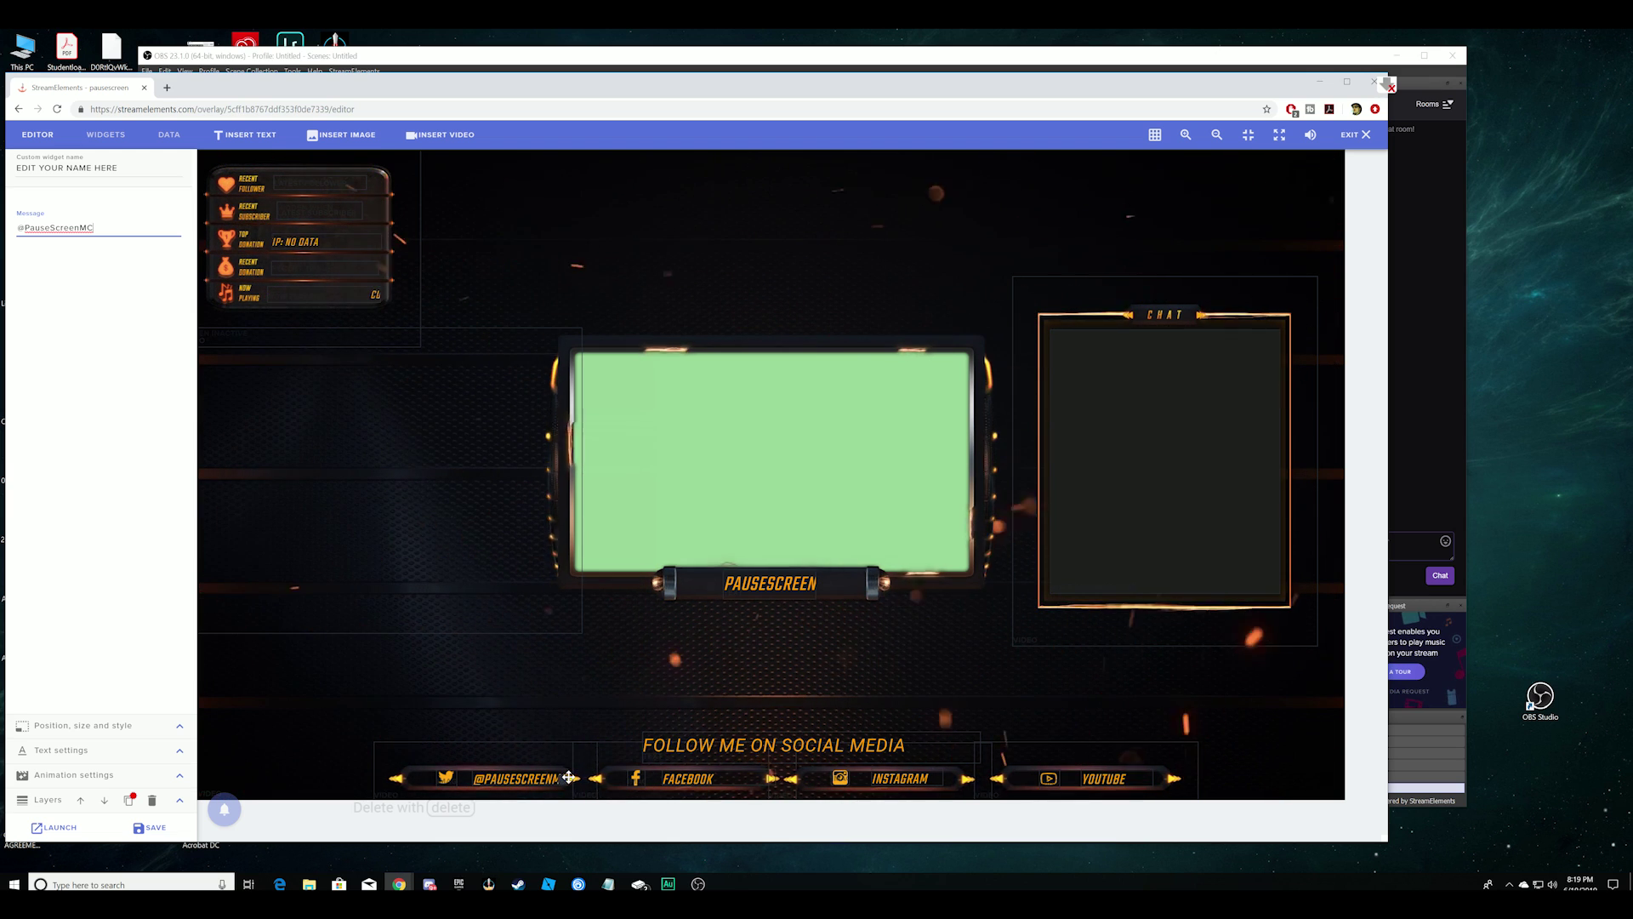
- Shift the Twitter handle and its bird icon leftward so both fit side by side inside their frame
left_click_drag(561, 777, 505, 768)
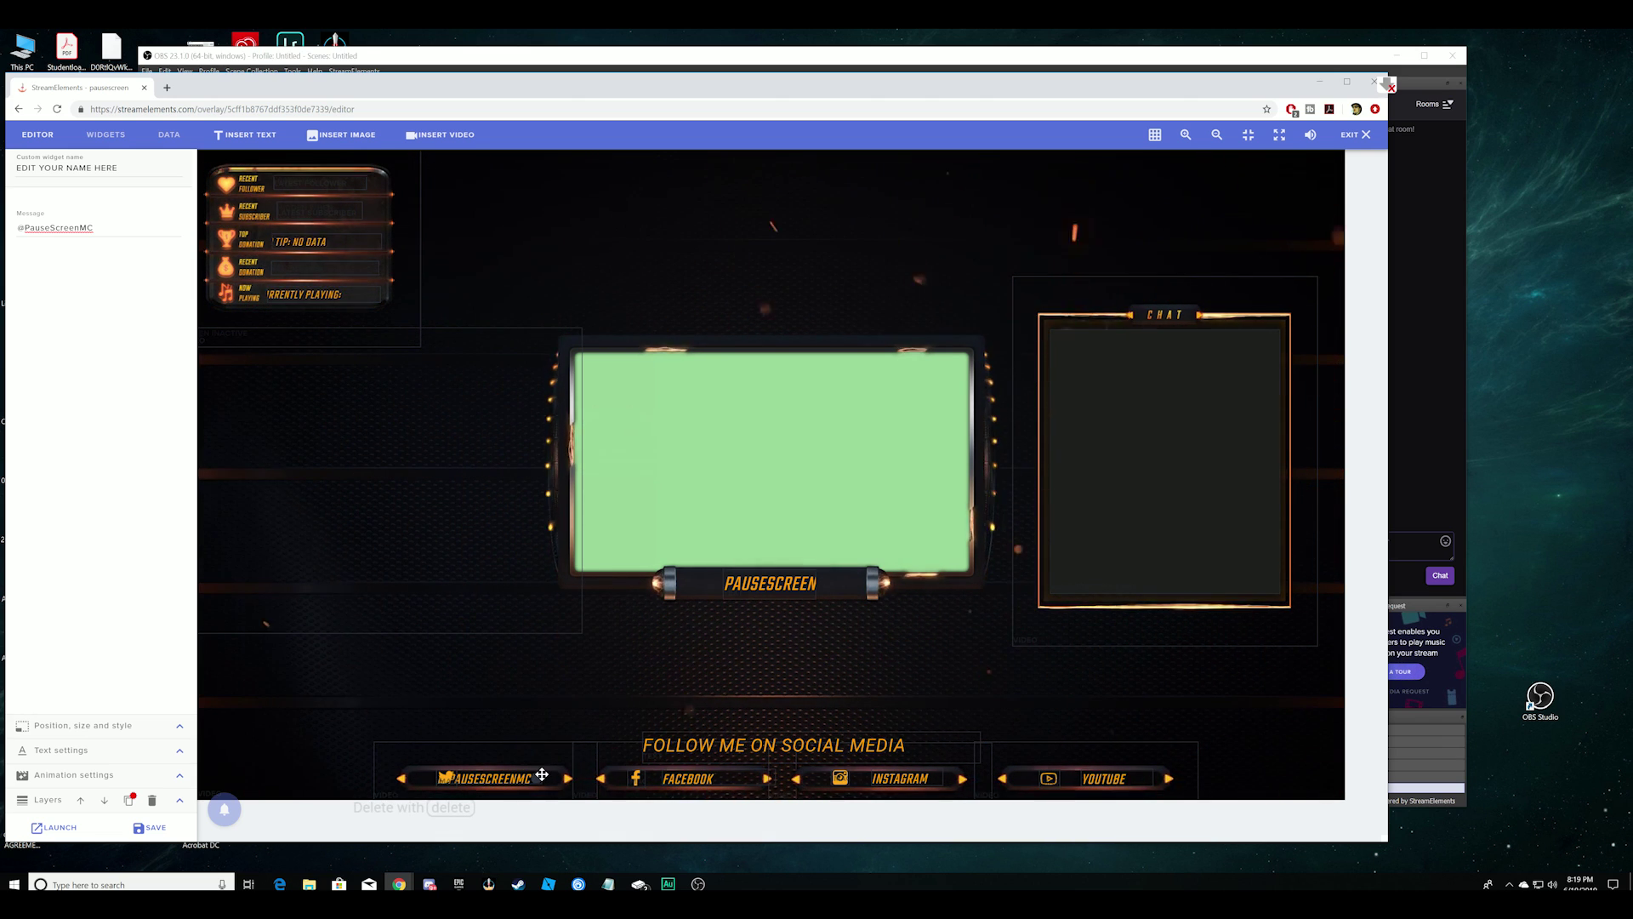
left_click(445, 777)
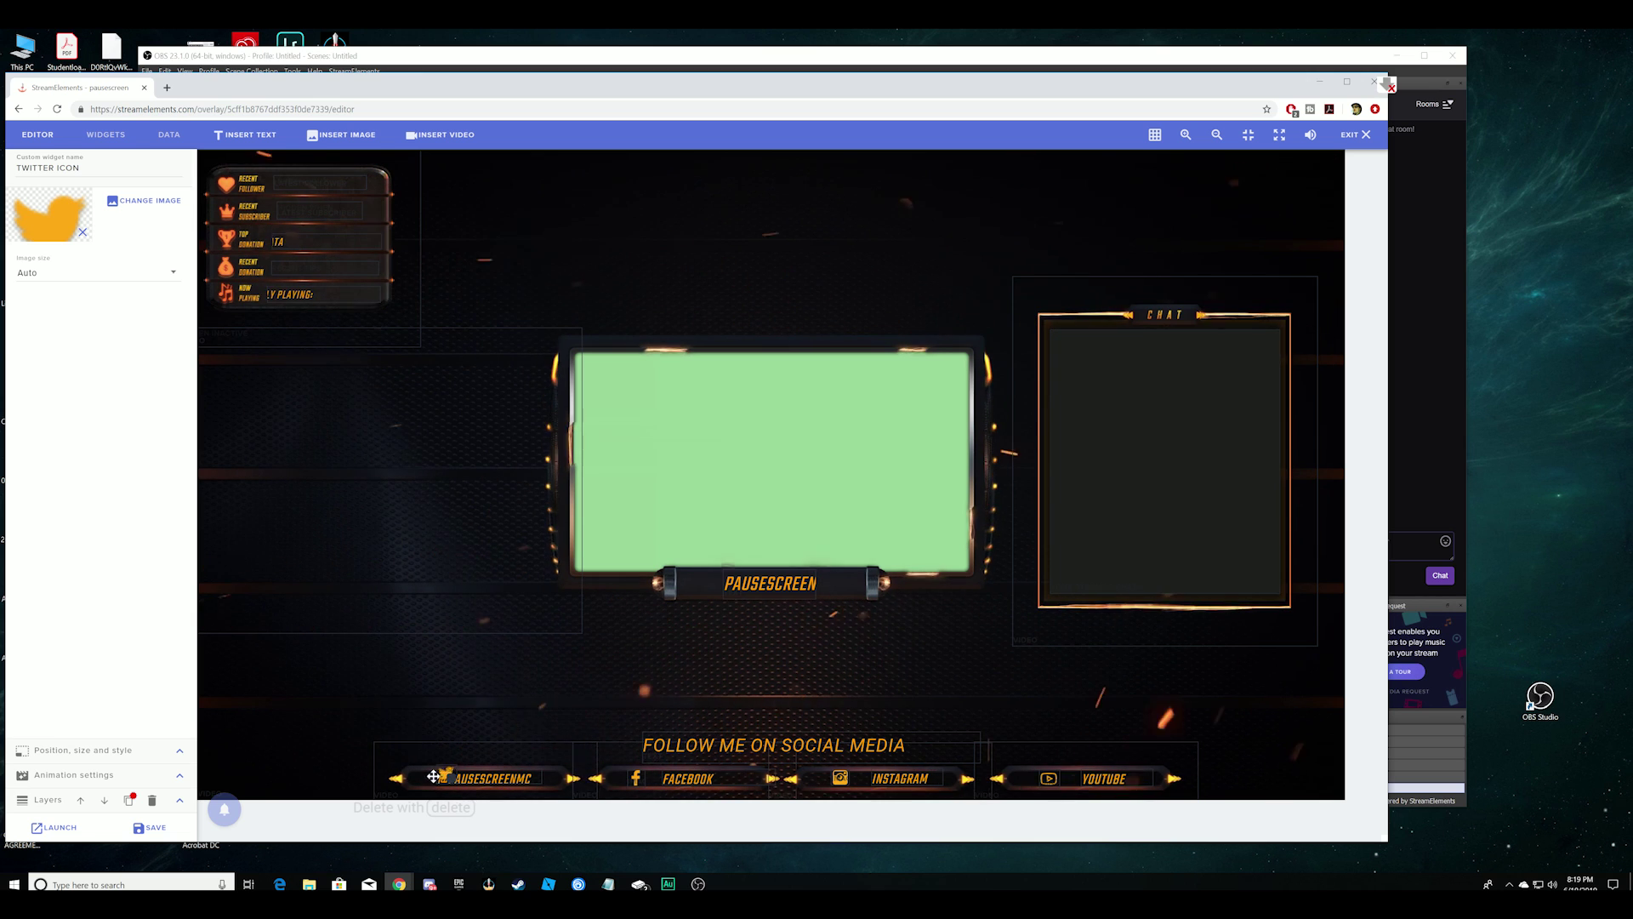
left_click_drag(433, 775, 422, 776)
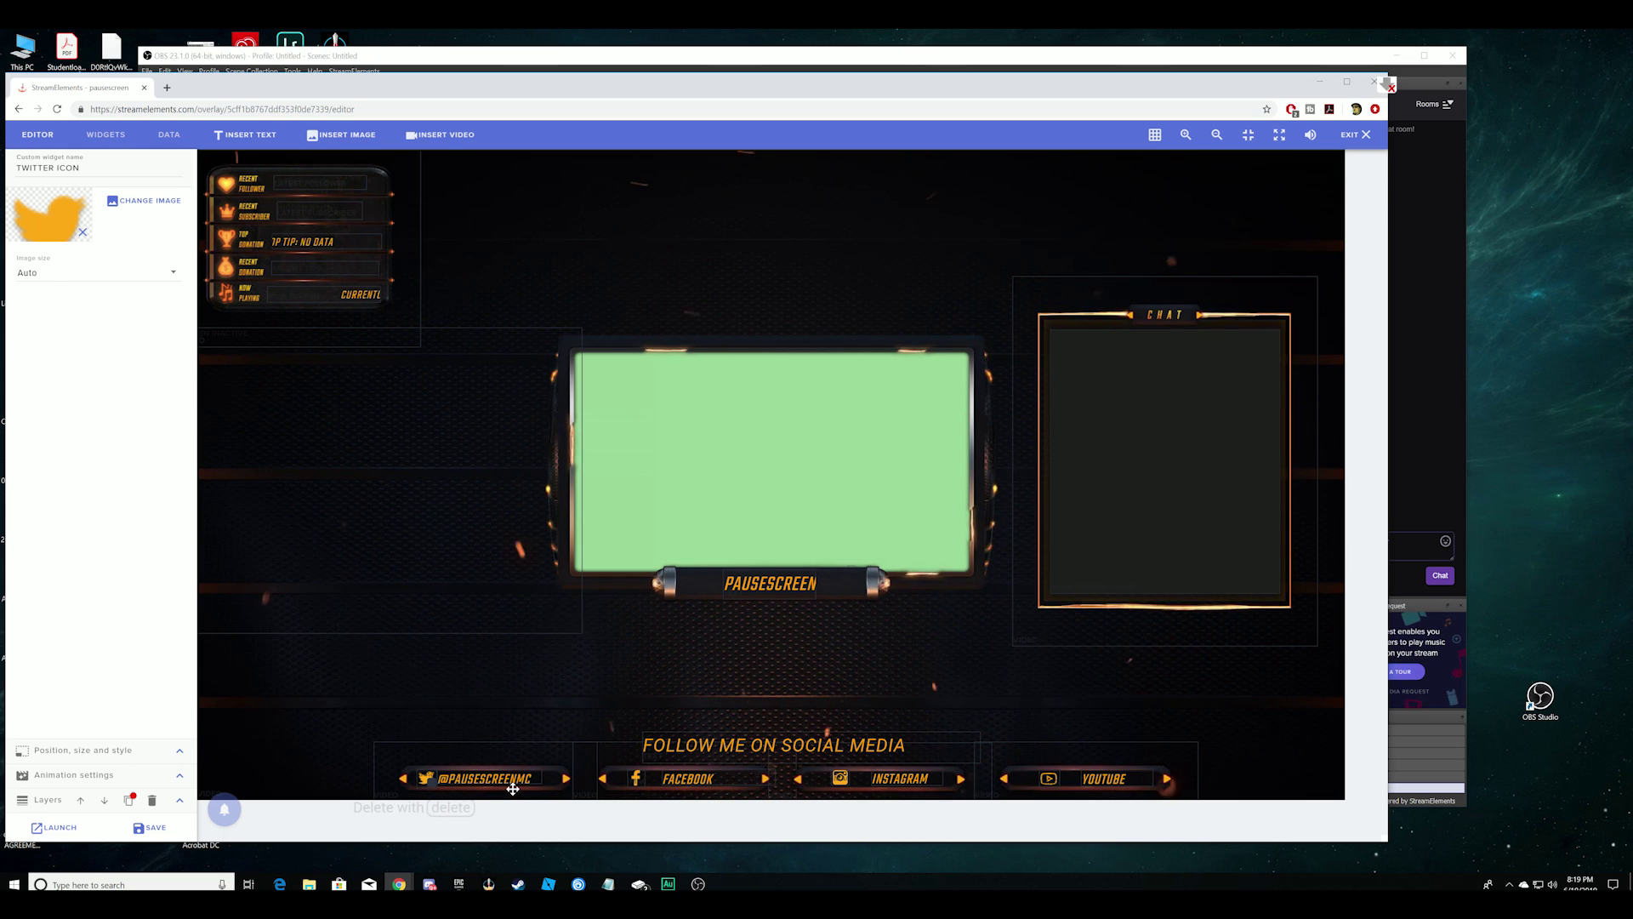
- Change the Facebook label's message in the talk overlay to Gunborhtesgaming
left_click(695, 779)
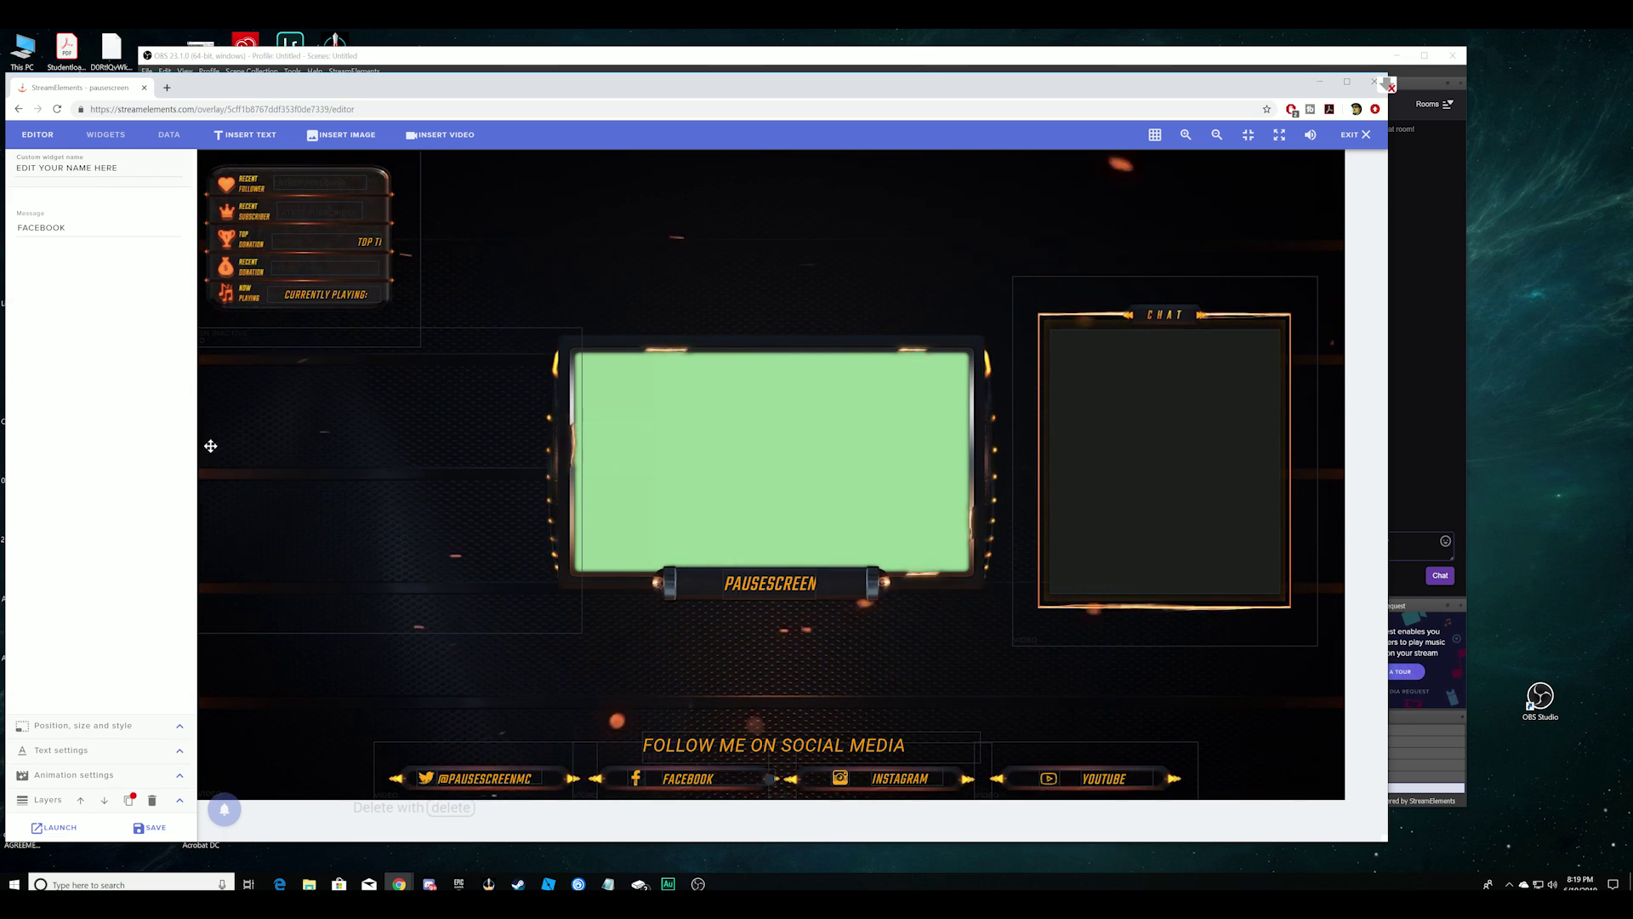
left_click_drag(83, 228, 6, 230)
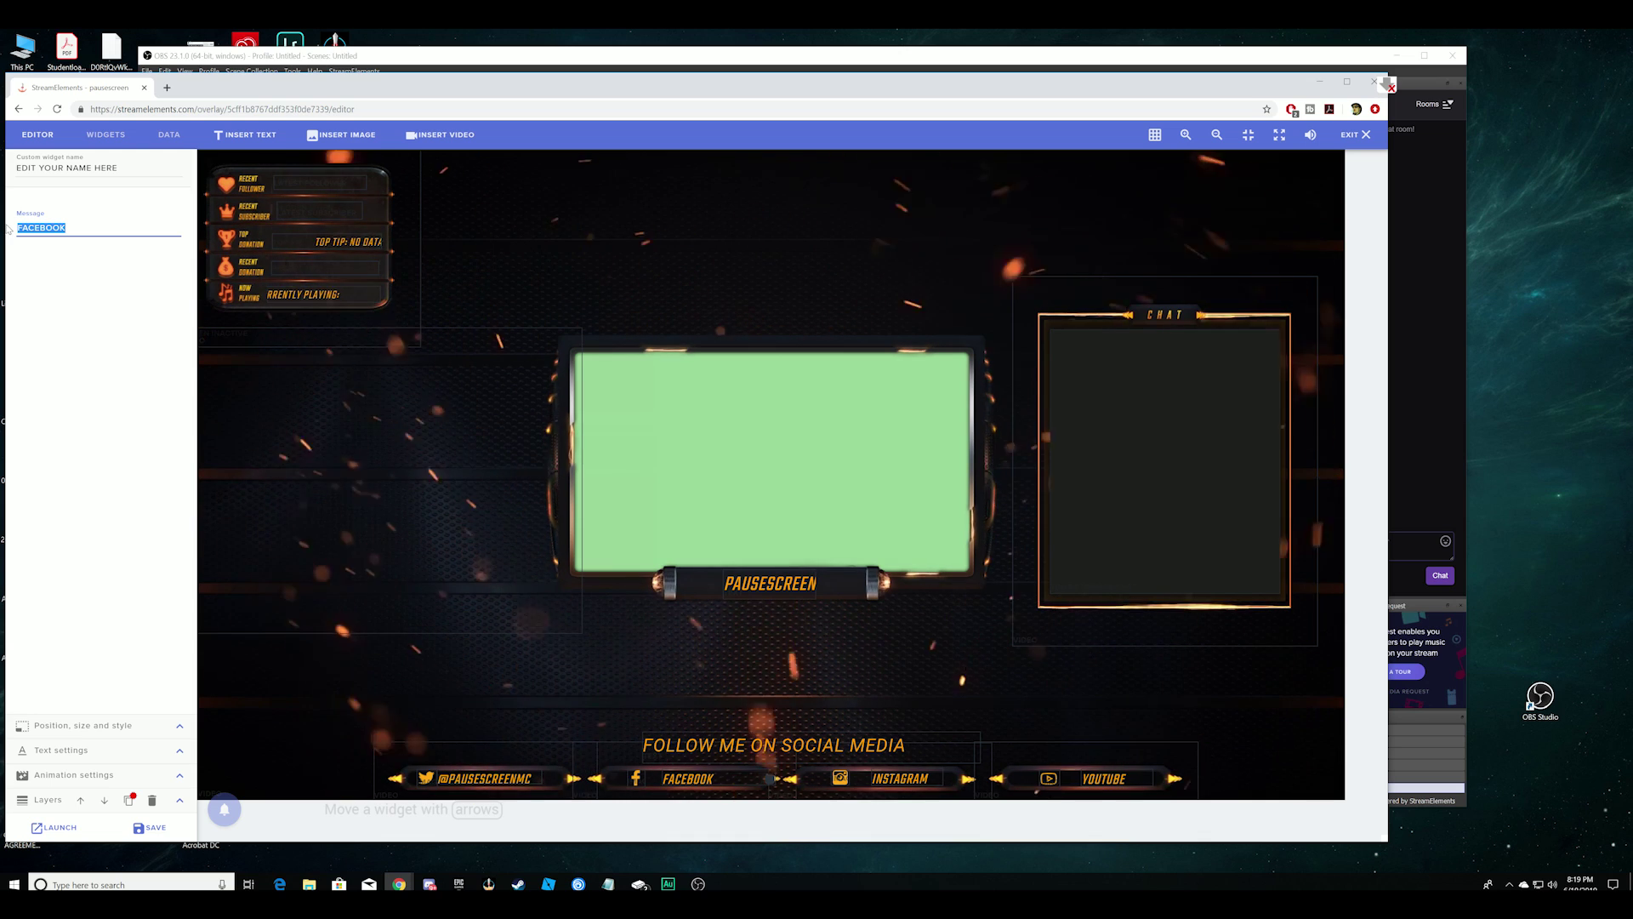
type("Gunborh")
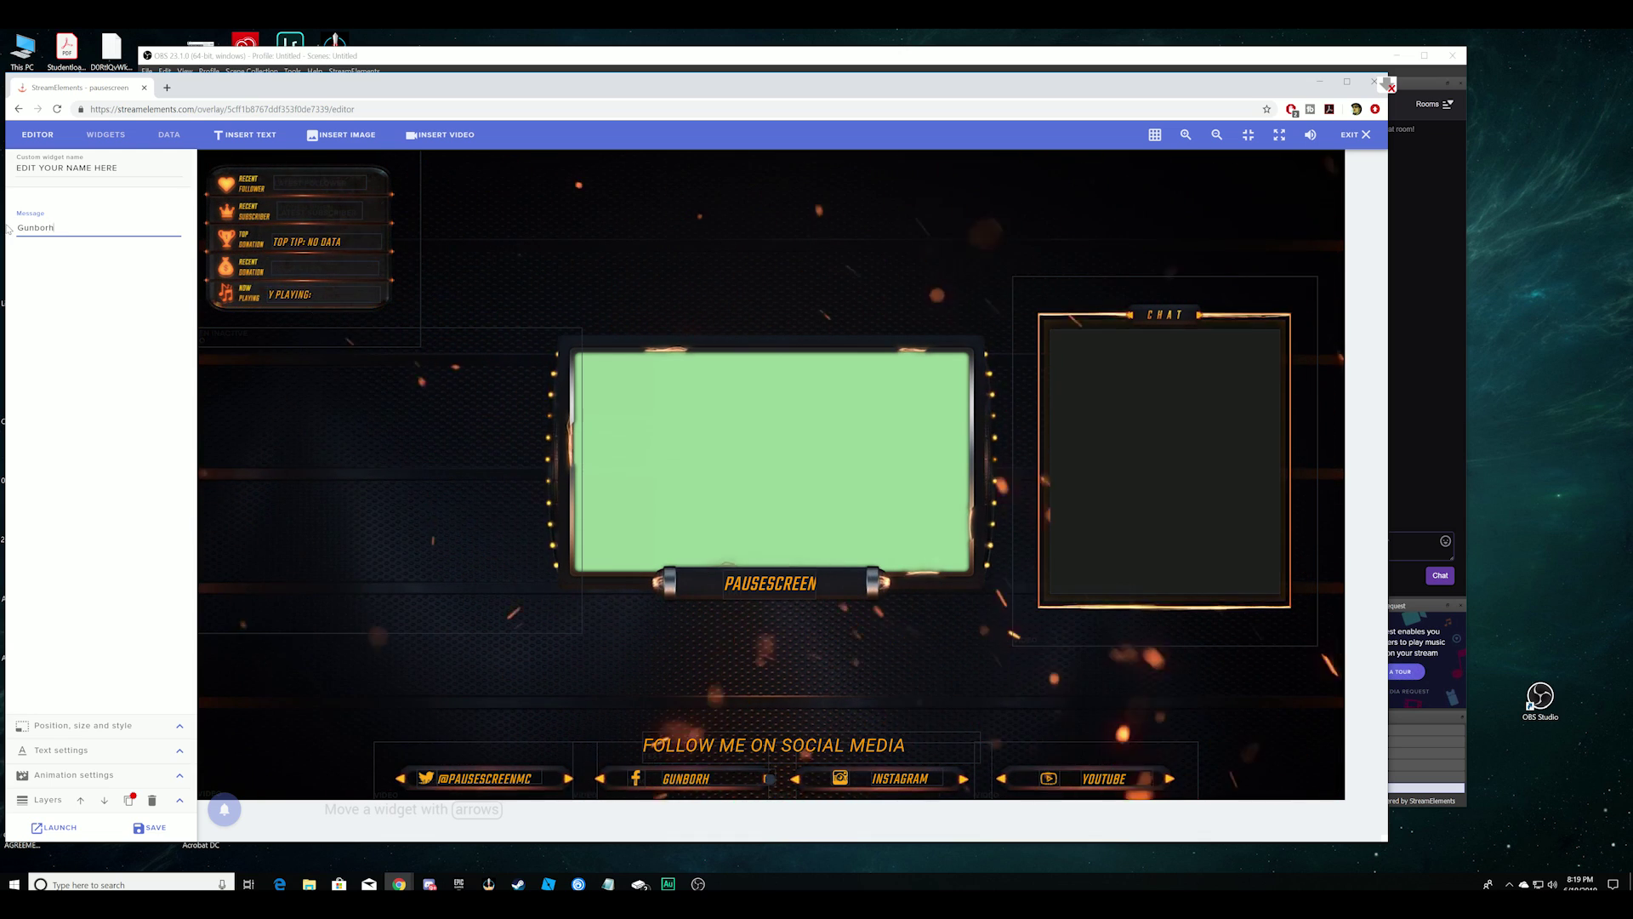
type("tesgaming")
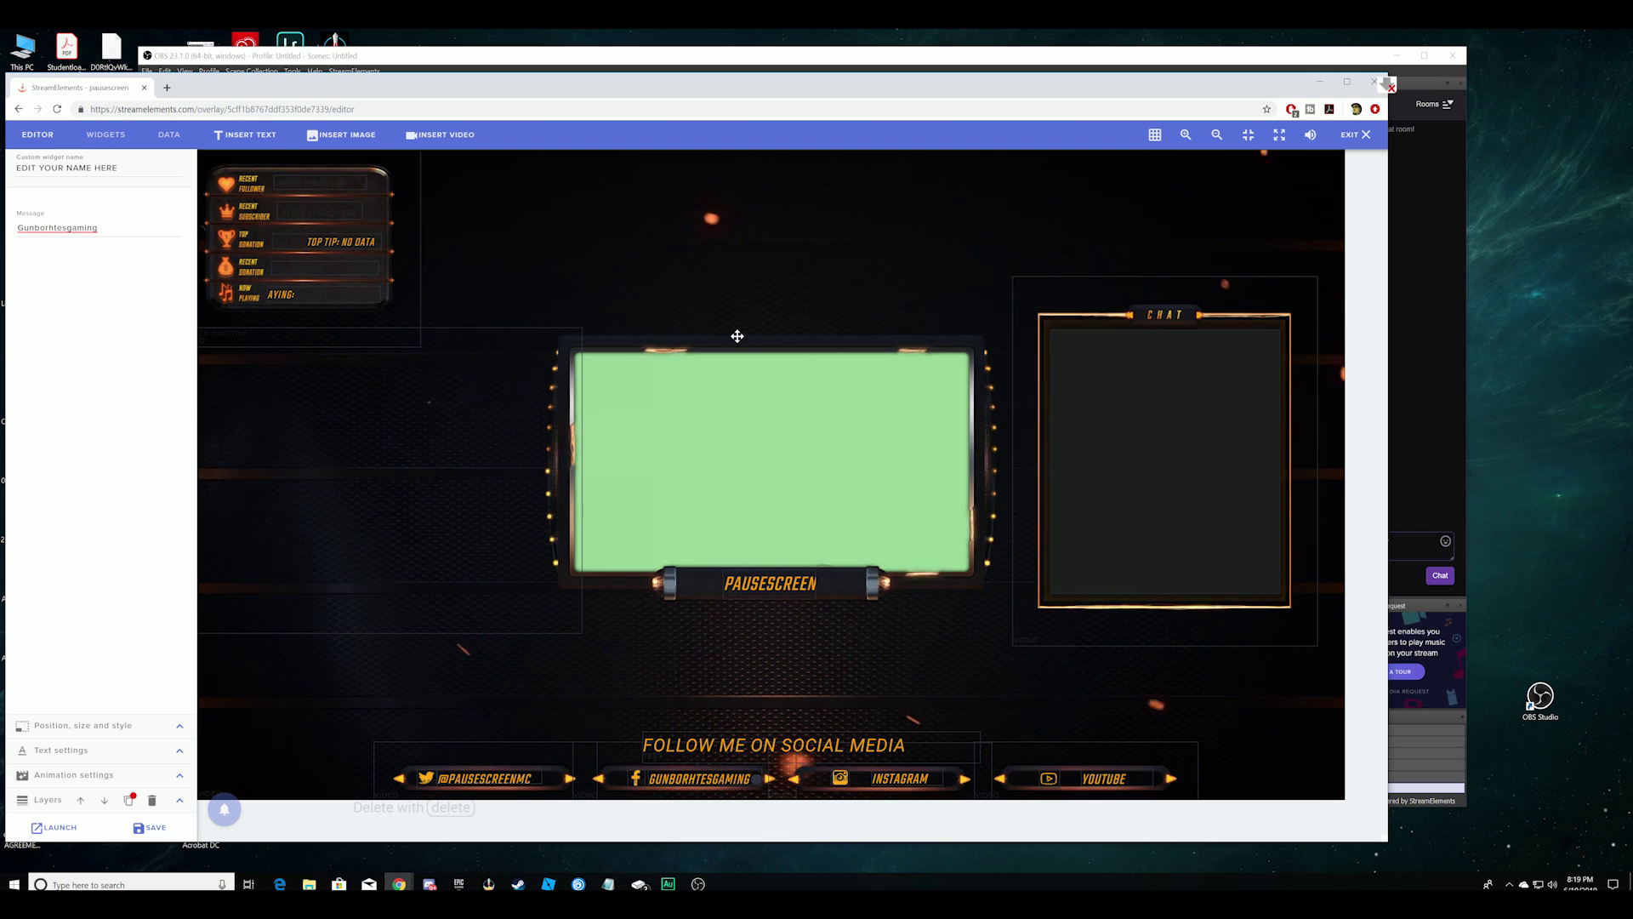
- Save the Spark Talk overlay and copy its export link to the clipboard
left_click(149, 828)
left_click(56, 827)
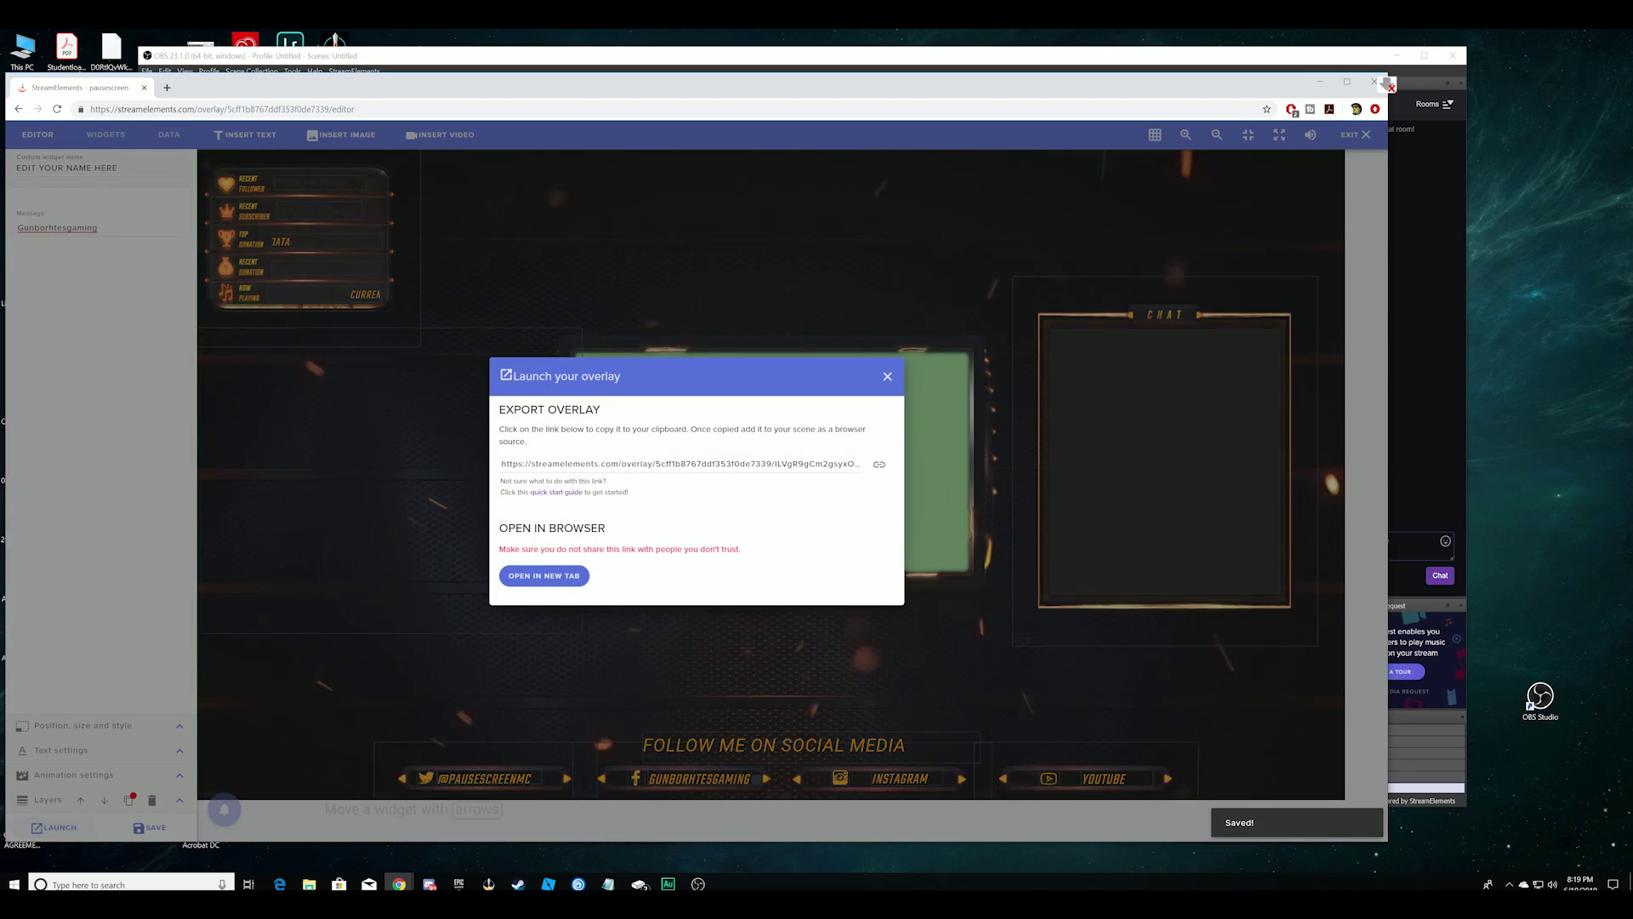
left_click(688, 463)
right_click(687, 464)
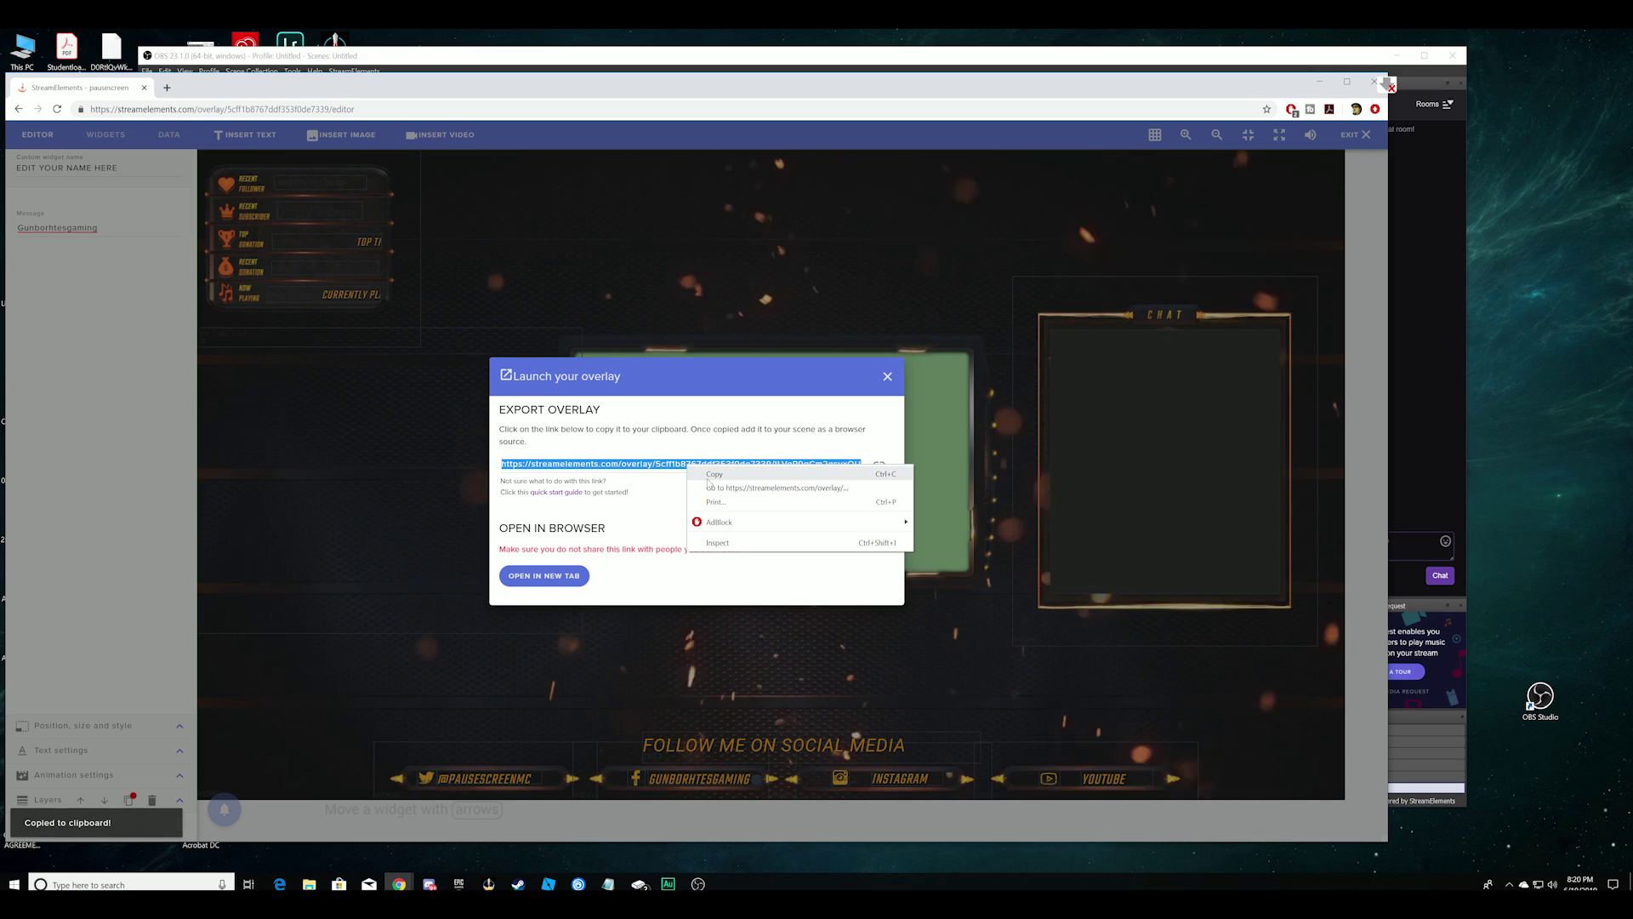
left_click(713, 475)
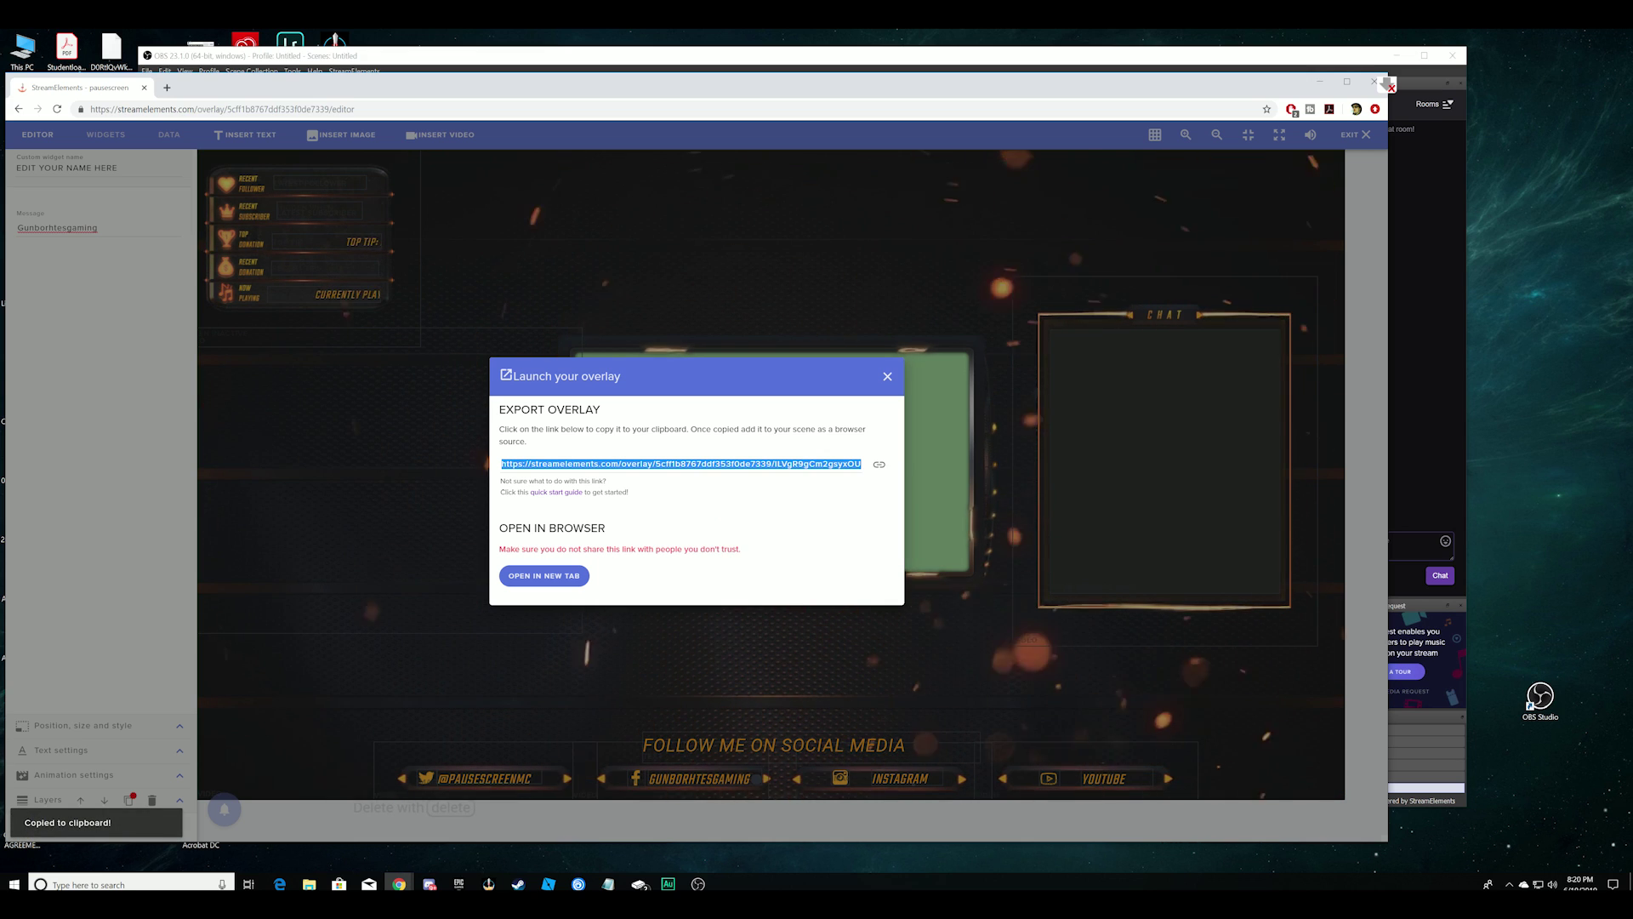
- Switch to OBS Studio and set the Main Overlay browser source's URL to the copied overlay link
left_click(1375, 129)
left_click(1435, 200)
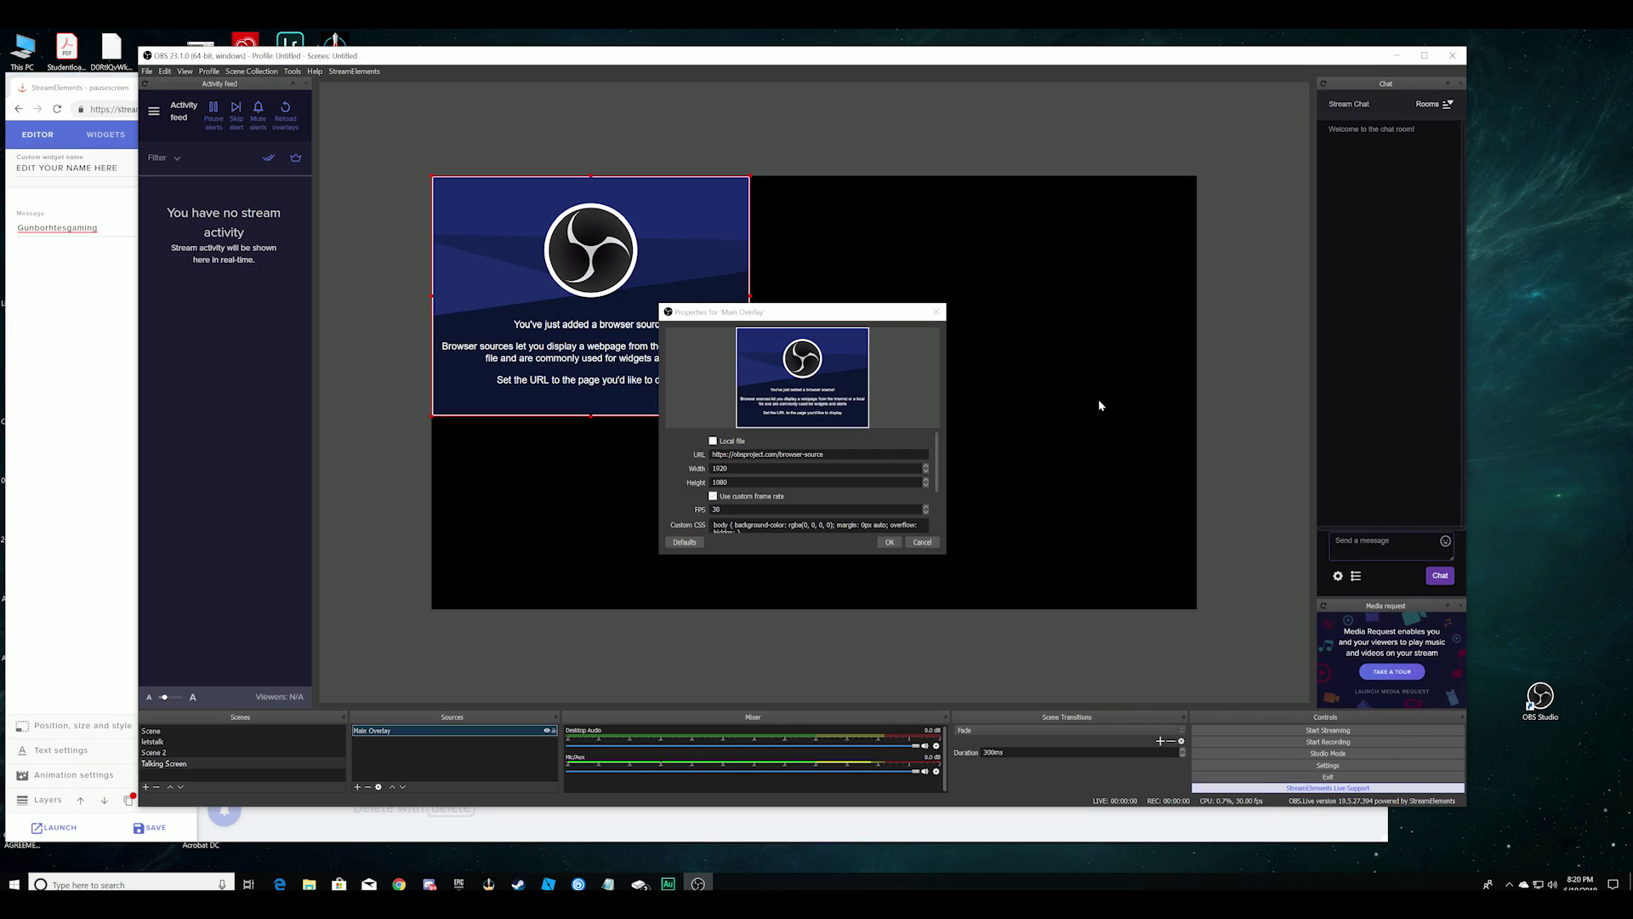
left_click_drag(837, 454, 817, 454)
key("ctrl+v")
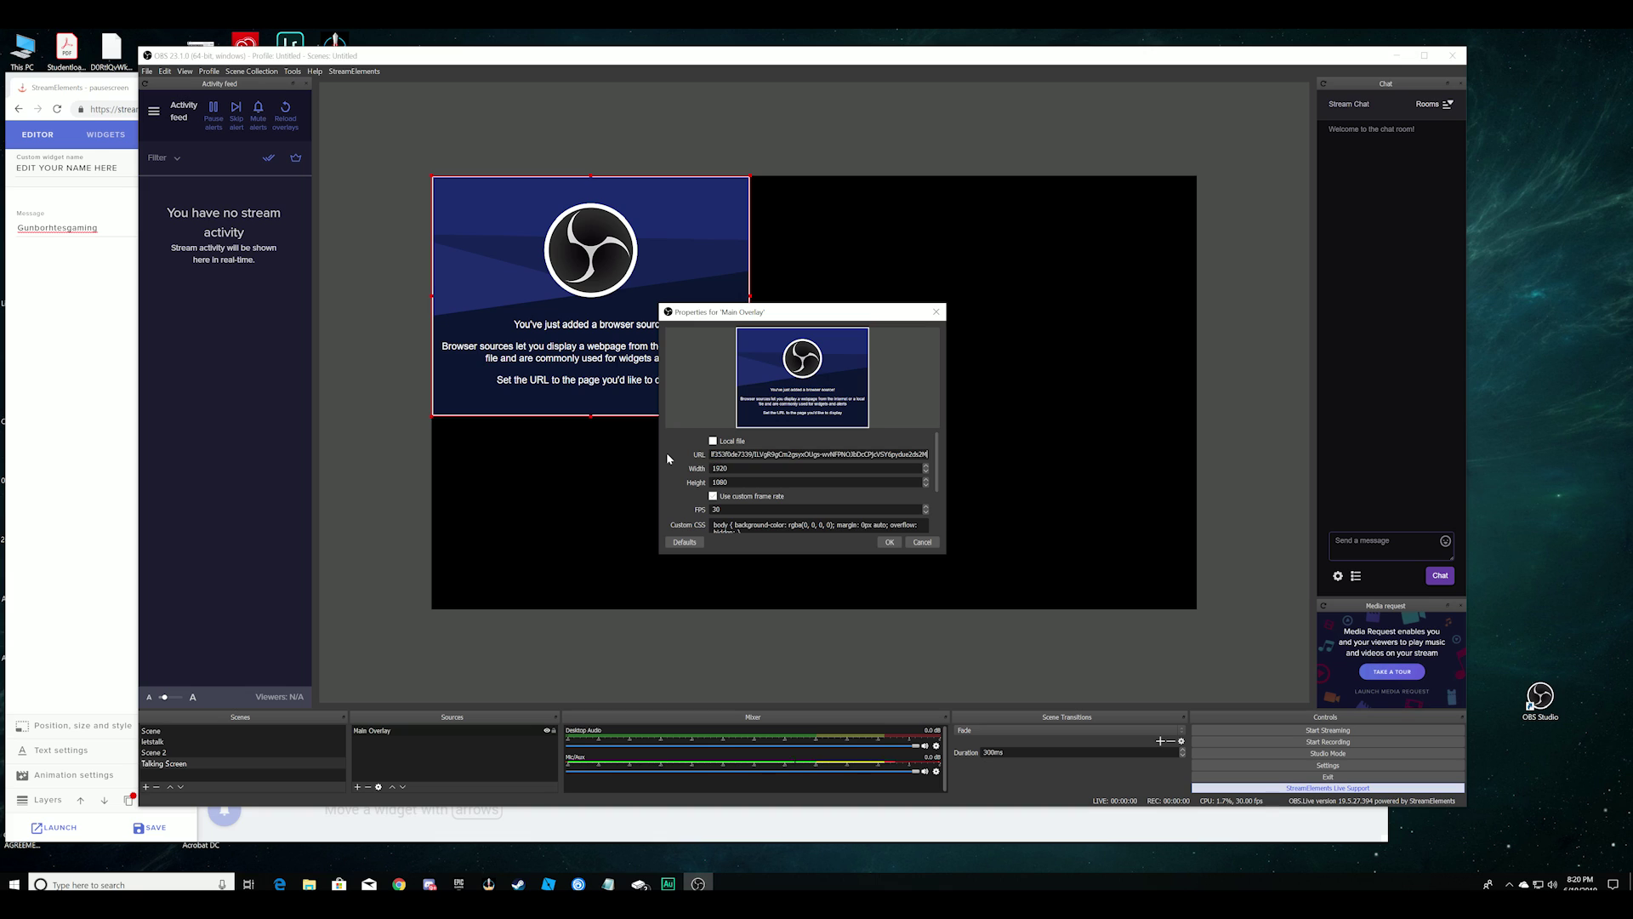
left_click(889, 542)
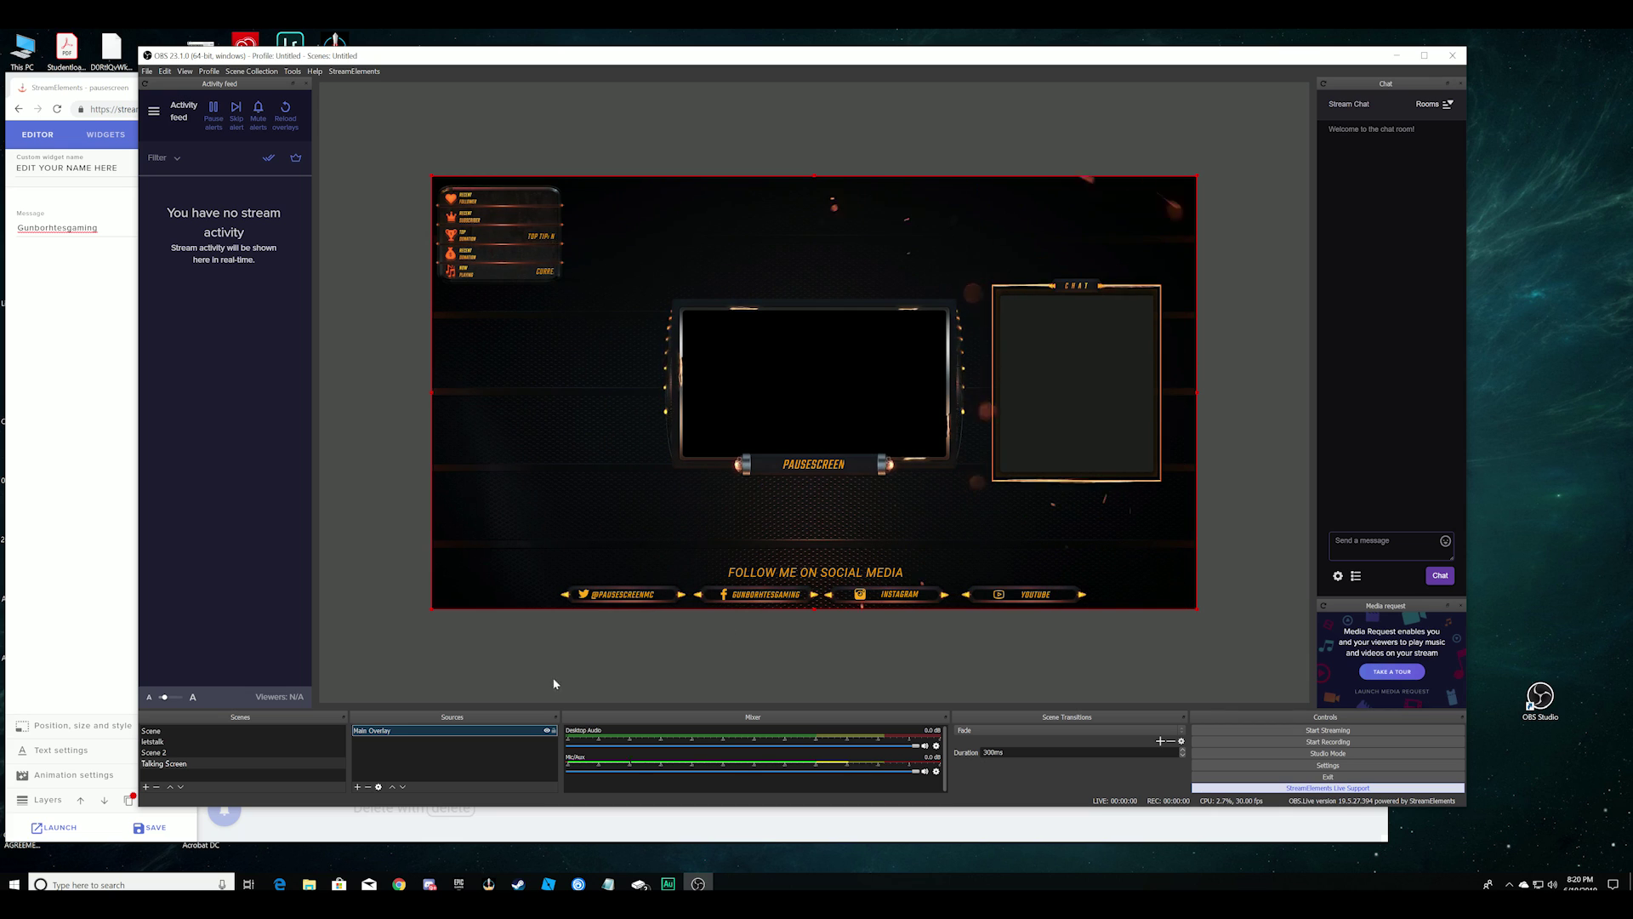
left_click(358, 787)
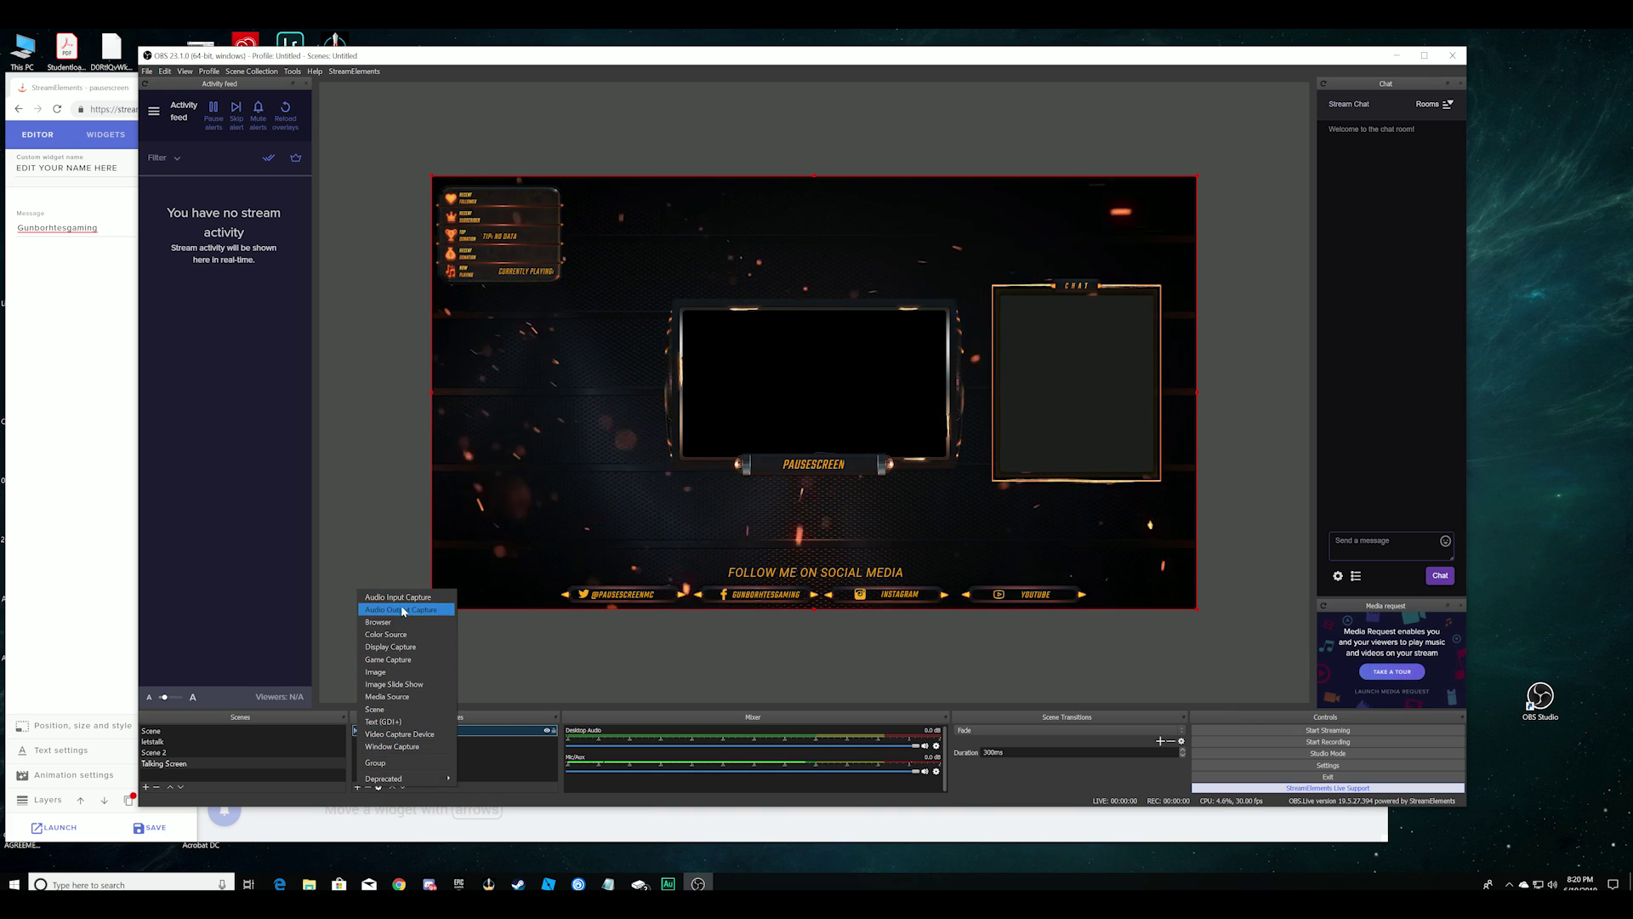
left_click(396, 646)
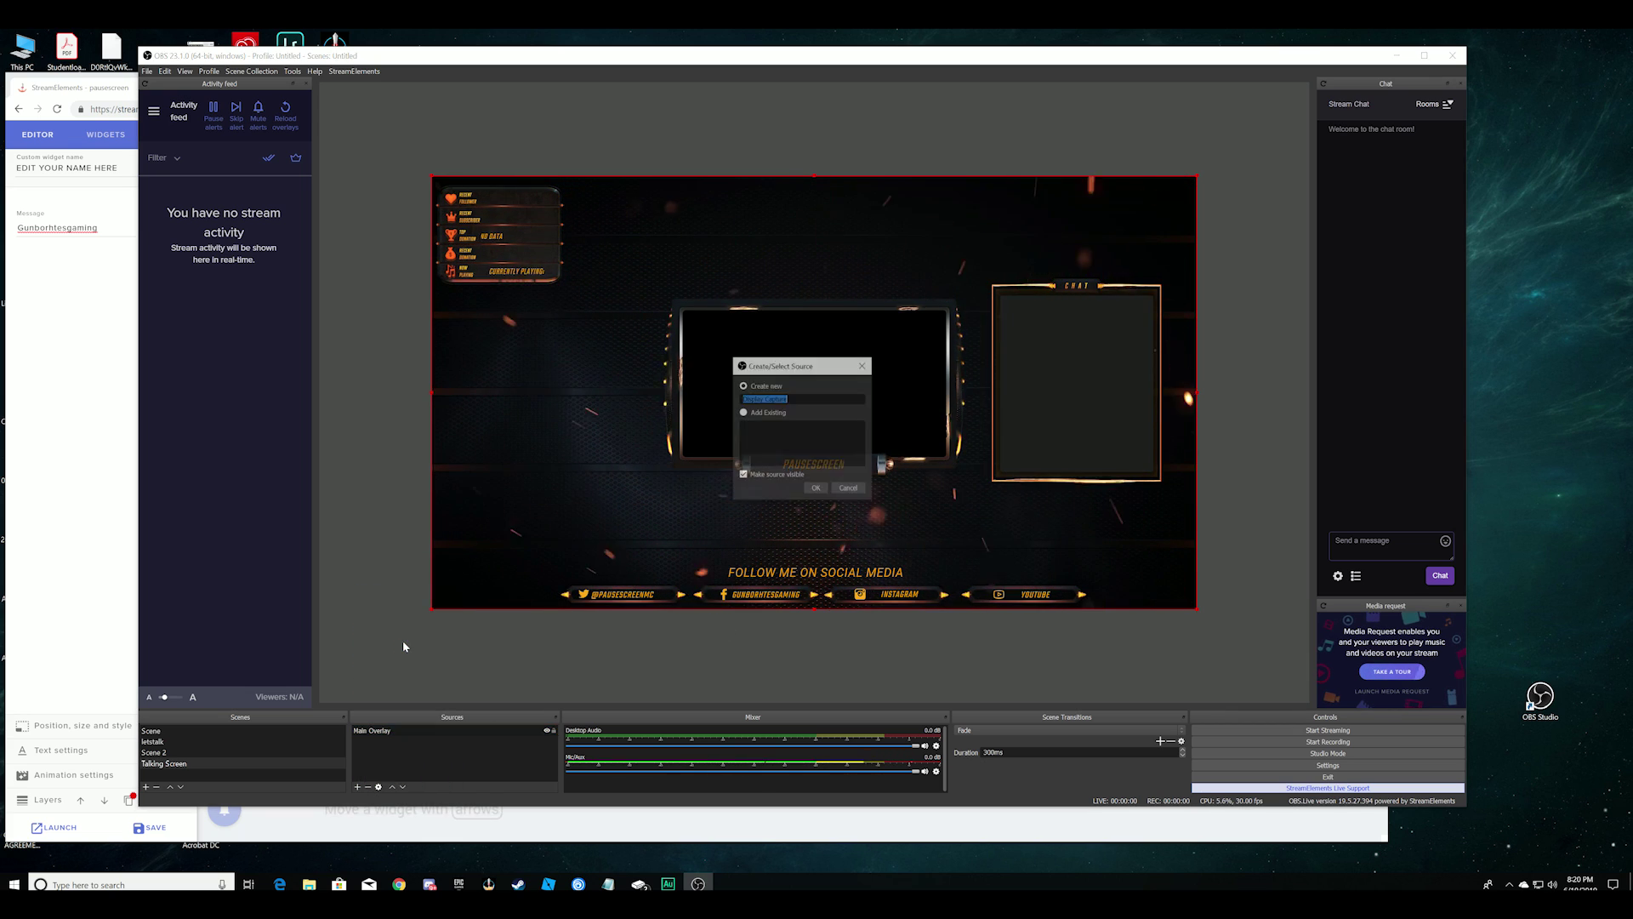
left_click(849, 489)
- Try to add a new video capture device source to the Talking Screen scene and remove it
left_click(358, 786)
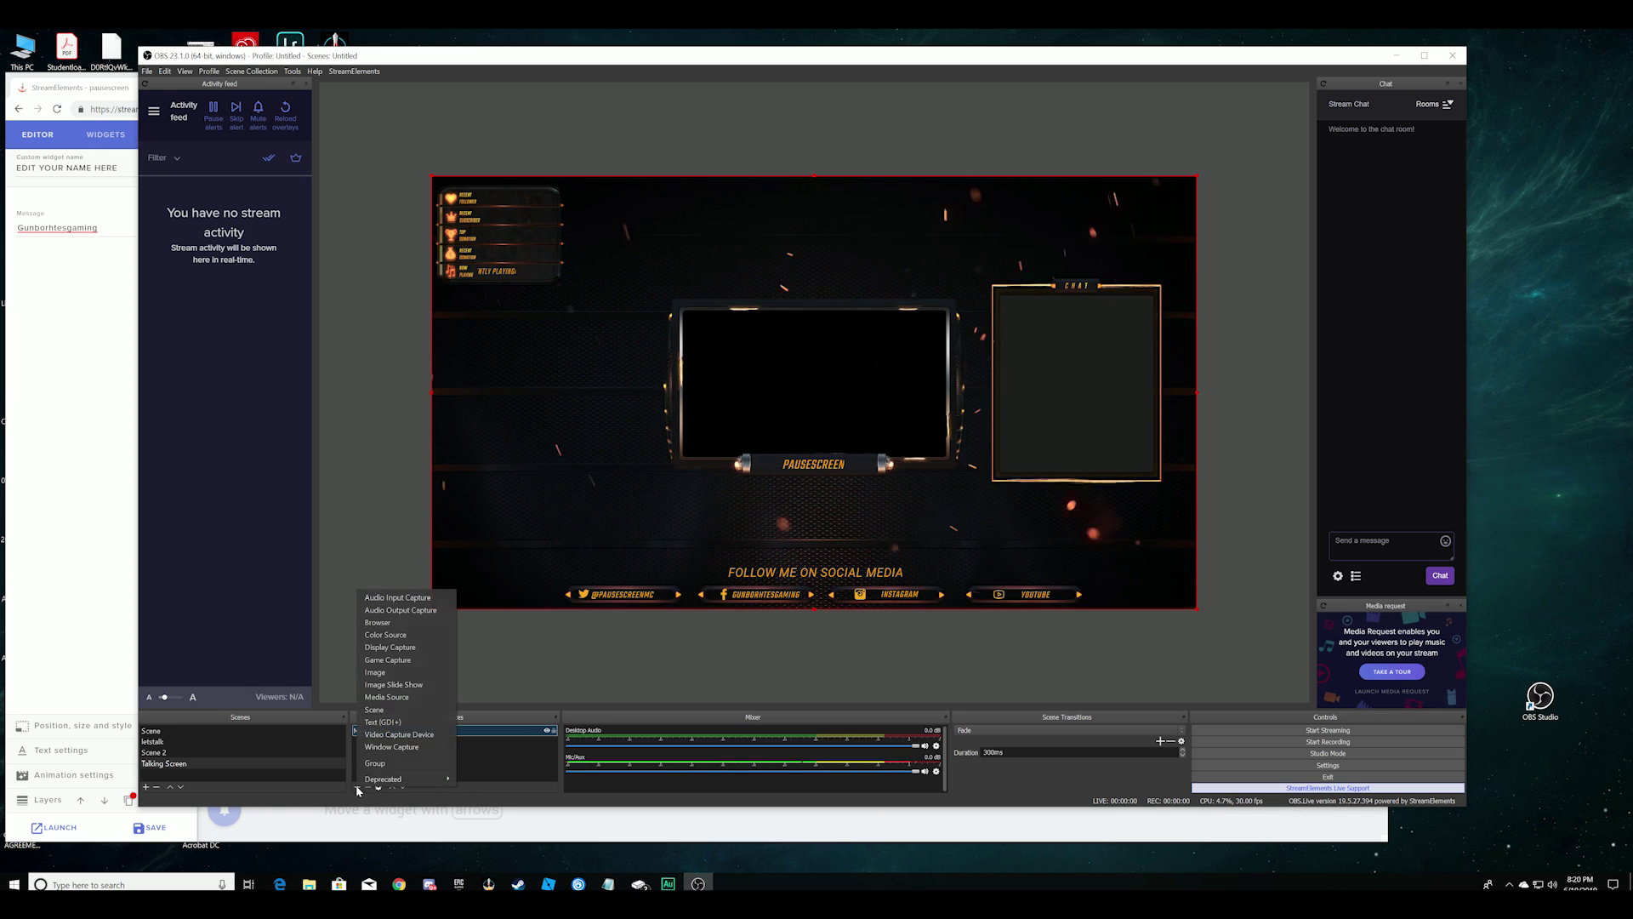
left_click(412, 735)
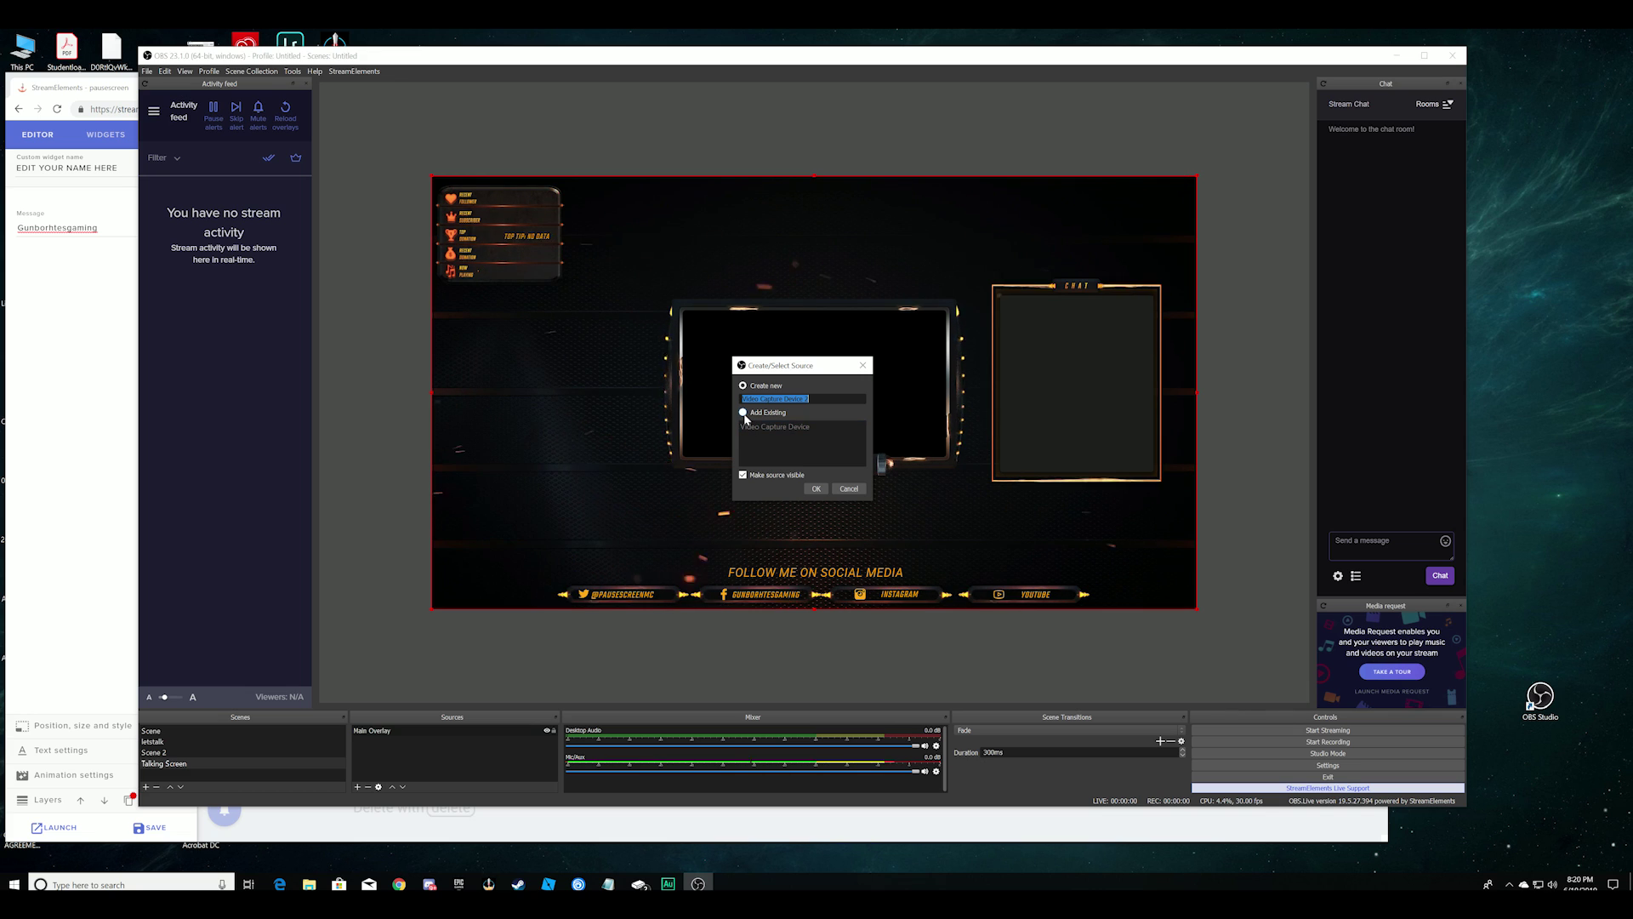
left_click(816, 490)
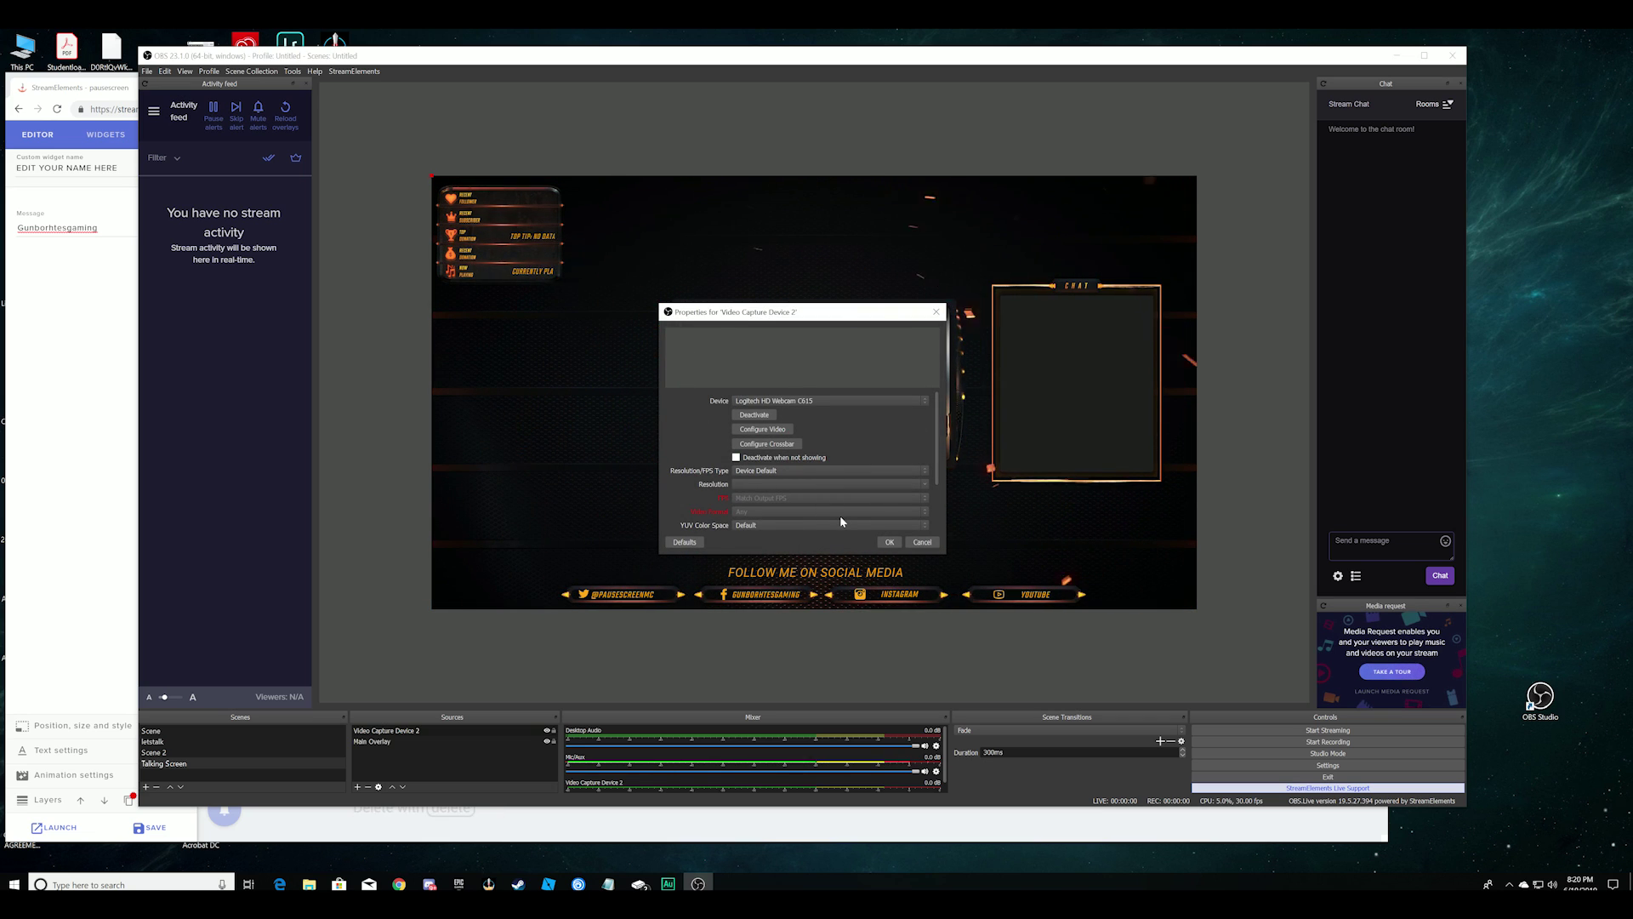
left_click(922, 542)
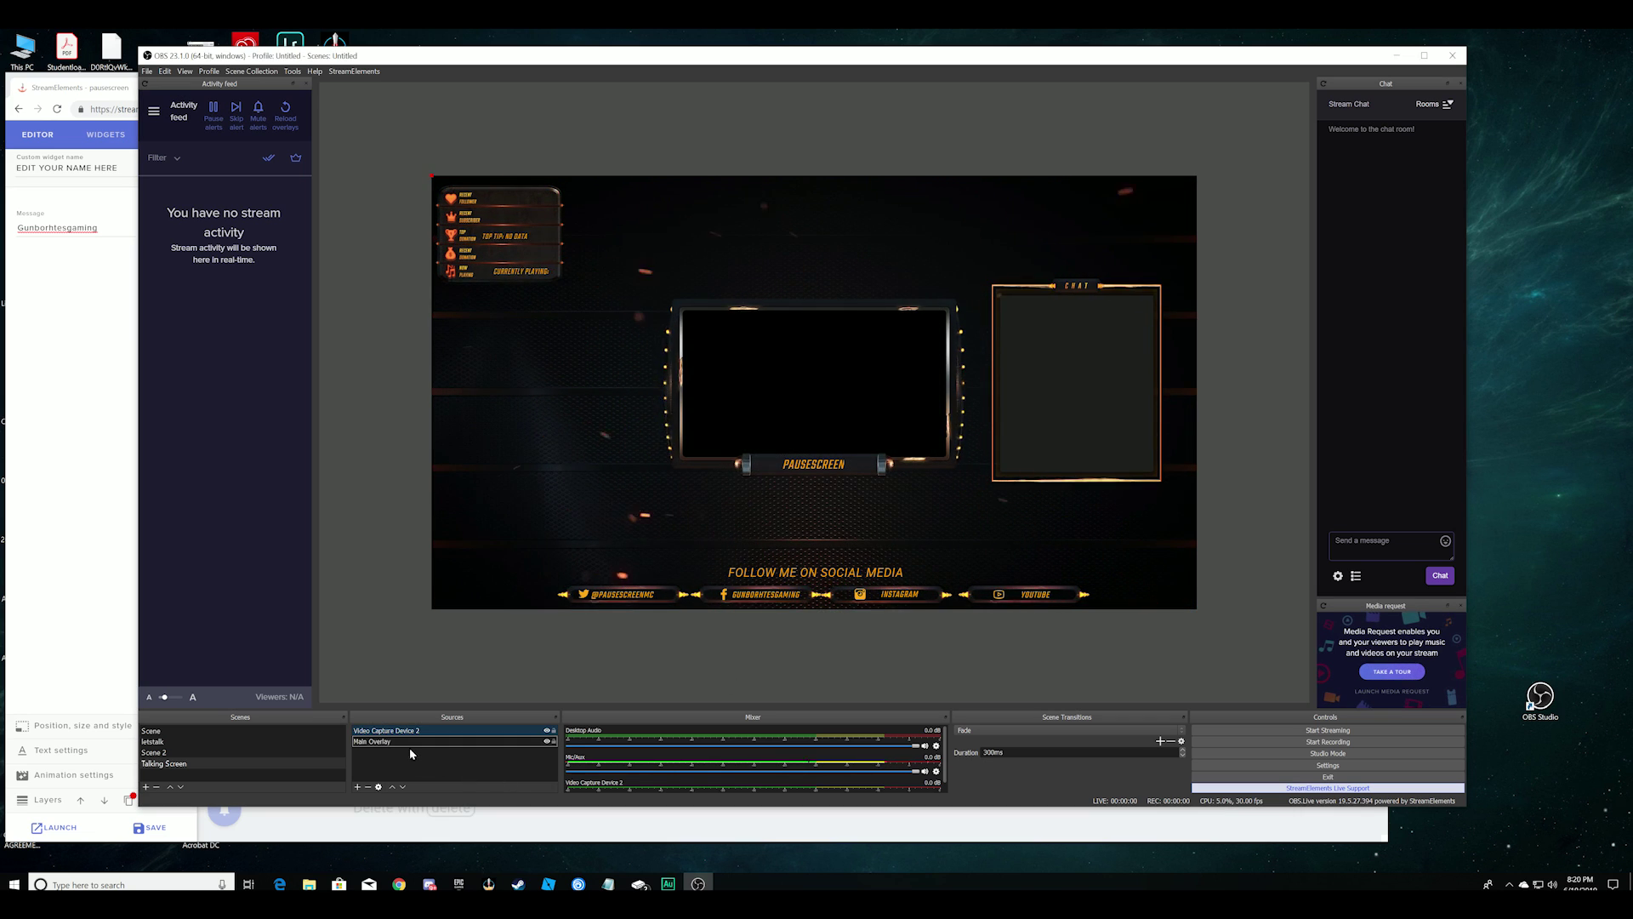
key("Delete")
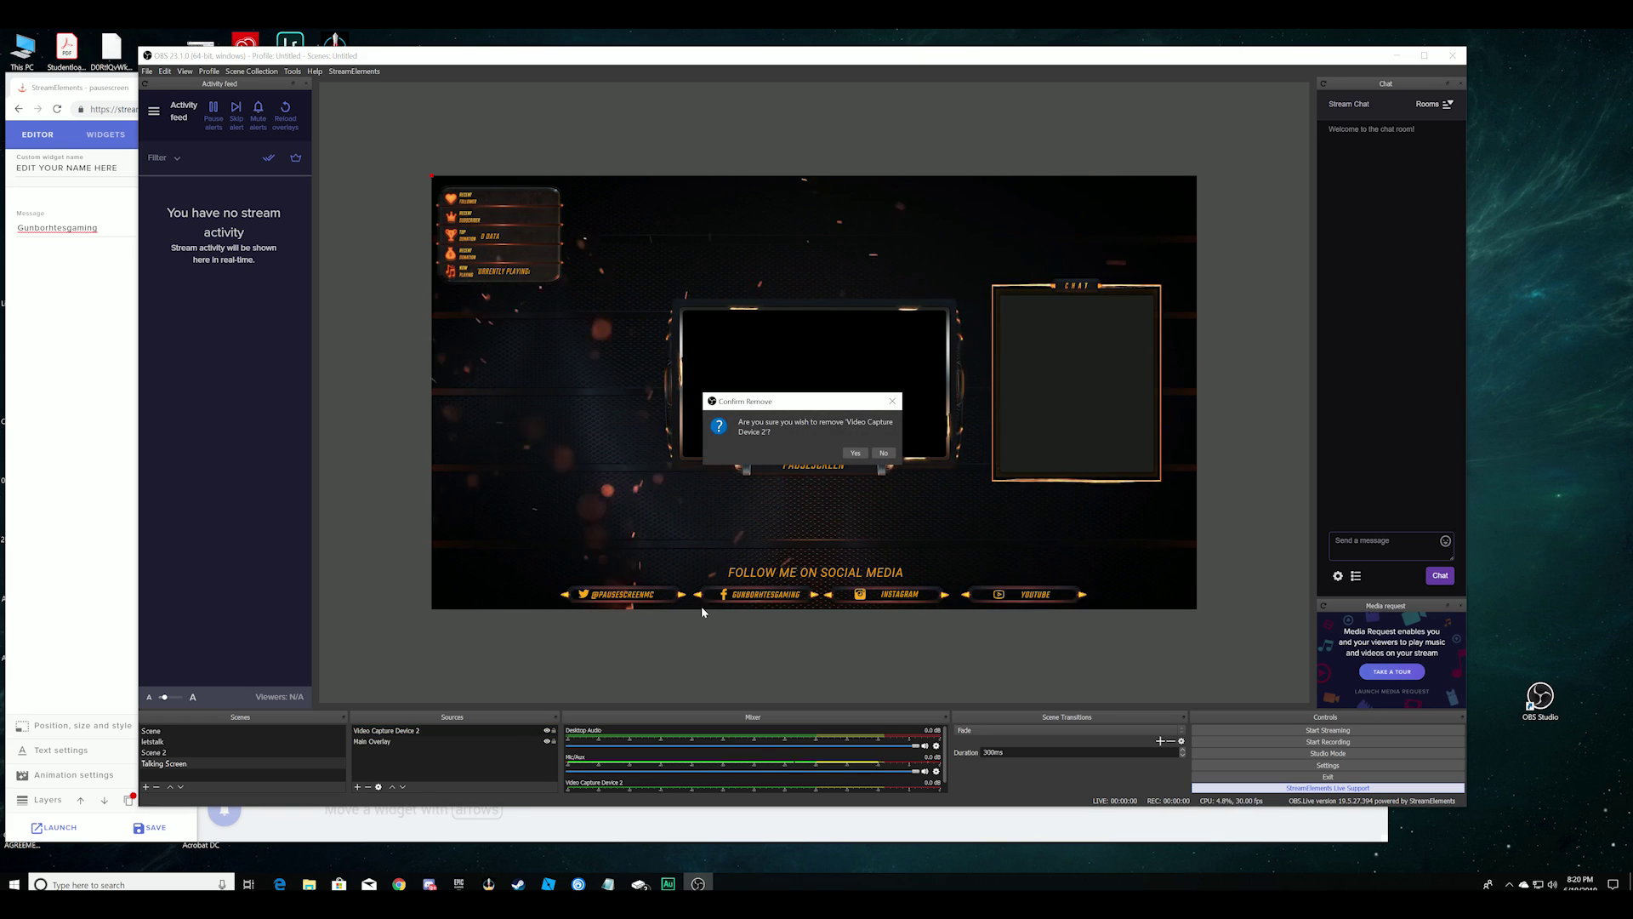
left_click(847, 453)
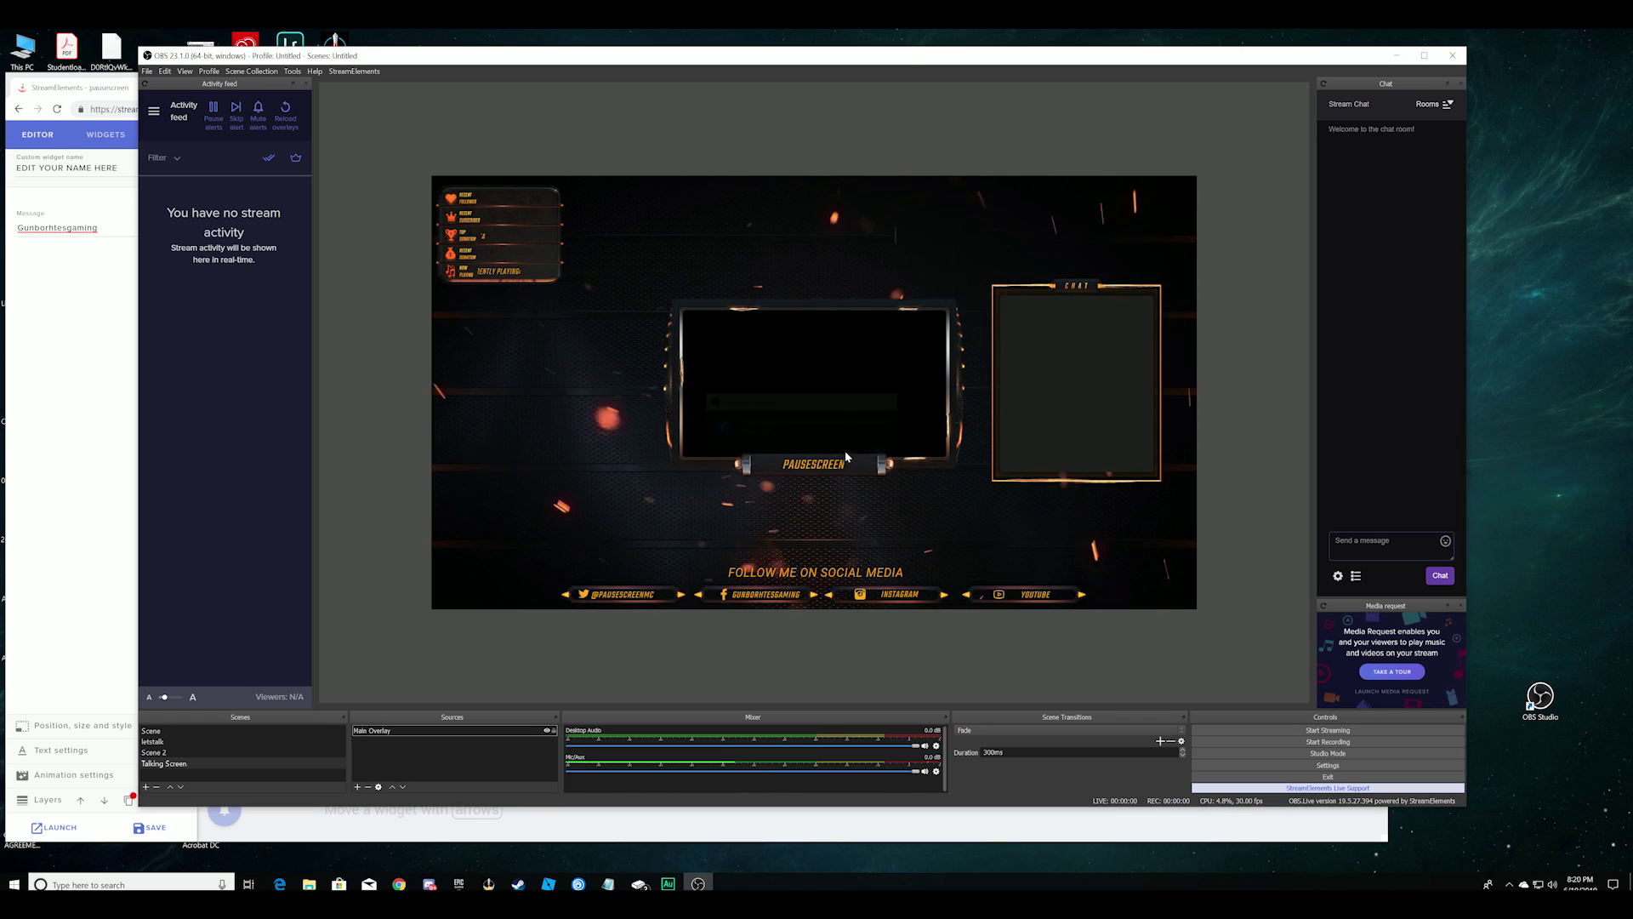
- Add the existing Video Capture Device used in Scene 2 as a source in the Talking Screen scene
left_click(155, 753)
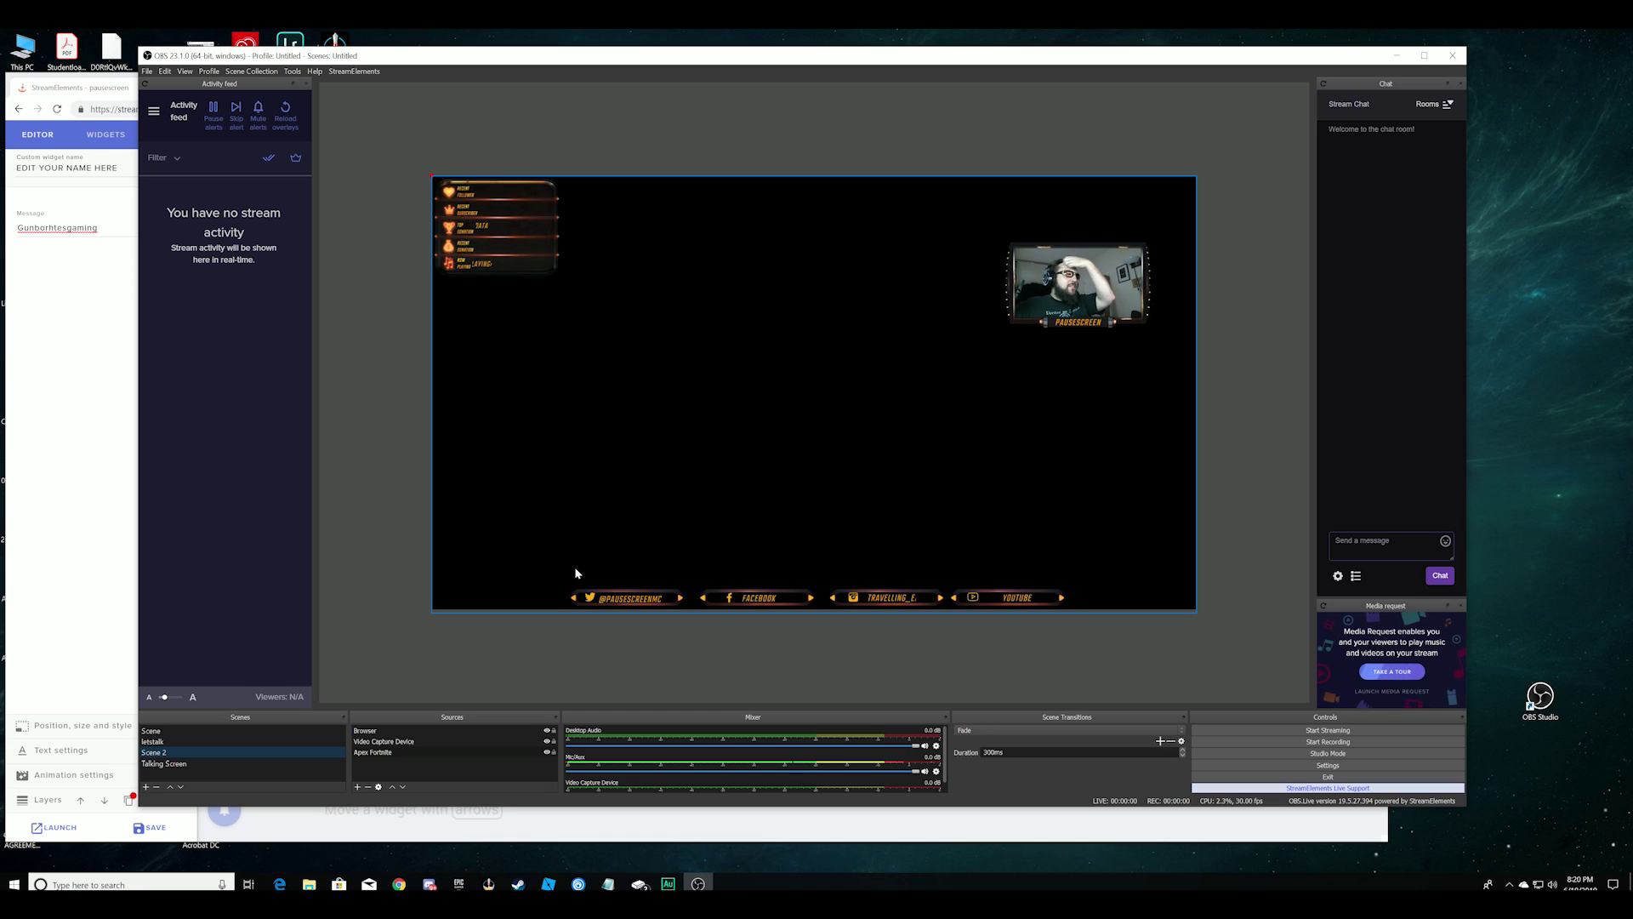
left_click(188, 763)
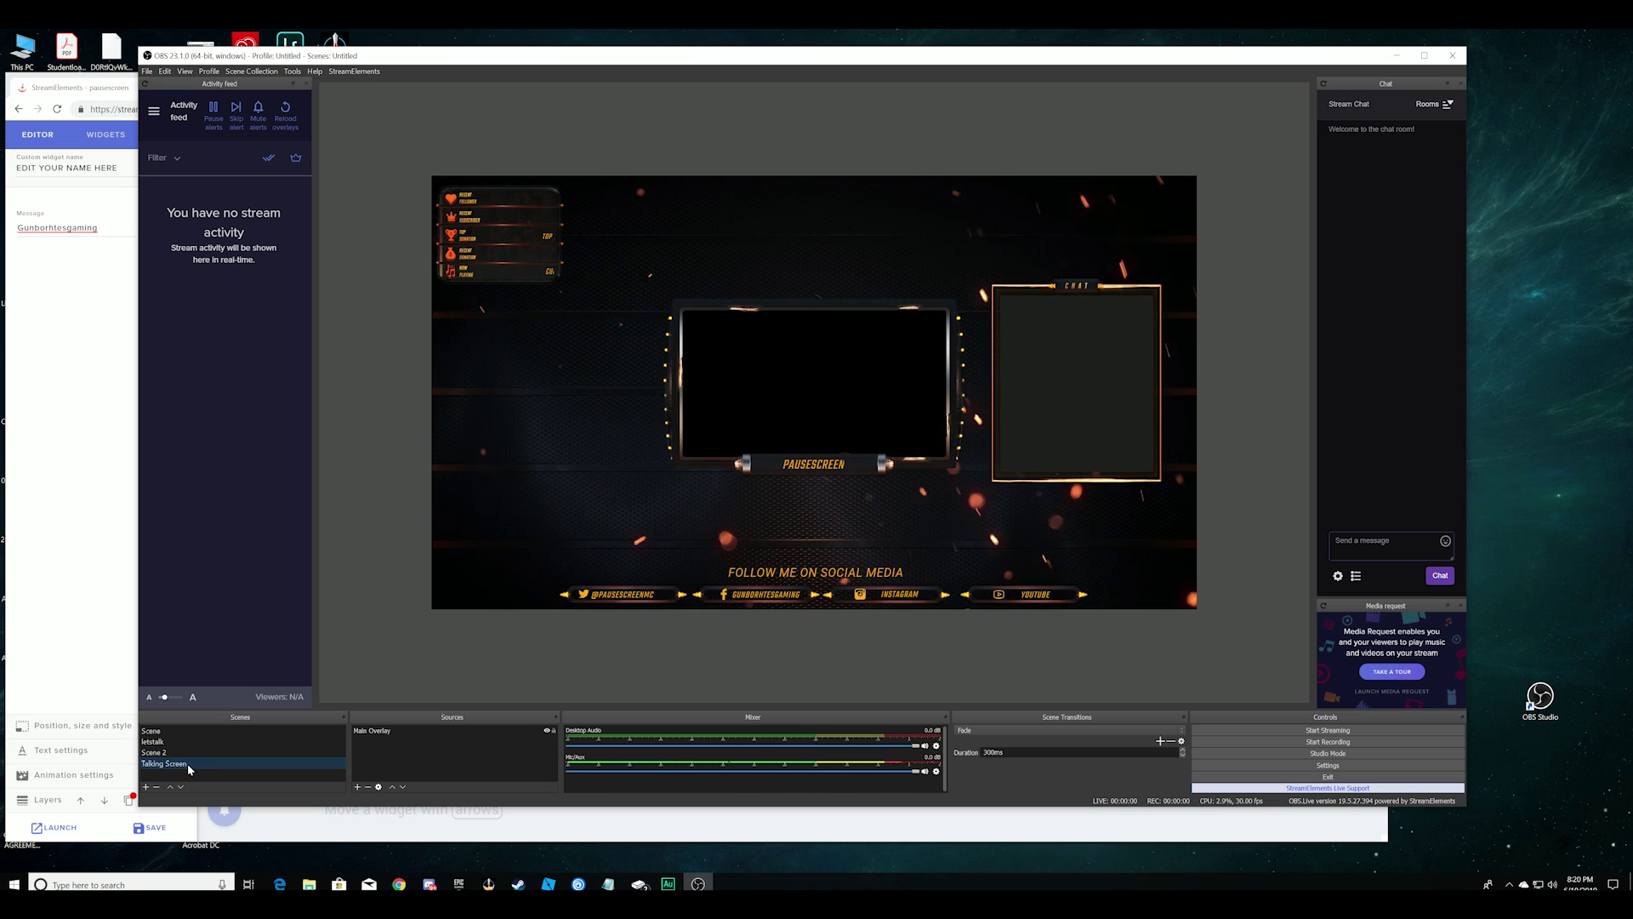
left_click(357, 786)
left_click(401, 733)
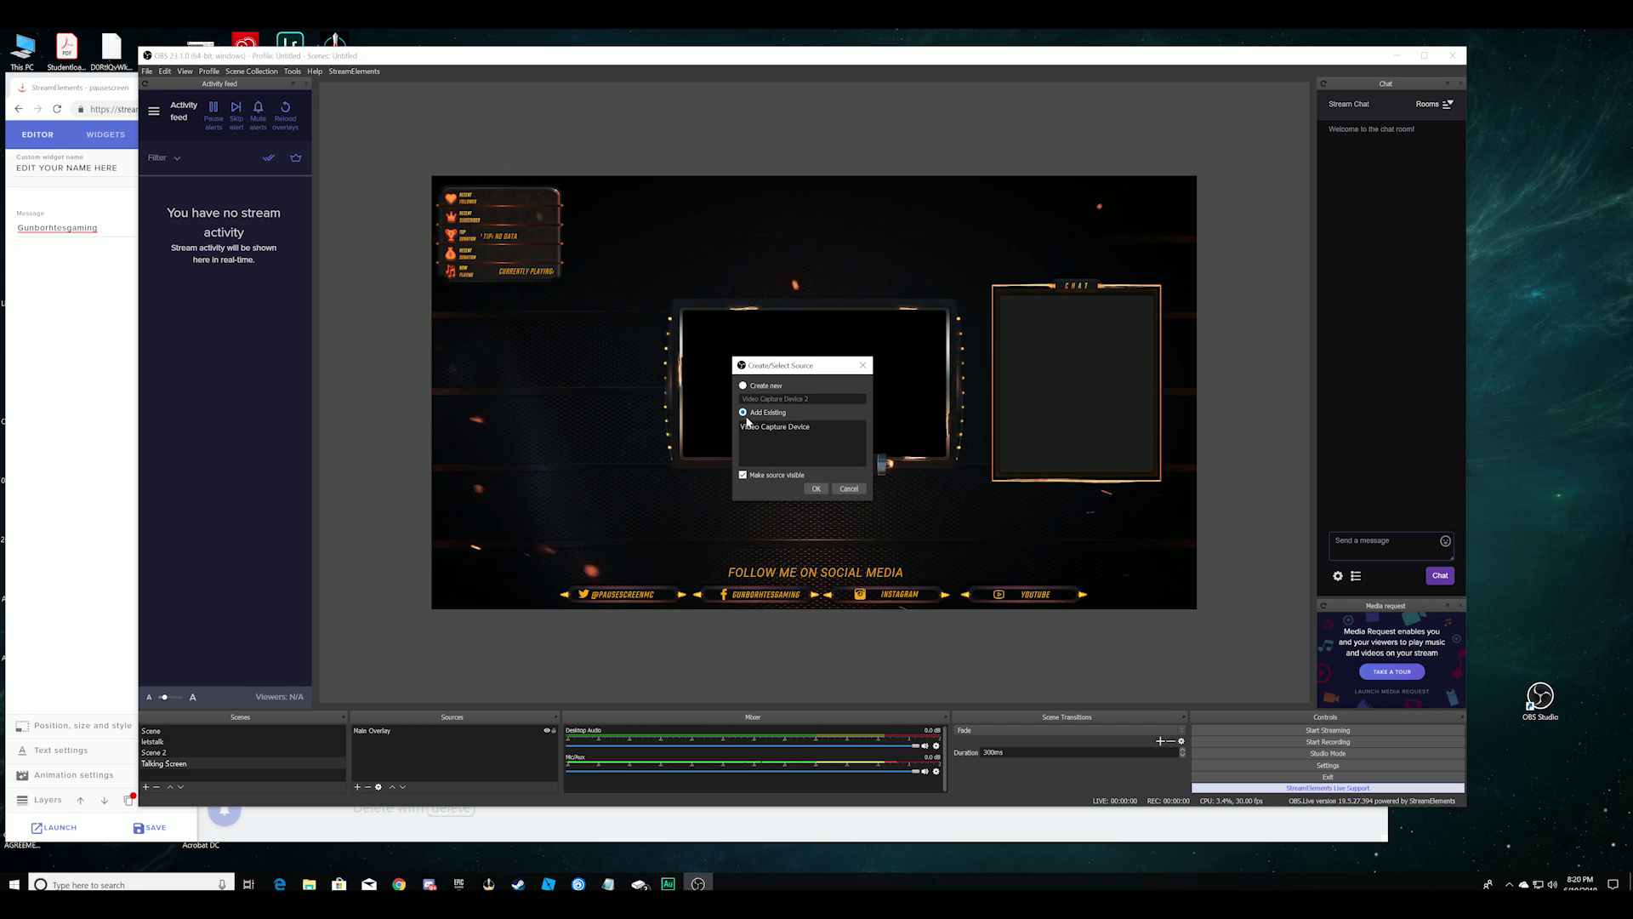
left_click(816, 488)
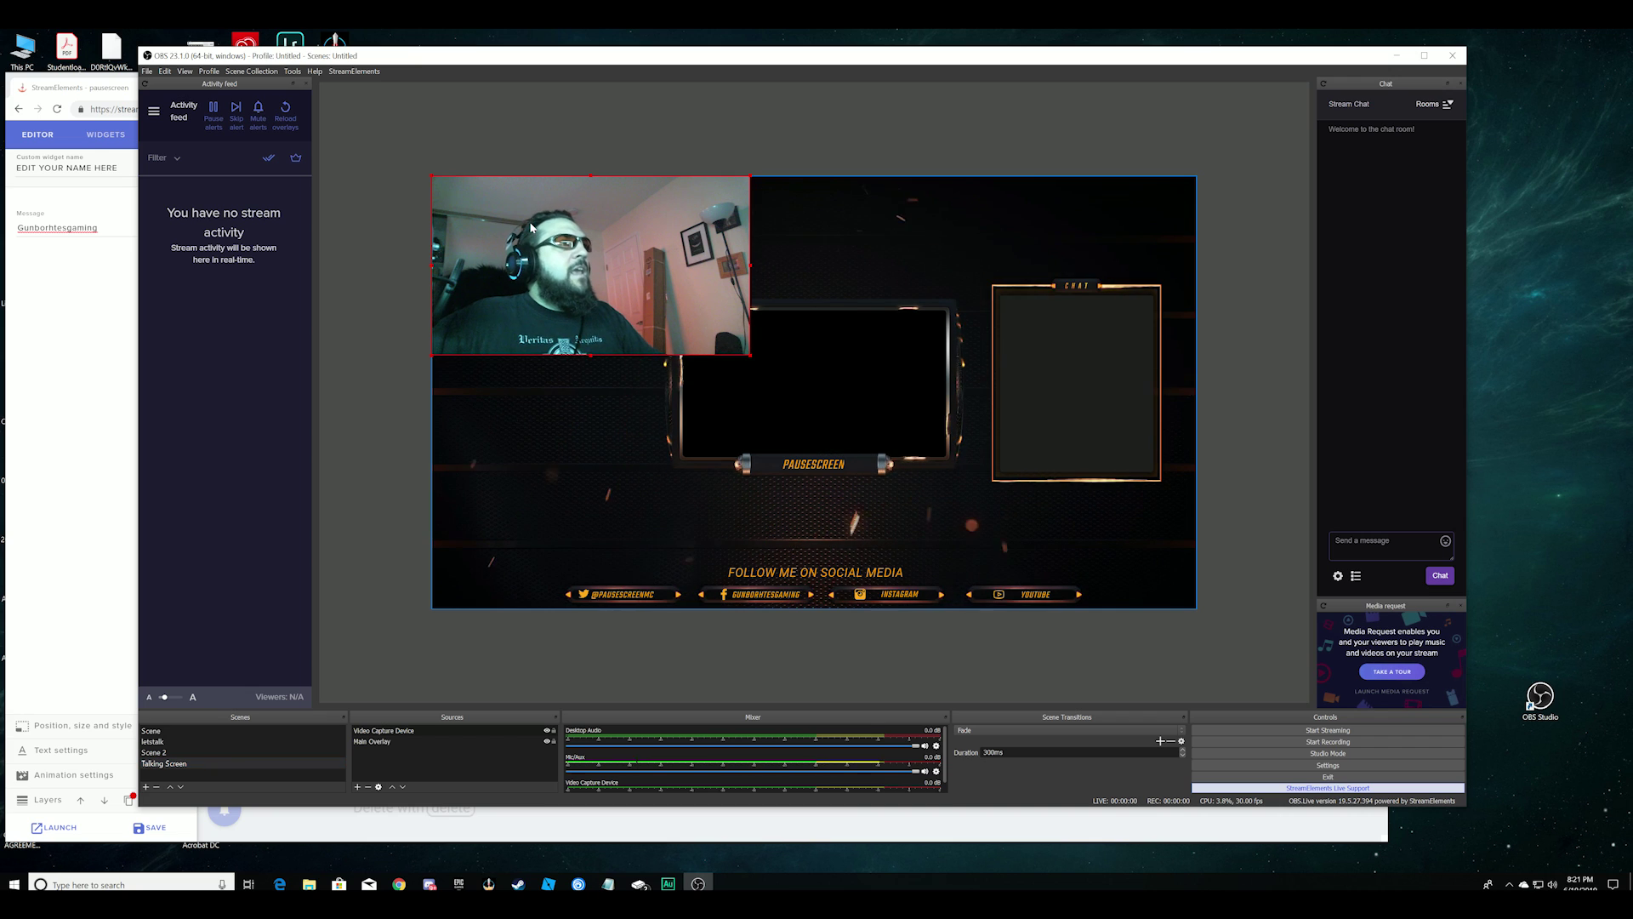
- Move the webcam picture into the overlay's central camera frame and place its source below Main Overlay
left_click_drag(530, 227, 720, 401)
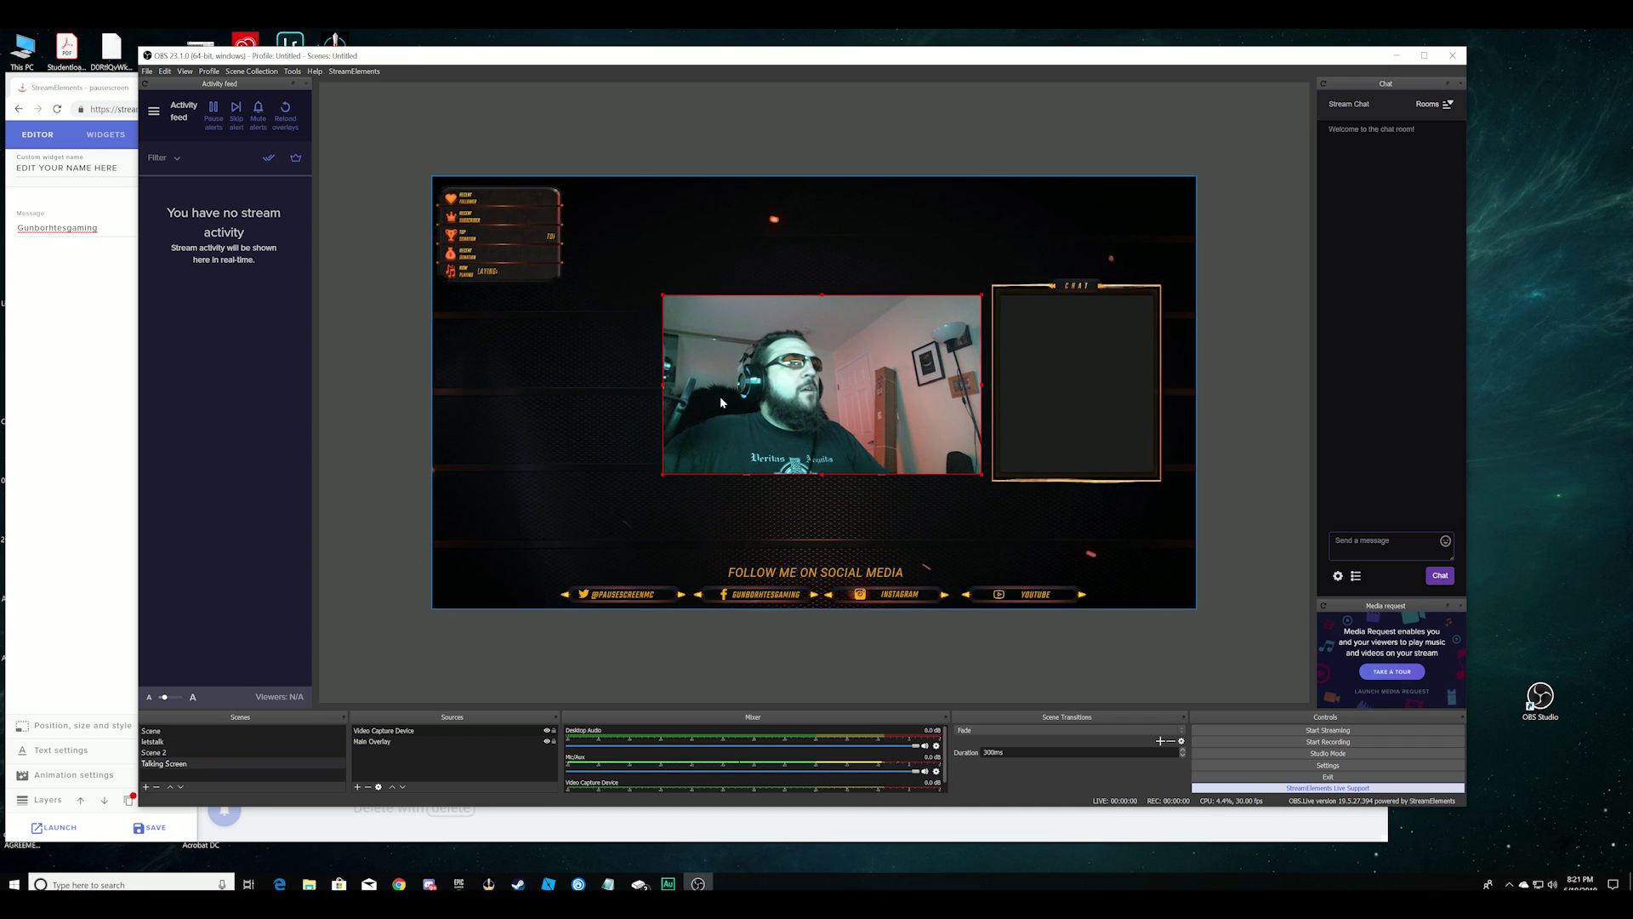
left_click(374, 731)
left_click_drag(374, 732, 375, 744)
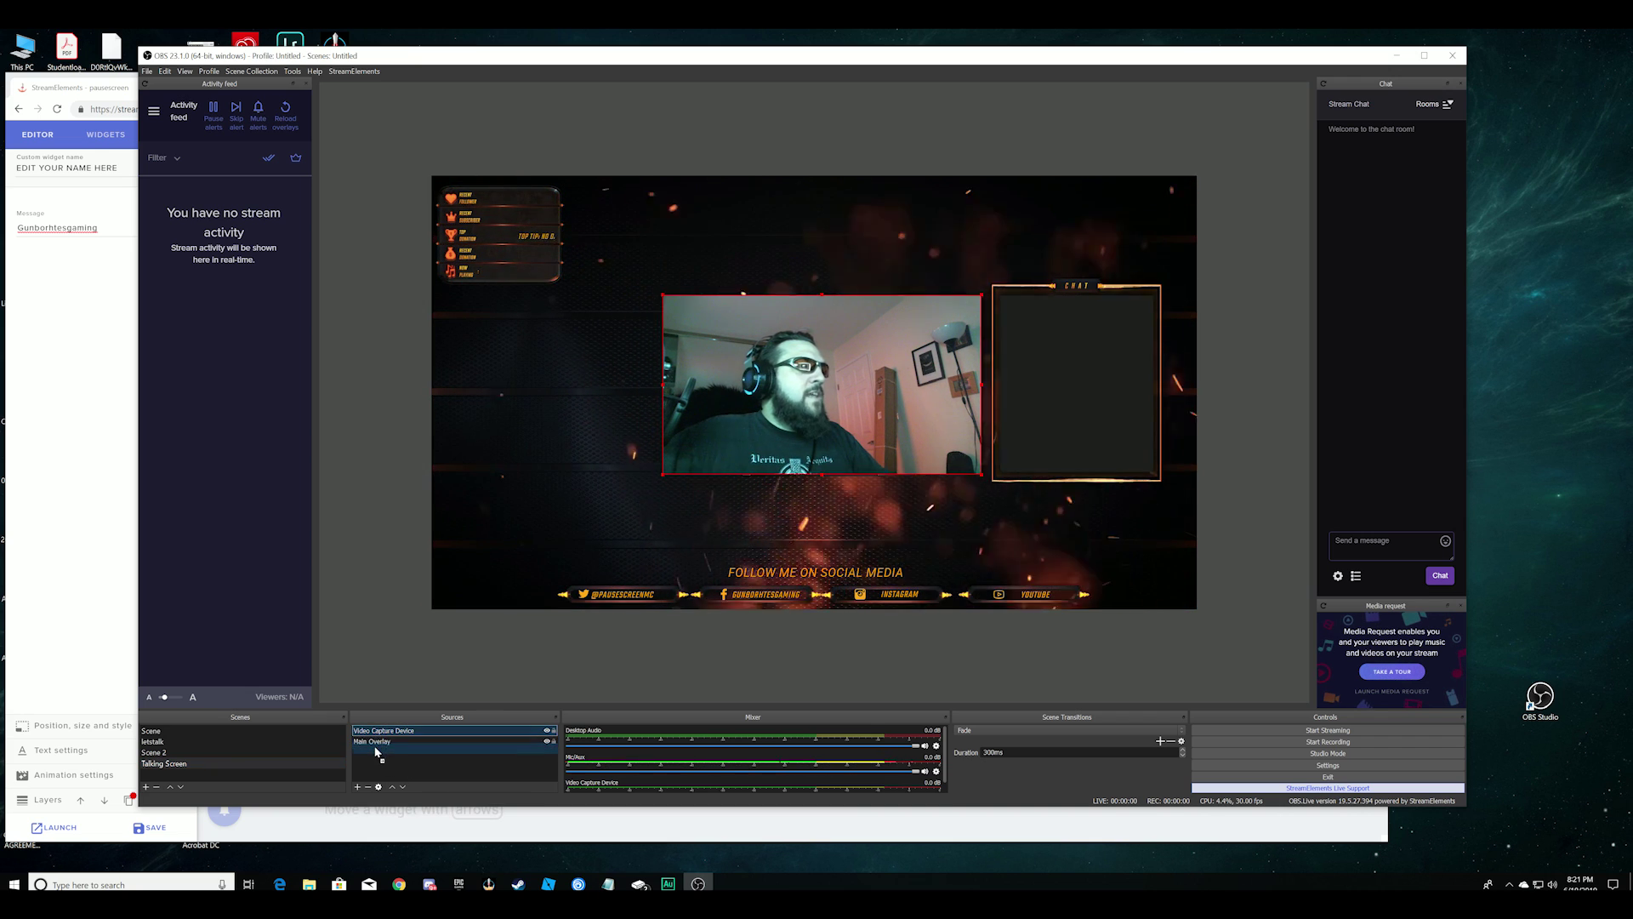
left_click(865, 464)
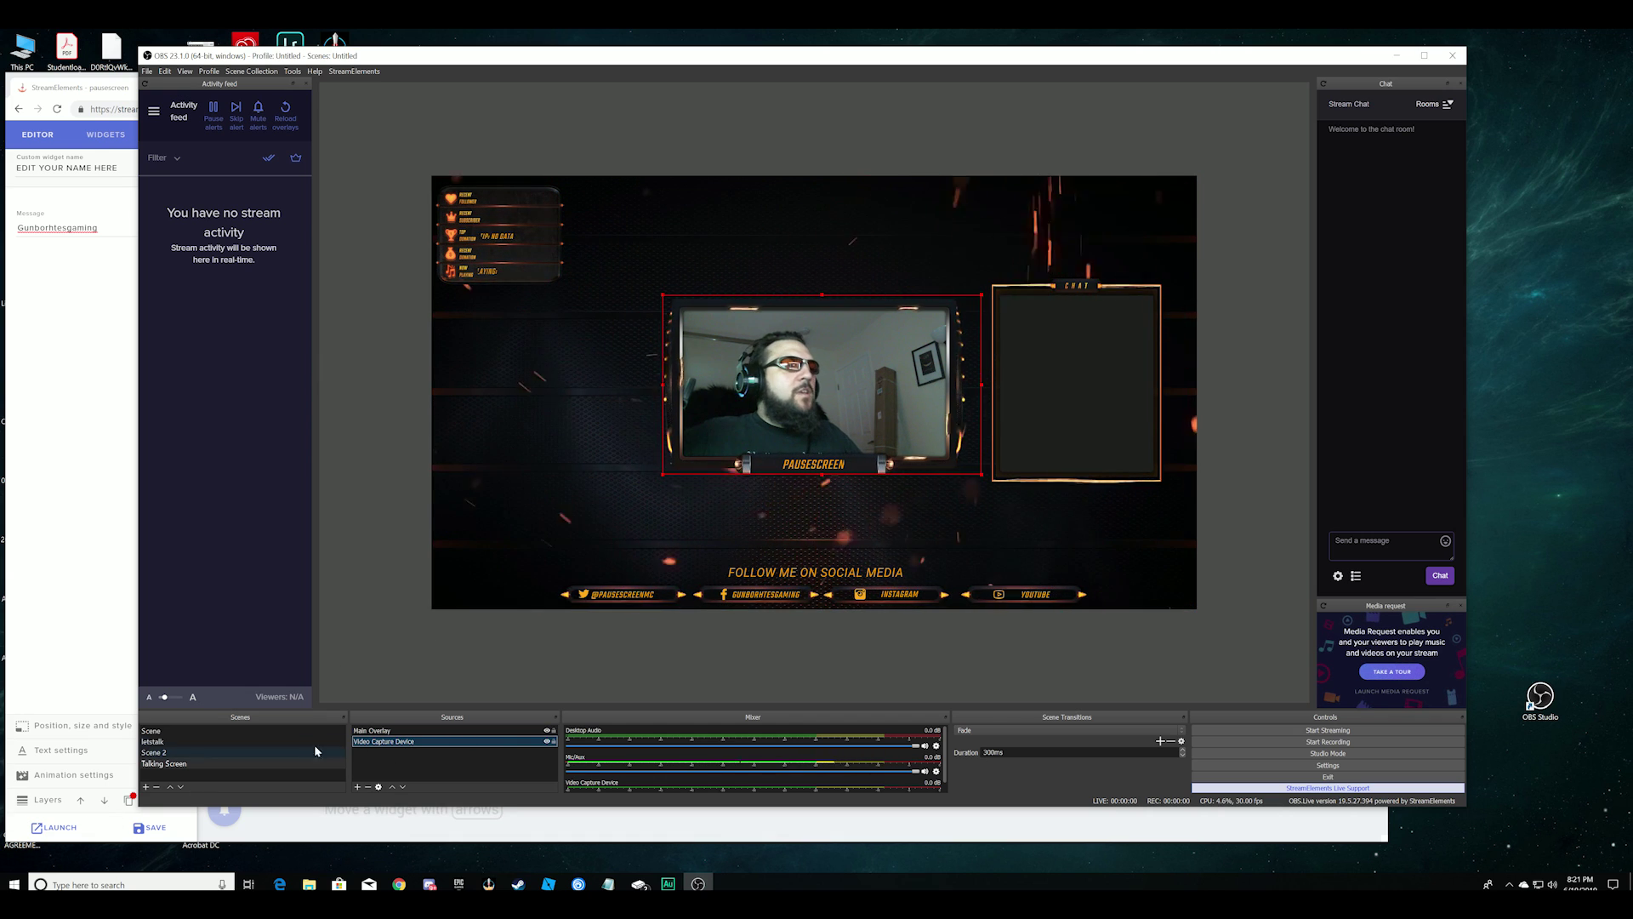
- Compare the game layout in Scene 2 with the Talking Screen by switching between the two scenes
left_click(160, 752)
left_click(160, 763)
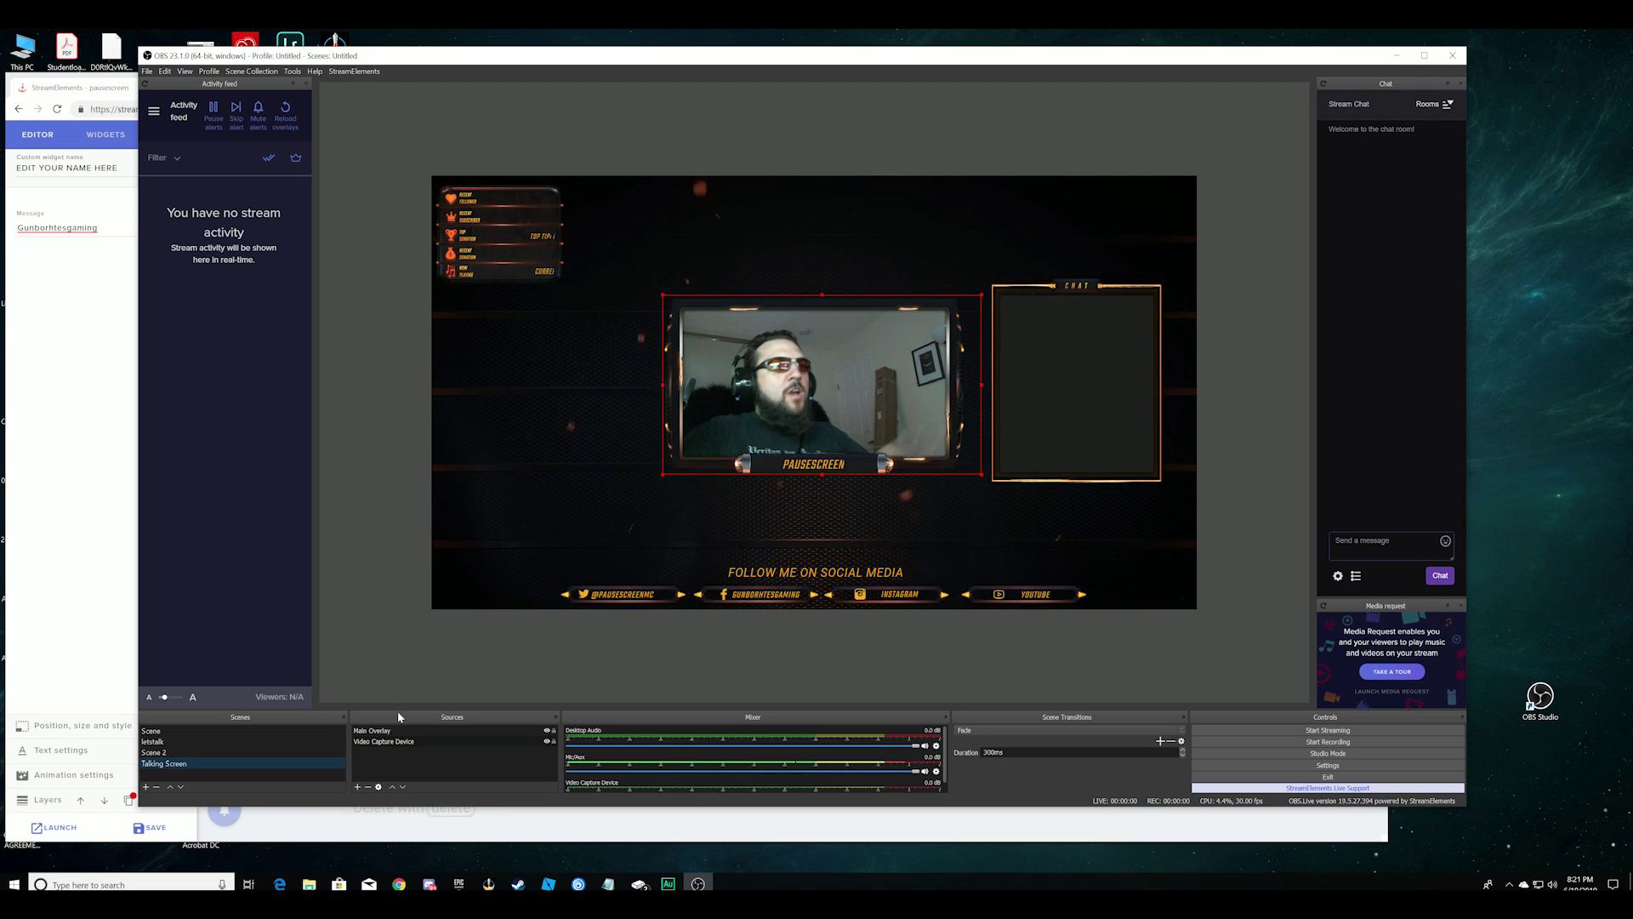
left_click(158, 753)
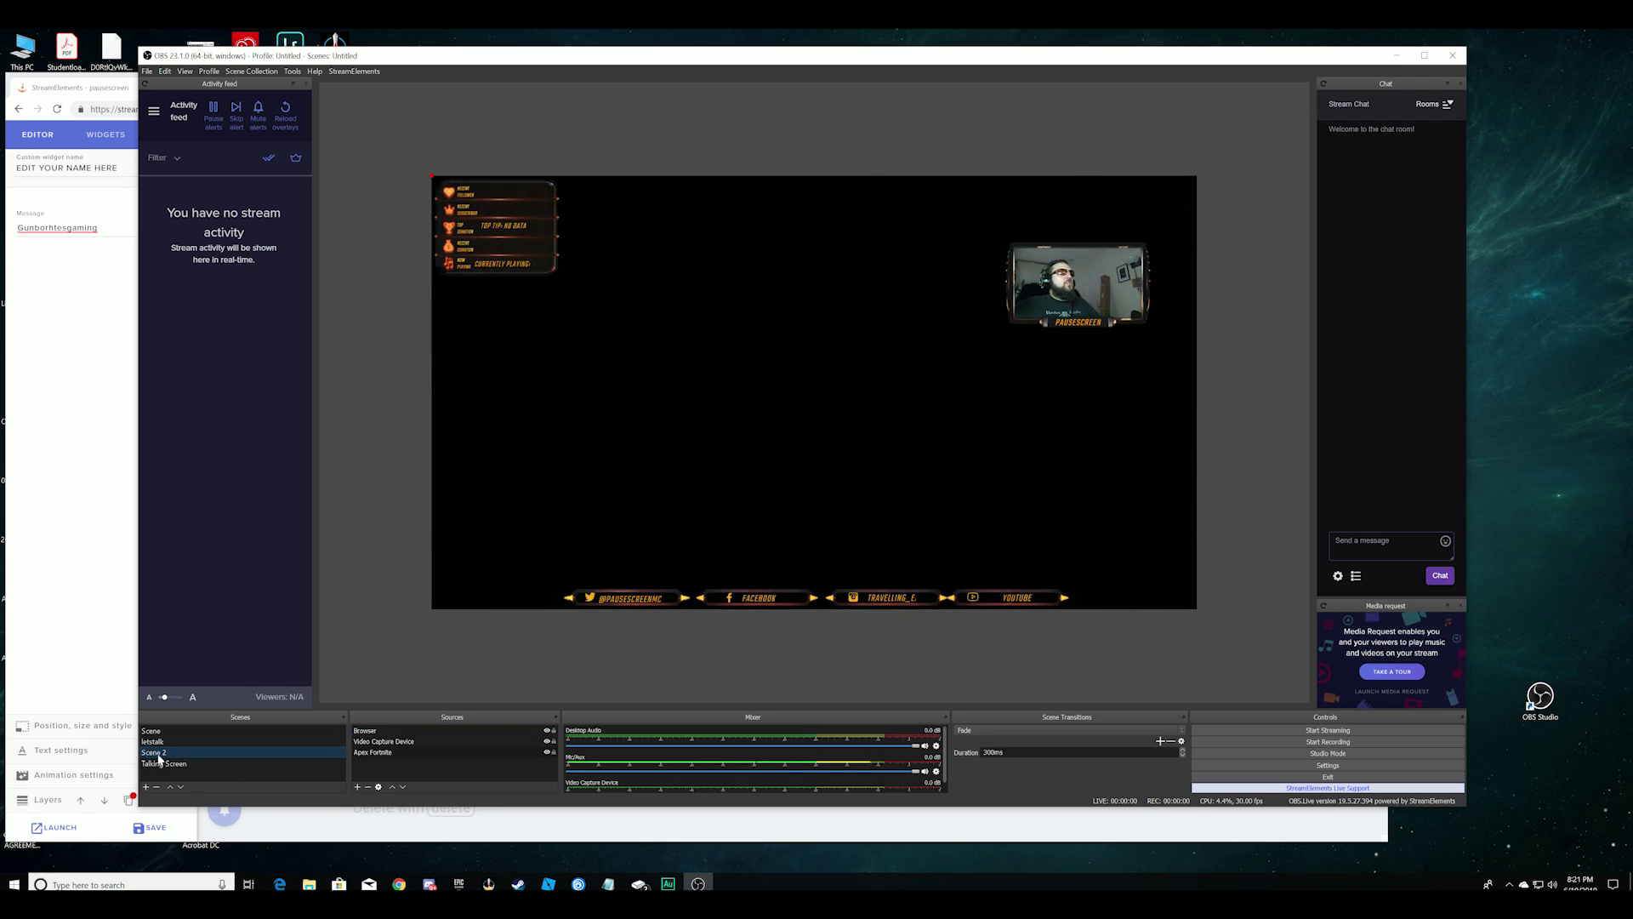
left_click(160, 764)
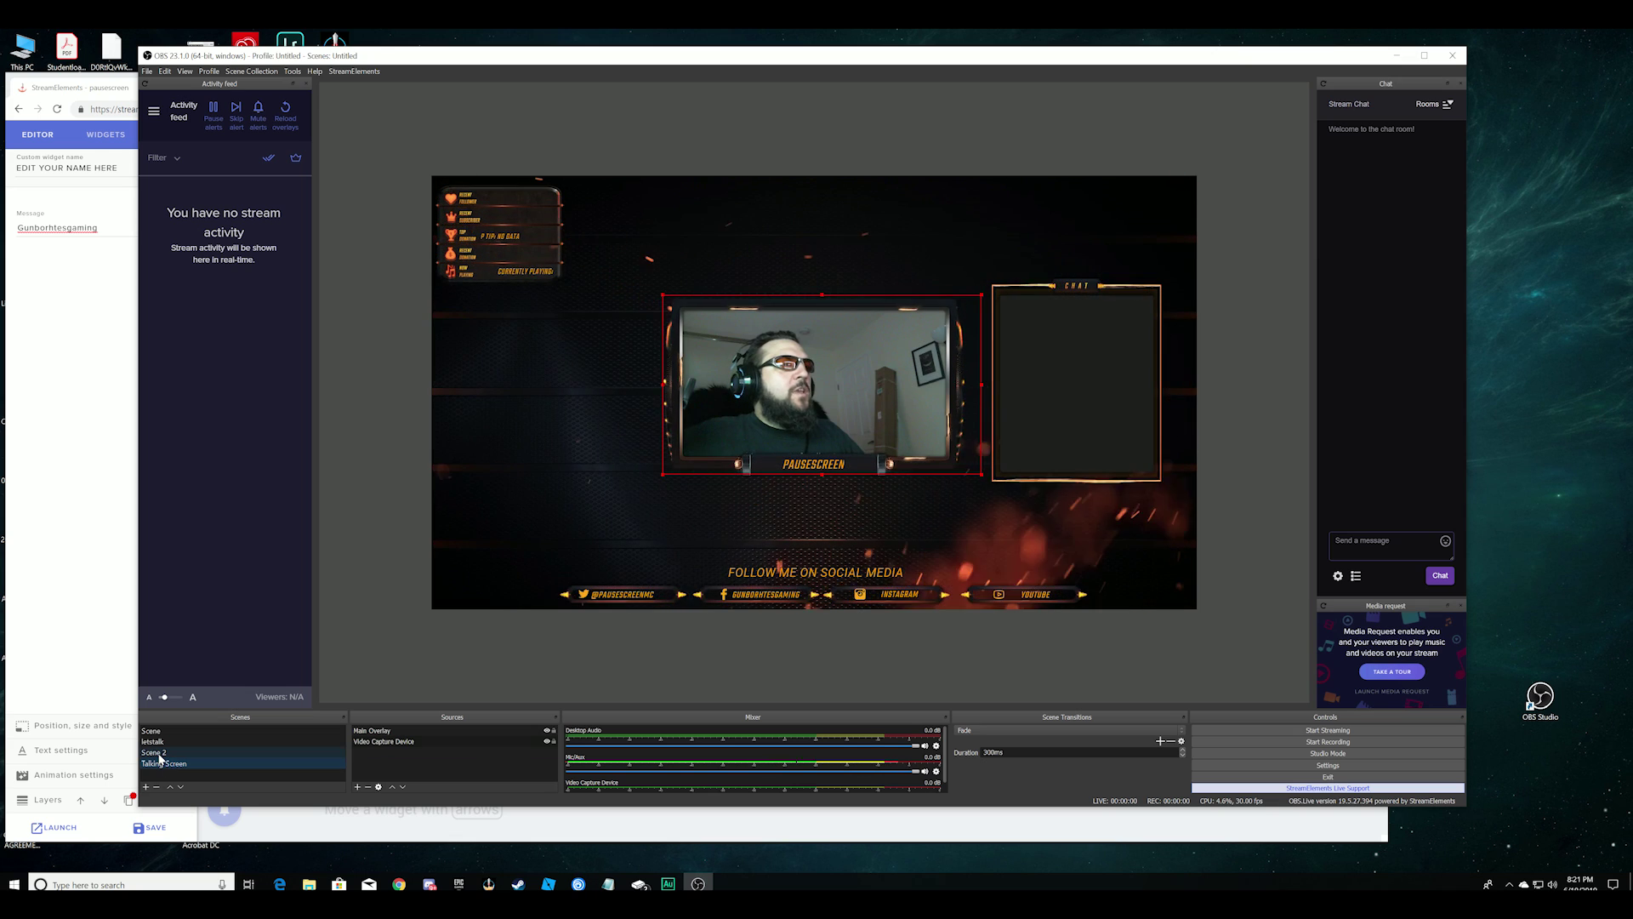
left_click(158, 754)
left_click(161, 764)
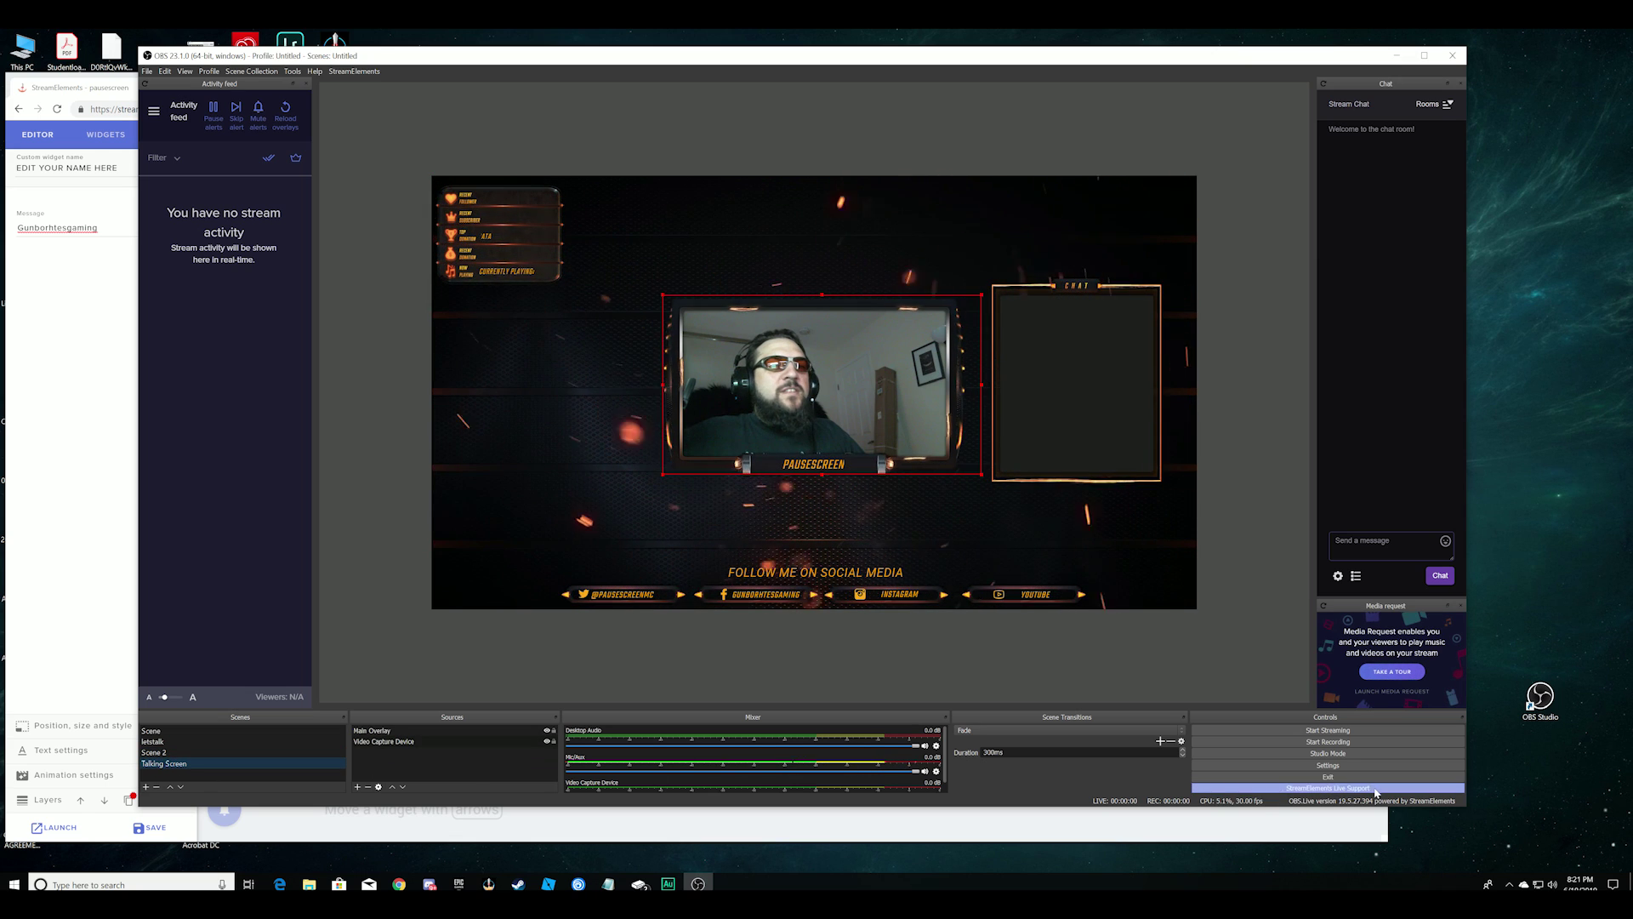
- Try the first quick transition as Cut and as Fade in Studio Mode, ending back in the normal view
left_click(1348, 753)
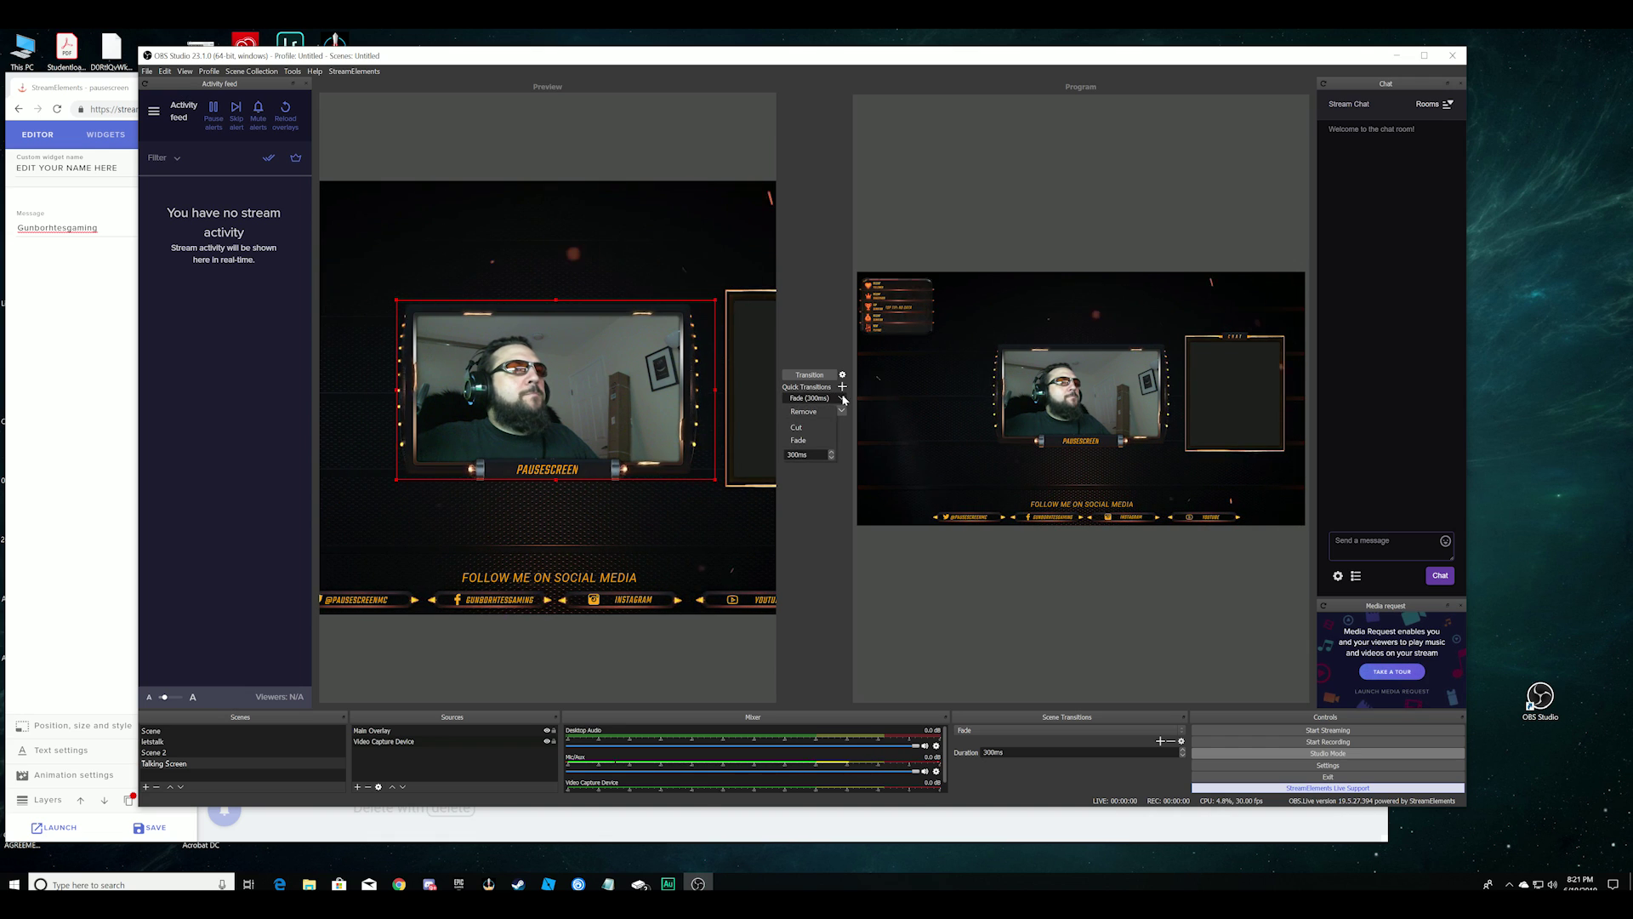
left_click(809, 427)
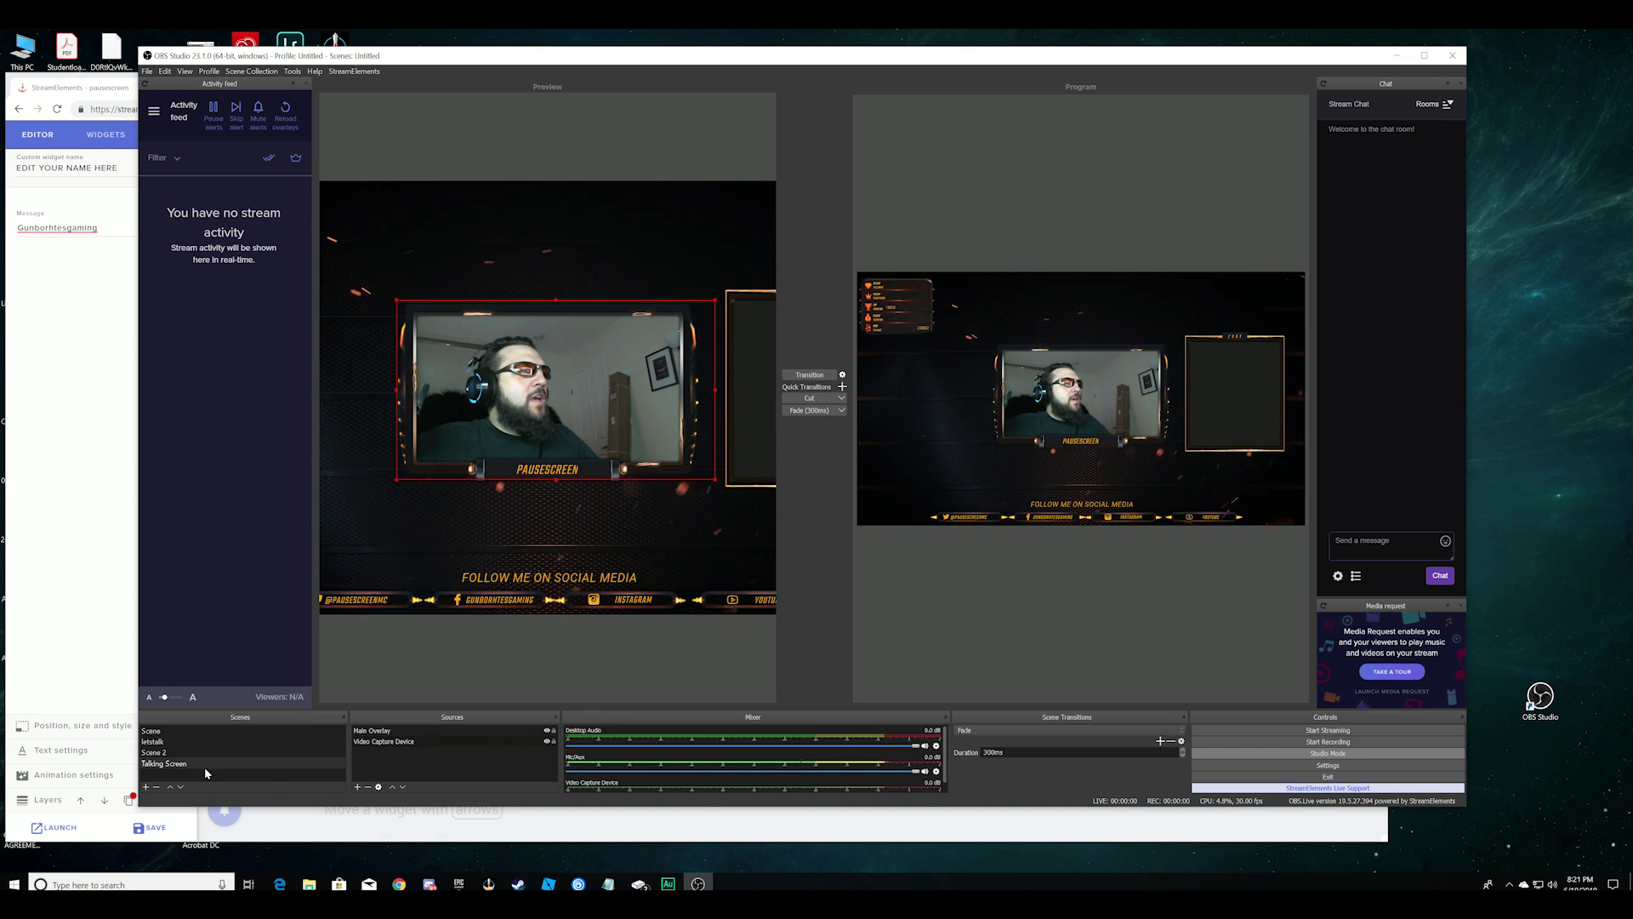
left_click(164, 754)
left_click(164, 765)
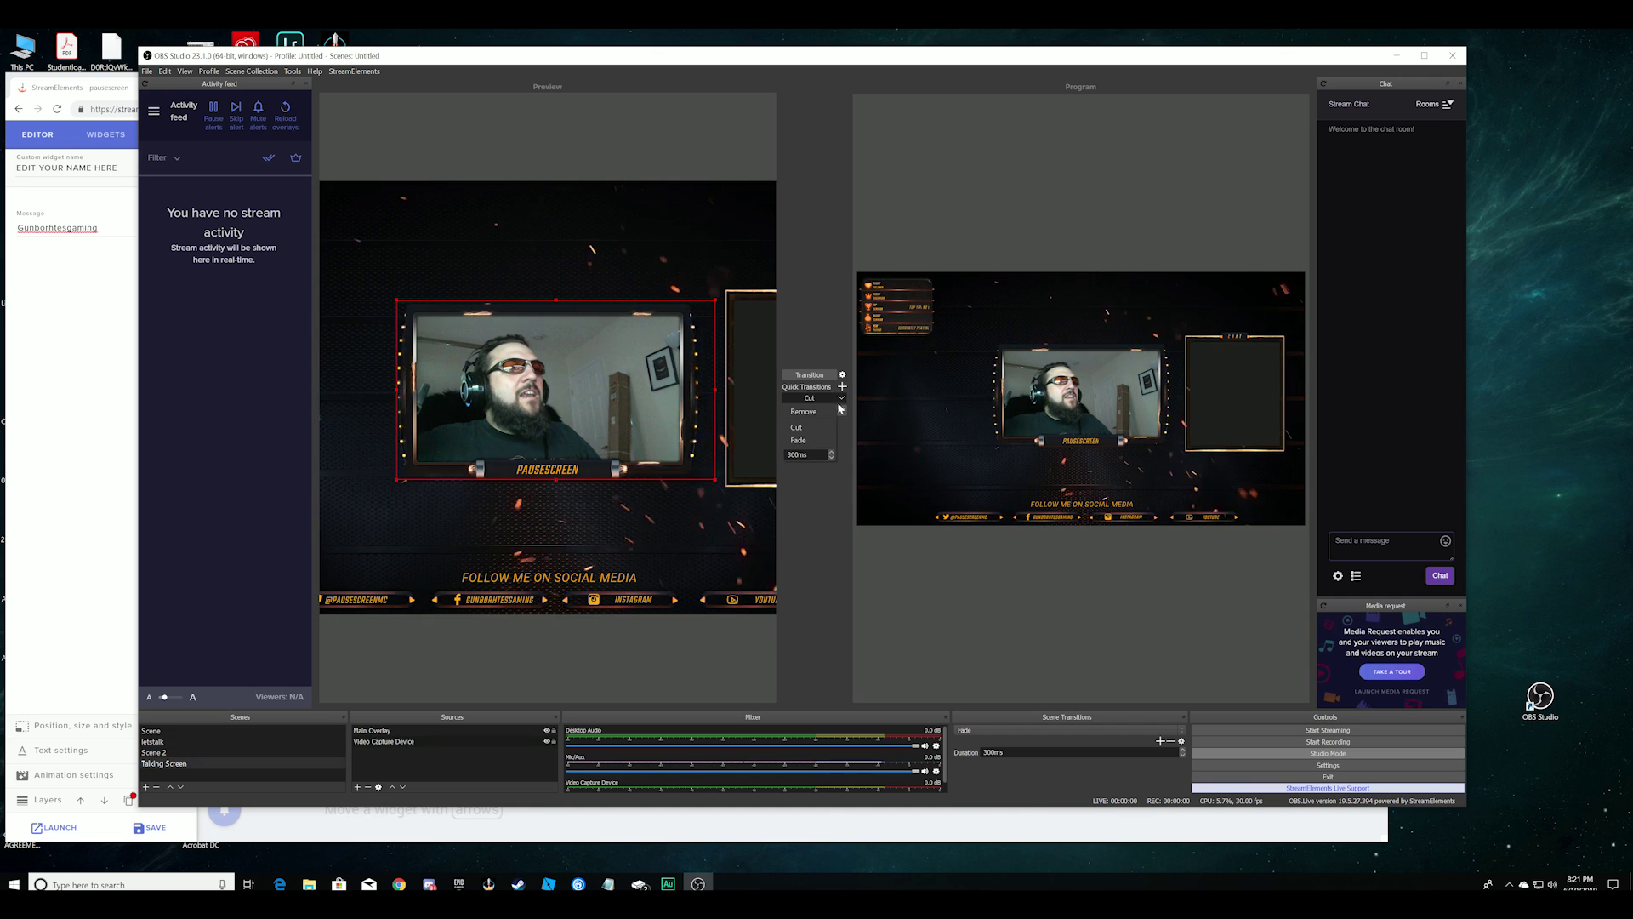
left_click(798, 440)
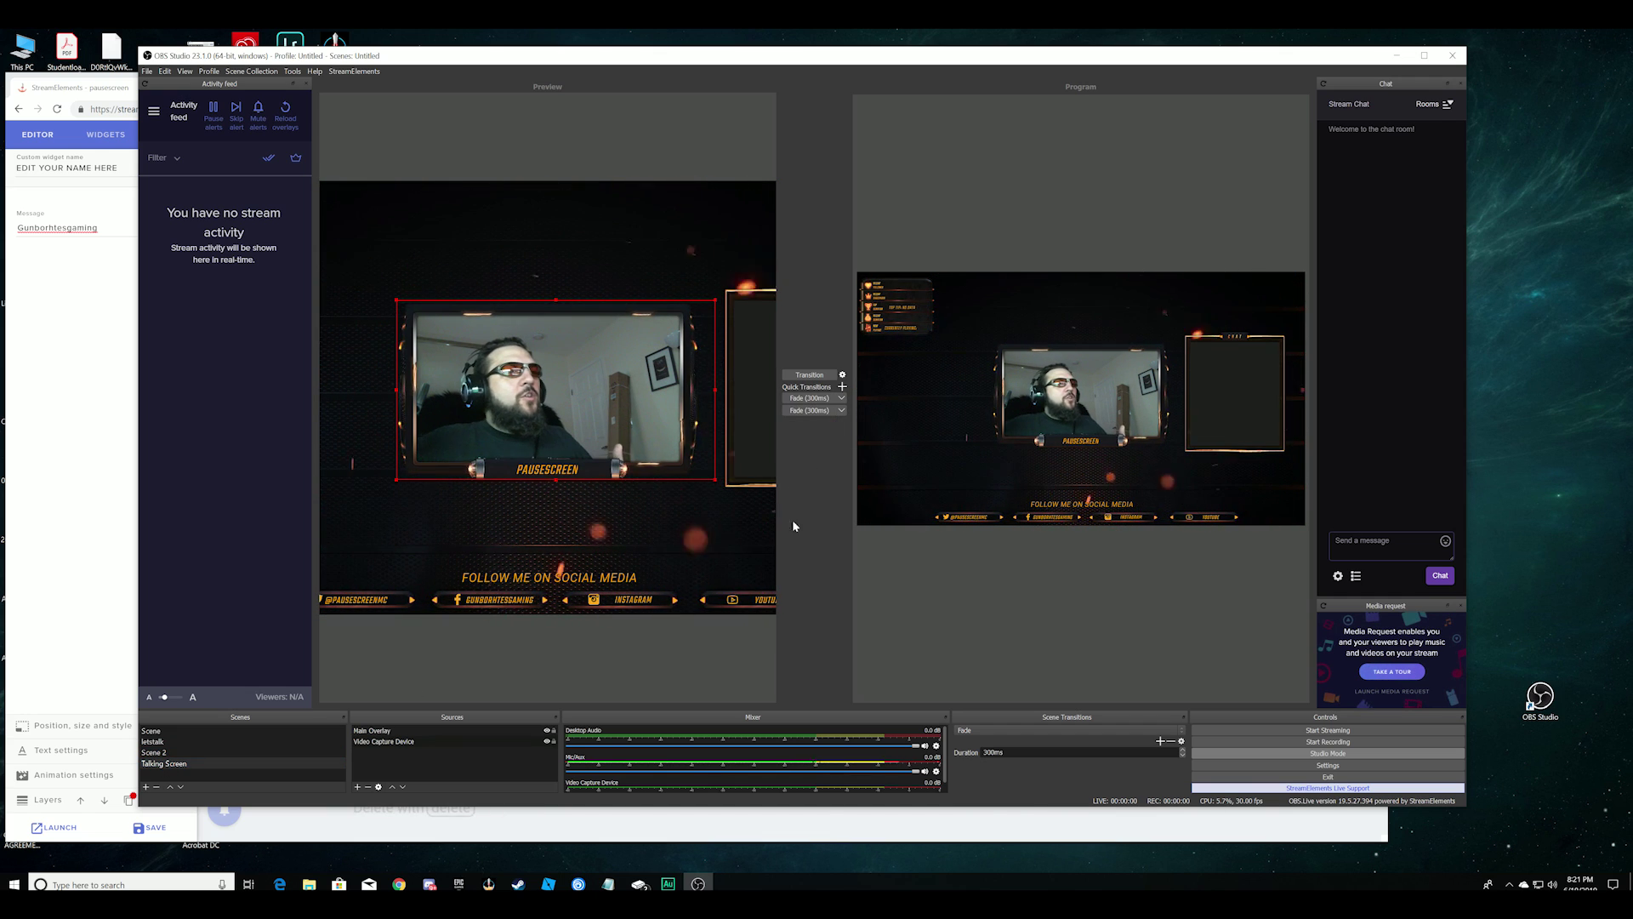
left_click(1357, 755)
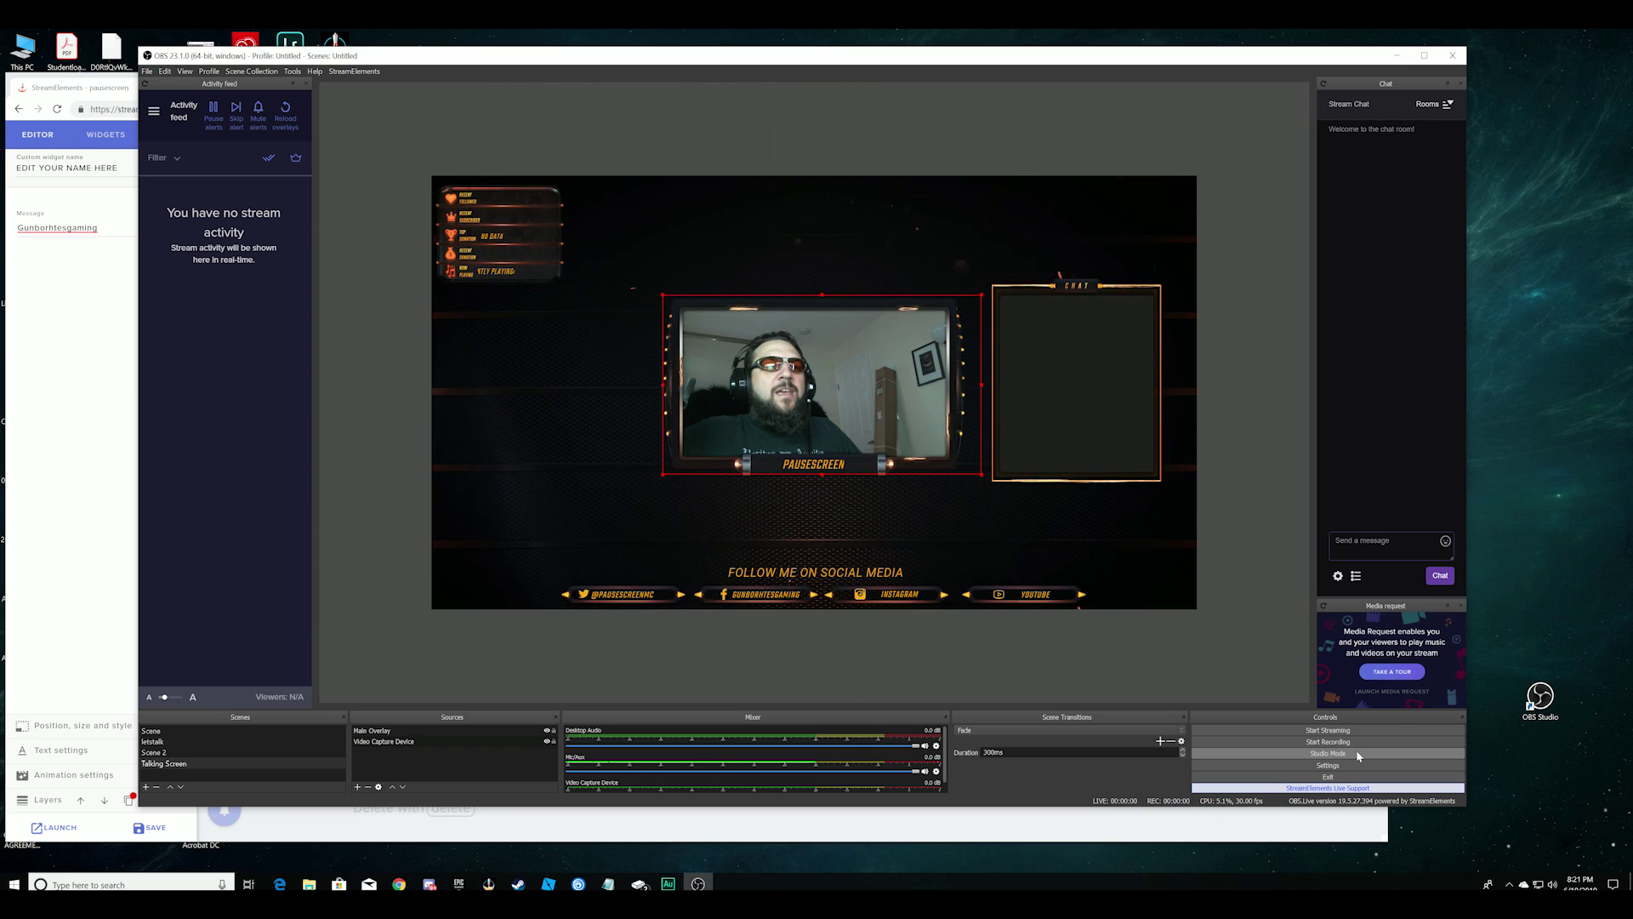
- Preview every scene in the scene list and return to Talking Screen
left_click(157, 753)
left_click(164, 753)
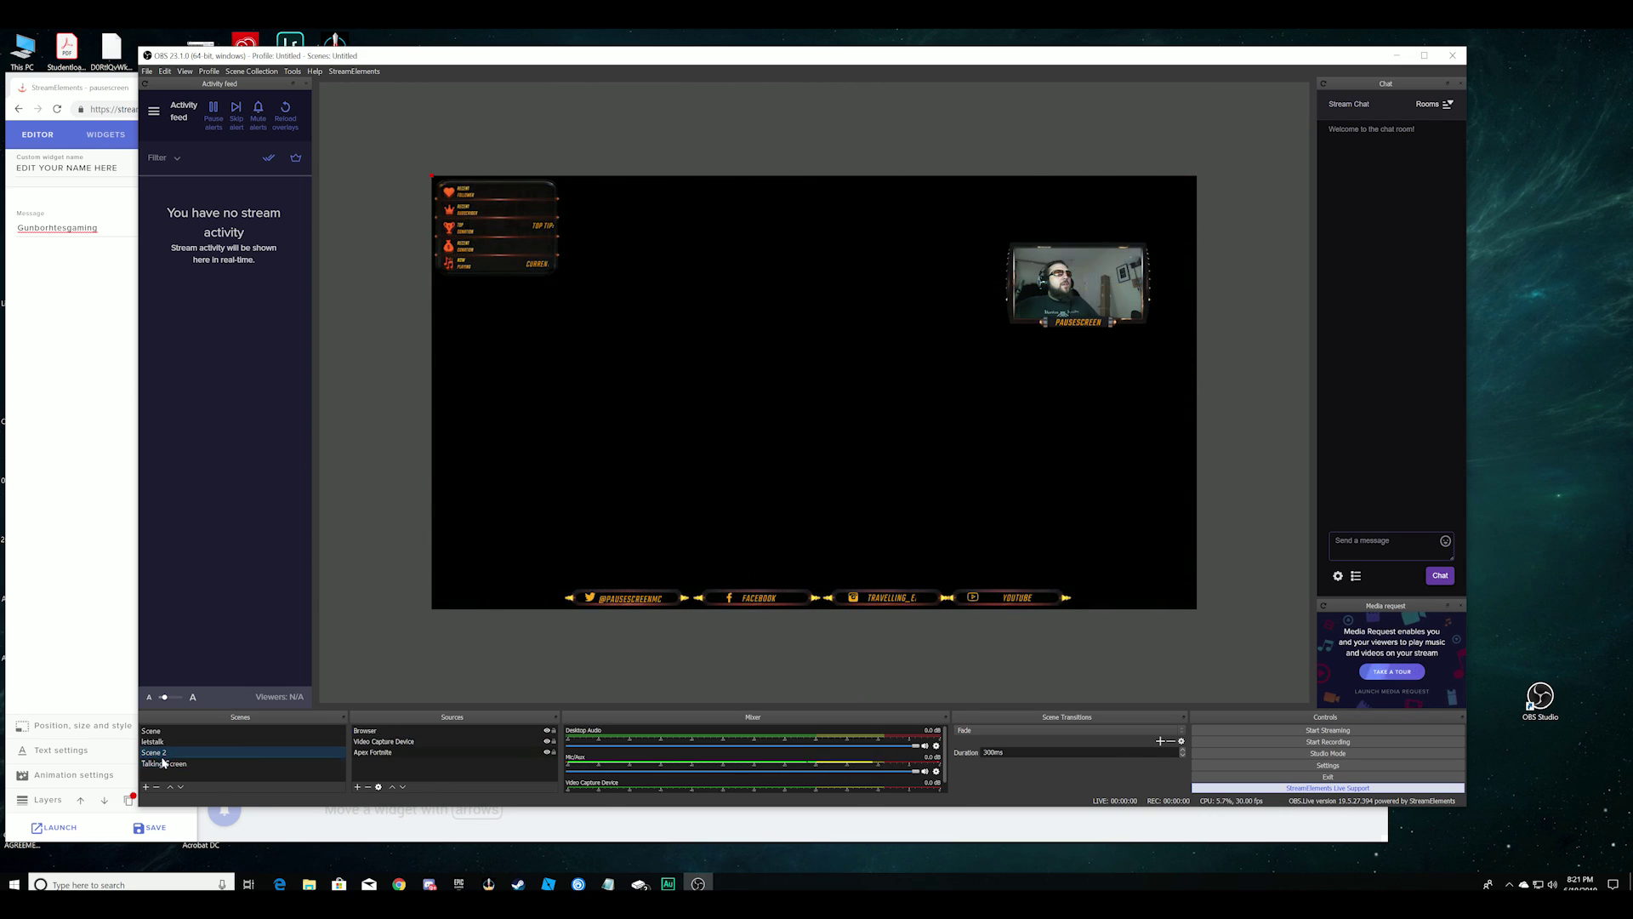
left_click(164, 763)
left_click(161, 754)
left_click(161, 743)
left_click(153, 732)
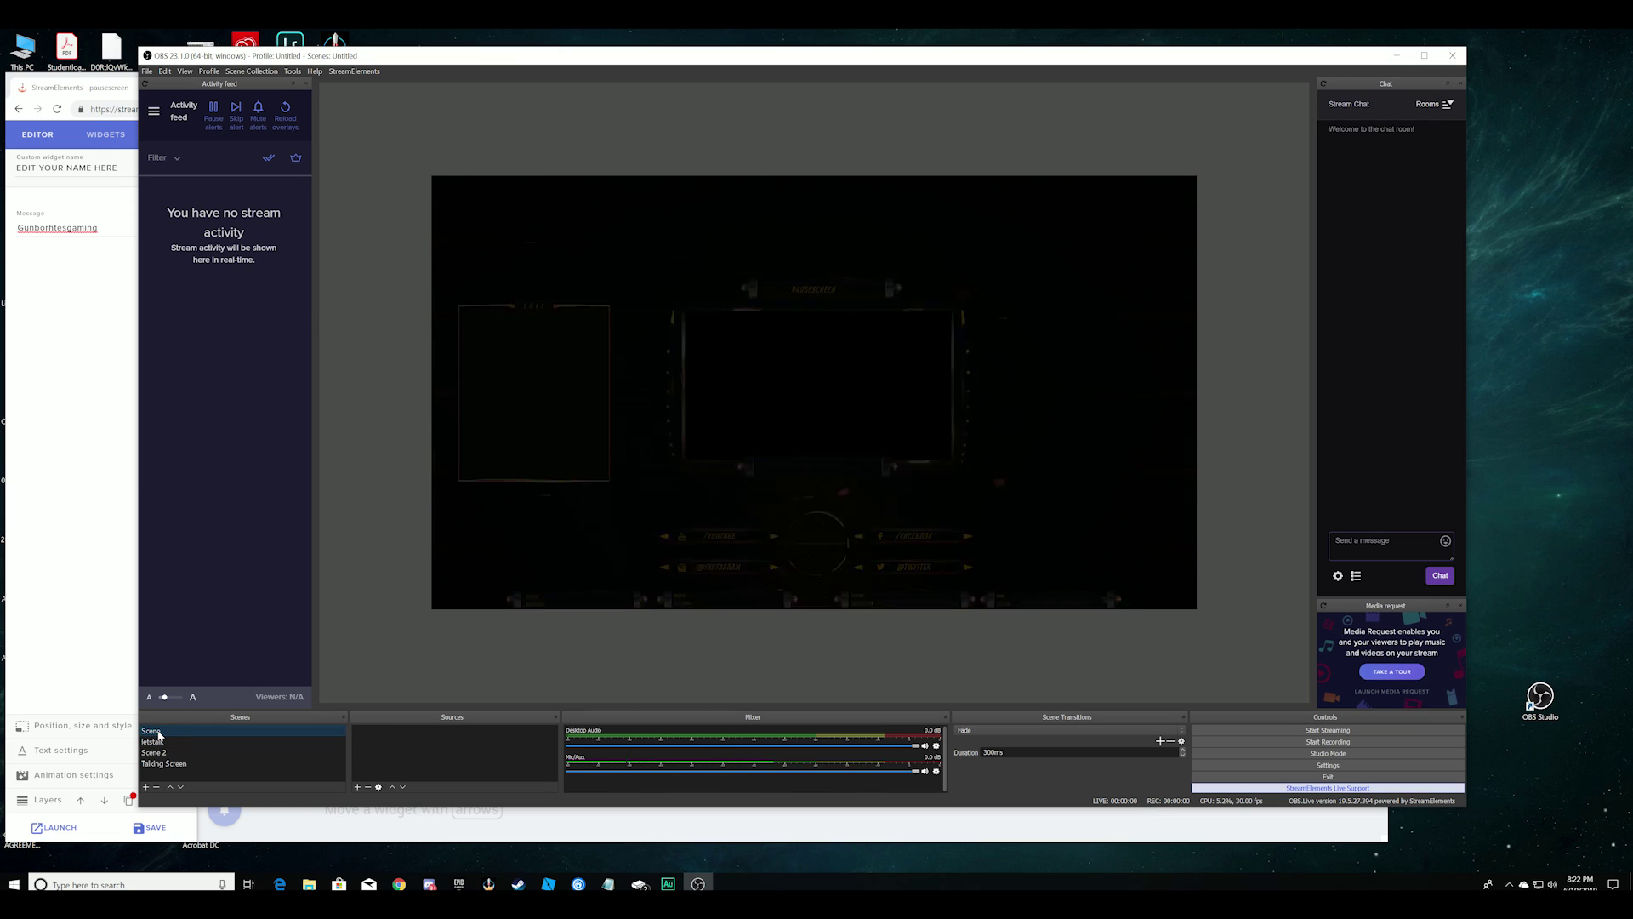
left_click(156, 764)
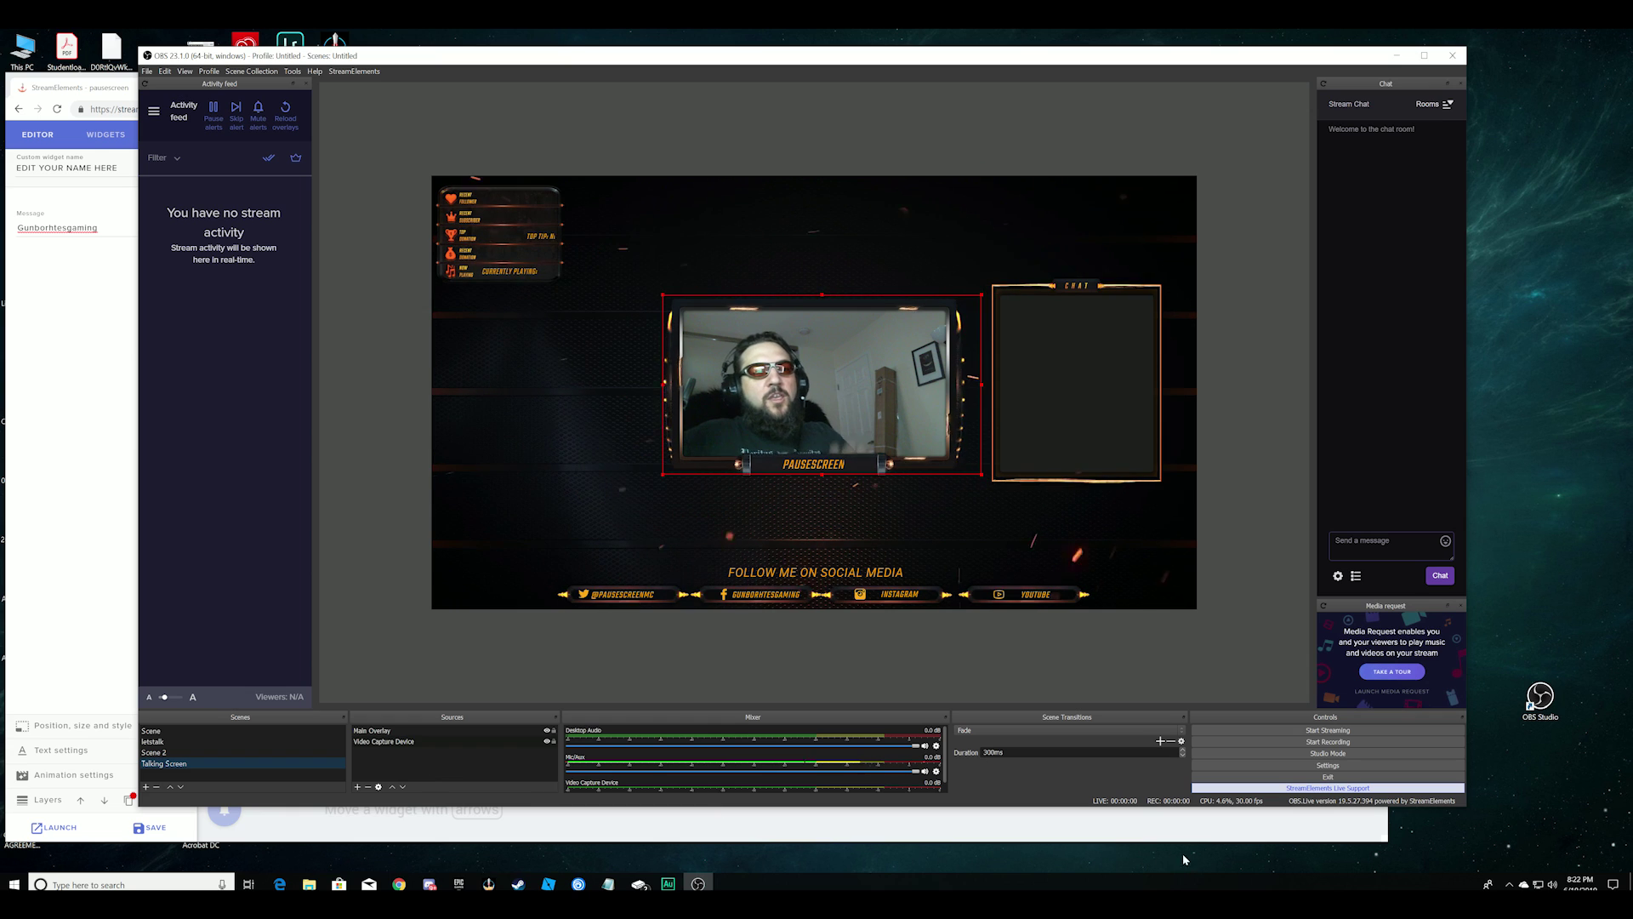
- Set the stream settings for Twitch to use a stream key, and confirm without entering a key
left_click(1345, 764)
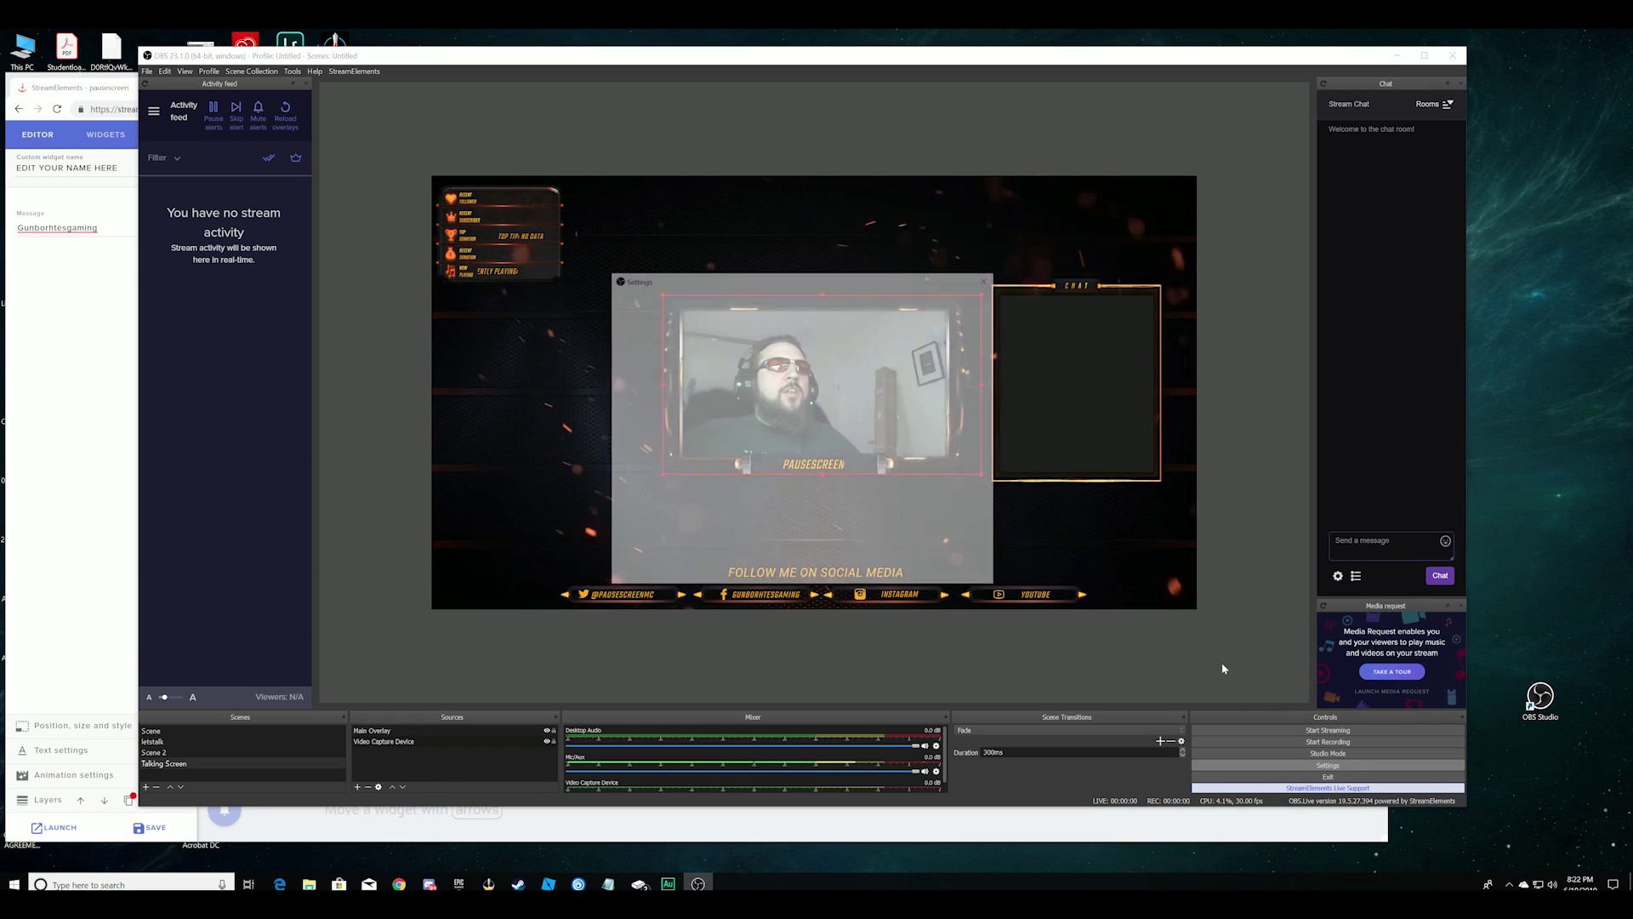
left_click(641, 316)
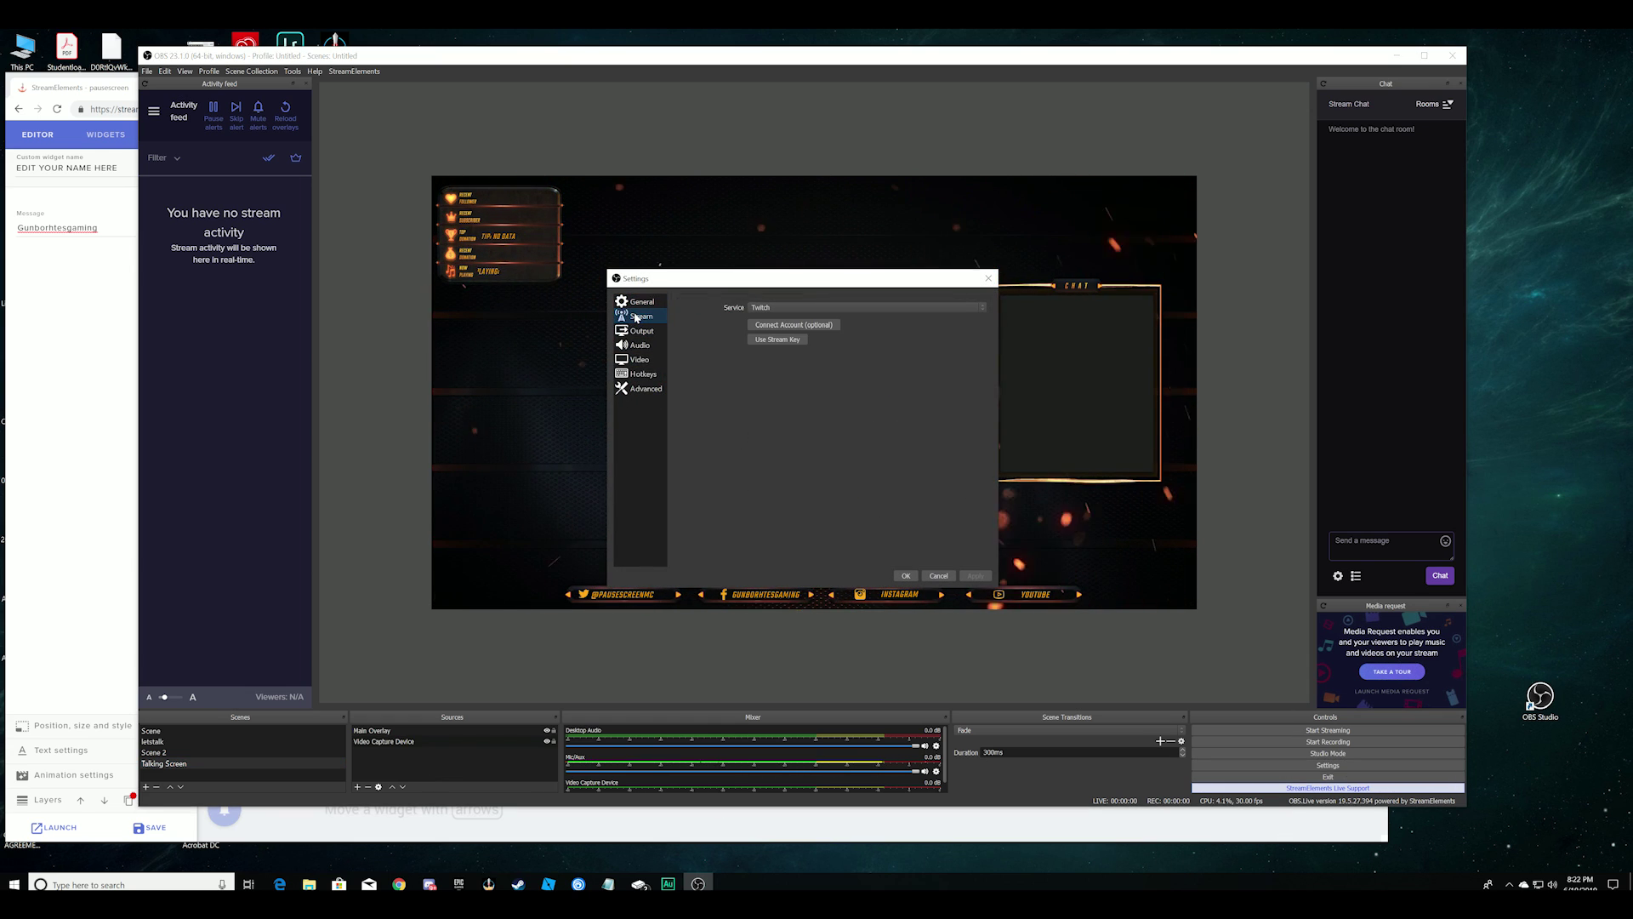
left_click(786, 340)
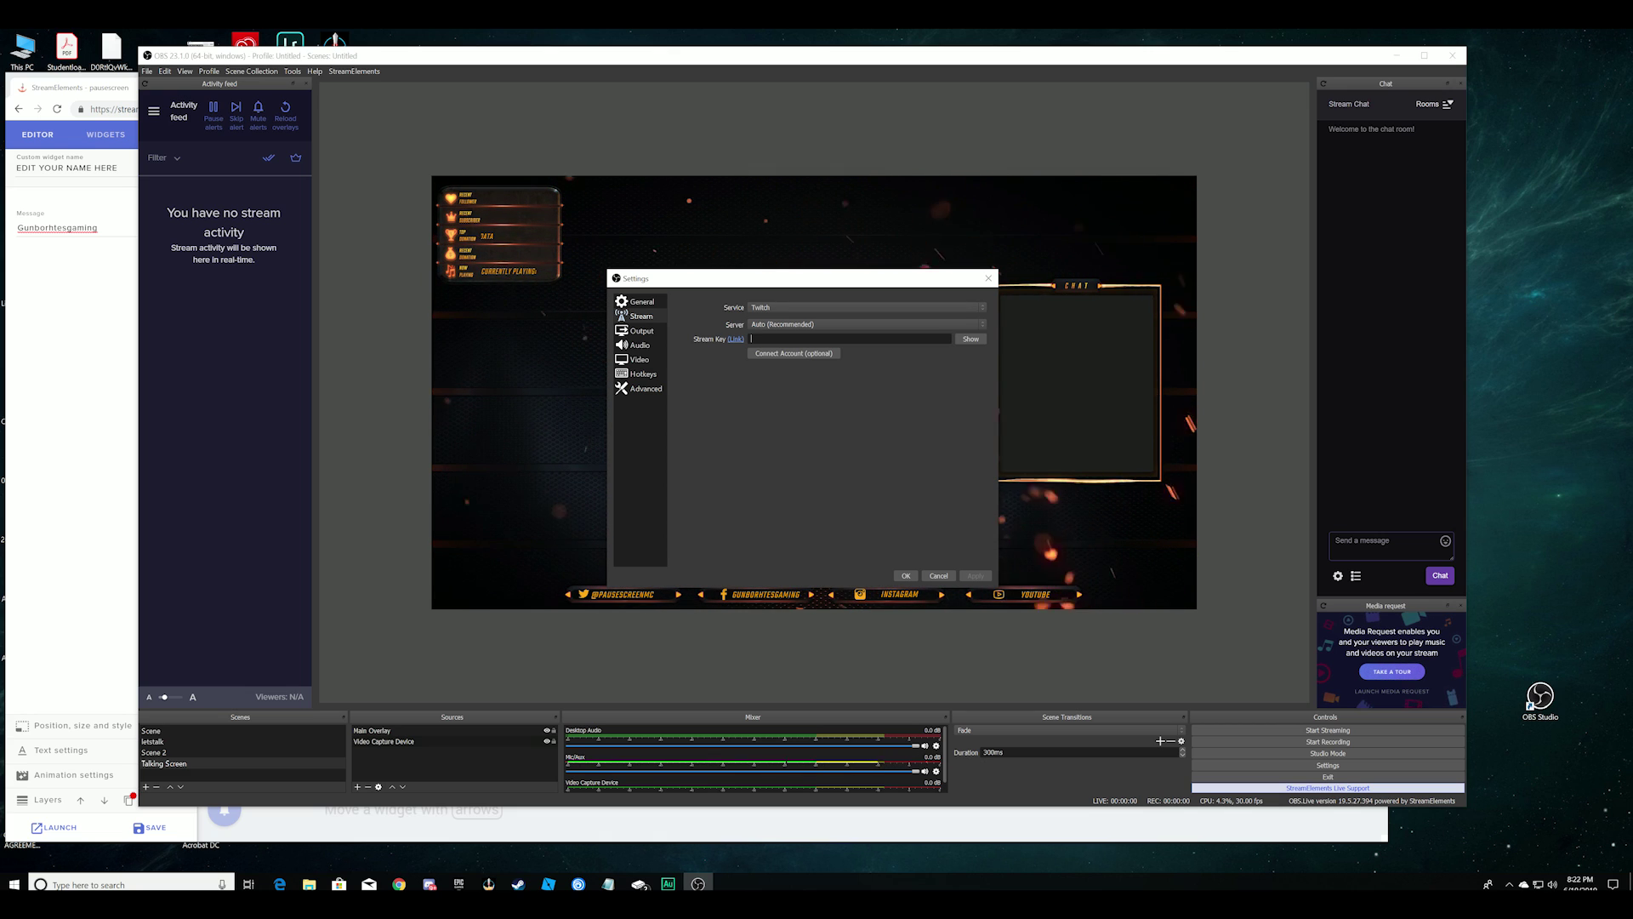
left_click(906, 574)
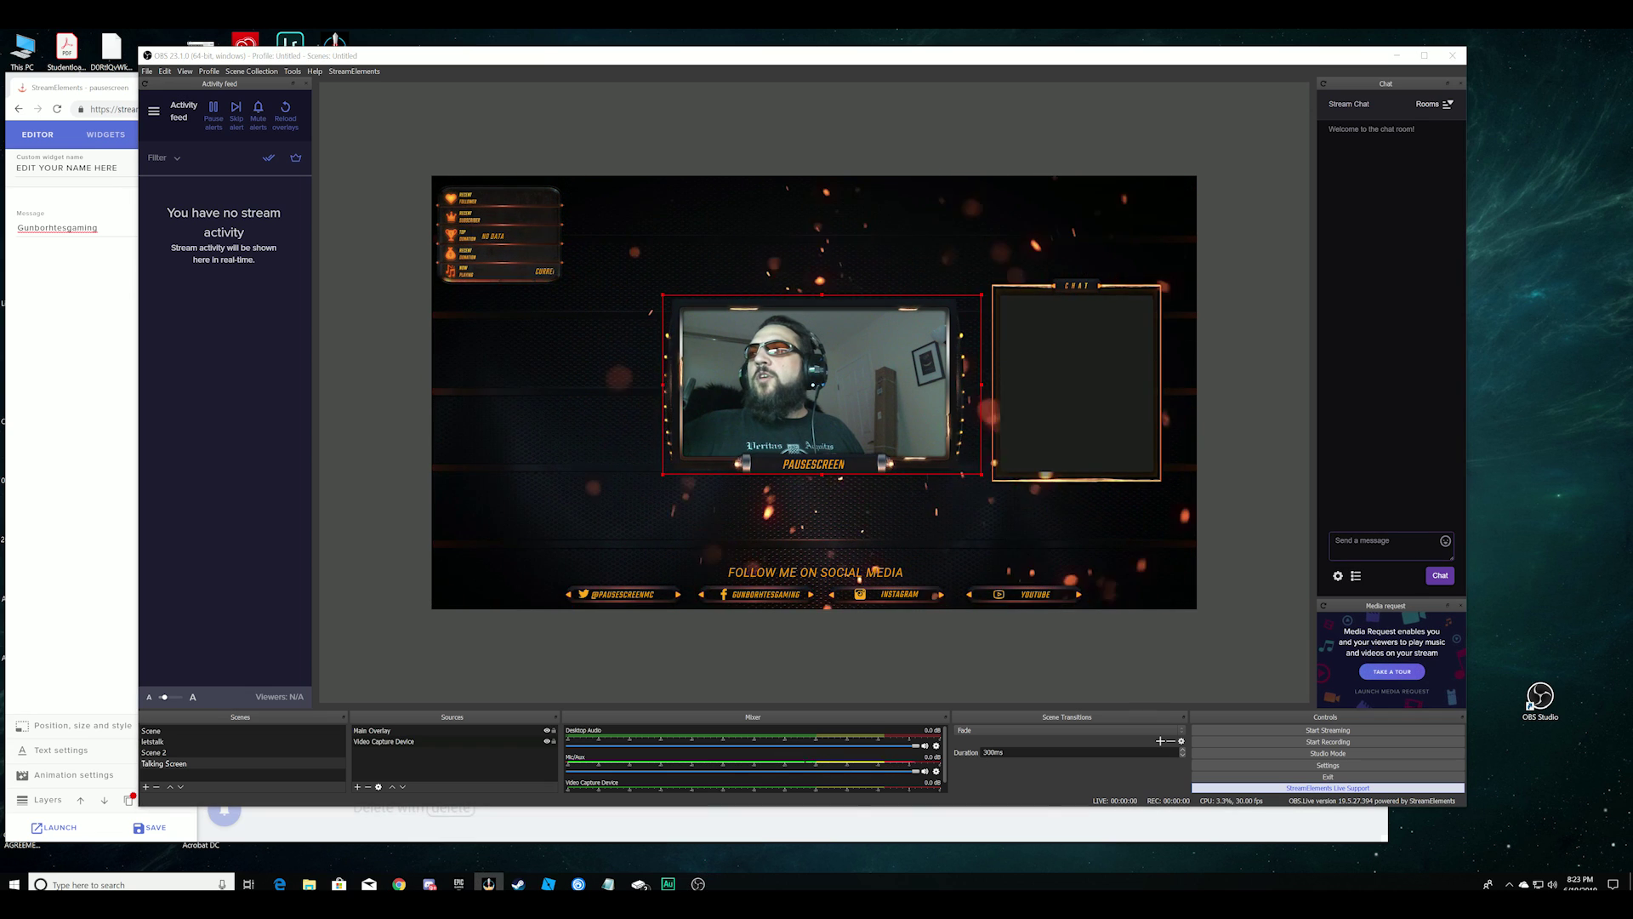
- Bring the StreamElements Ground Control window with Media Request in front of the OBS workspace
left_click_drag(1632, 159, 1266, 195)
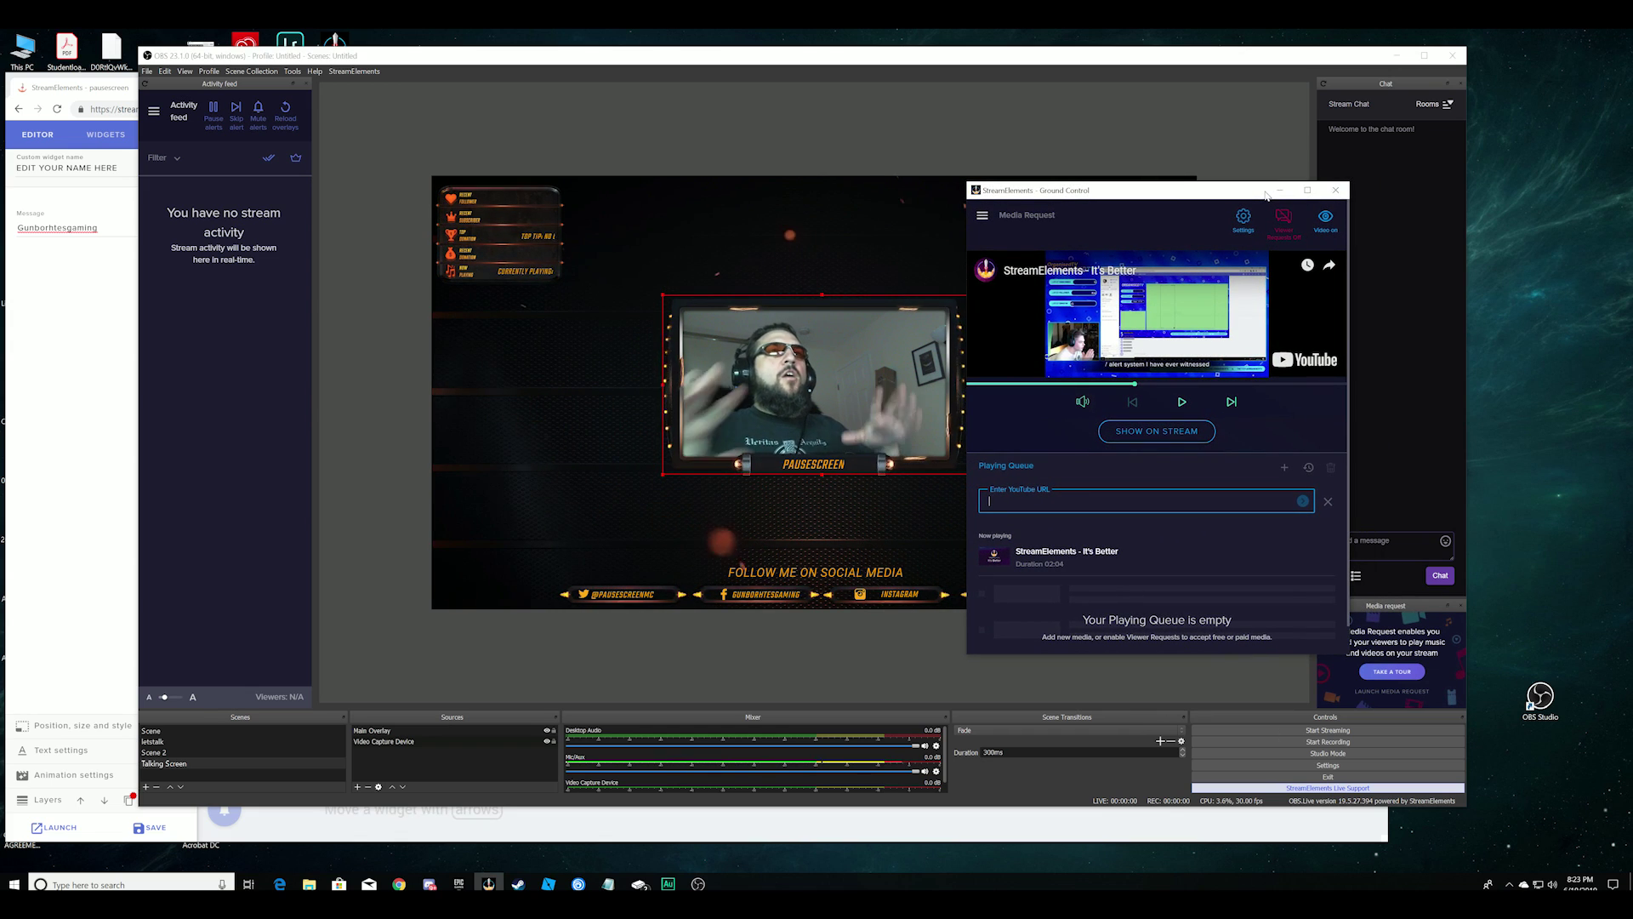